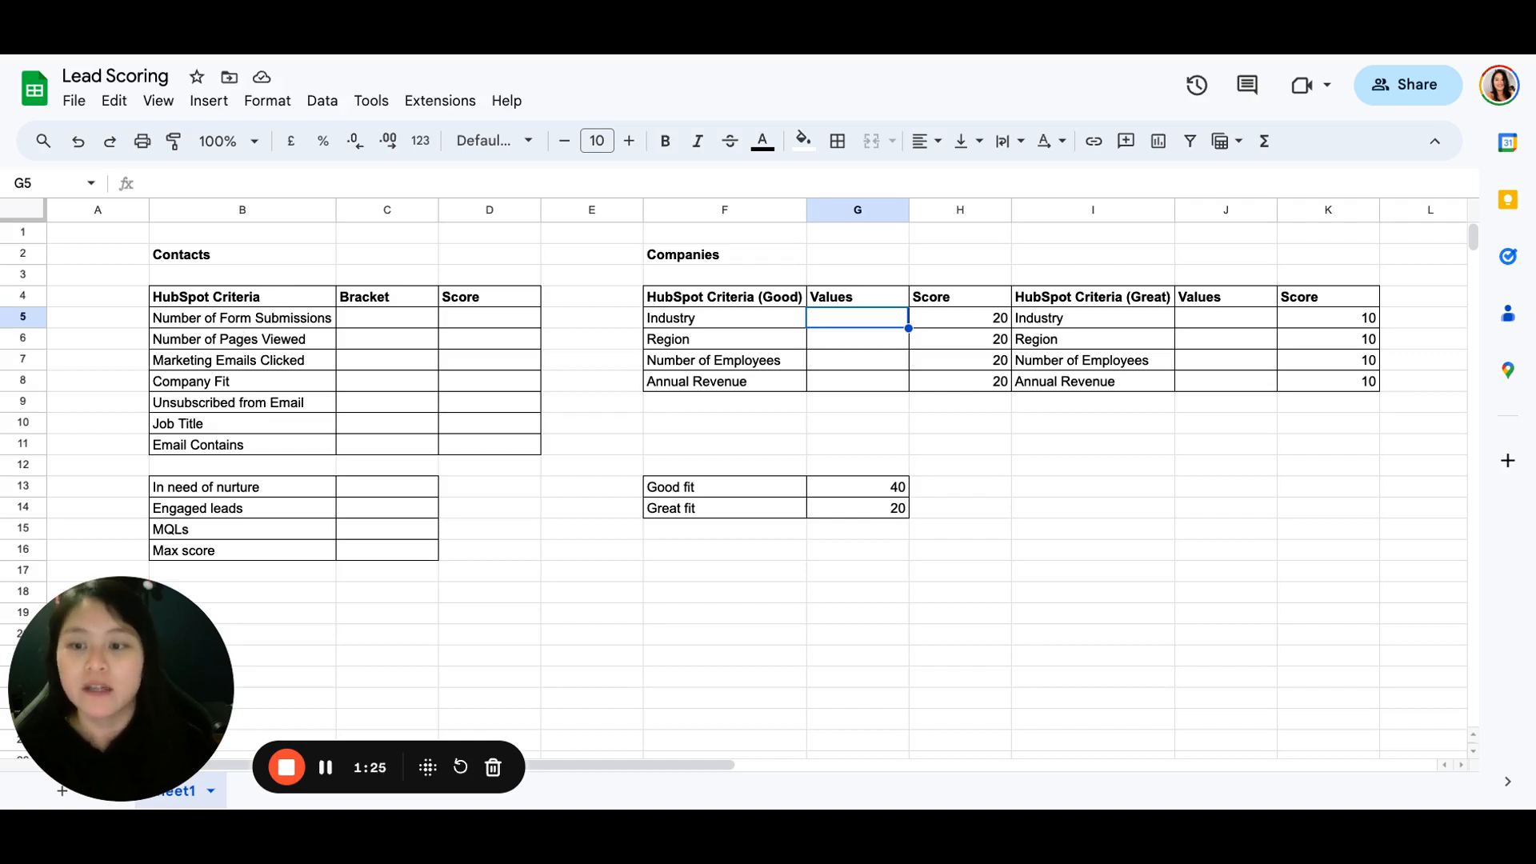
Give the Number of Form Submissions criterion a bracket of 1 and a score of 2 in the Contacts table.
{"action": "left_click", "coordinate": [332, 320]}
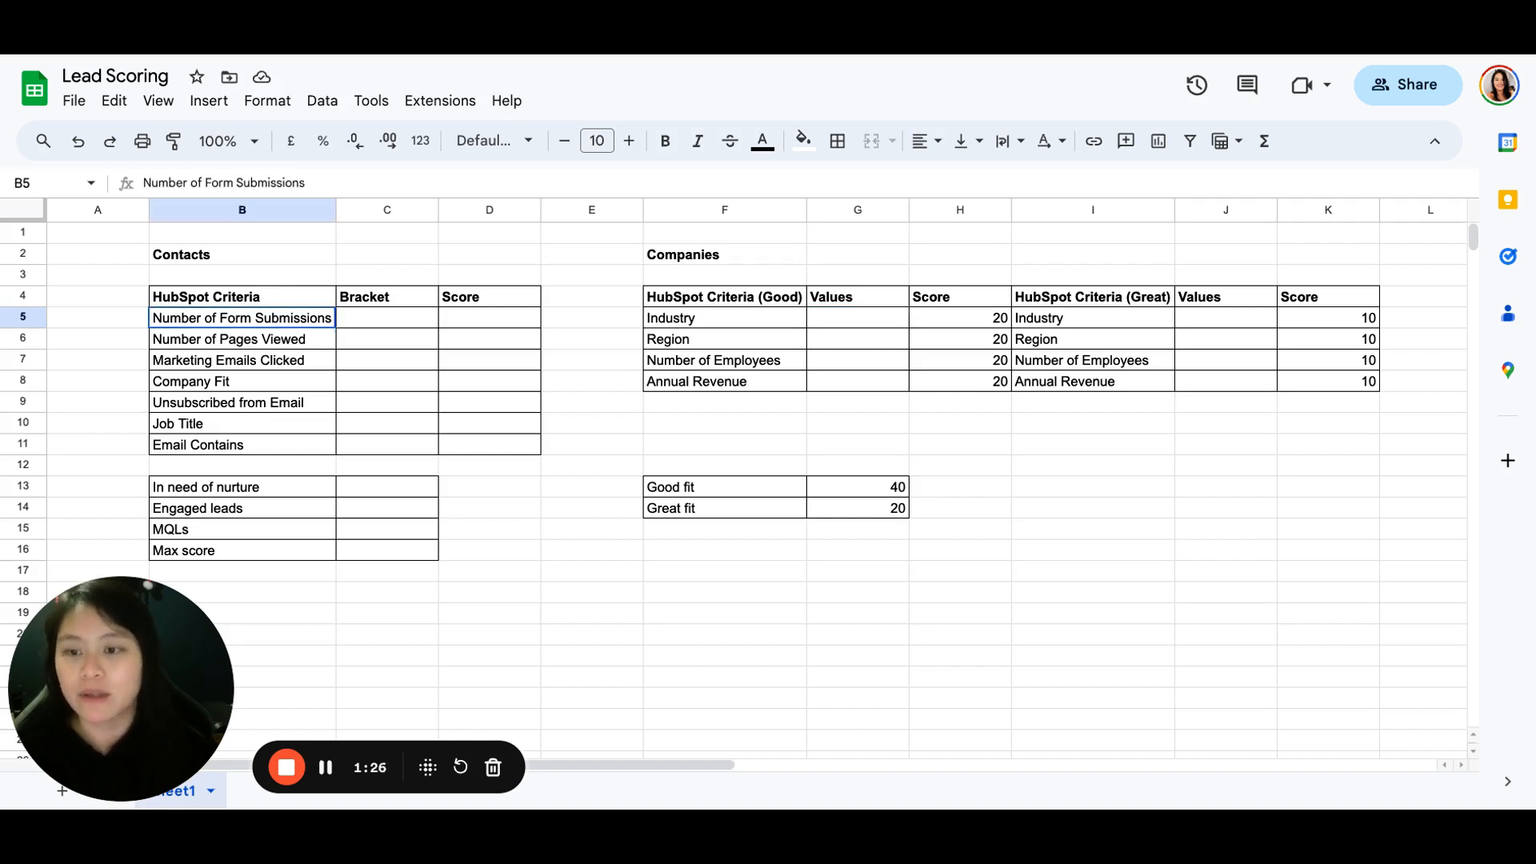
{"action": "left_click", "coordinate": [394, 324]}
{"action": "left_click", "coordinate": [467, 317]}
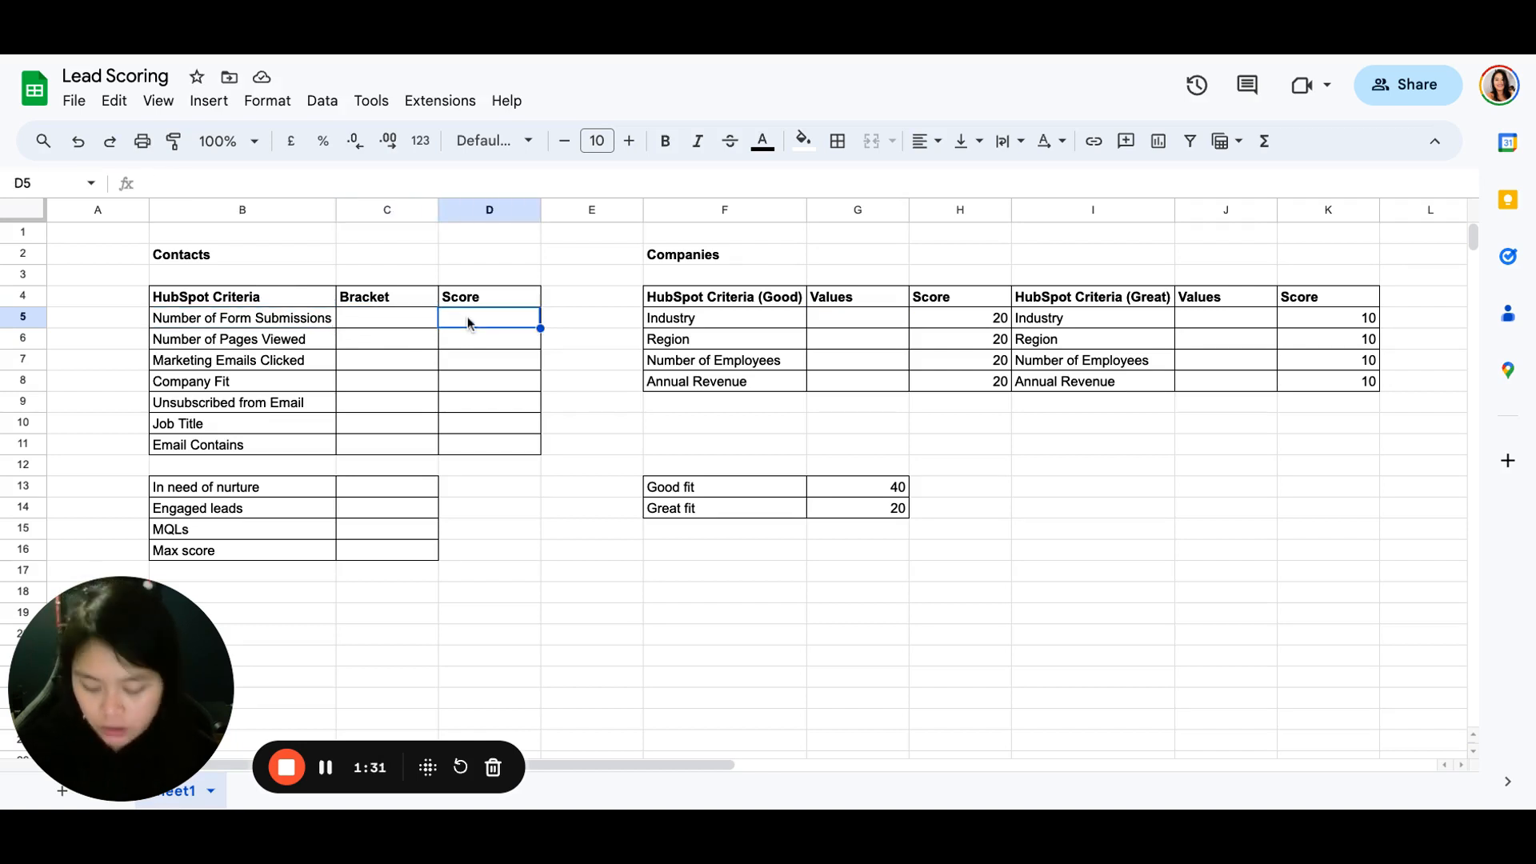
{"action": "type", "text": "2"}
{"action": "left_click", "coordinate": [373, 319]}
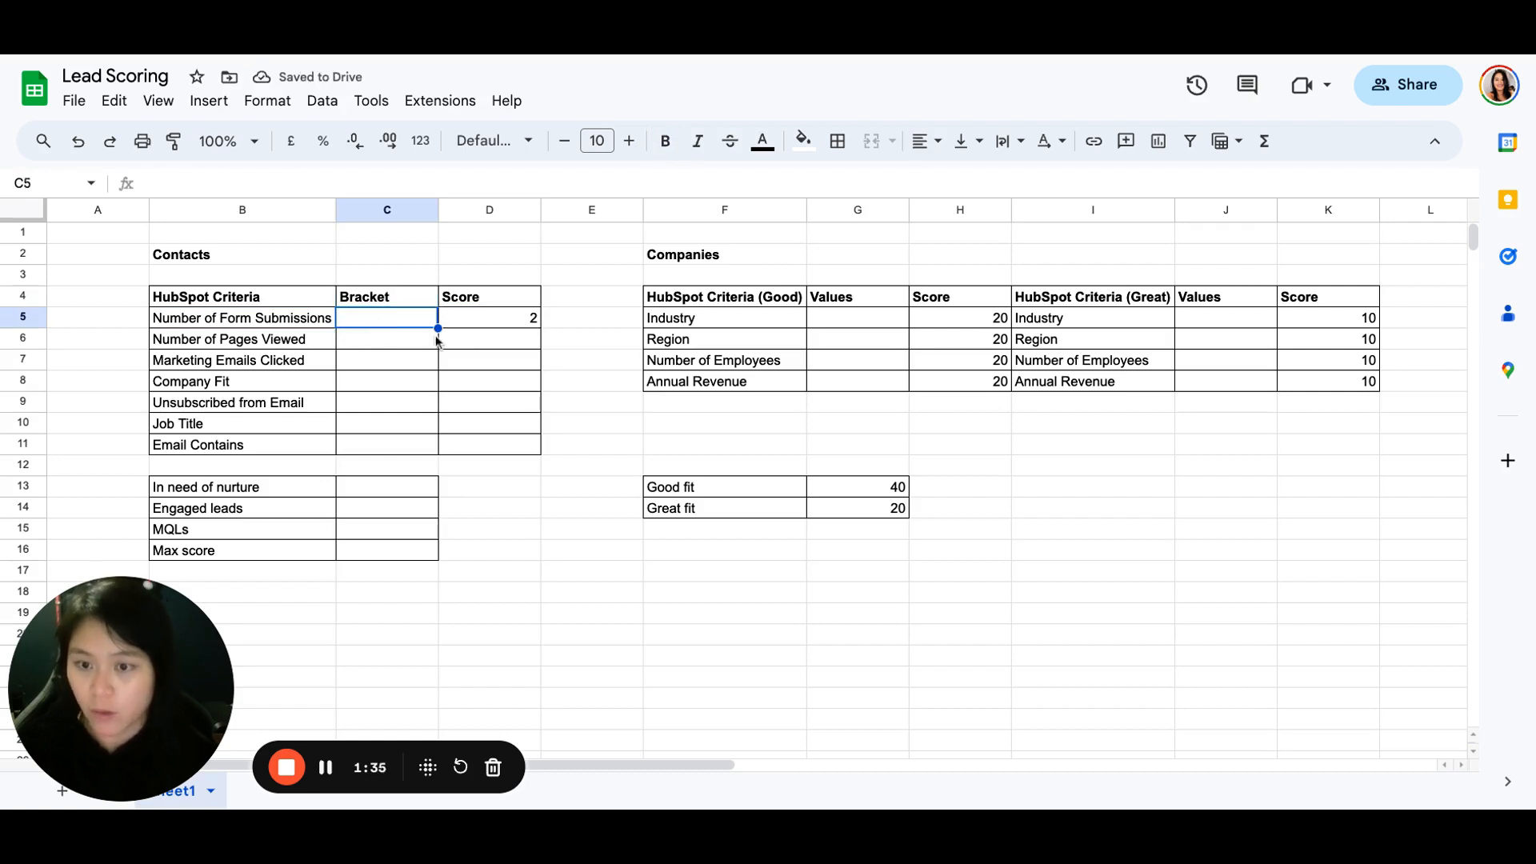
{"action": "type", "text": "1"}
Give the Number of Pages Viewed criterion a bracket of 1 and a score of 2.
{"action": "left_click", "coordinate": [404, 344]}
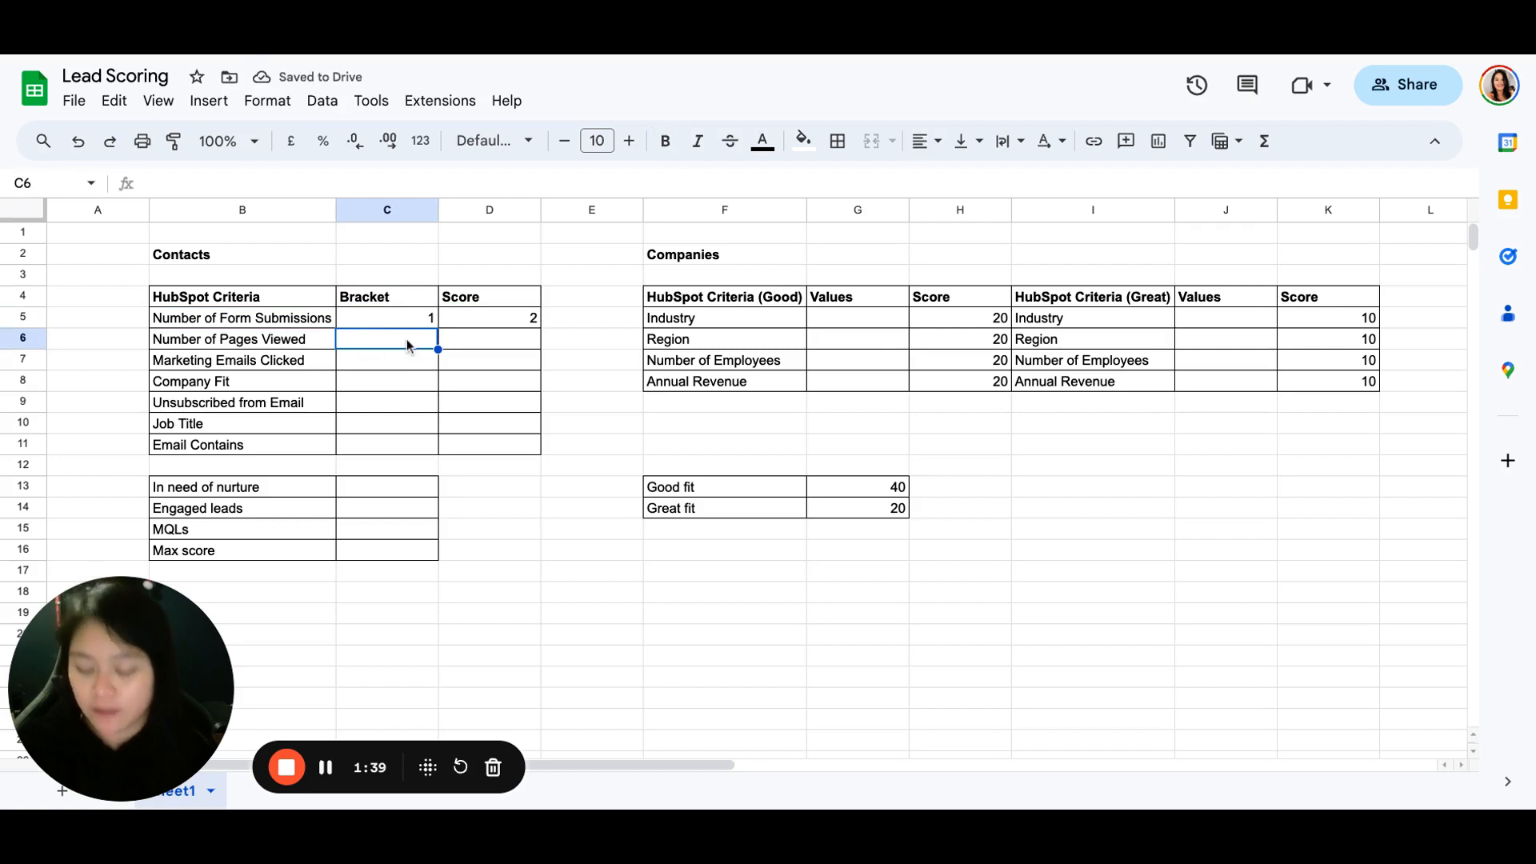
{"action": "type", "text": "2"}
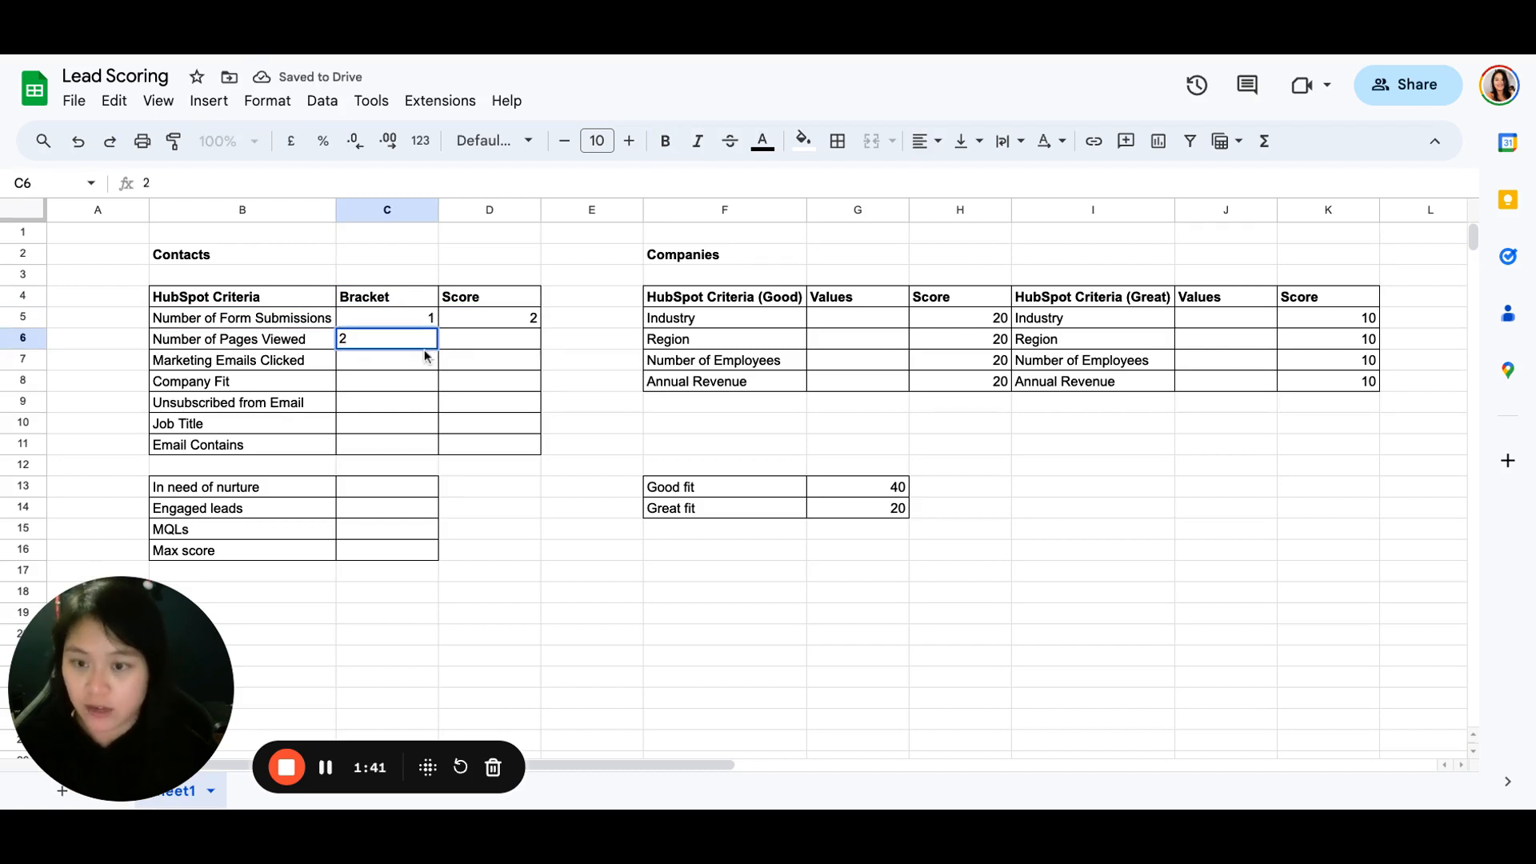
{"action": "key", "text": "Escape"}
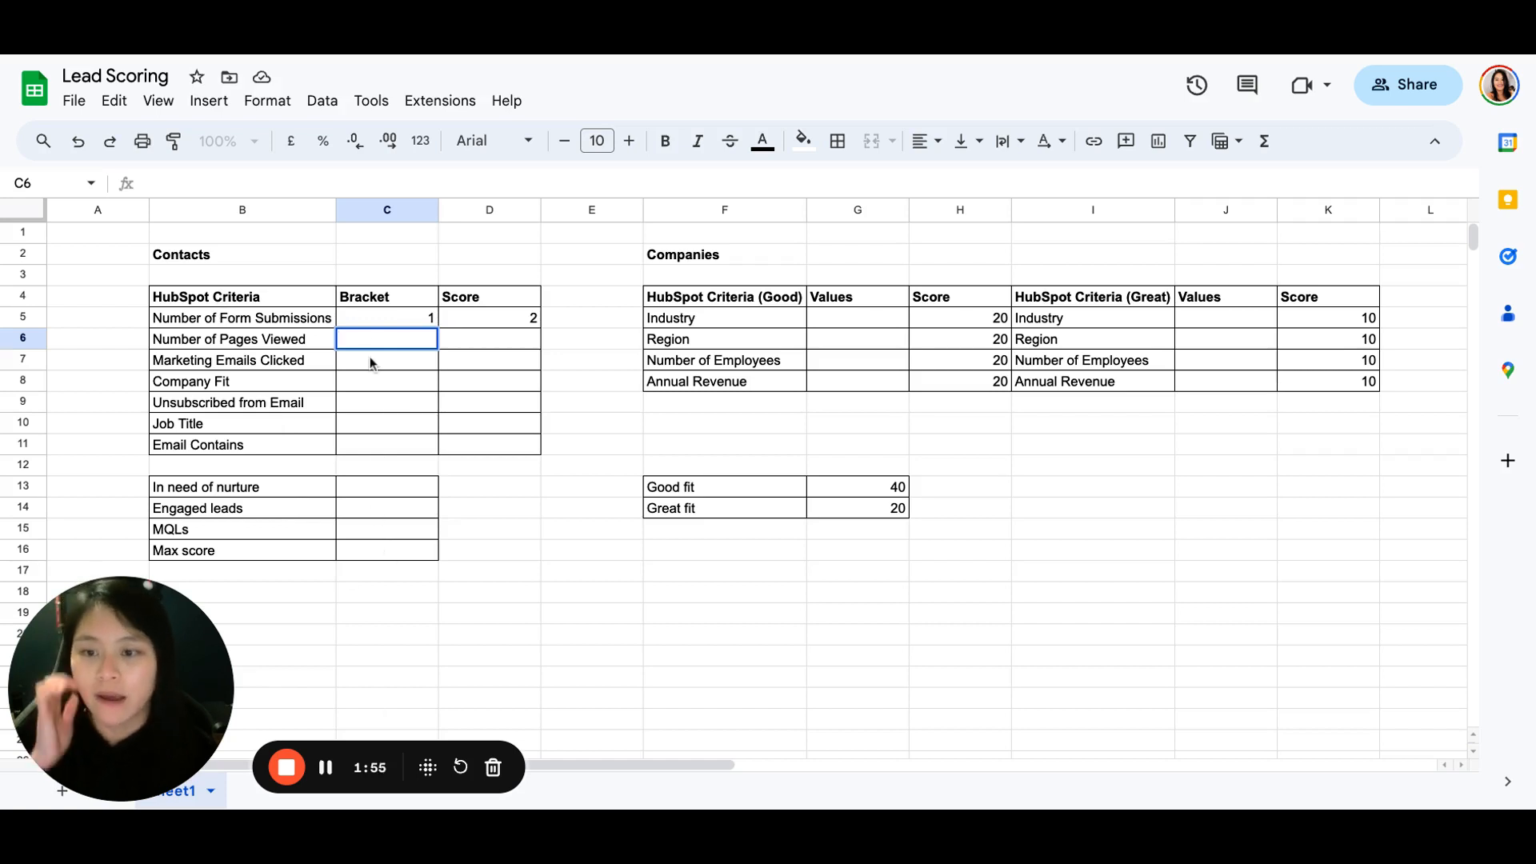
{"action": "type", "text": "1"}
{"action": "left_click", "coordinate": [502, 337]}
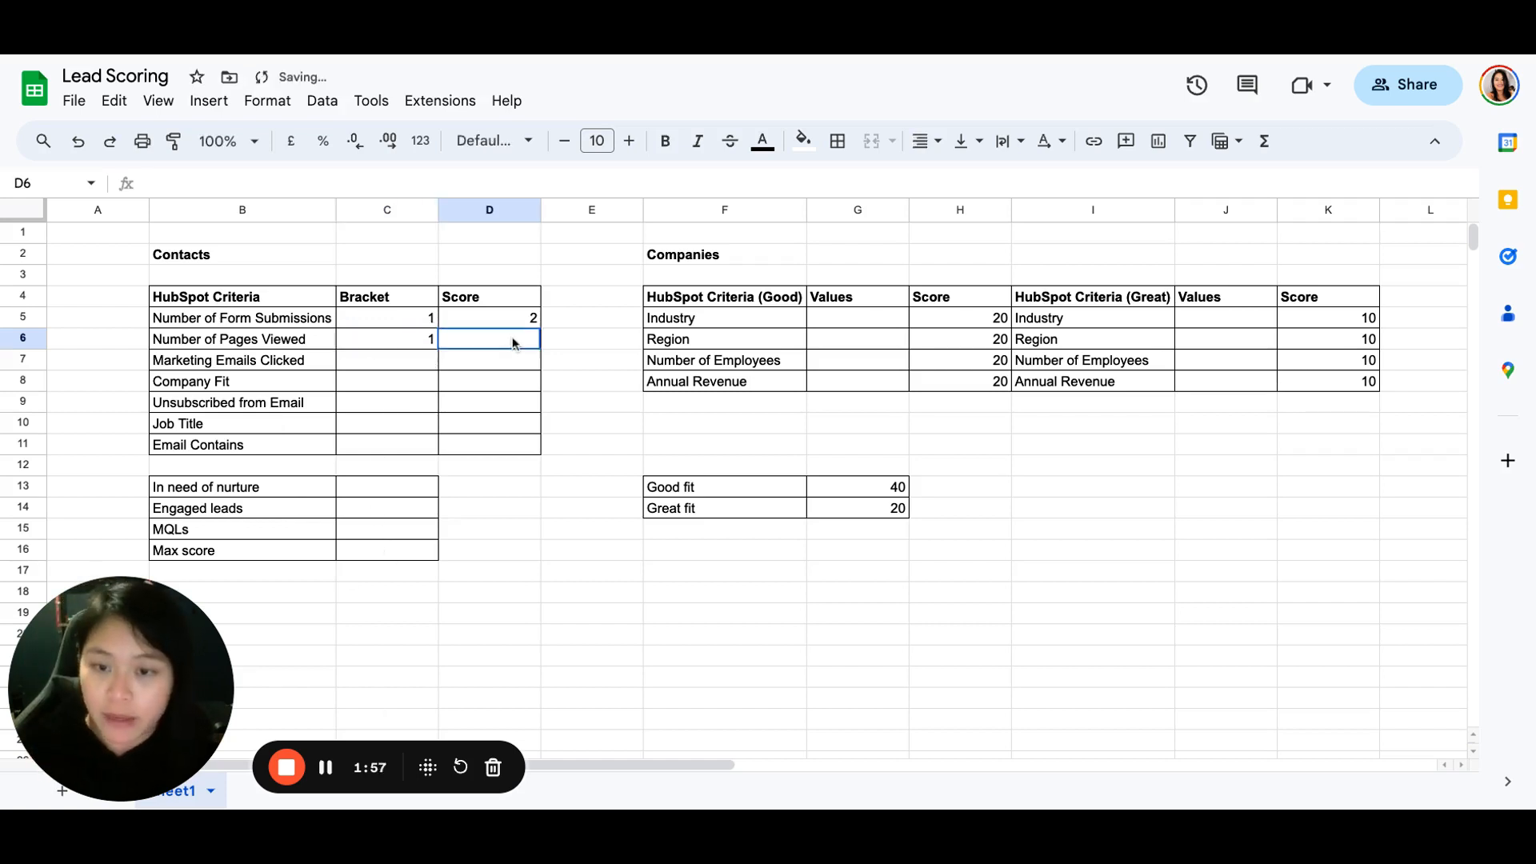
{"action": "type", "text": "2"}
Give the Marketing Emails Clicked criterion a bracket of 1 and a score of 4.
{"action": "left_click", "coordinate": [403, 364]}
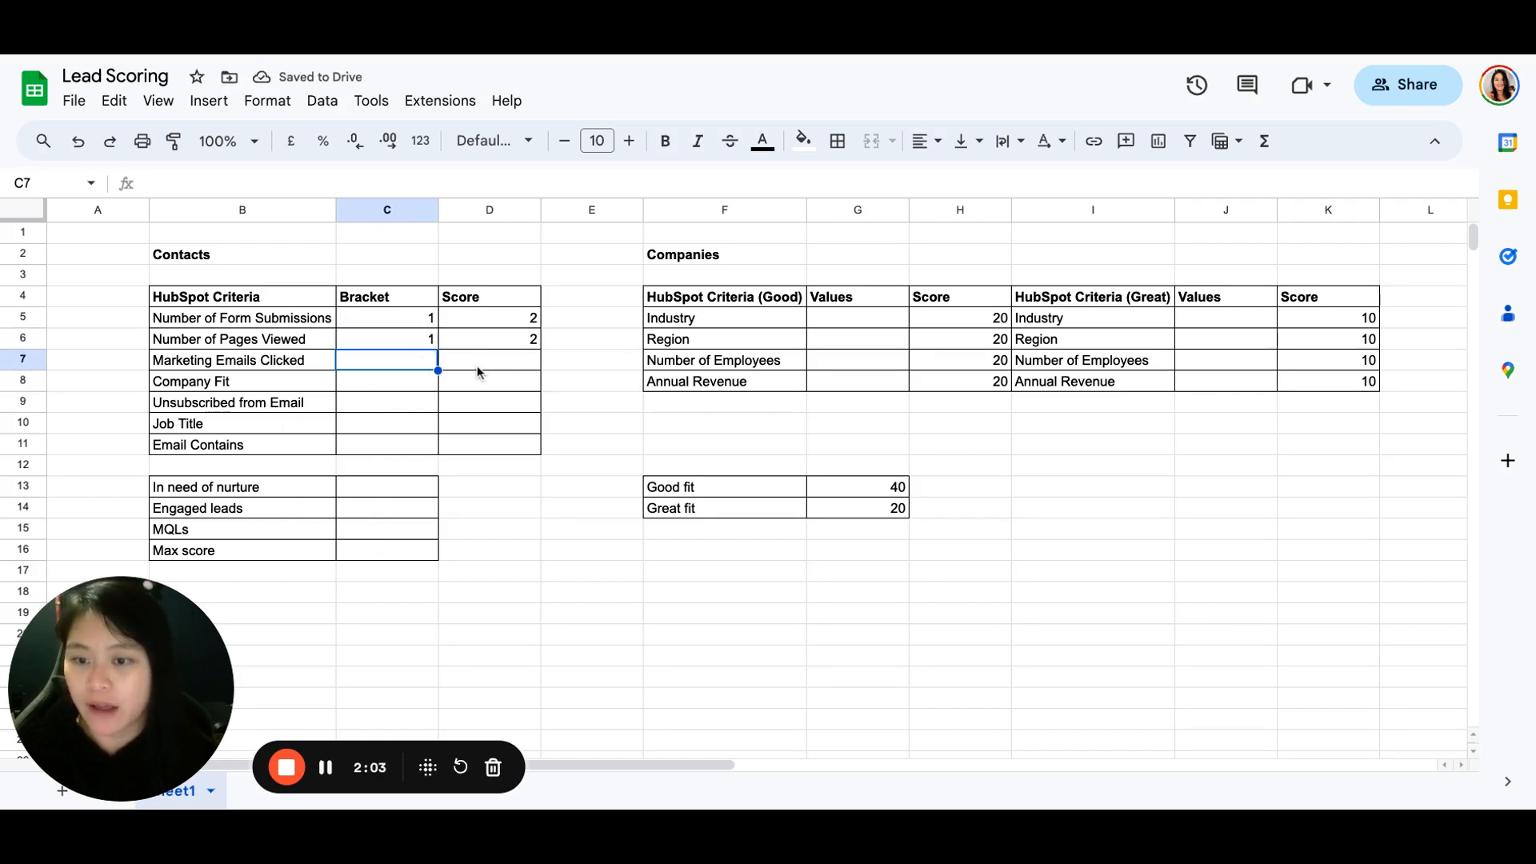
{"action": "type", "text": "1"}
{"action": "left_click", "coordinate": [529, 368]}
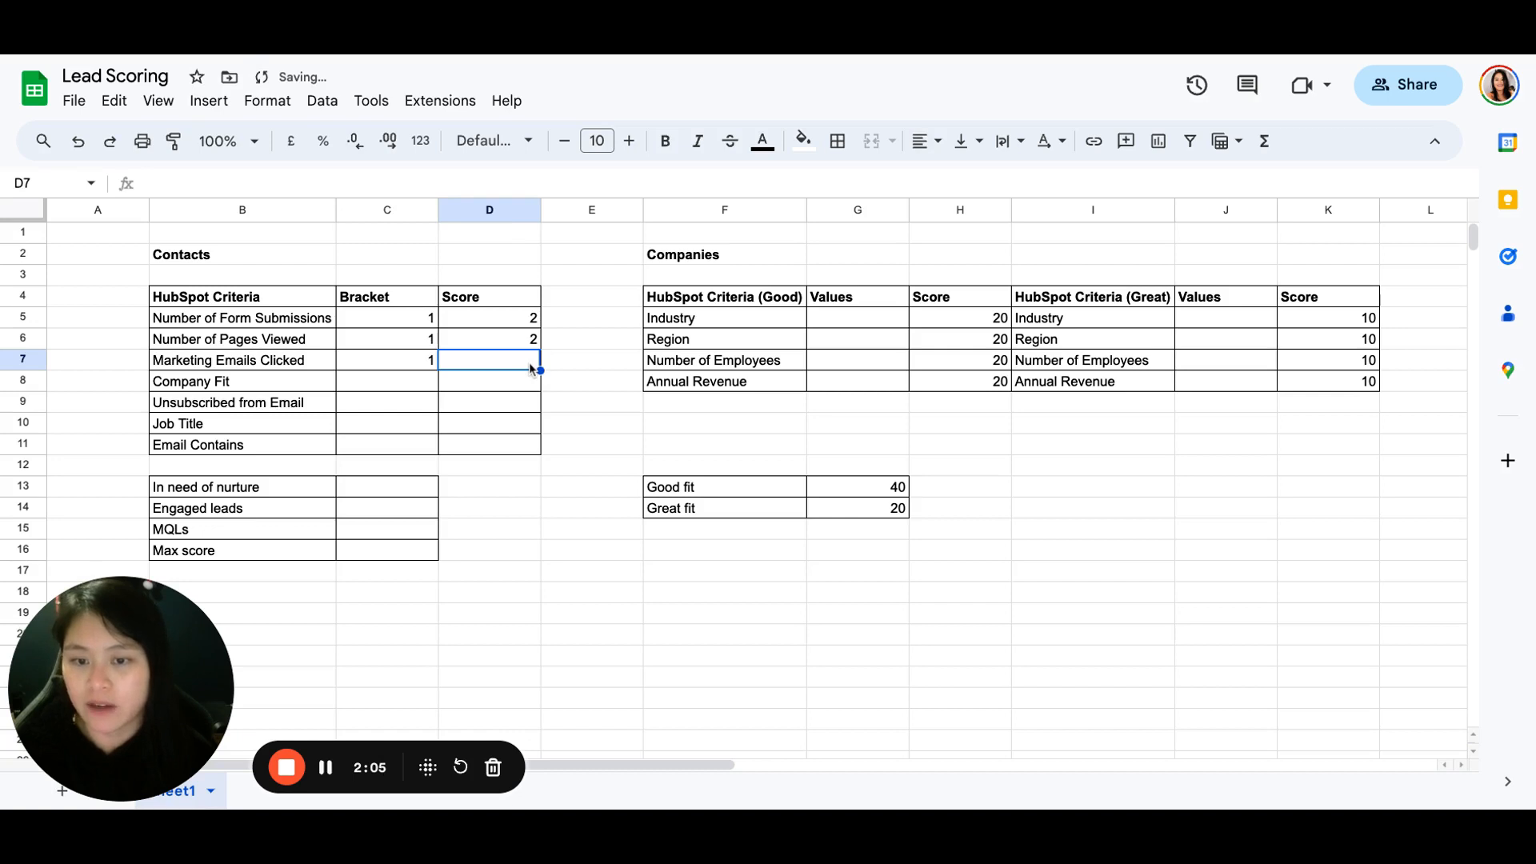
{"action": "type", "text": "4"}
Give the Unsubscribed from Email criterion a score of -5 and enter a dash as its bracket.
{"action": "left_click", "coordinate": [373, 382]}
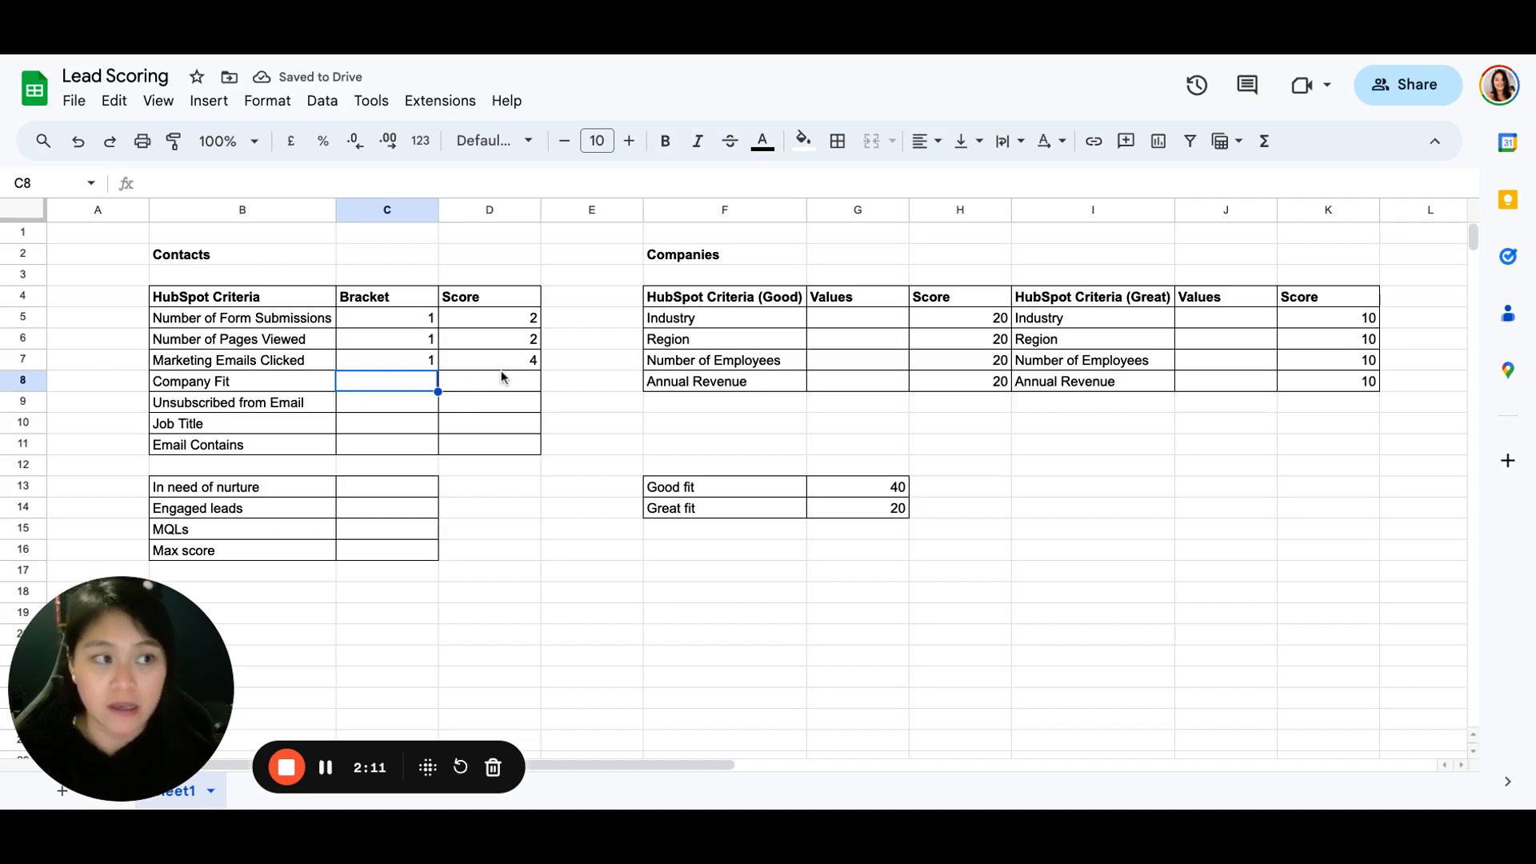
{"action": "left_click", "coordinate": [384, 404]}
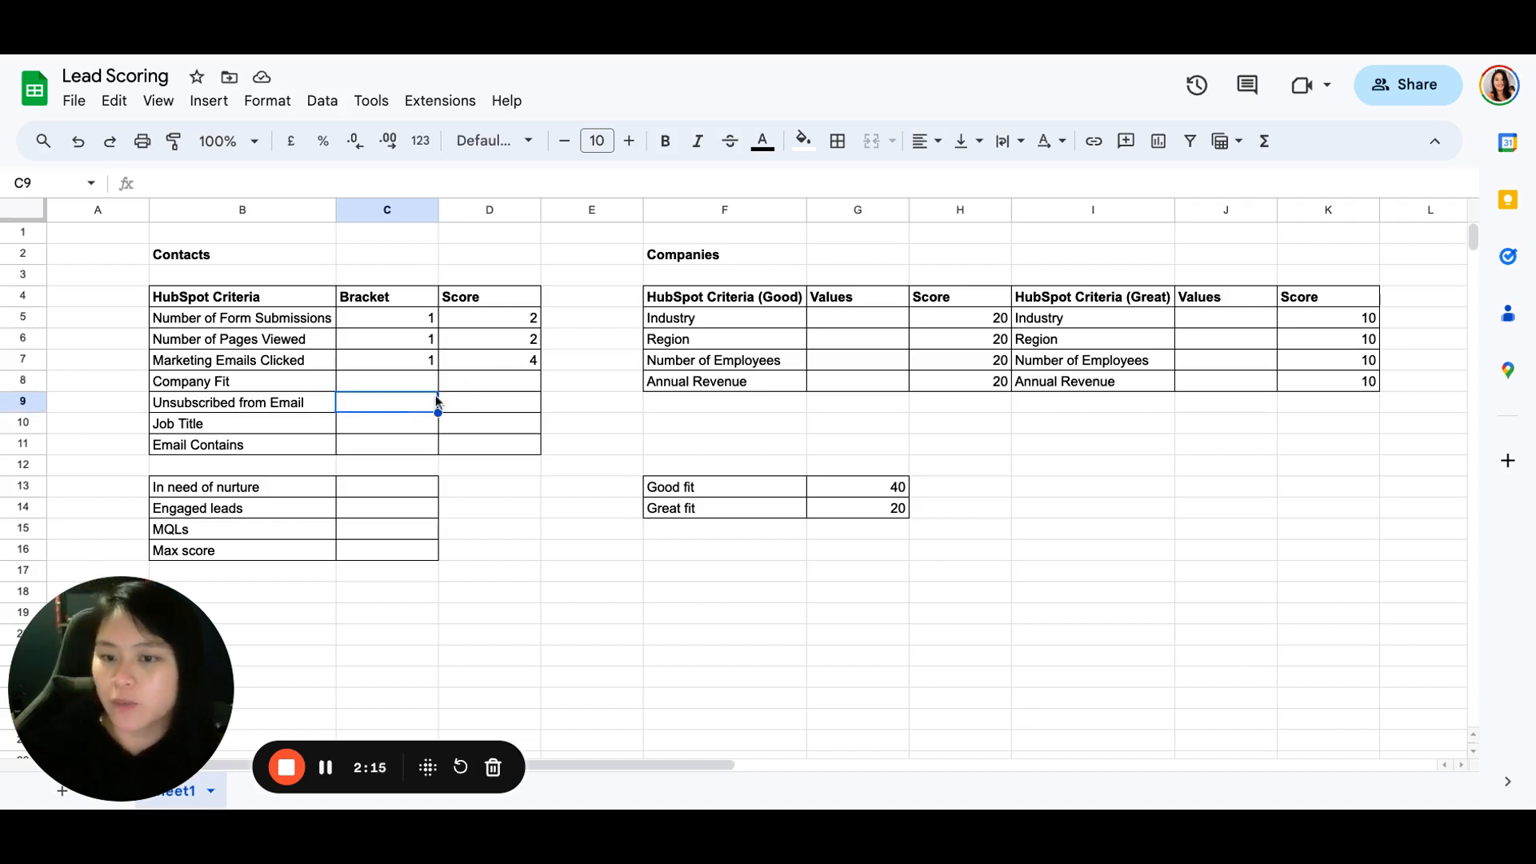
{"action": "left_click", "coordinate": [501, 397]}
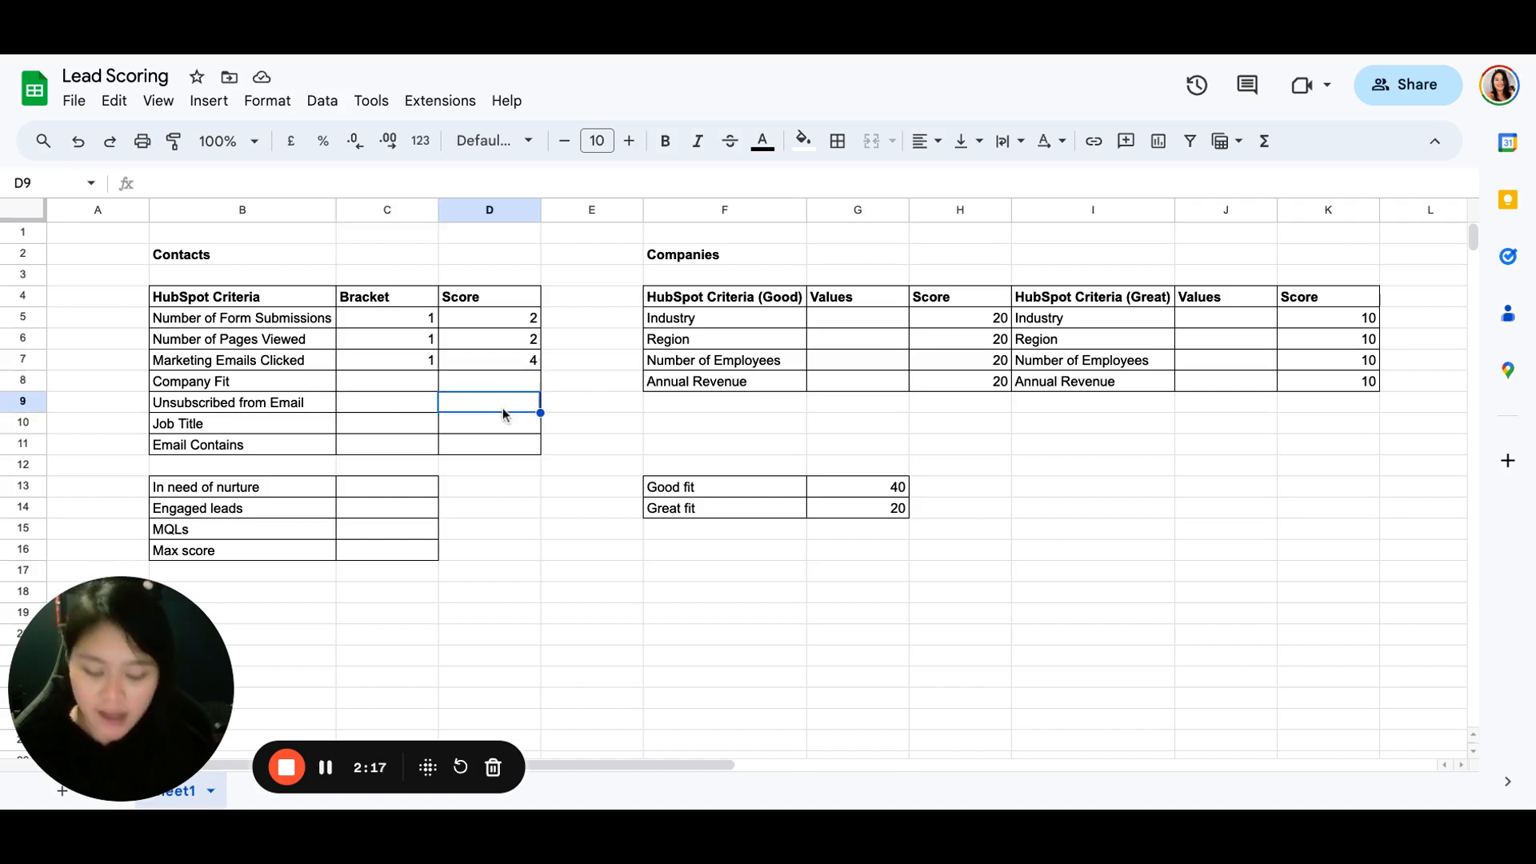
{"action": "type", "text": "-5"}
{"action": "left_click", "coordinate": [399, 403]}
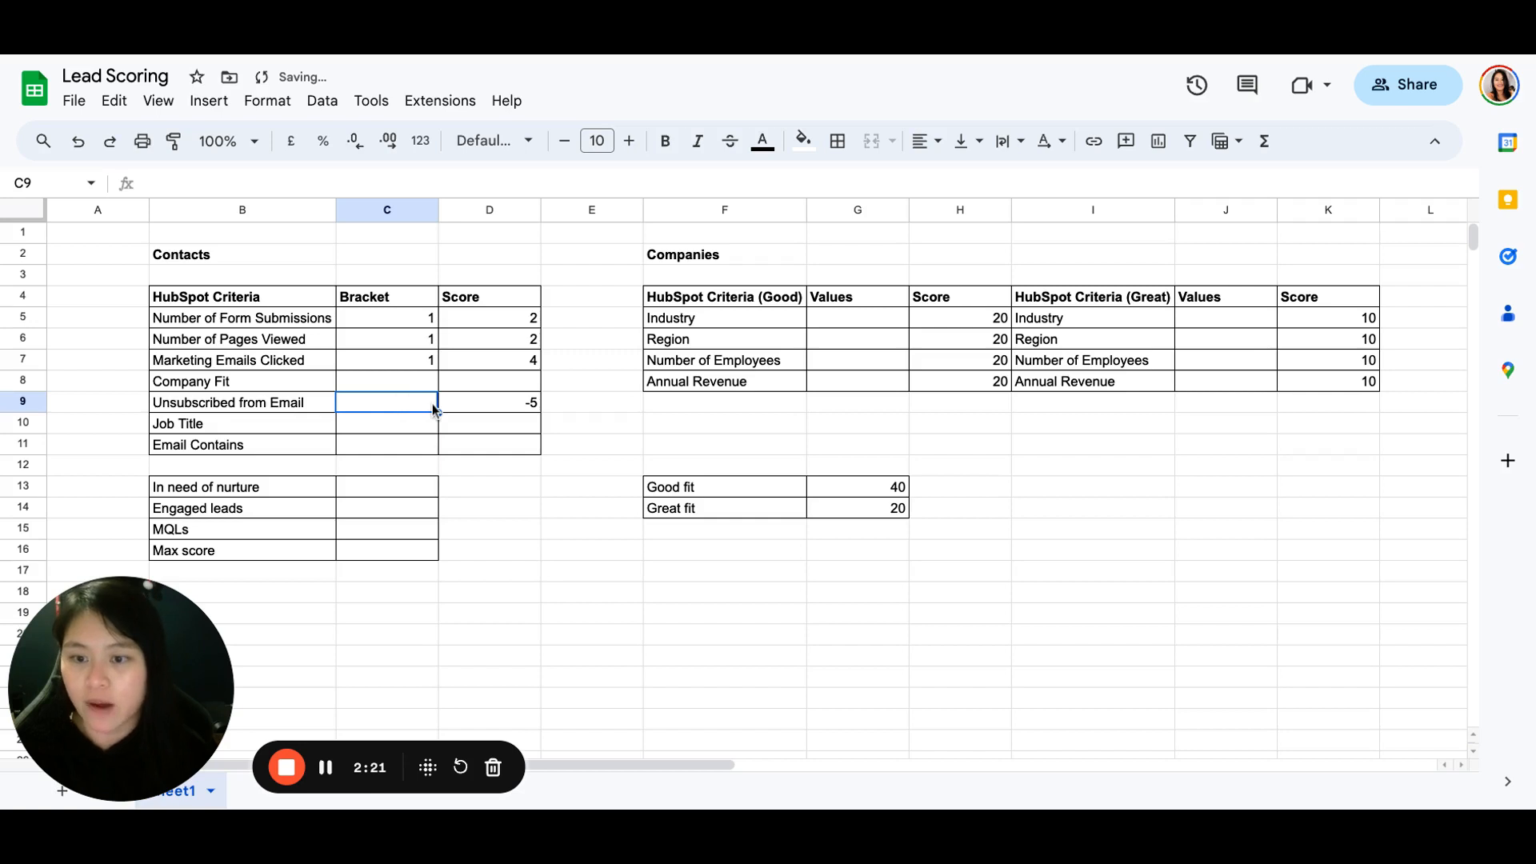
{"action": "type", "text": "-"}
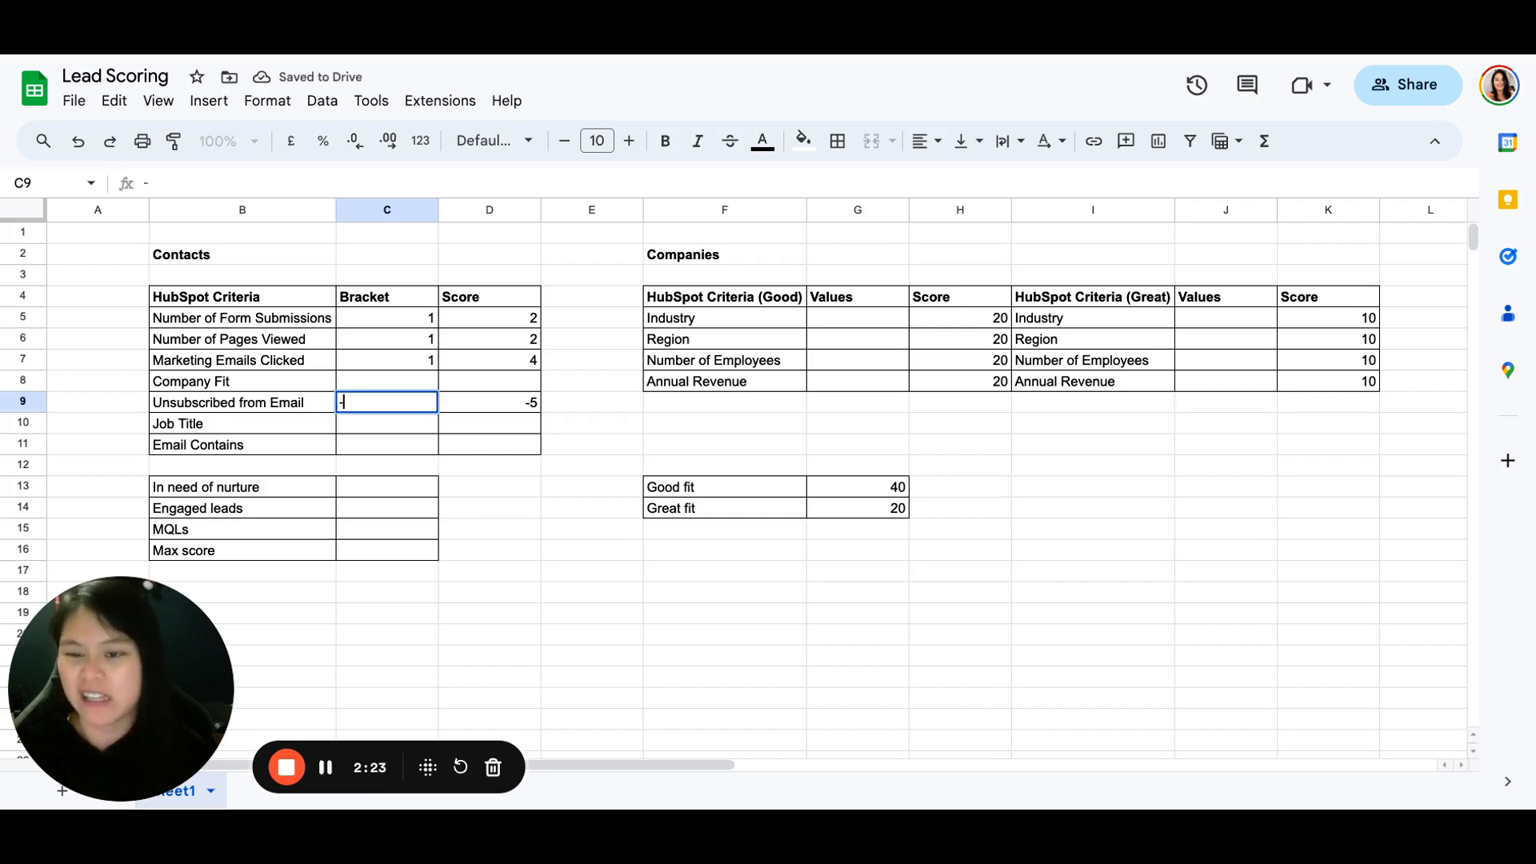
{"action": "left_click", "coordinate": [396, 430]}
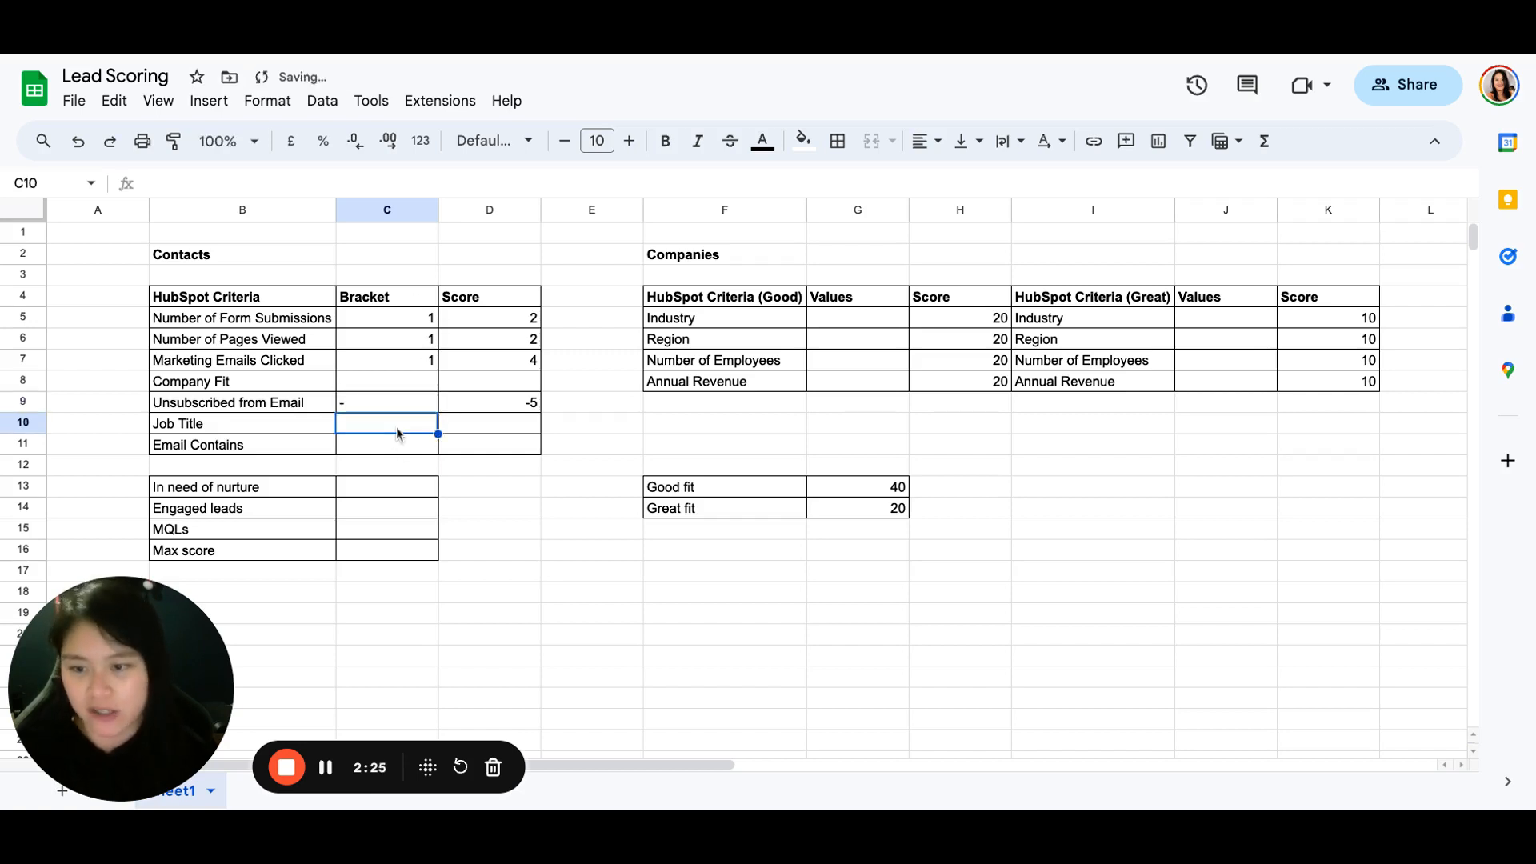
{"action": "left_click", "coordinate": [297, 326]}
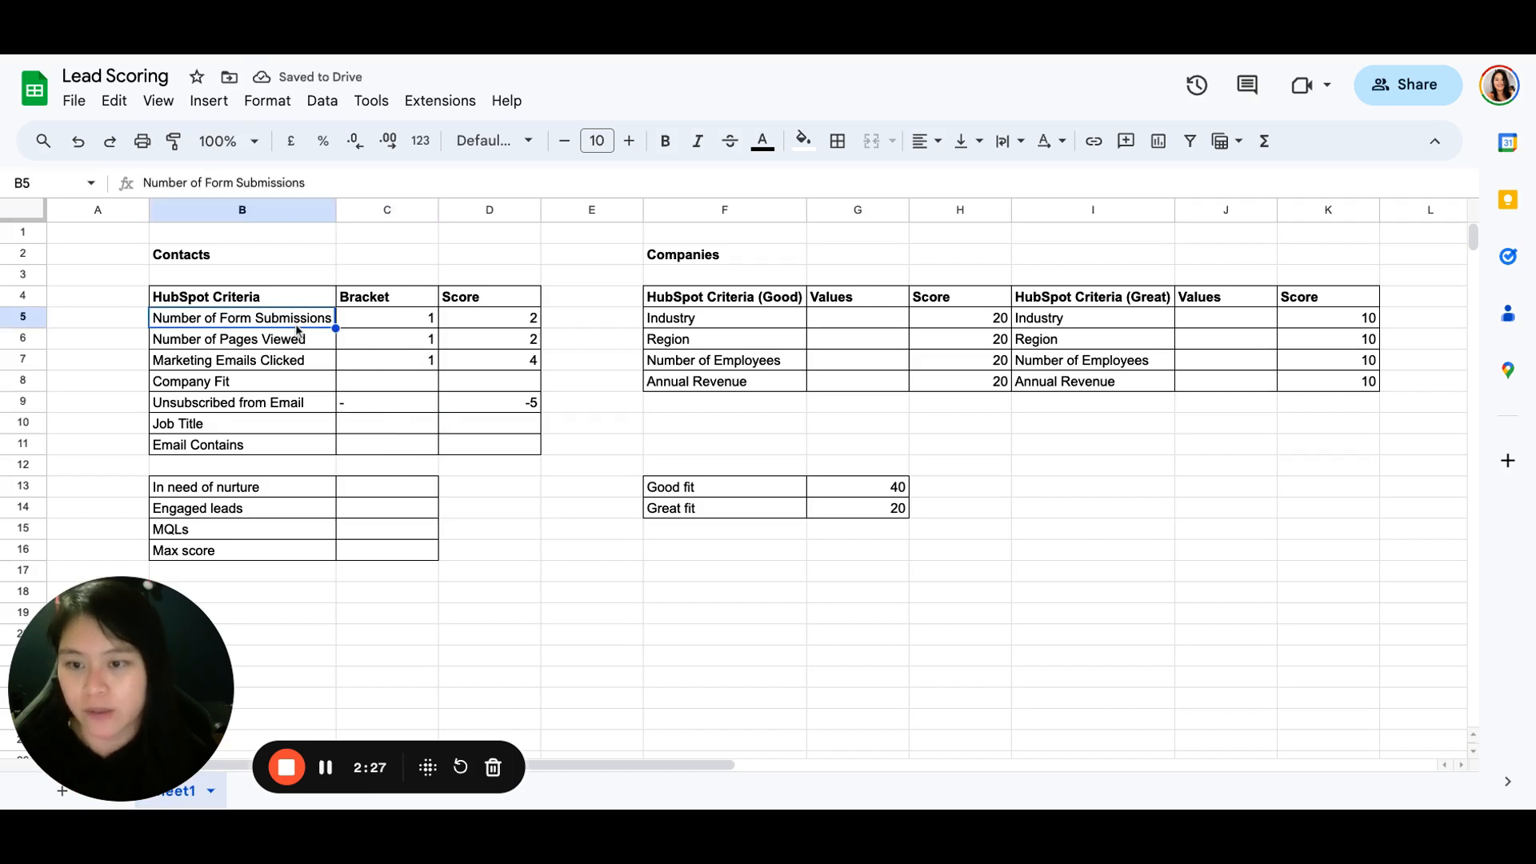
{"action": "left_click", "coordinate": [365, 325]}
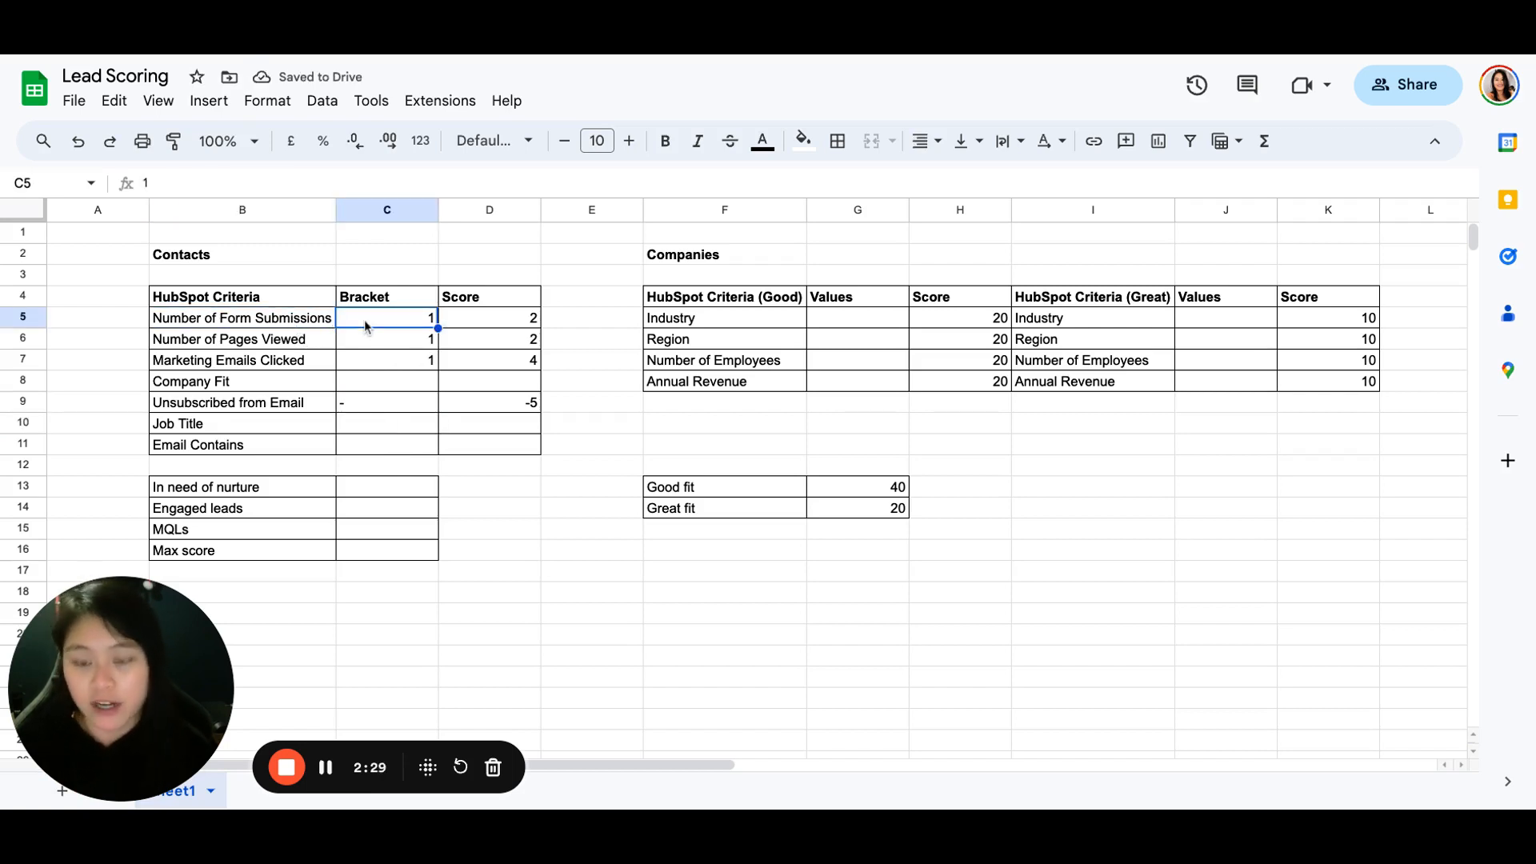
{"action": "left_click", "coordinate": [416, 427]}
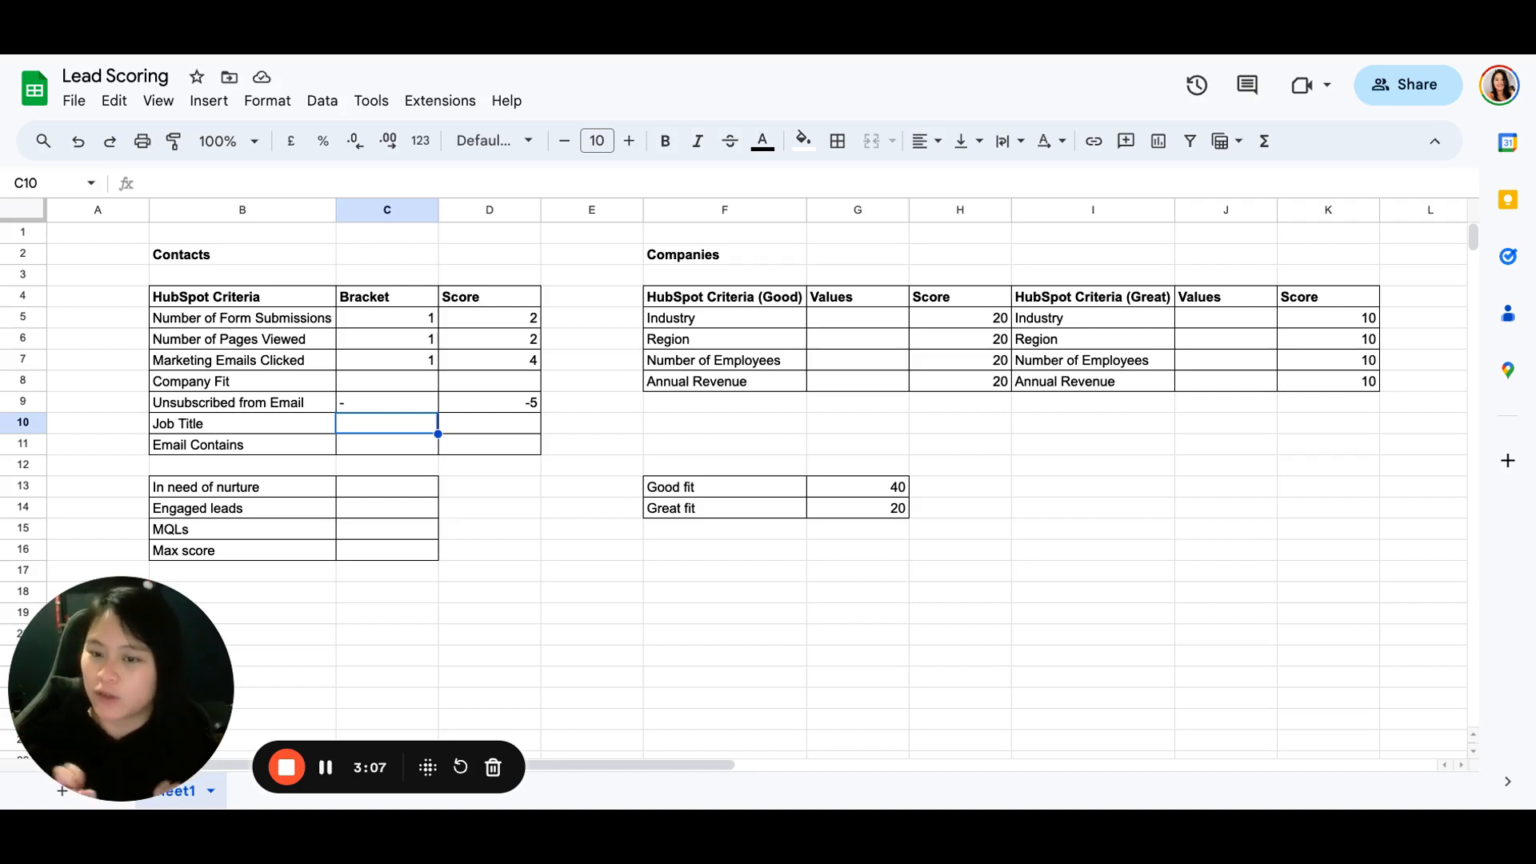
{"action": "left_click", "coordinate": [526, 424]}
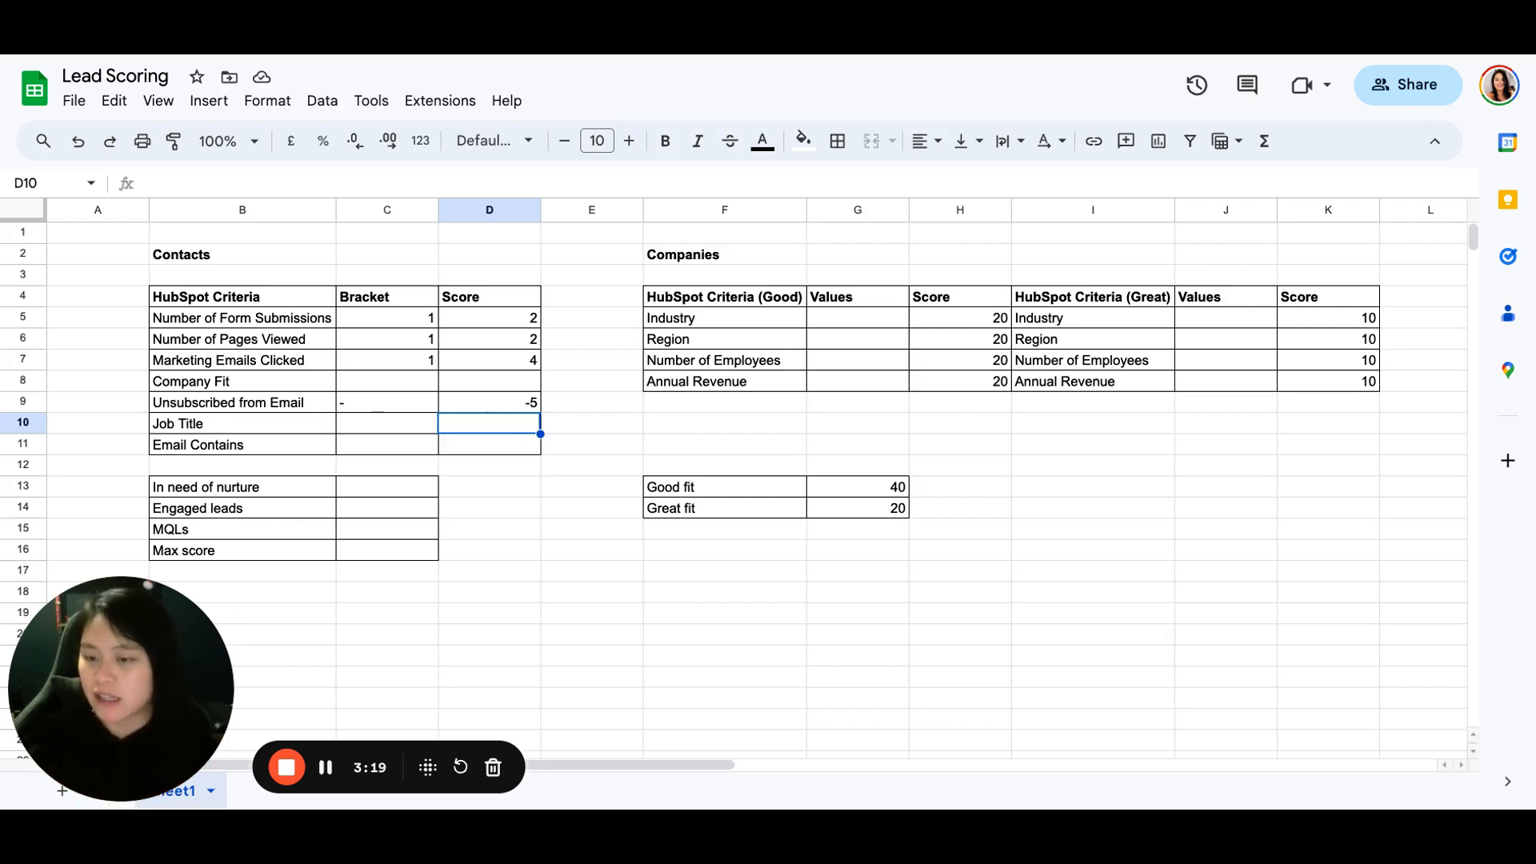
{"action": "left_click", "coordinate": [345, 446]}
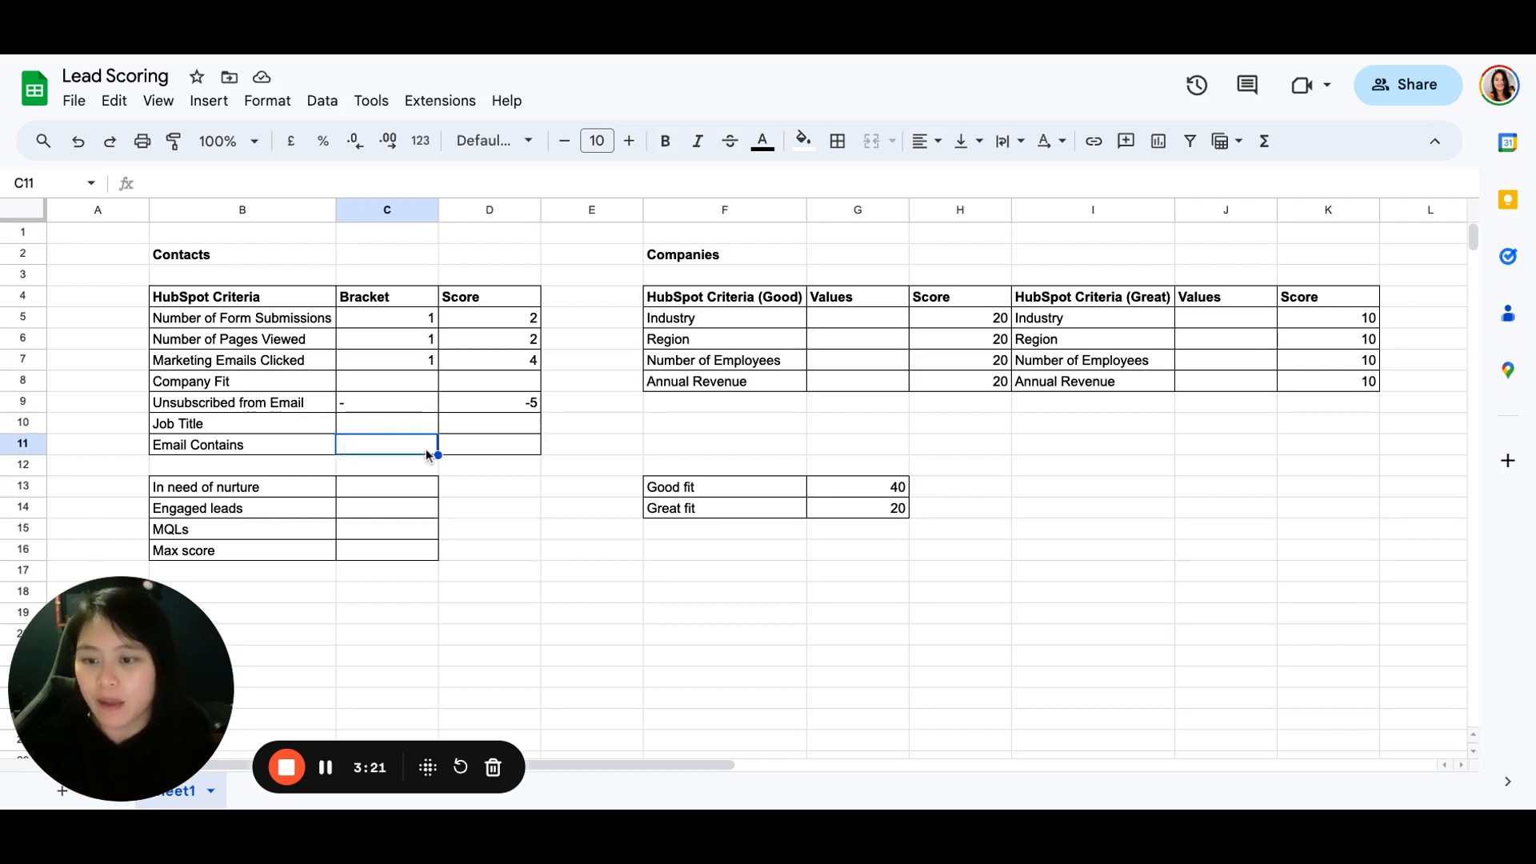
{"action": "left_click", "coordinate": [285, 445]}
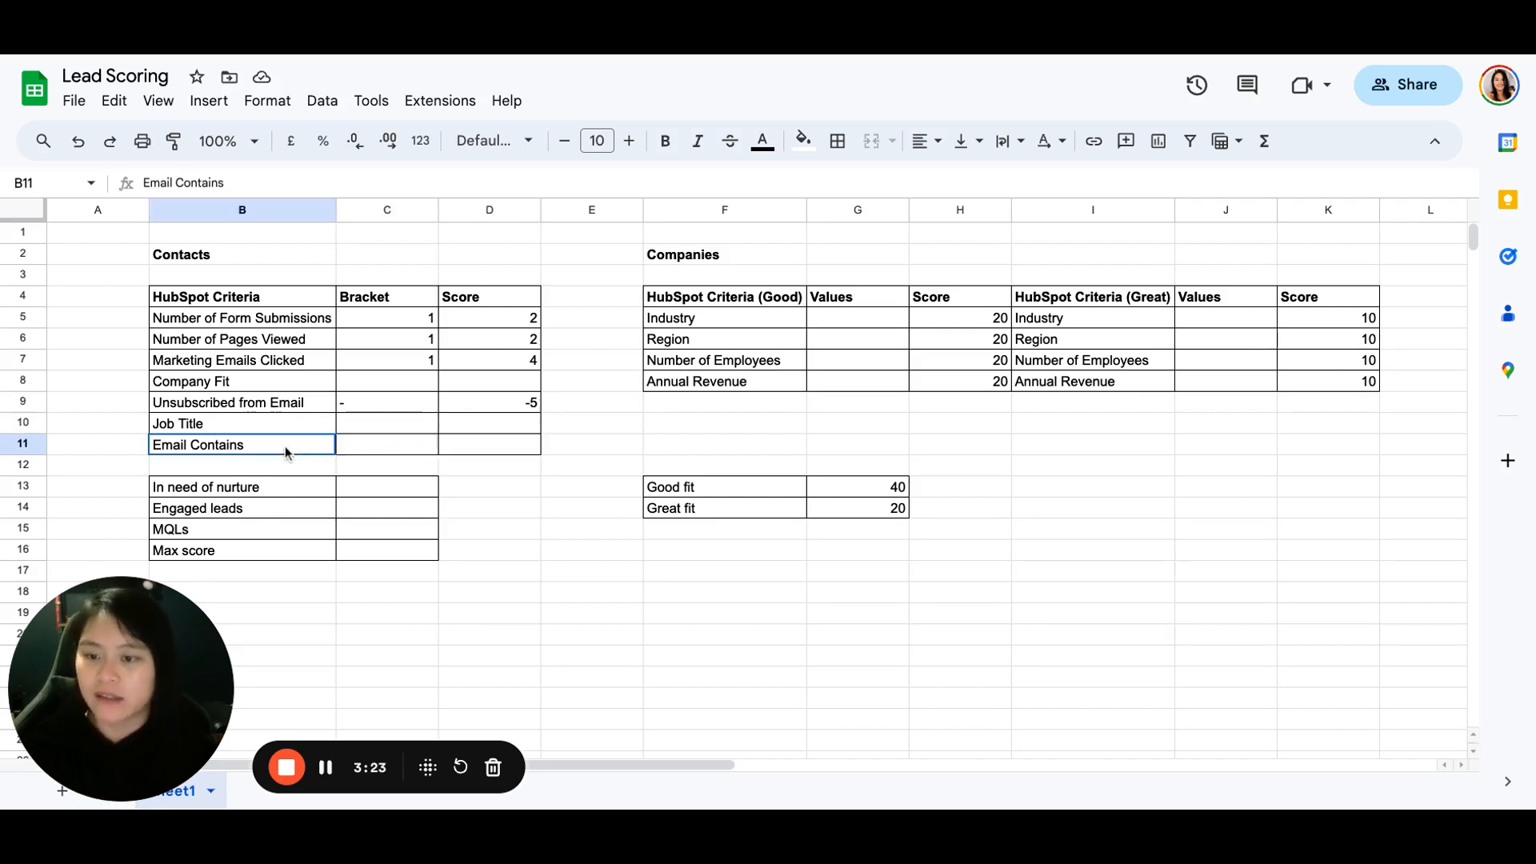
{"action": "left_click", "coordinate": [415, 444]}
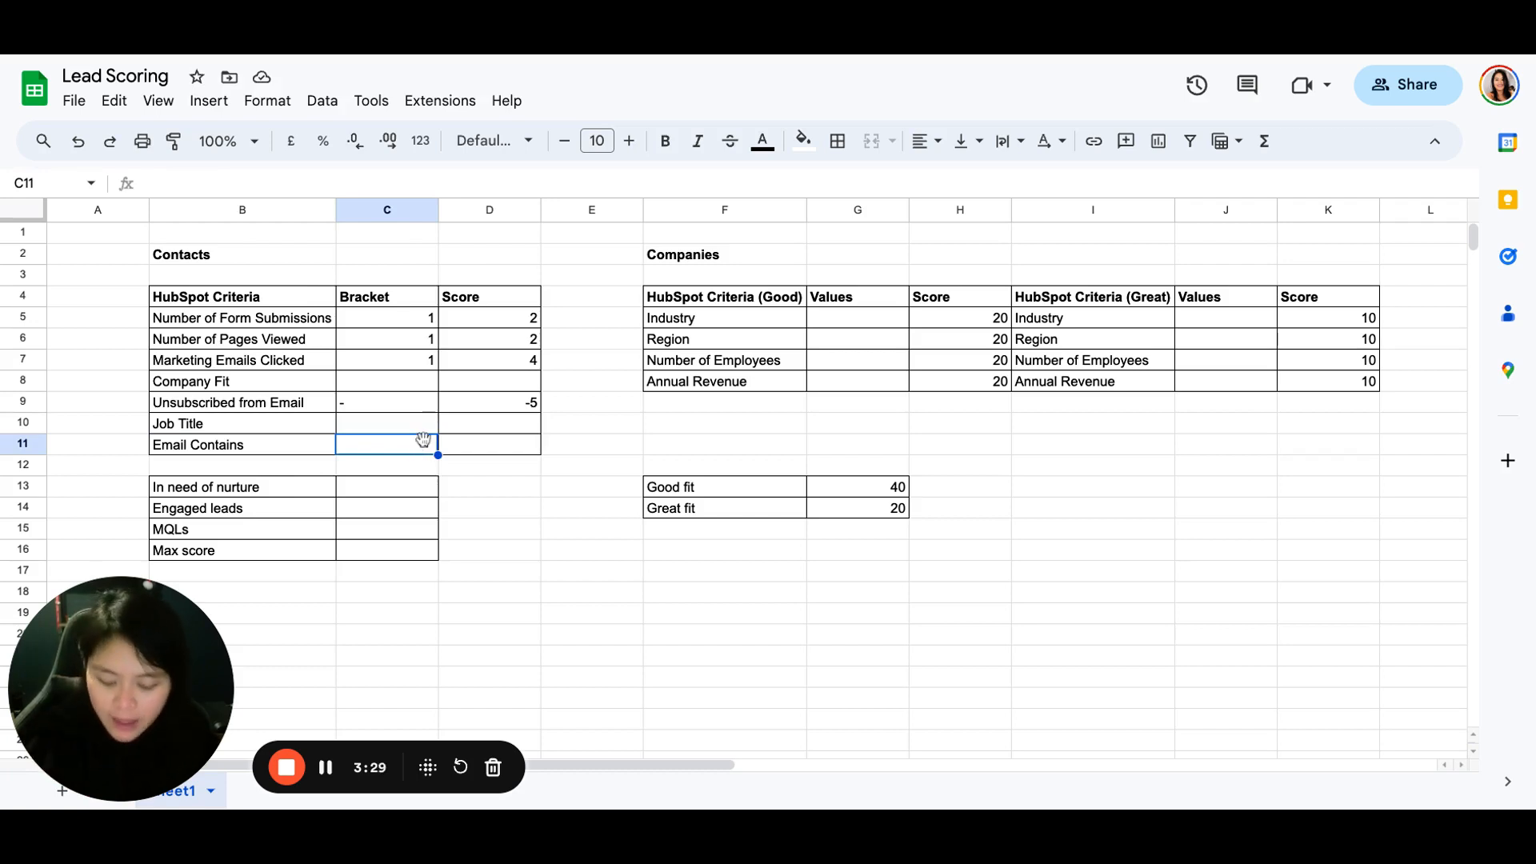
{"action": "type", "text": "@gmail.com"}
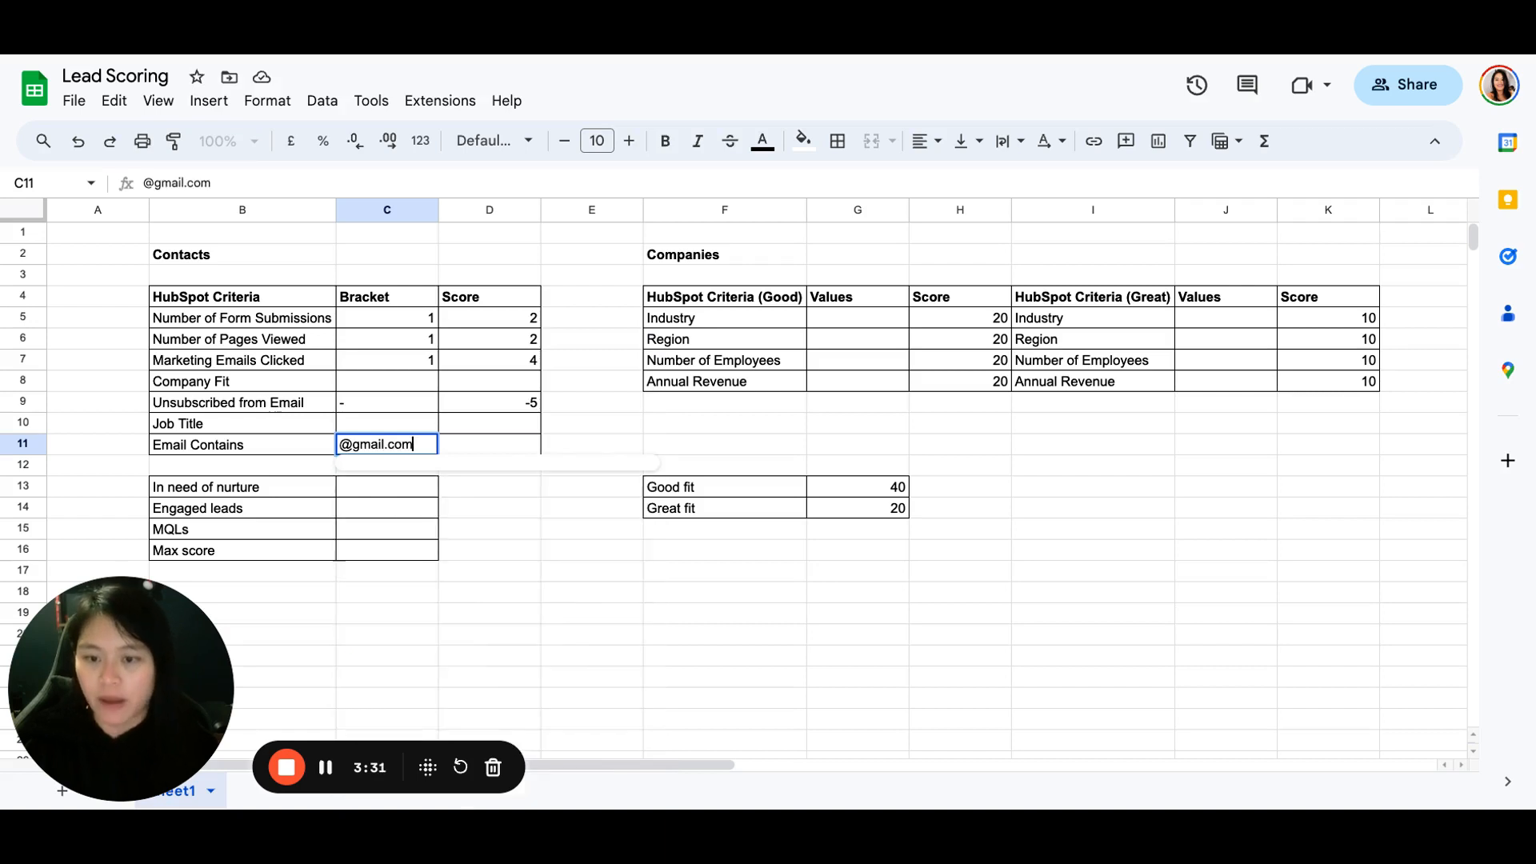
{"action": "left_click", "coordinate": [496, 432]}
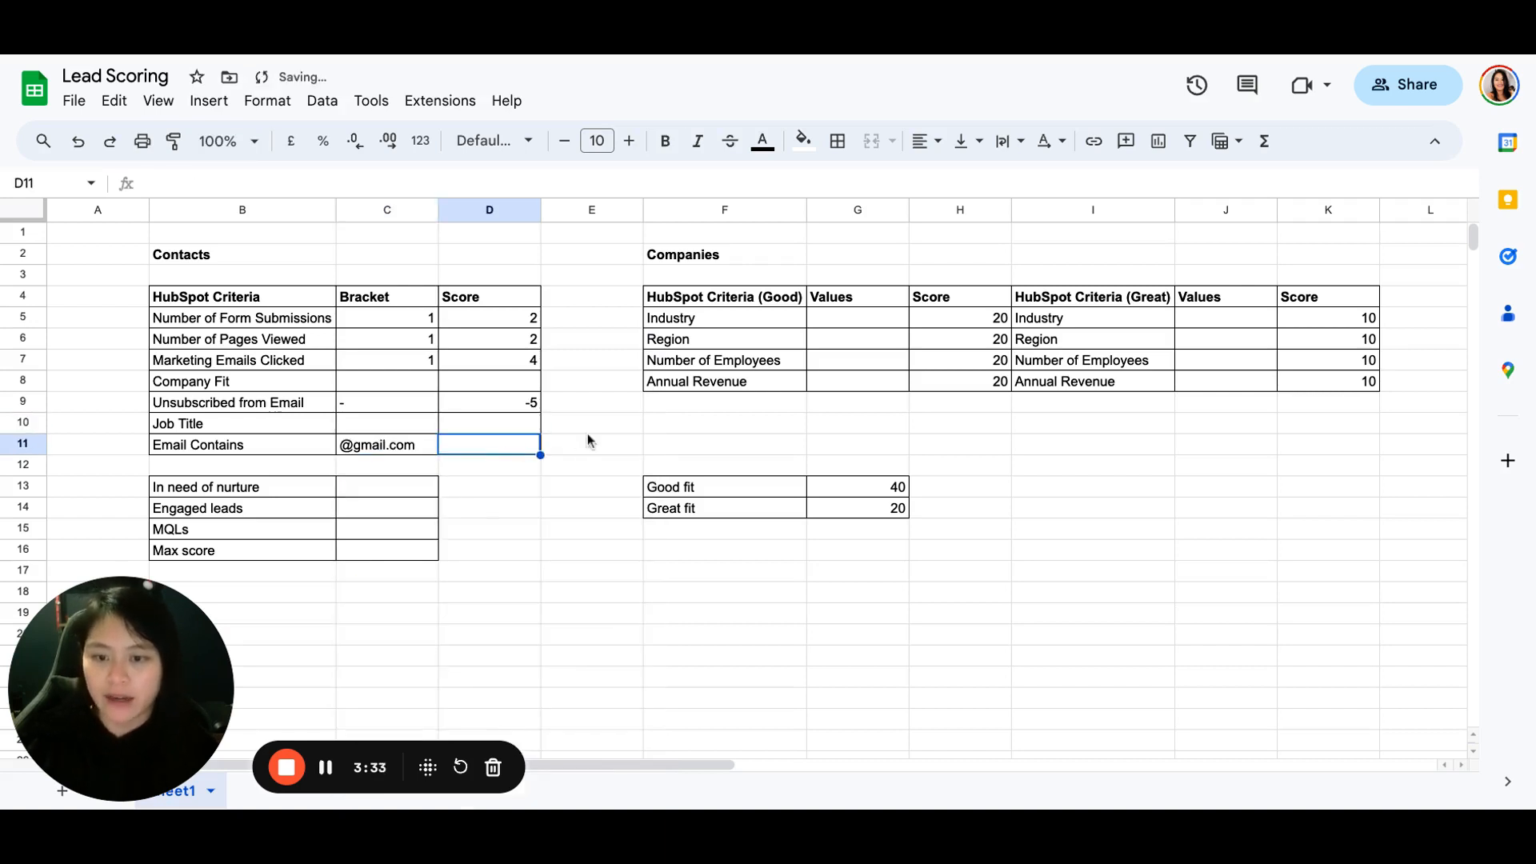
{"action": "type", "text": "0"}
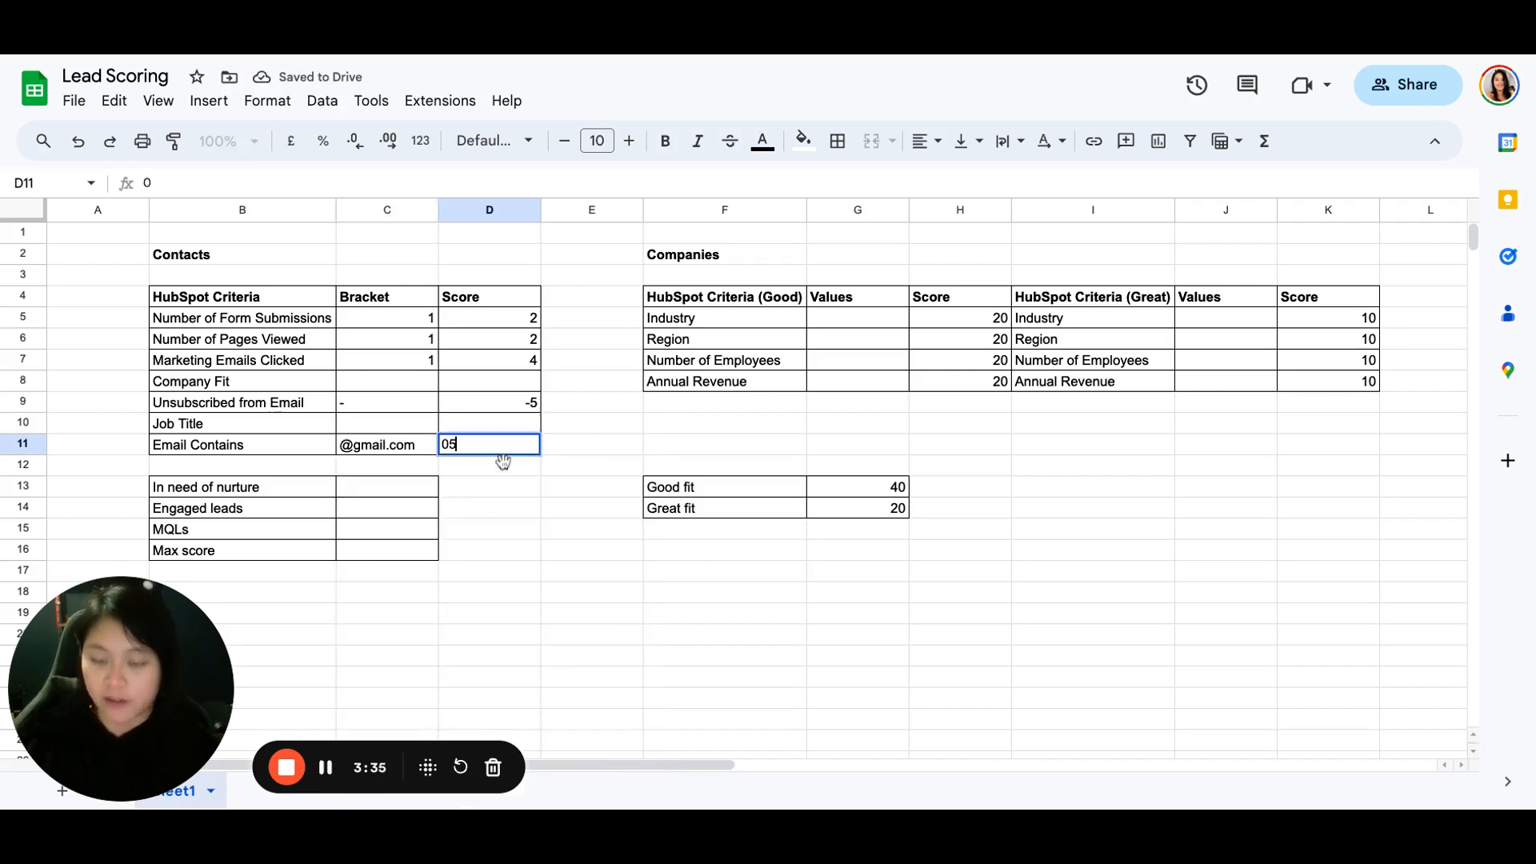
{"action": "type", "text": "5"}
{"action": "key", "text": "BackSpace"}
{"action": "key", "text": "BackSpace"}
{"action": "type", "text": "-5"}
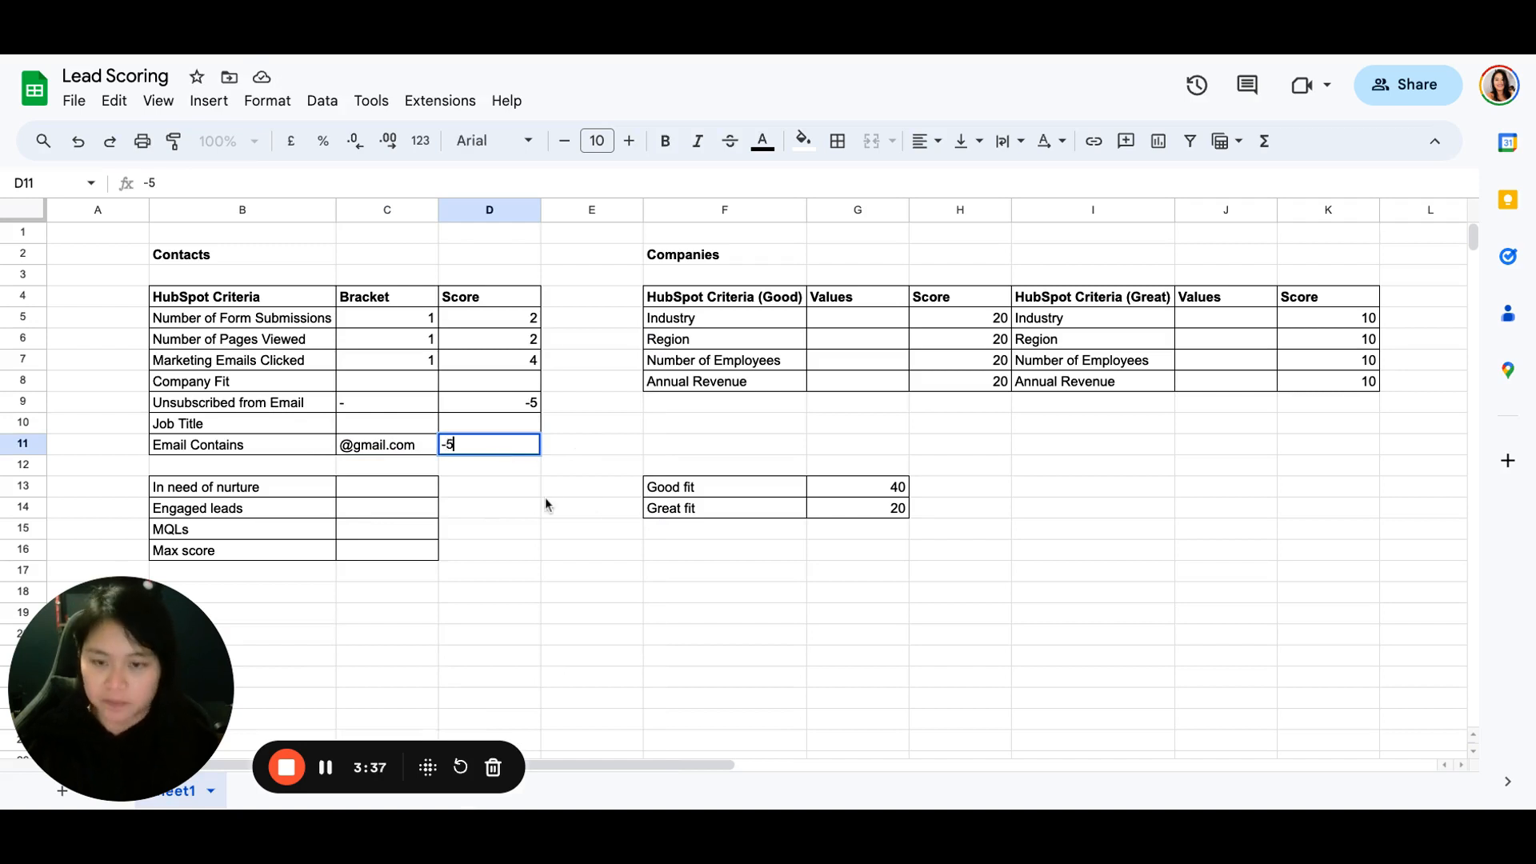
{"action": "left_click", "coordinate": [555, 503]}
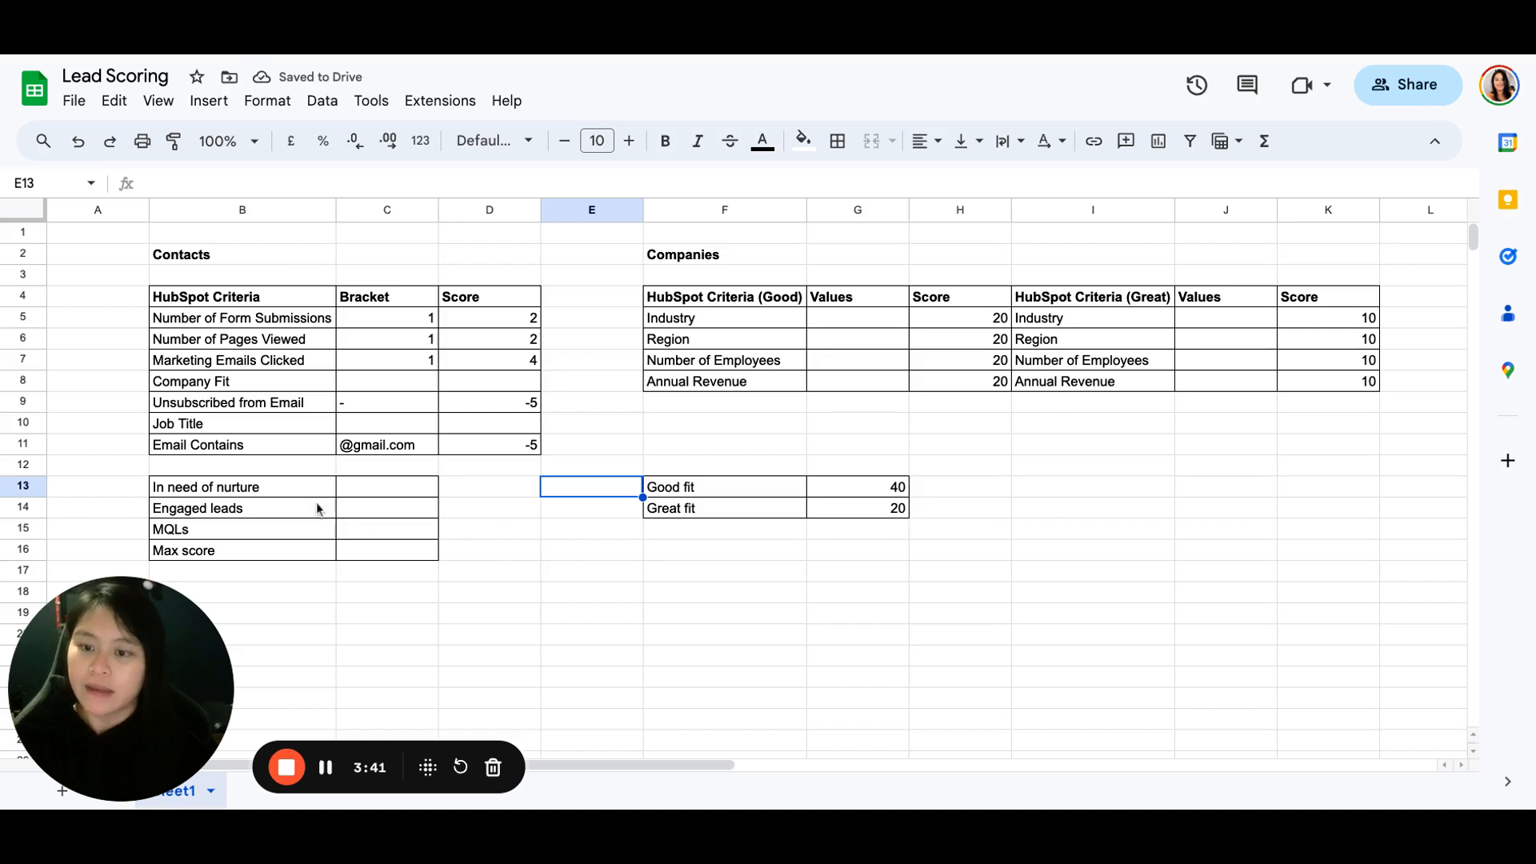
{"action": "left_click_drag", "start_coordinate": [320, 489], "coordinate": [309, 569]}
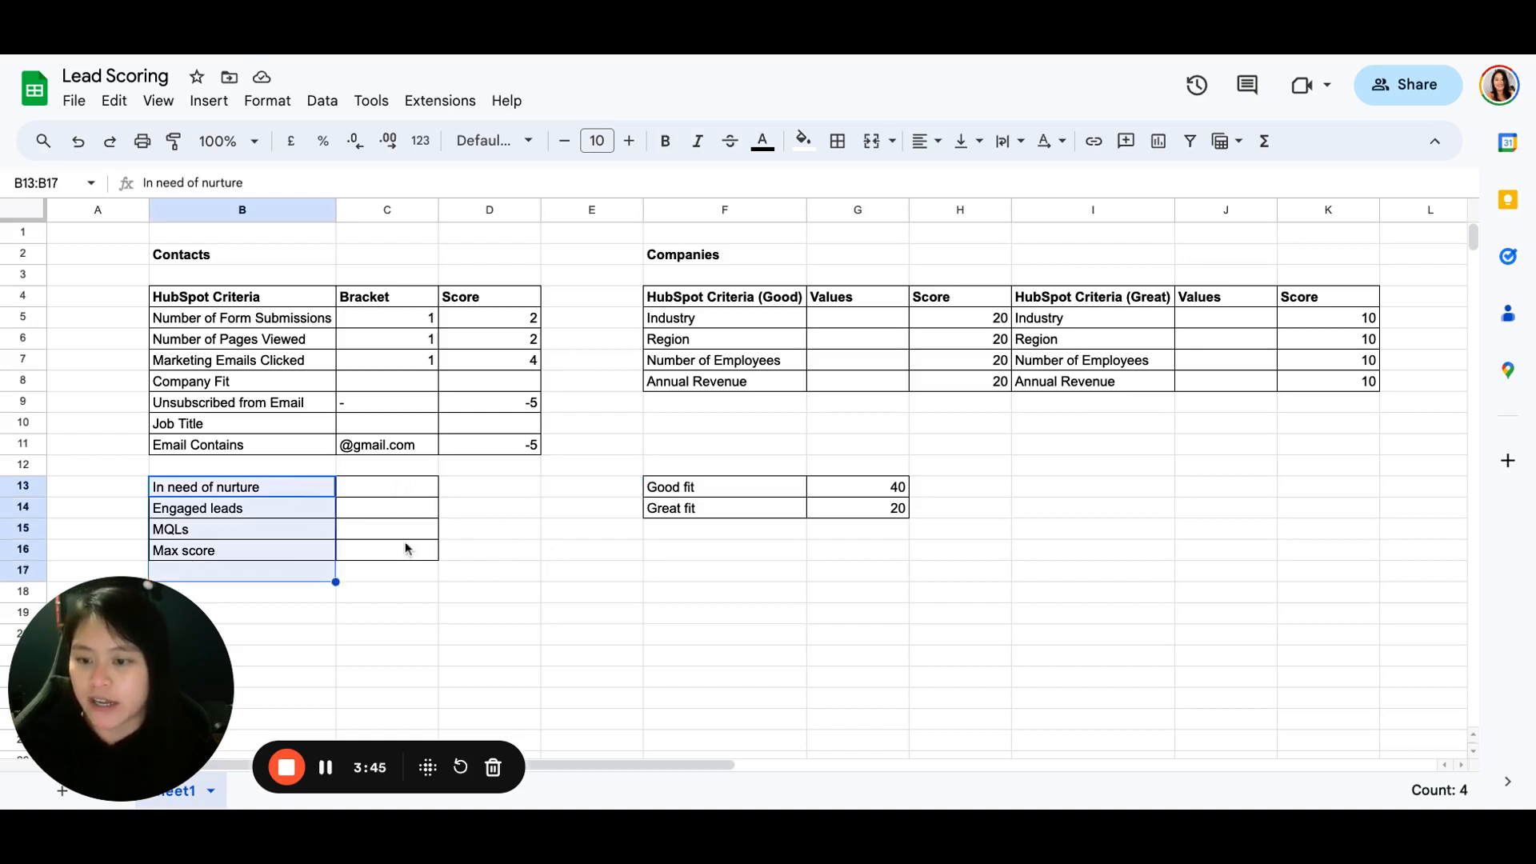
{"action": "left_click", "coordinate": [489, 557]}
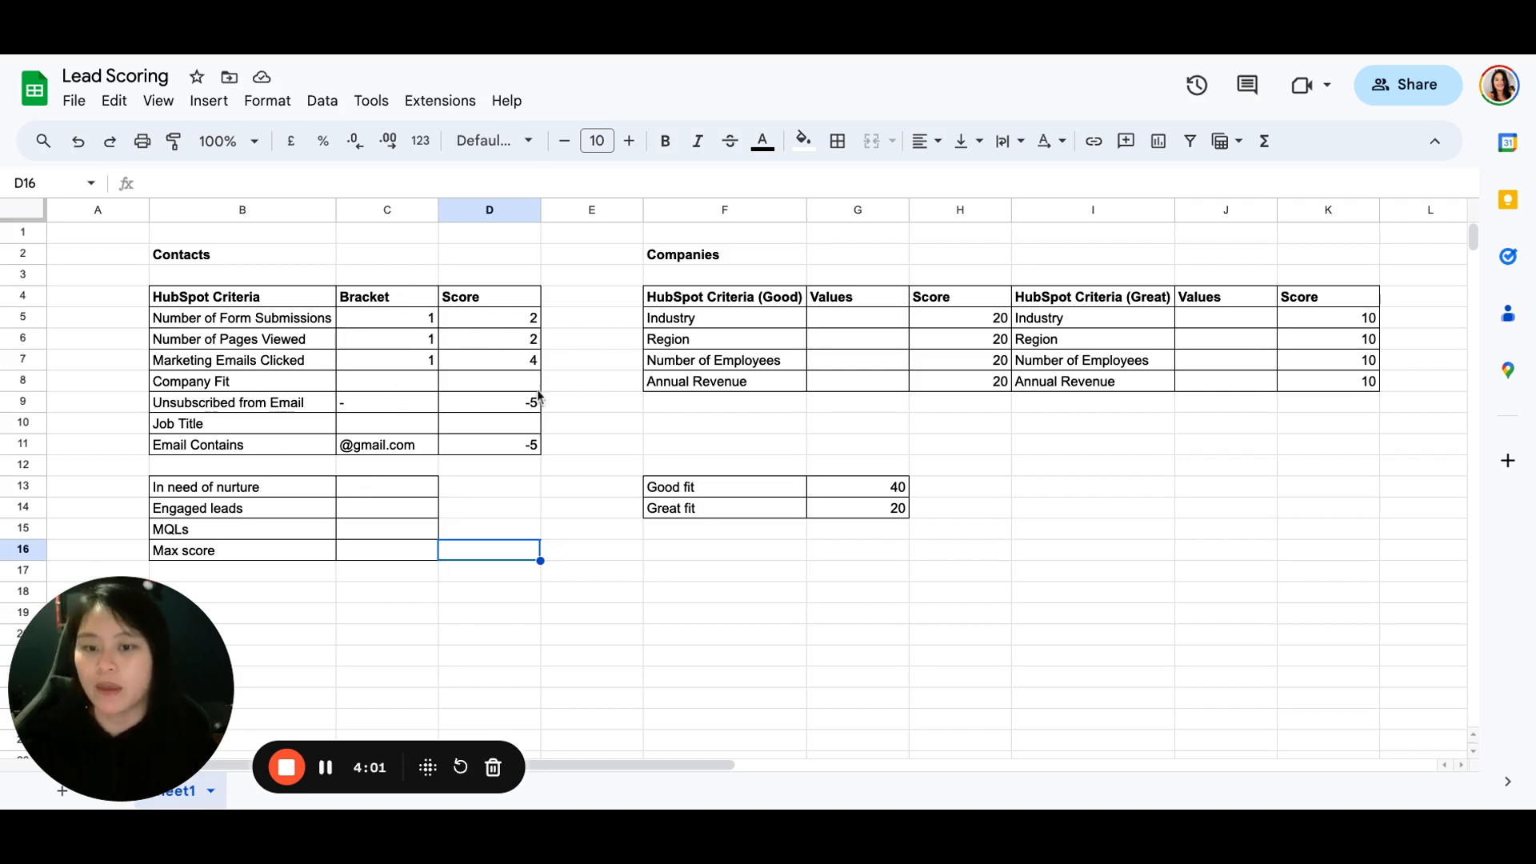
{"action": "left_click", "coordinate": [334, 510]}
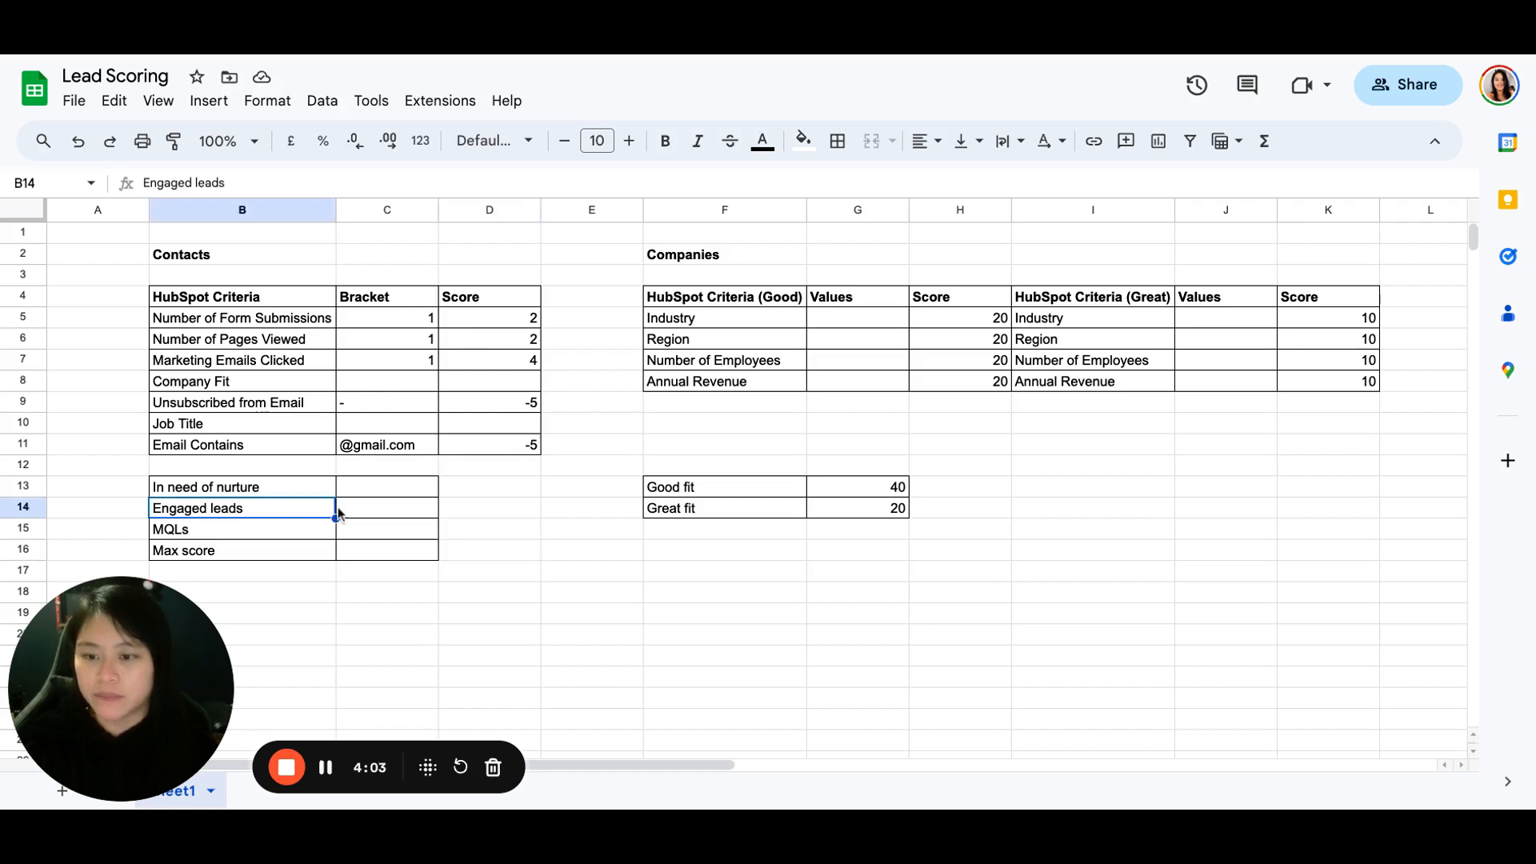
In the contact lead stage table, set the Max score to 8 and the MQLs threshold to 4.
{"action": "left_click", "coordinate": [381, 554]}
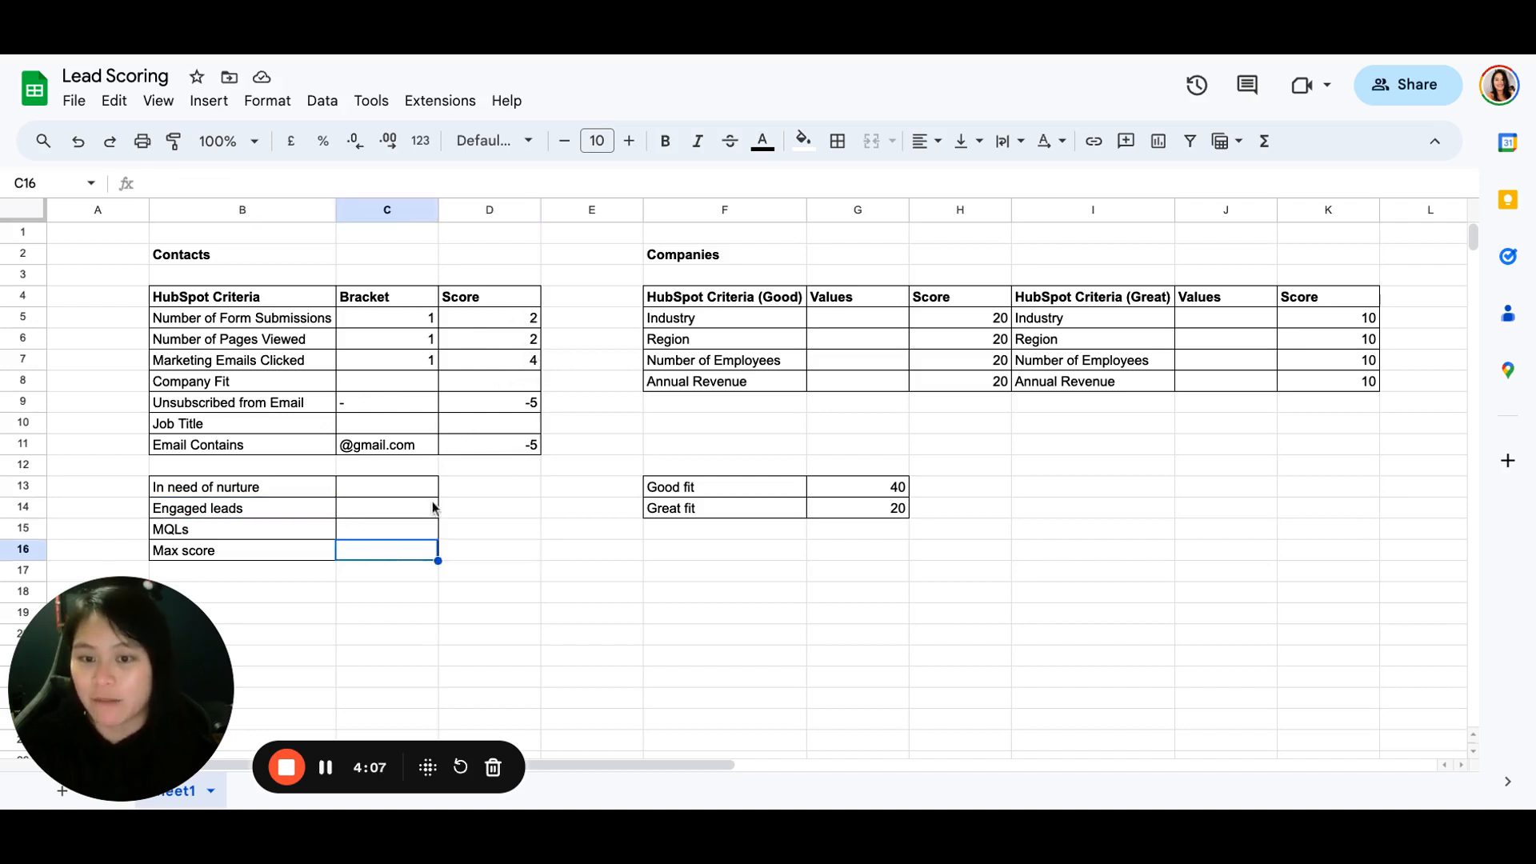
{"action": "type", "text": "8"}
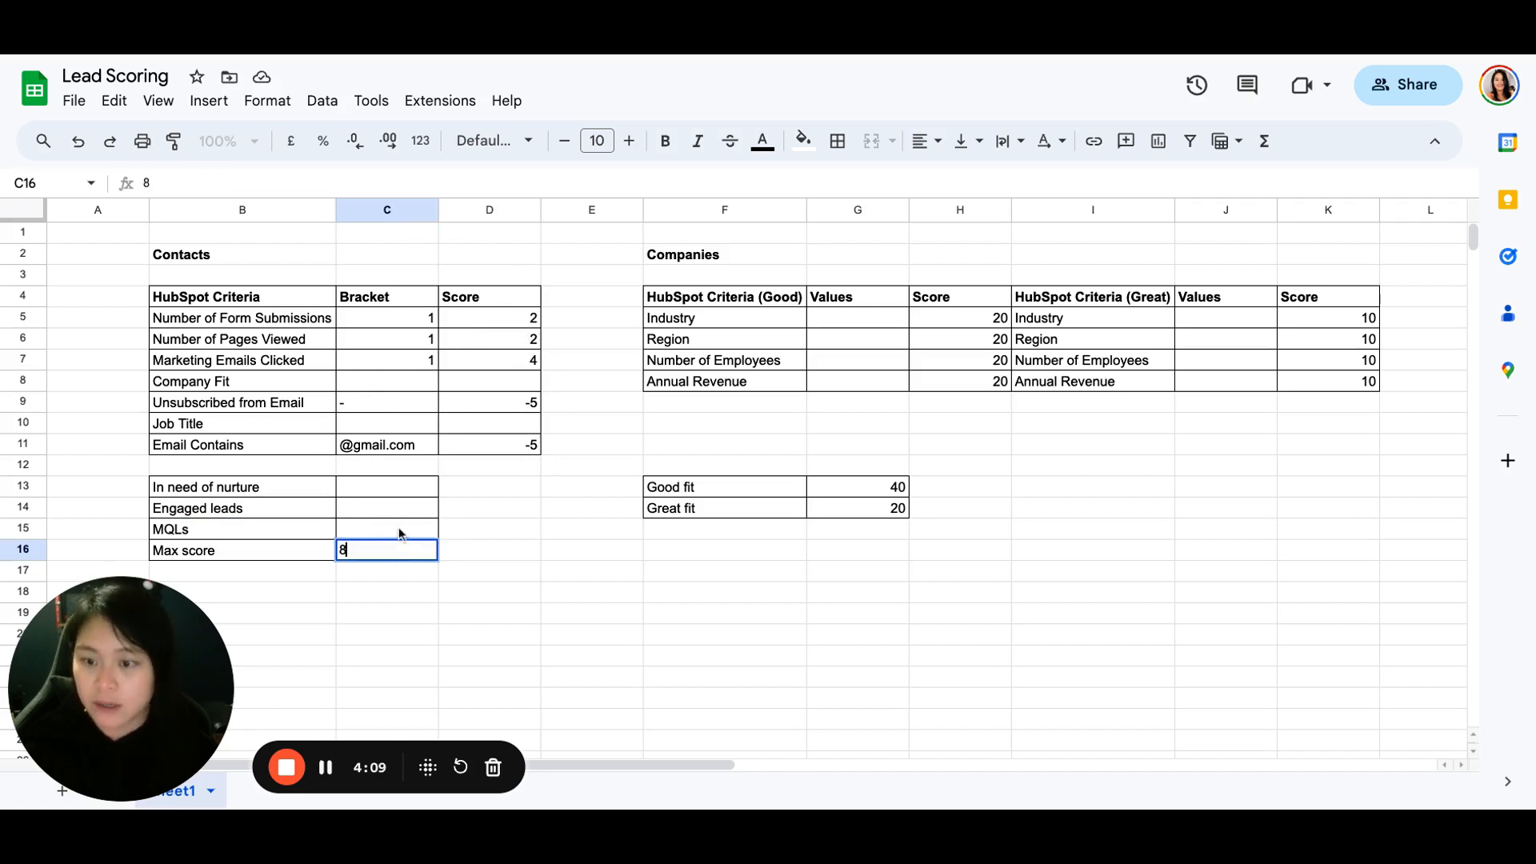
{"action": "left_click", "coordinate": [401, 529]}
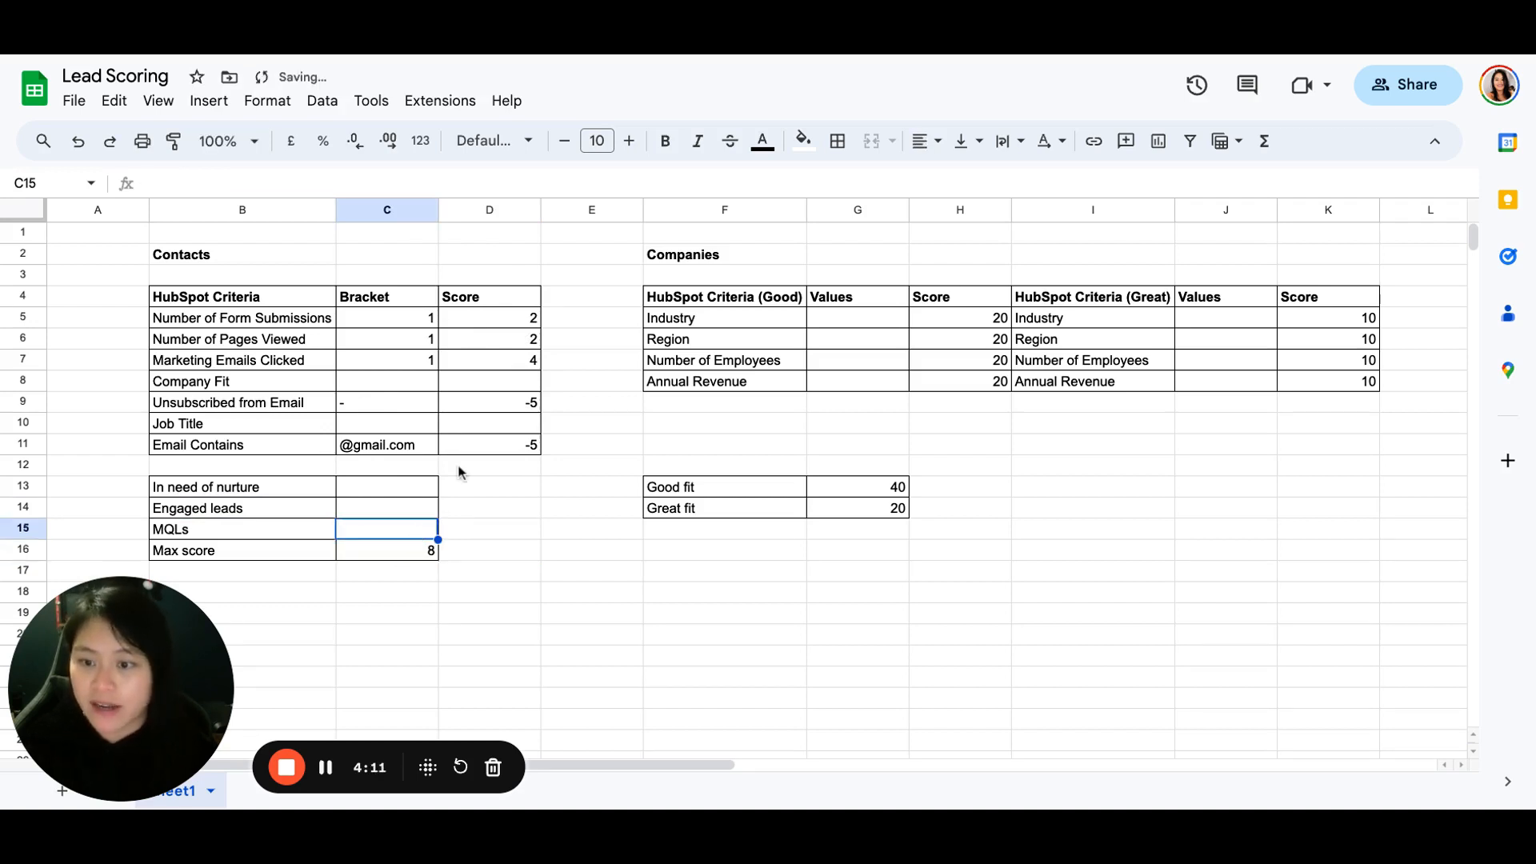
{"action": "type", "text": "4"}
Set the Engaged leads threshold to 2 and the In need of nurture threshold to 0.
{"action": "left_click", "coordinate": [414, 502]}
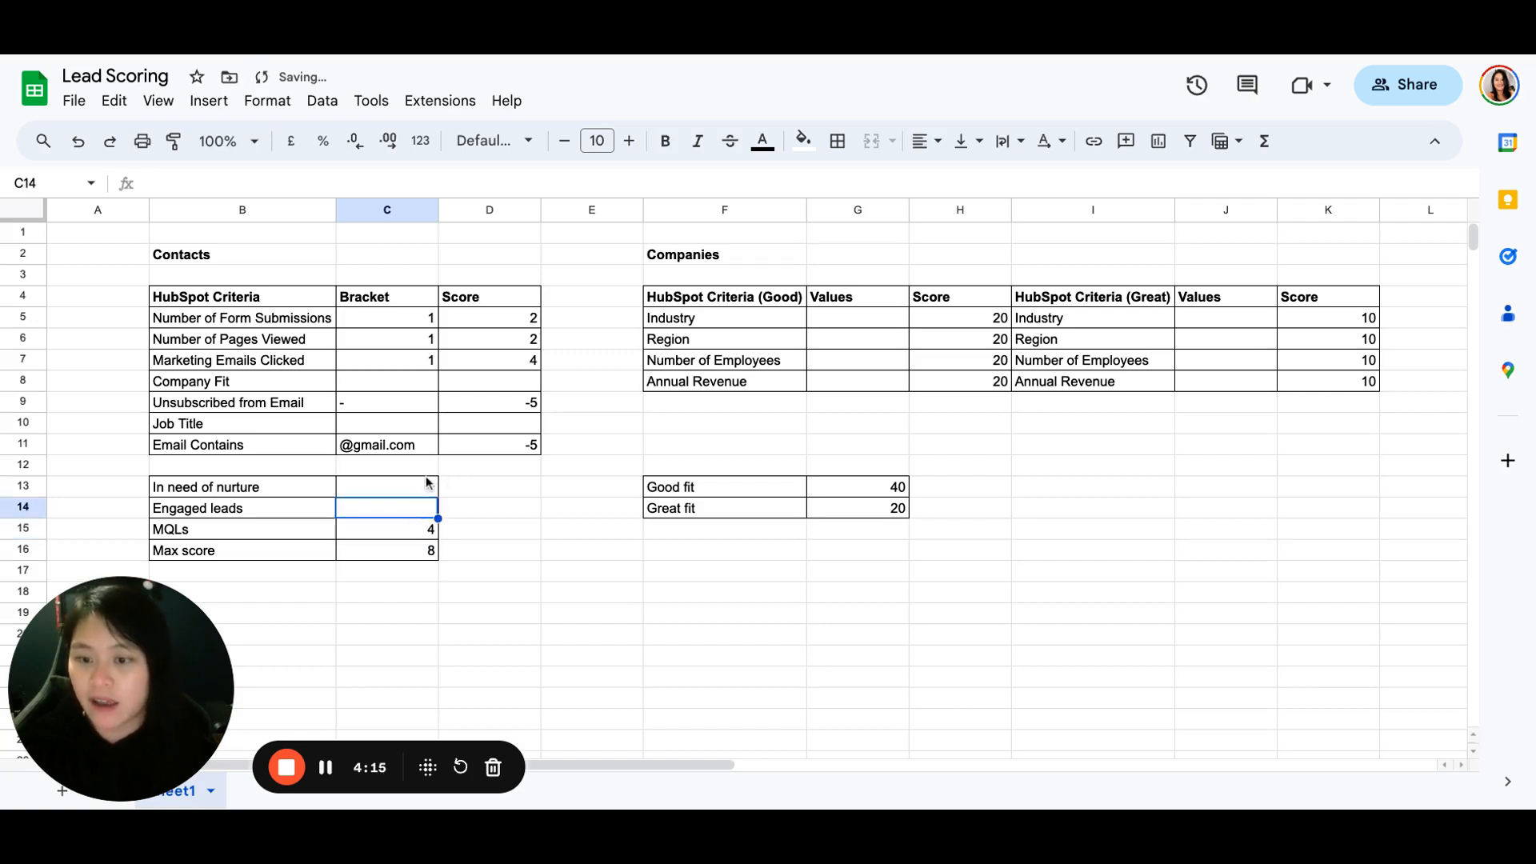
{"action": "type", "text": "3"}
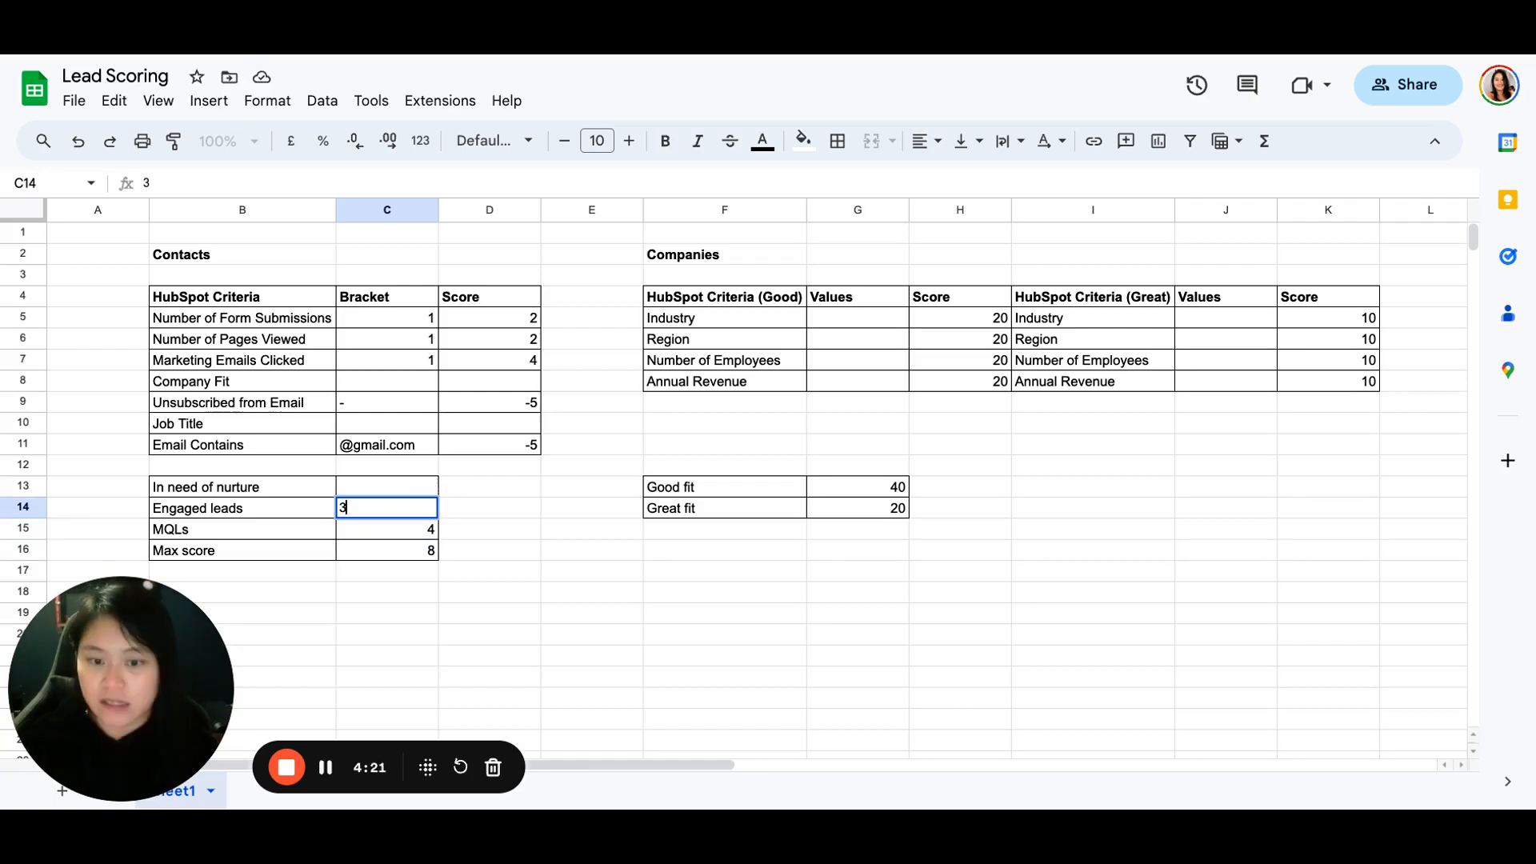
{"action": "key", "text": "BackSpace"}
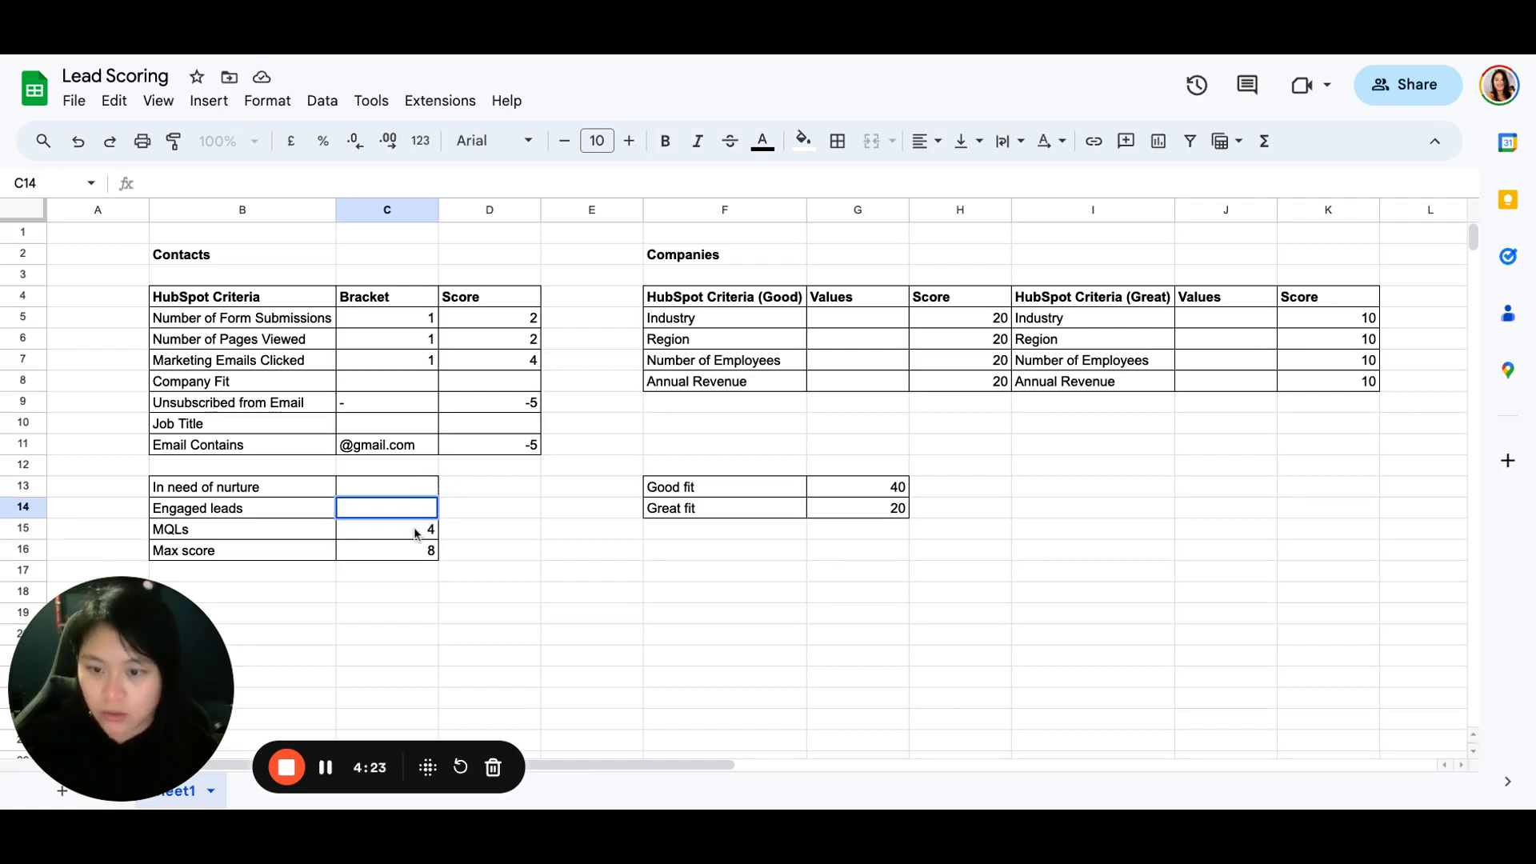
{"action": "type", "text": "2"}
{"action": "left_click", "coordinate": [412, 490]}
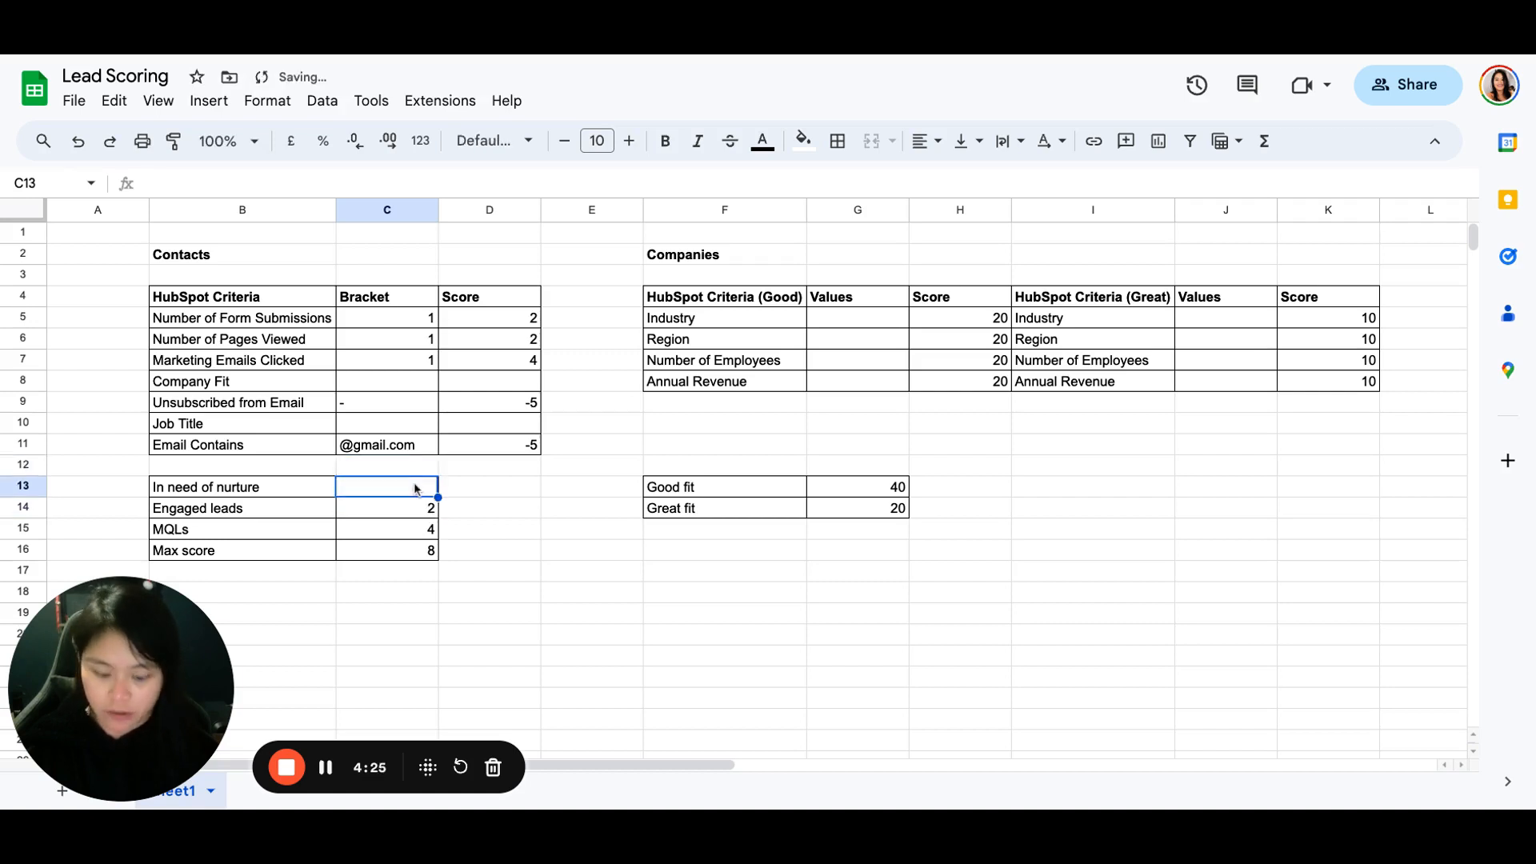
{"action": "type", "text": "0"}
{"action": "left_click", "coordinate": [625, 551]}
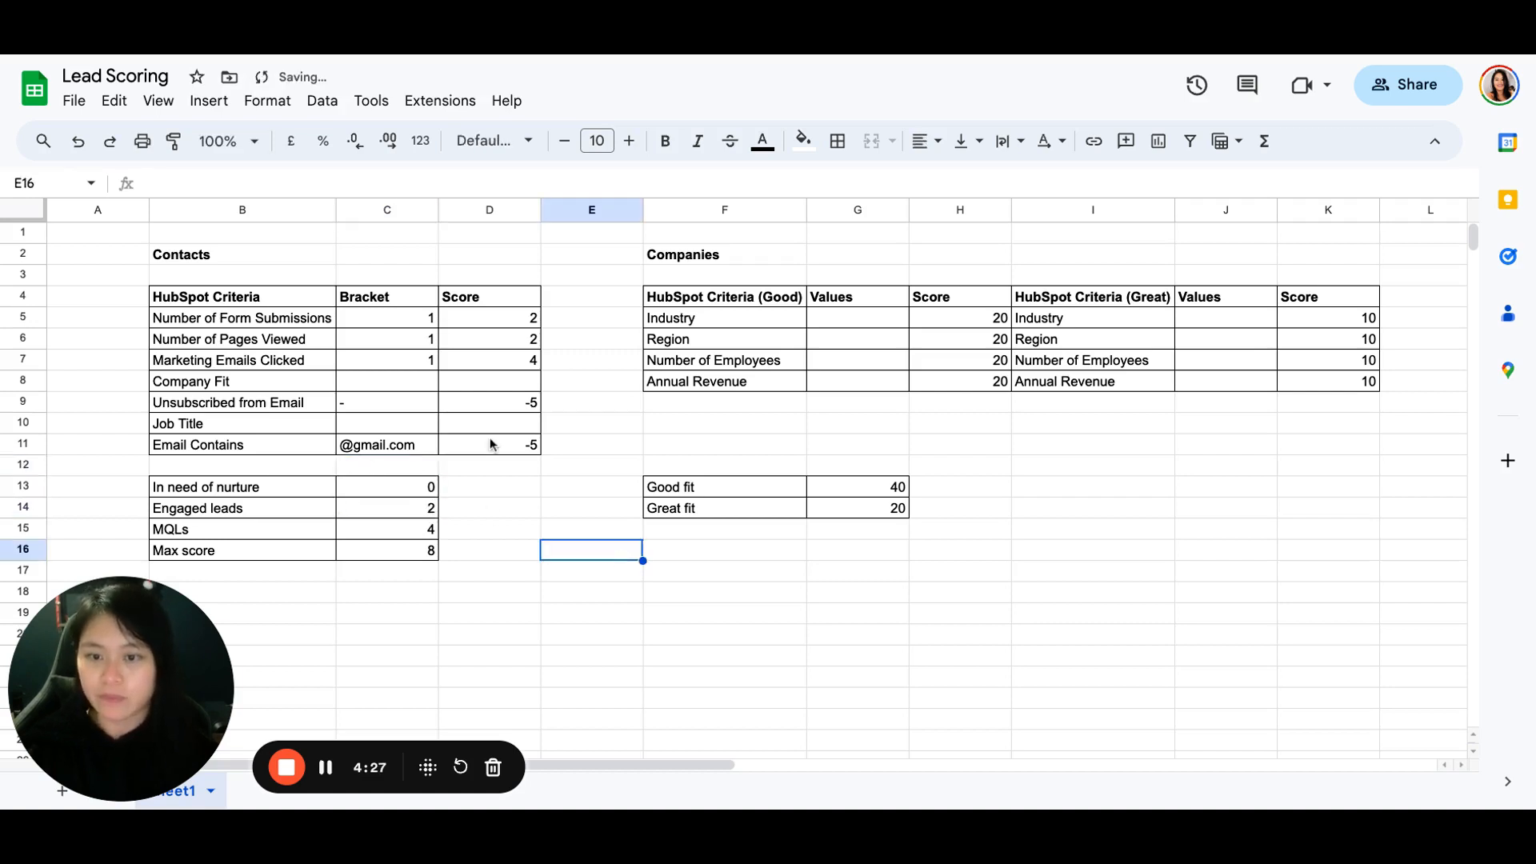
Review the Companies section: the Good and Great criteria, their scores, and the Good fit and Great fit thresholds.
{"action": "scroll", "coordinate": [665, 612], "scroll_direction": "right", "scroll_amount": 3}
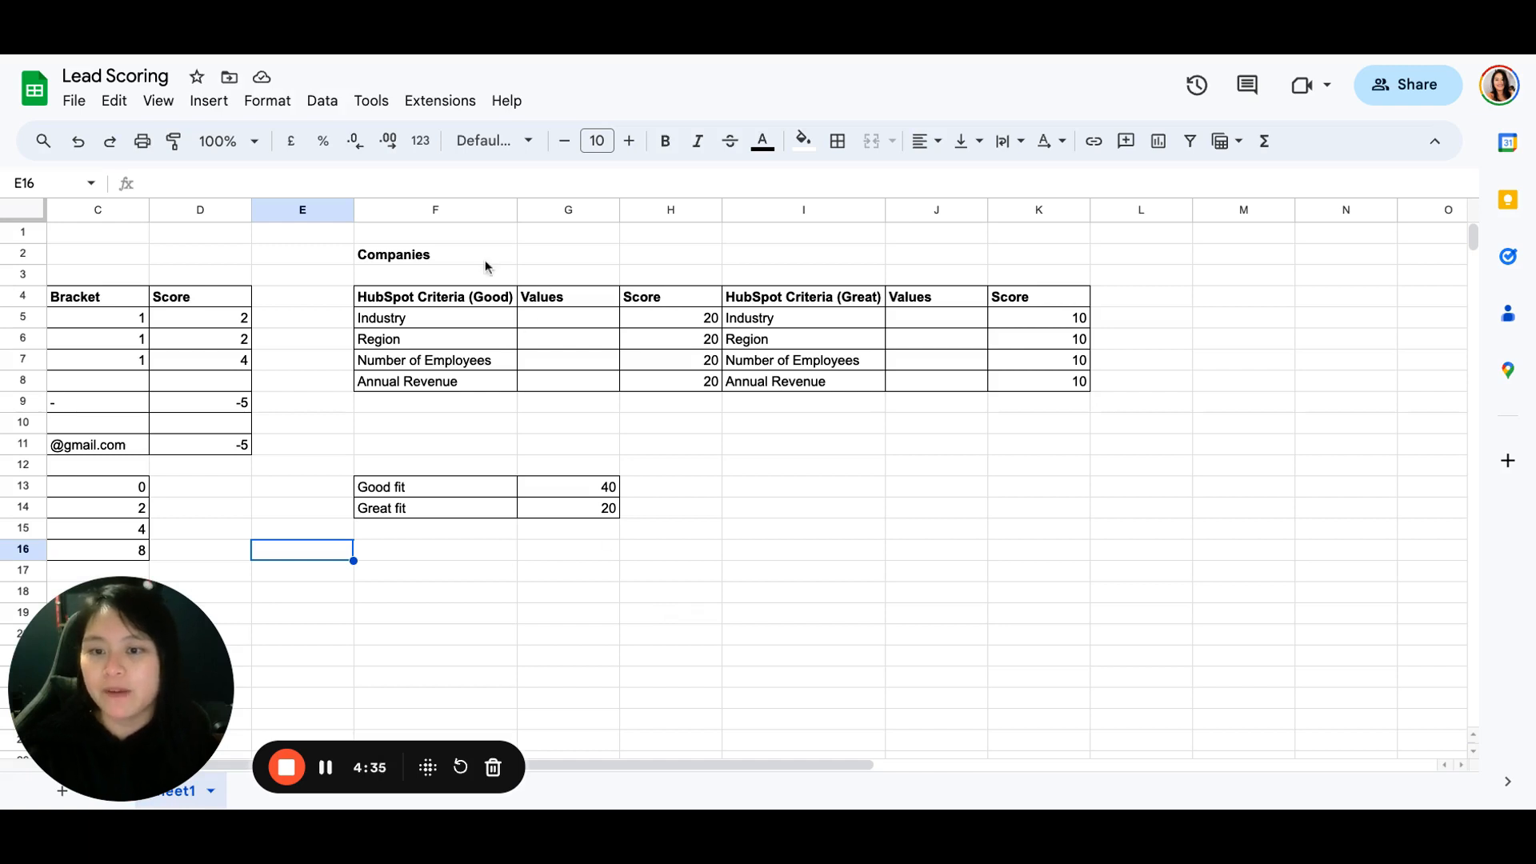
{"action": "left_click", "coordinate": [444, 255]}
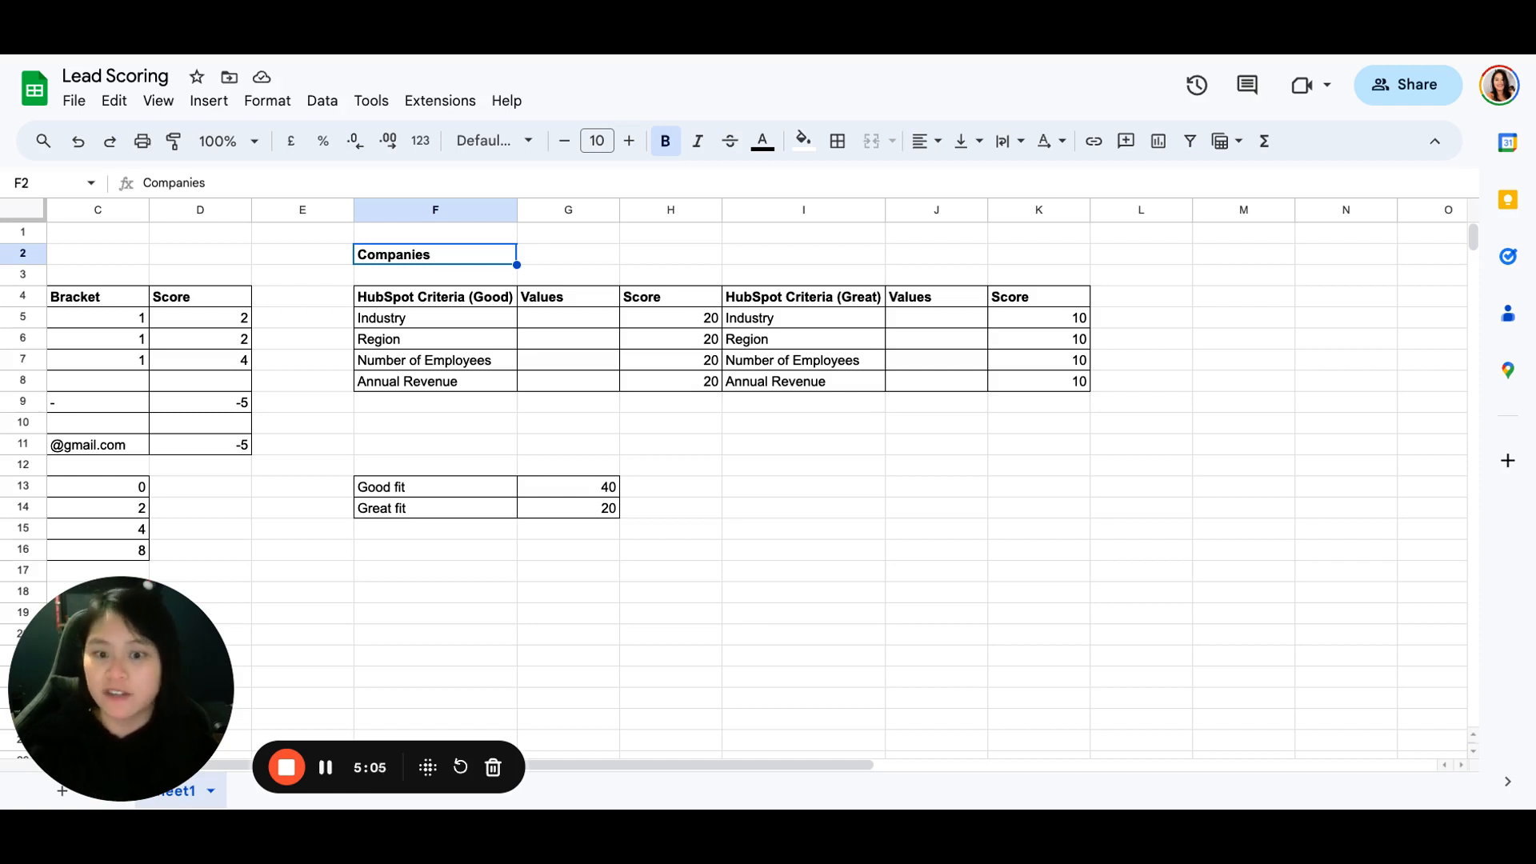
{"action": "left_click", "coordinate": [688, 368]}
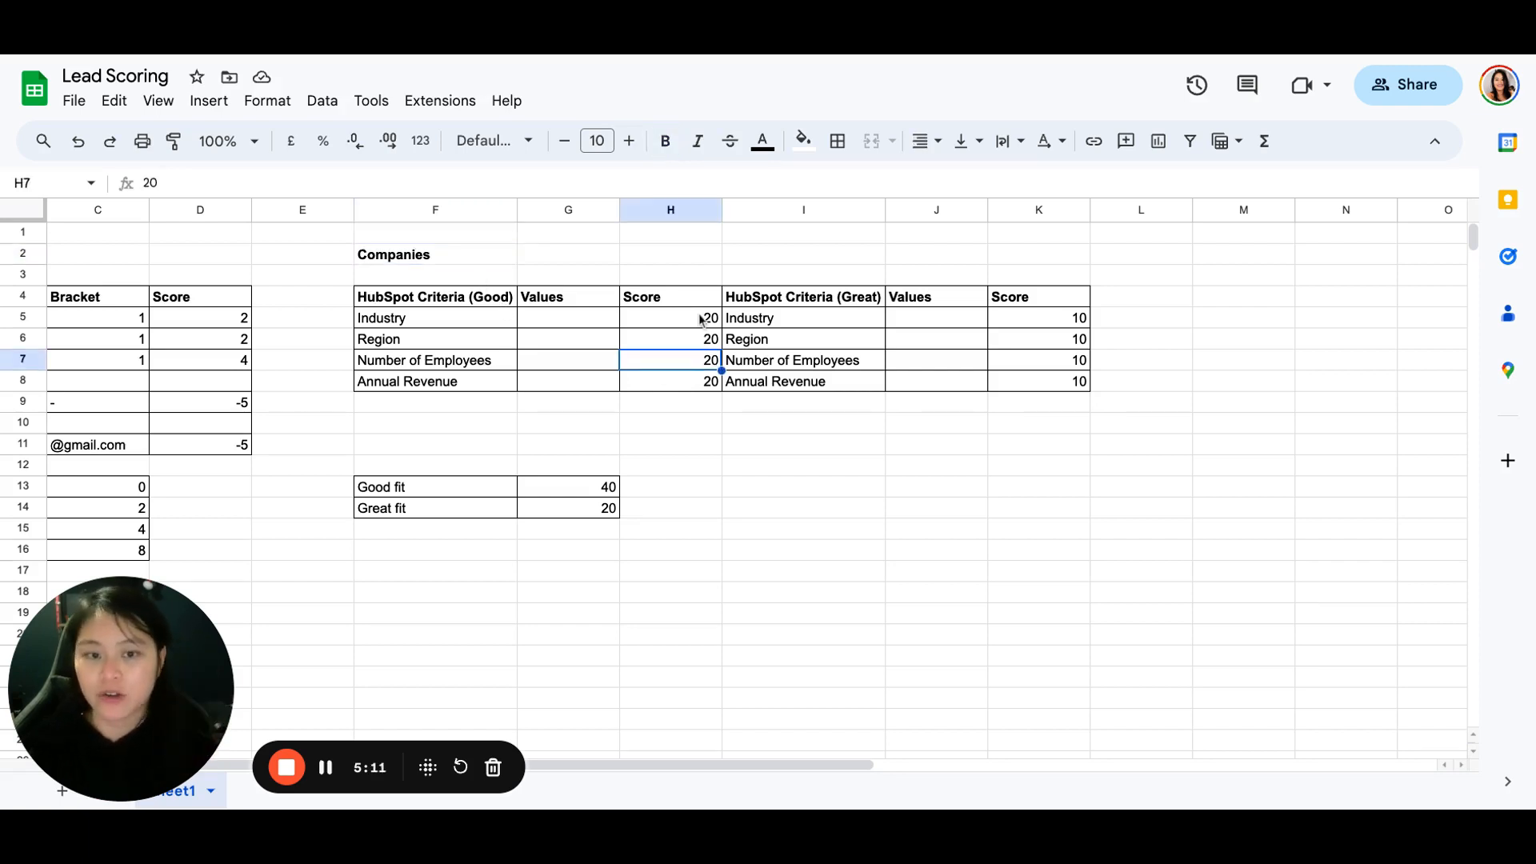
{"action": "left_click", "coordinate": [439, 307]}
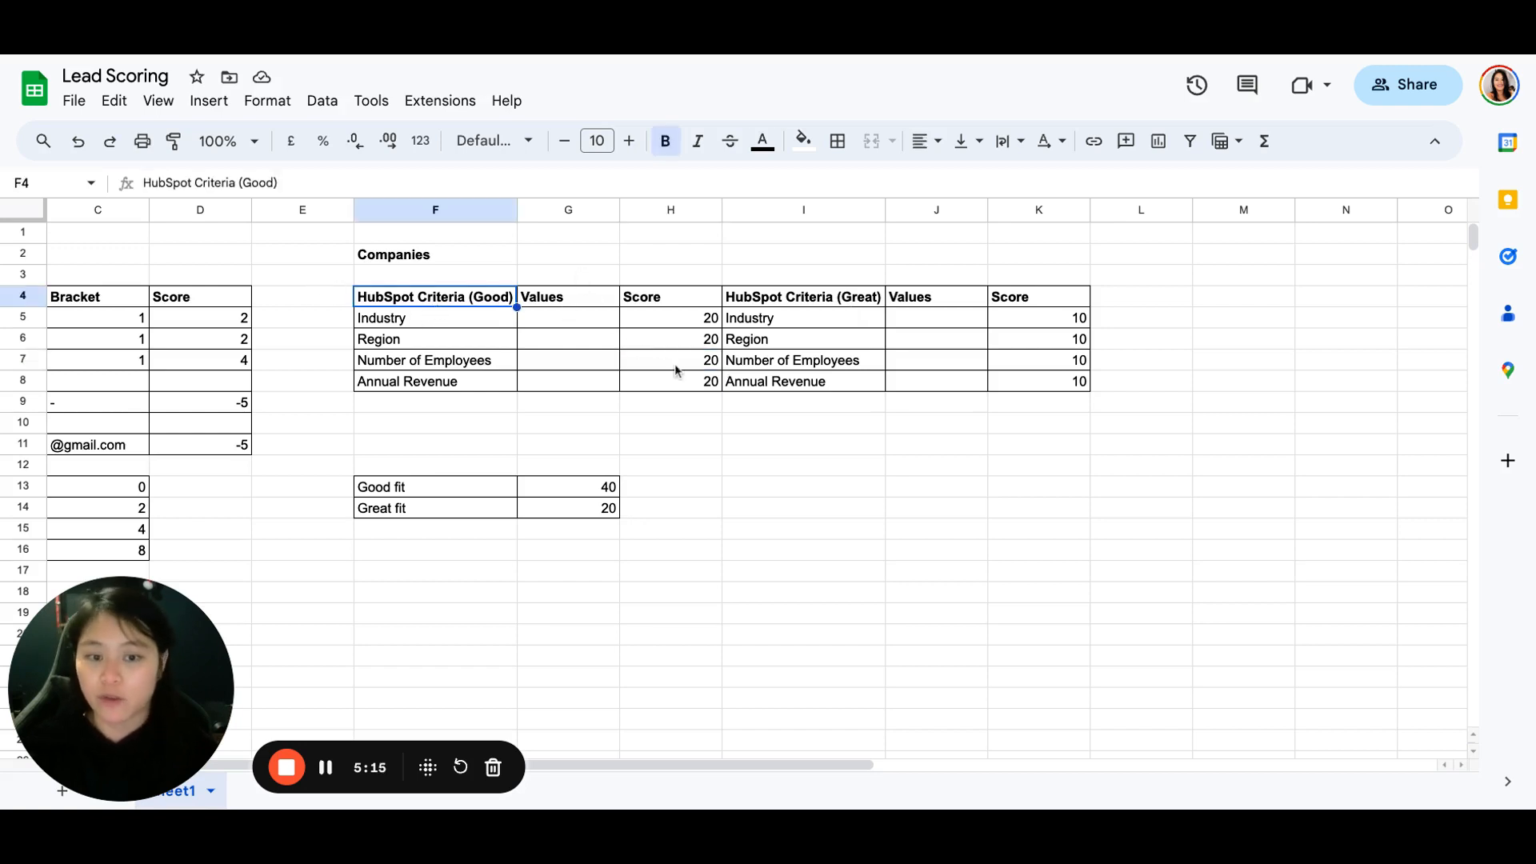
{"action": "left_click", "coordinate": [702, 323]}
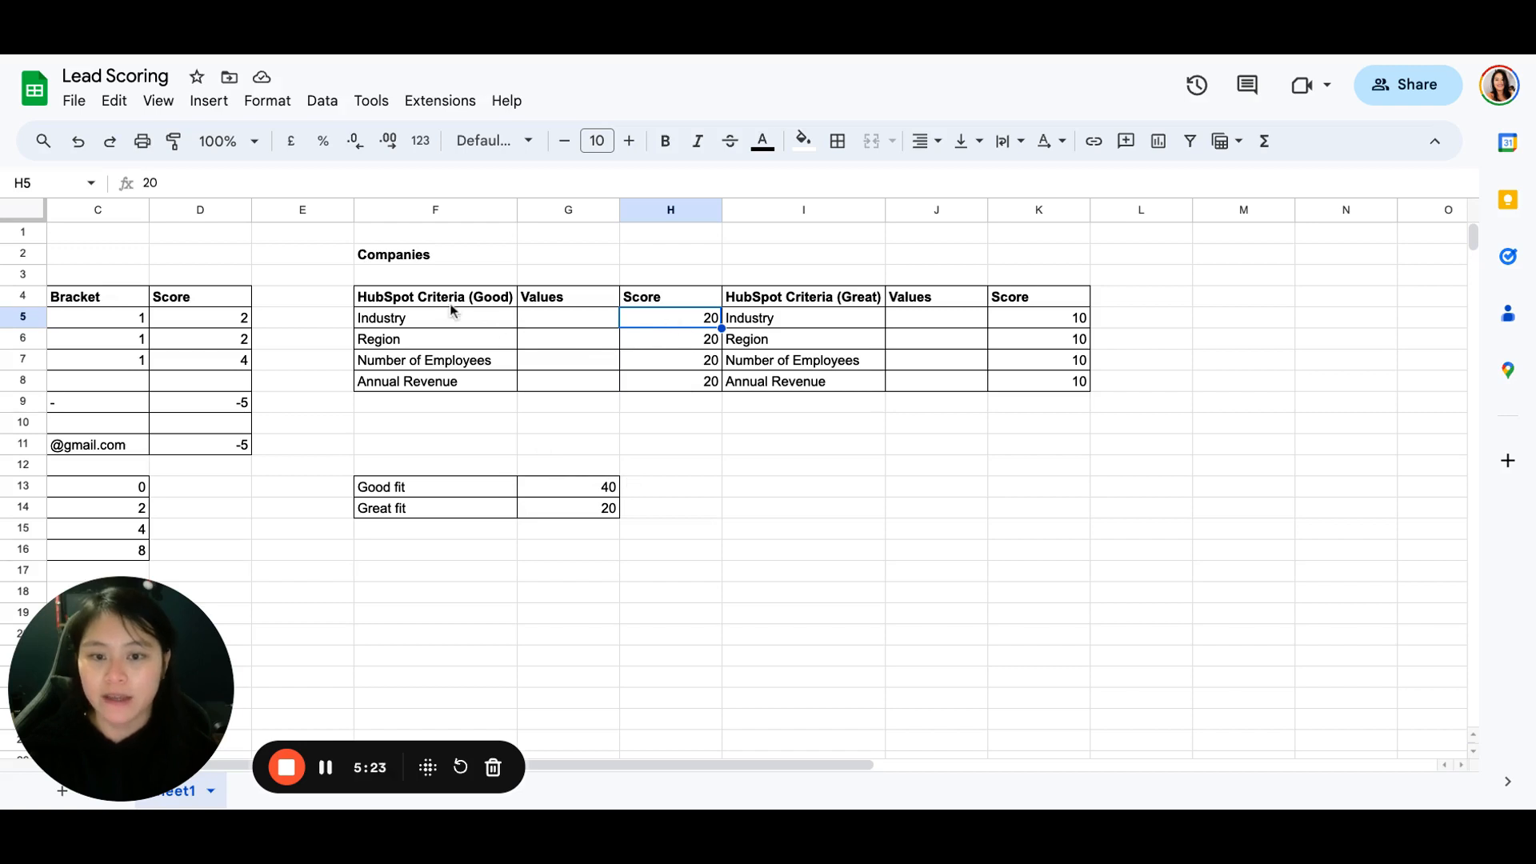
{"action": "left_click", "coordinate": [417, 319]}
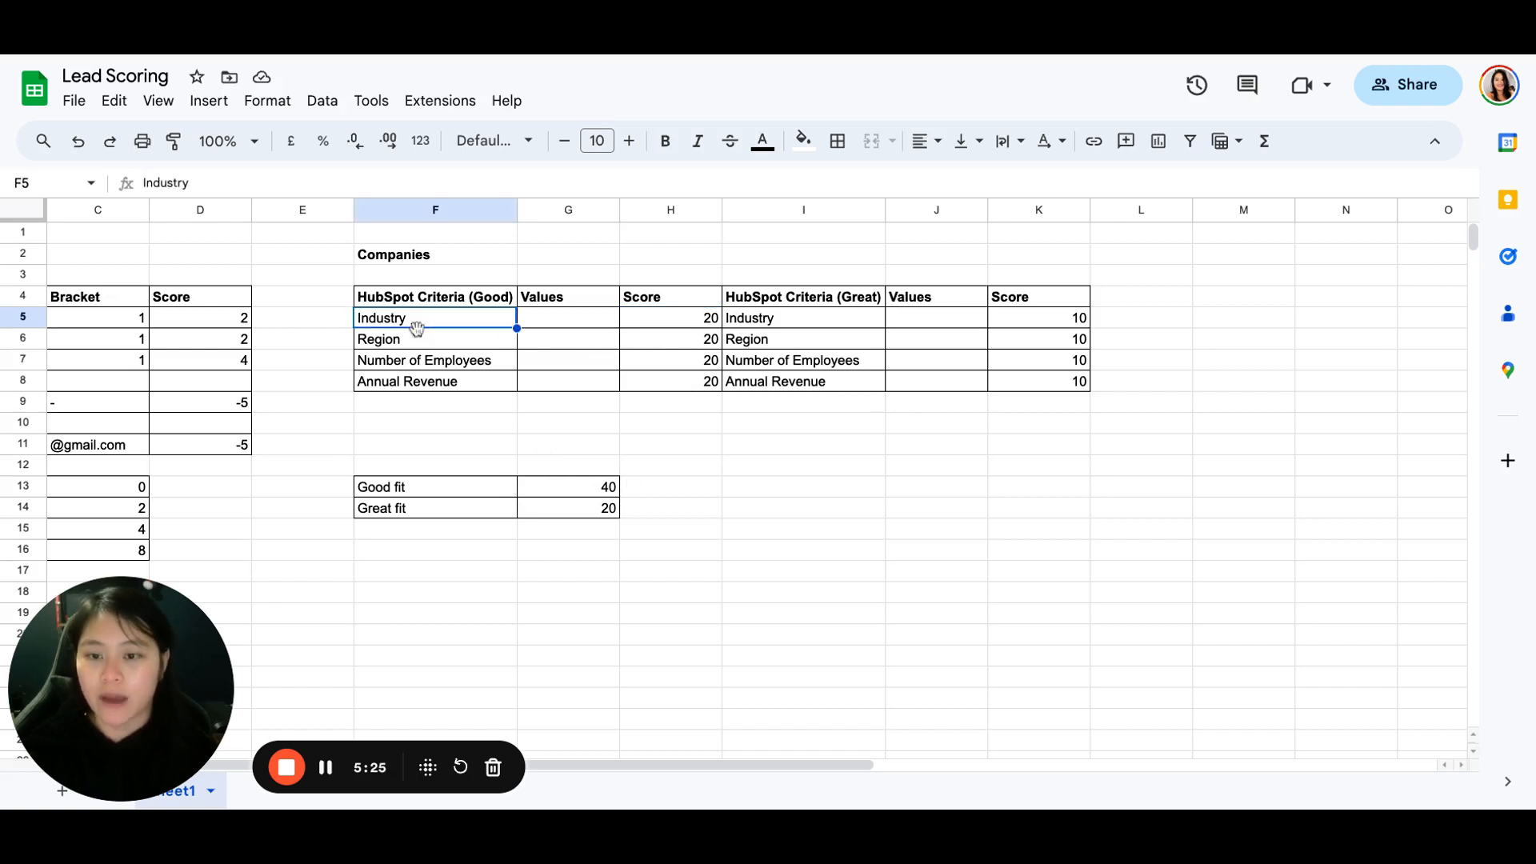
{"action": "left_click", "coordinate": [419, 339]}
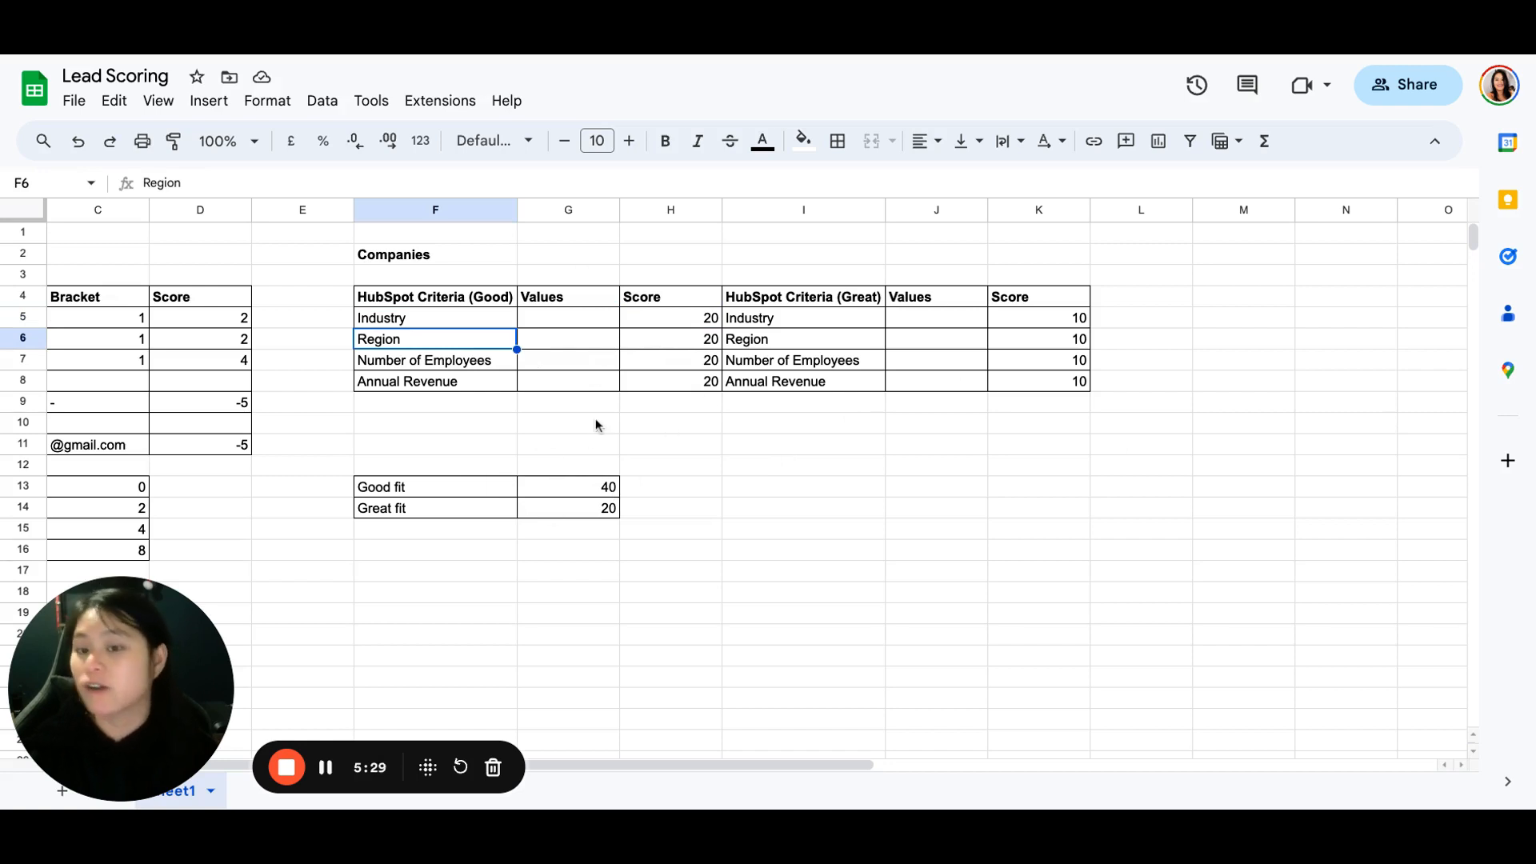
{"action": "left_click", "coordinate": [597, 492]}
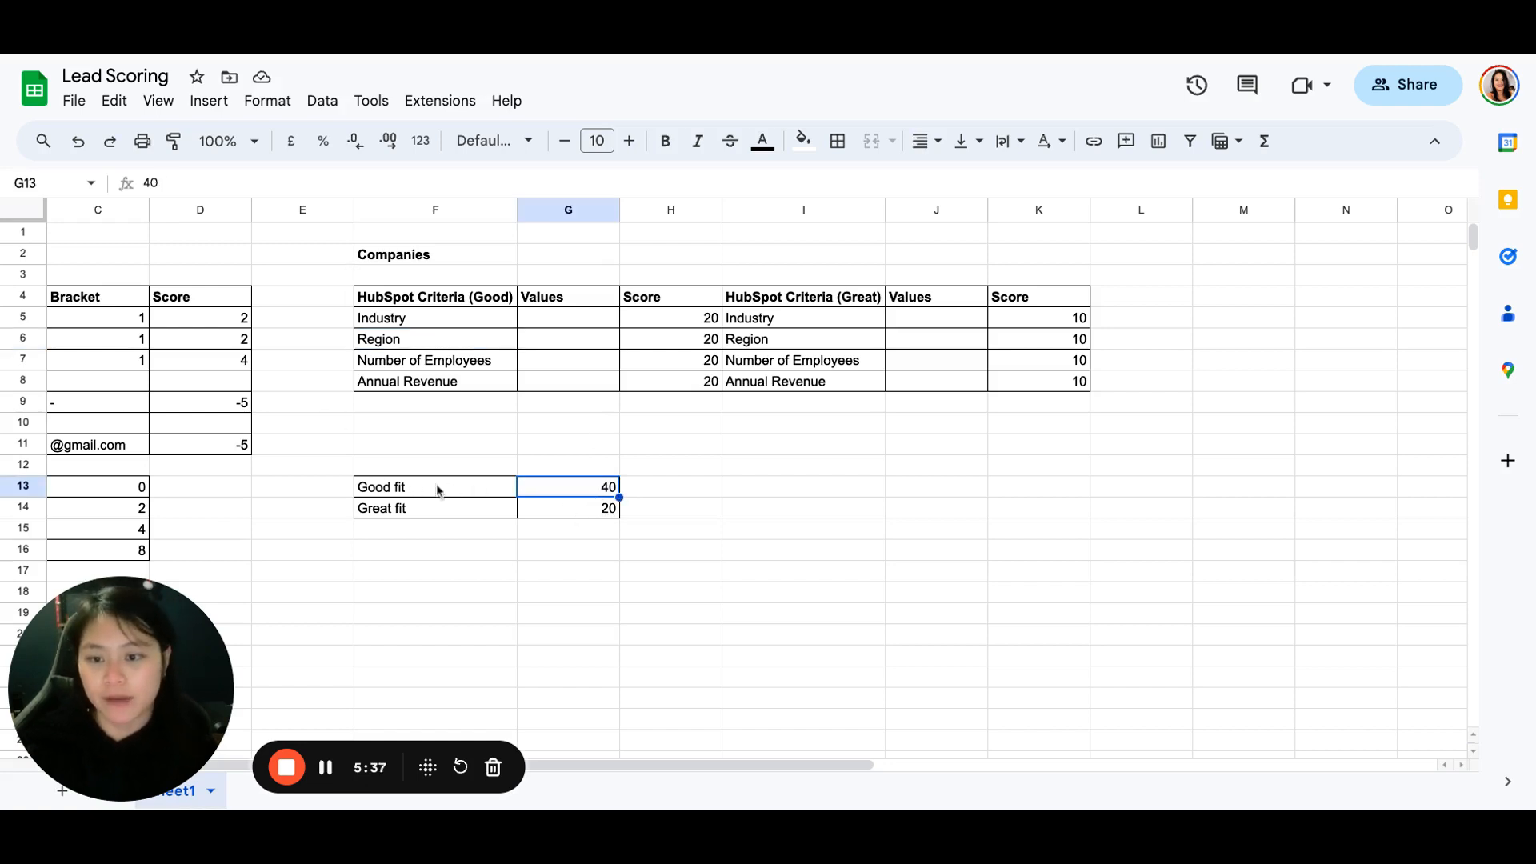
{"action": "left_click", "coordinate": [424, 512]}
Set the Good fit threshold to 20 and the Great fit threshold to 40.
{"action": "left_click", "coordinate": [609, 485]}
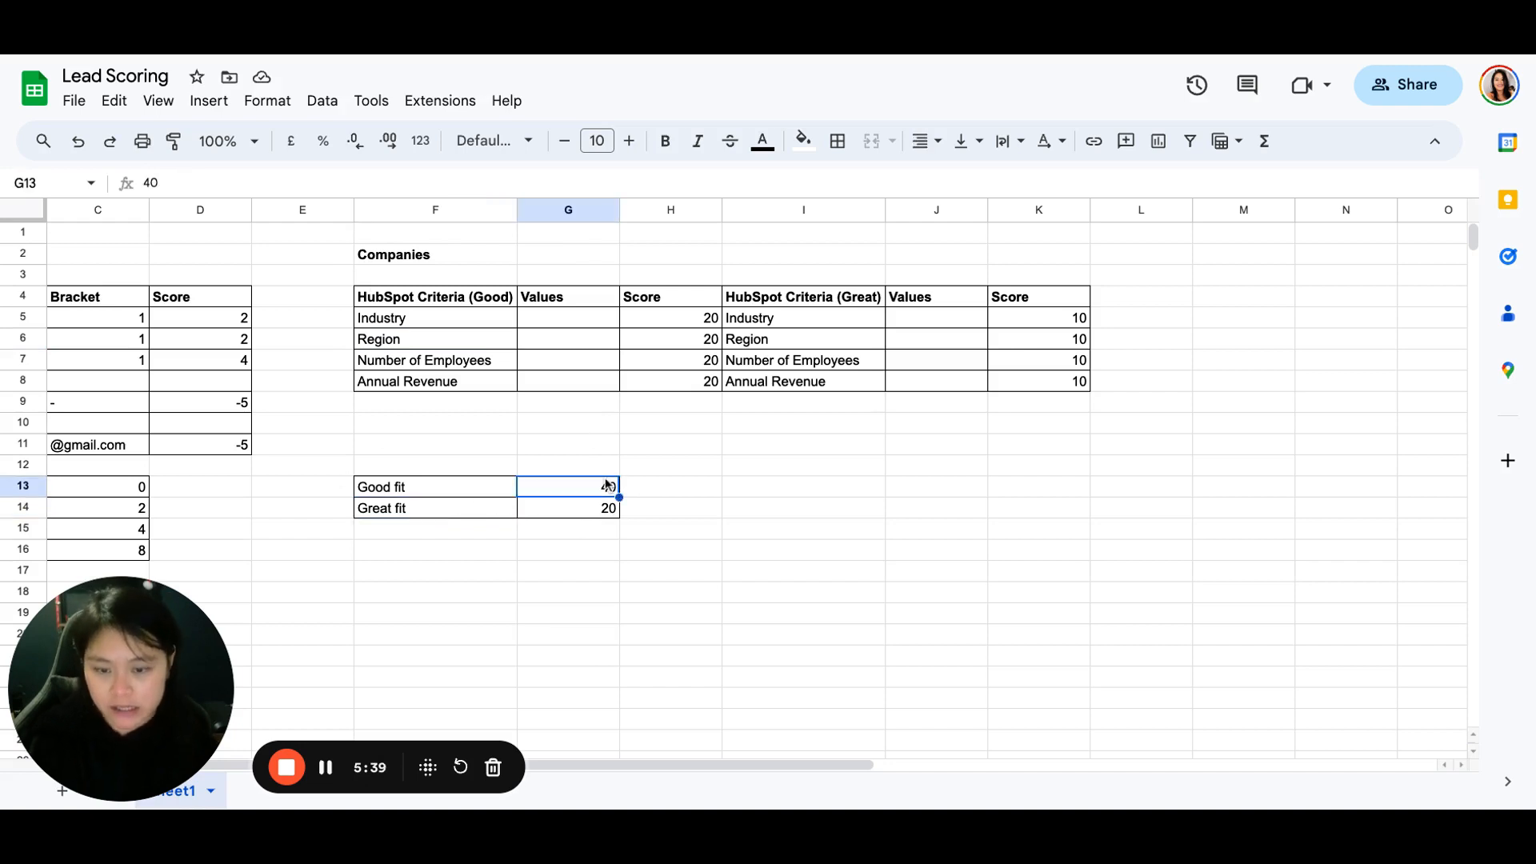
{"action": "key", "text": "BackSpace"}
{"action": "type", "text": "20"}
{"action": "key", "text": "Return"}
{"action": "type", "text": "40"}
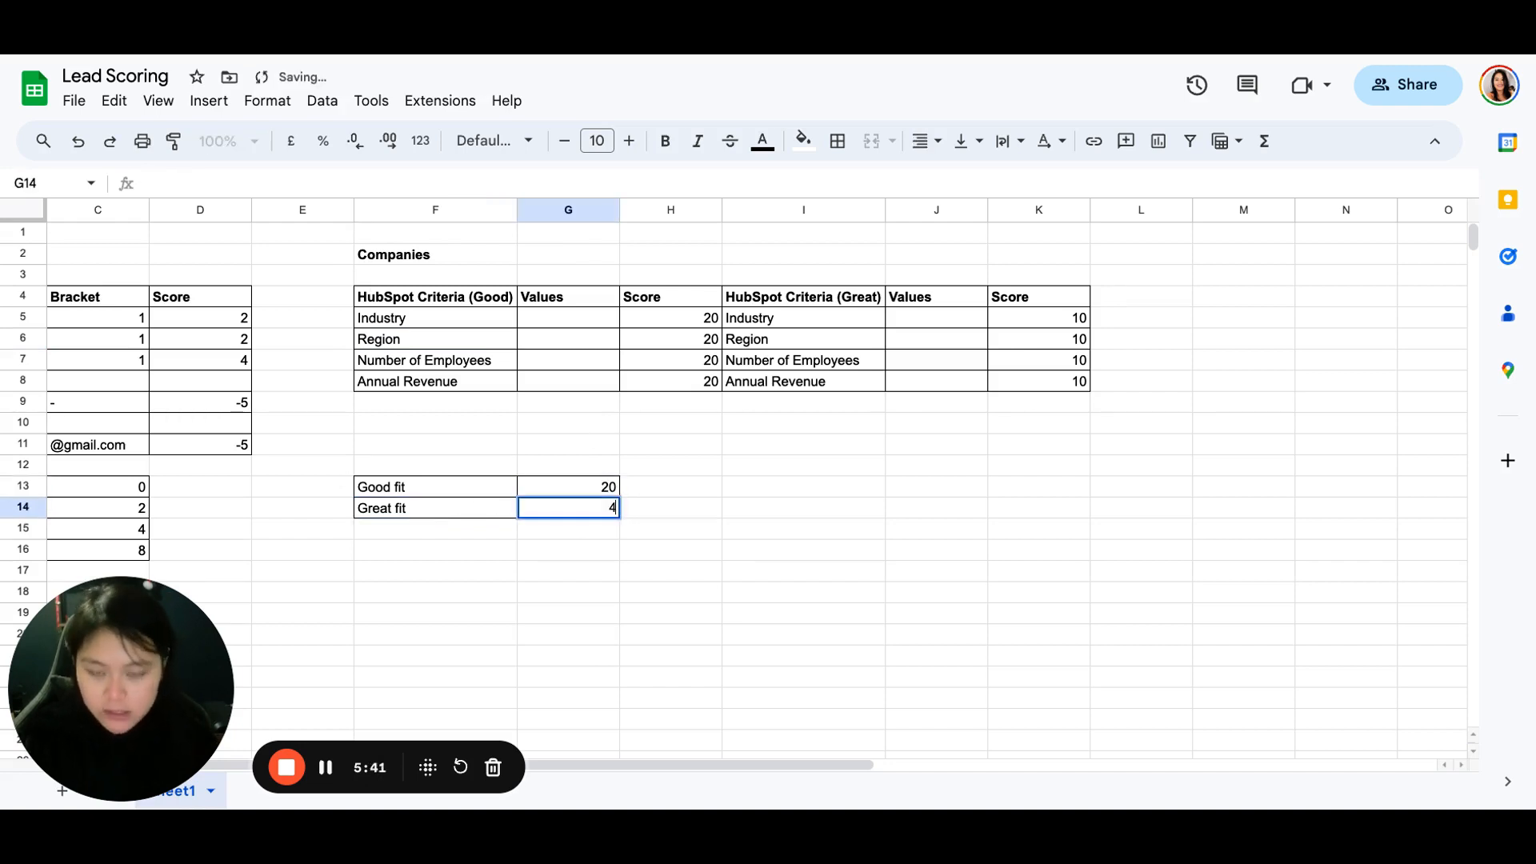
{"action": "left_click", "coordinate": [585, 544]}
Give the Company Fit criterion in the Contacts table a score of 10.
{"action": "scroll", "coordinate": [585, 544], "scroll_direction": "left", "scroll_amount": 5}
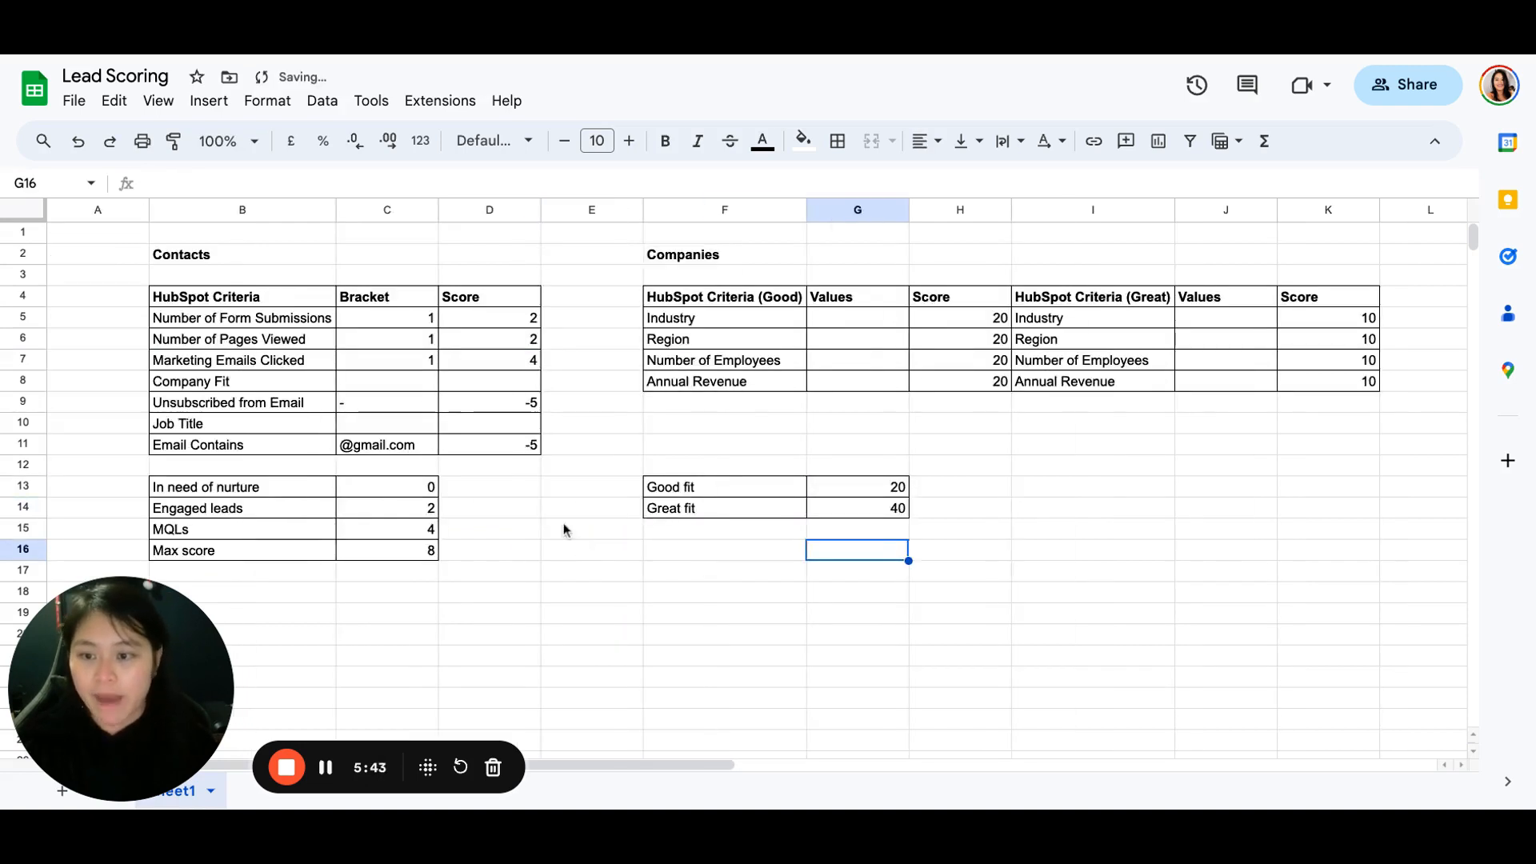
{"action": "left_click", "coordinate": [301, 385]}
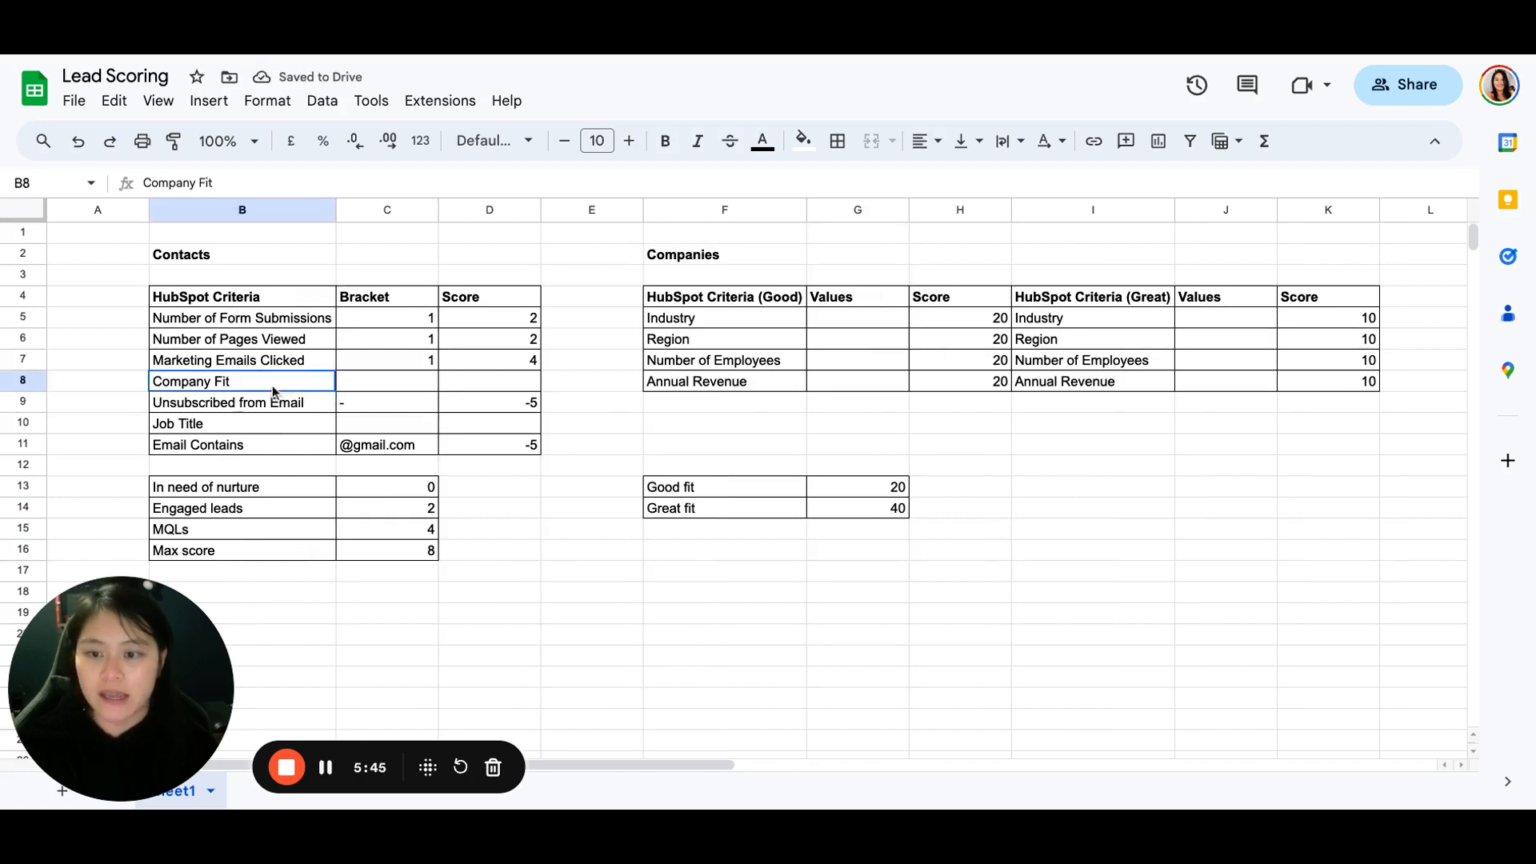
{"action": "left_click", "coordinate": [506, 384]}
{"action": "type", "text": "10"}
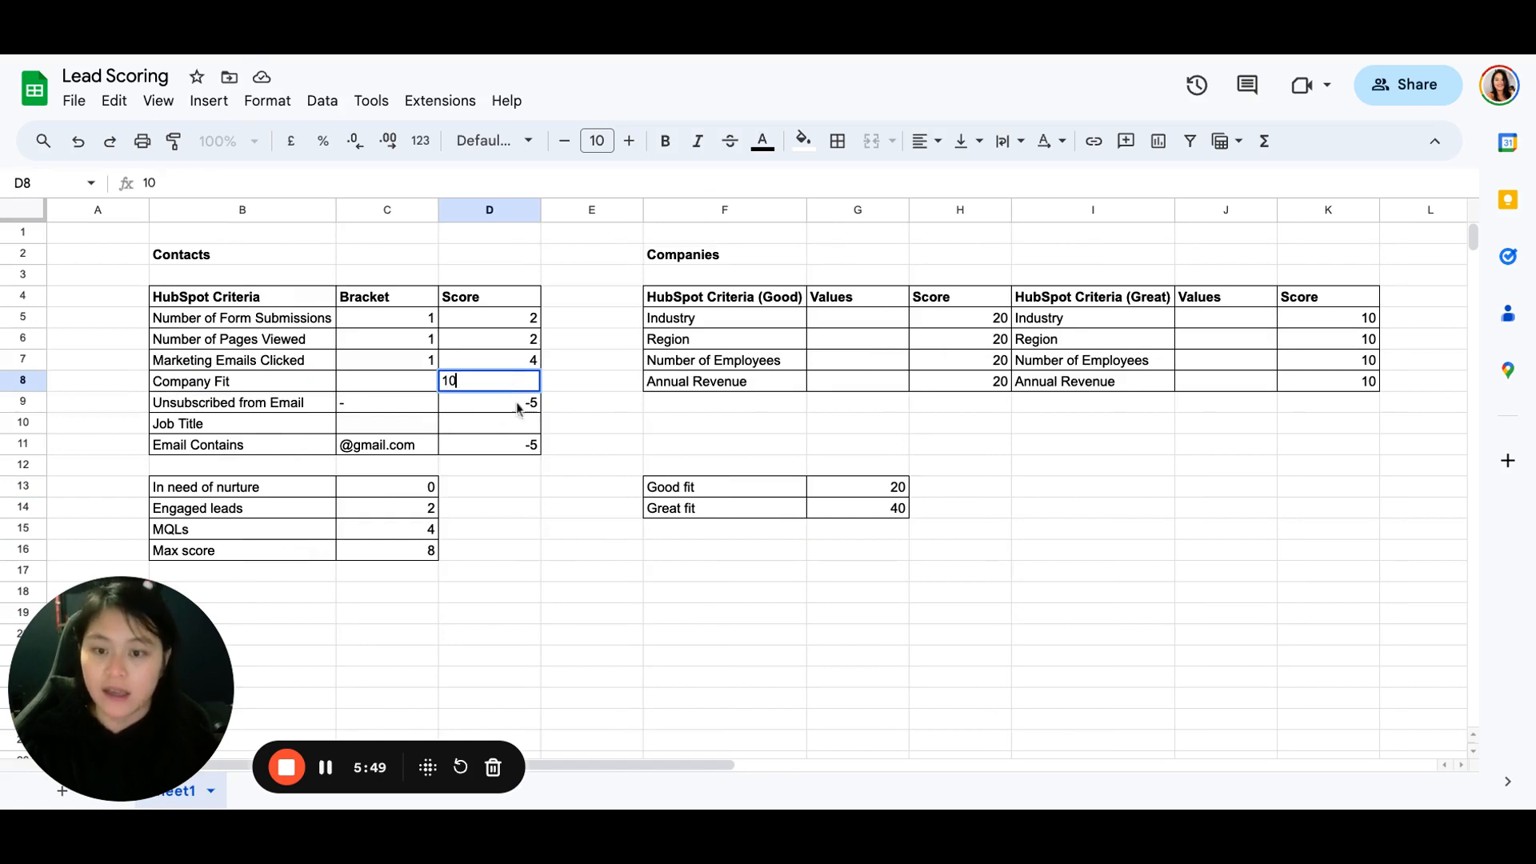
{"action": "left_click", "coordinate": [636, 471]}
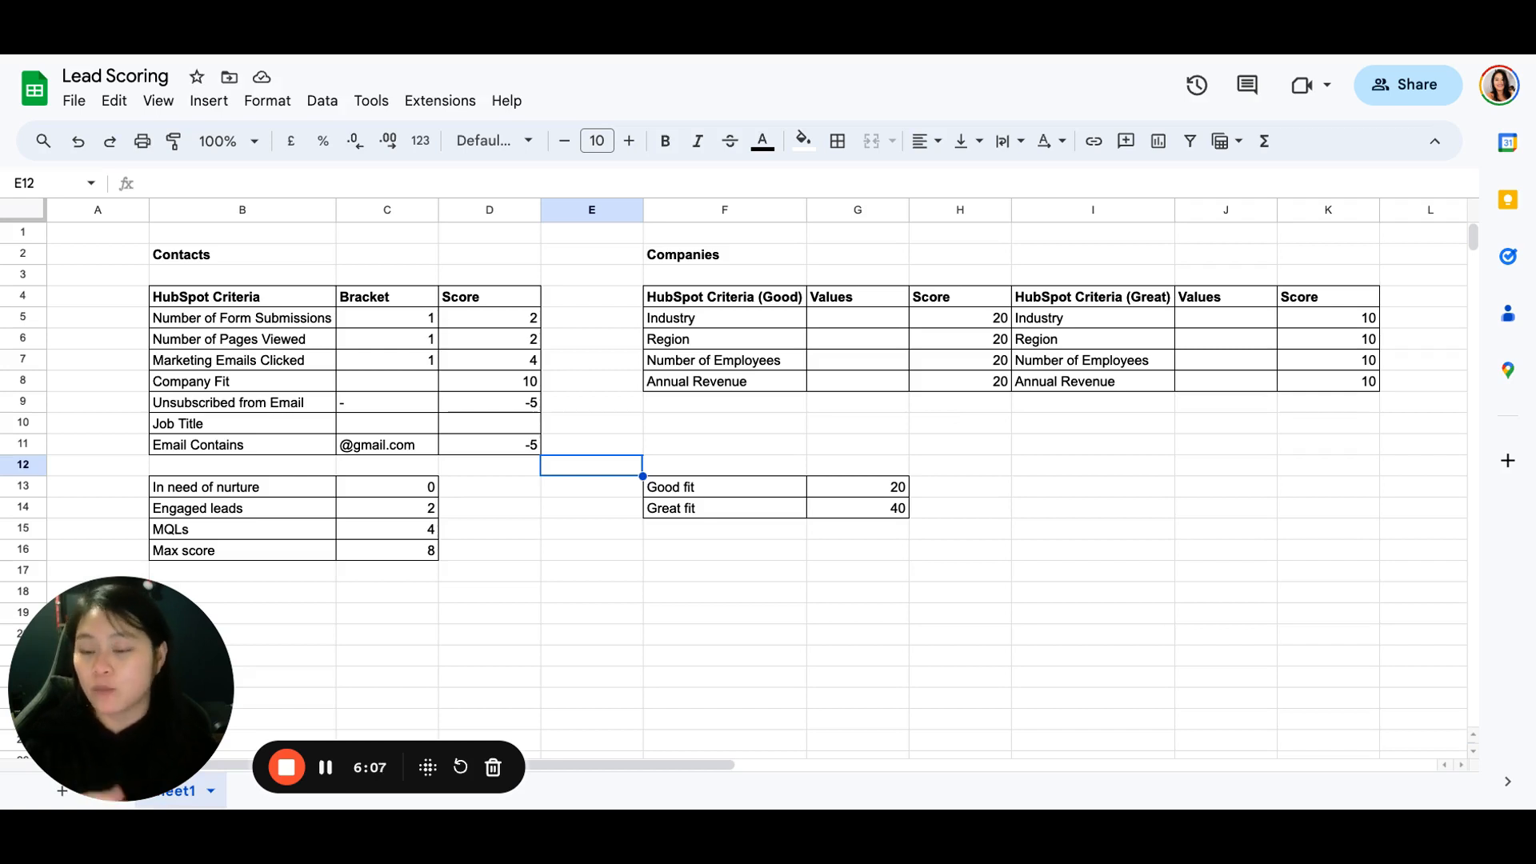
{"action": "left_click", "coordinate": [287, 767]}
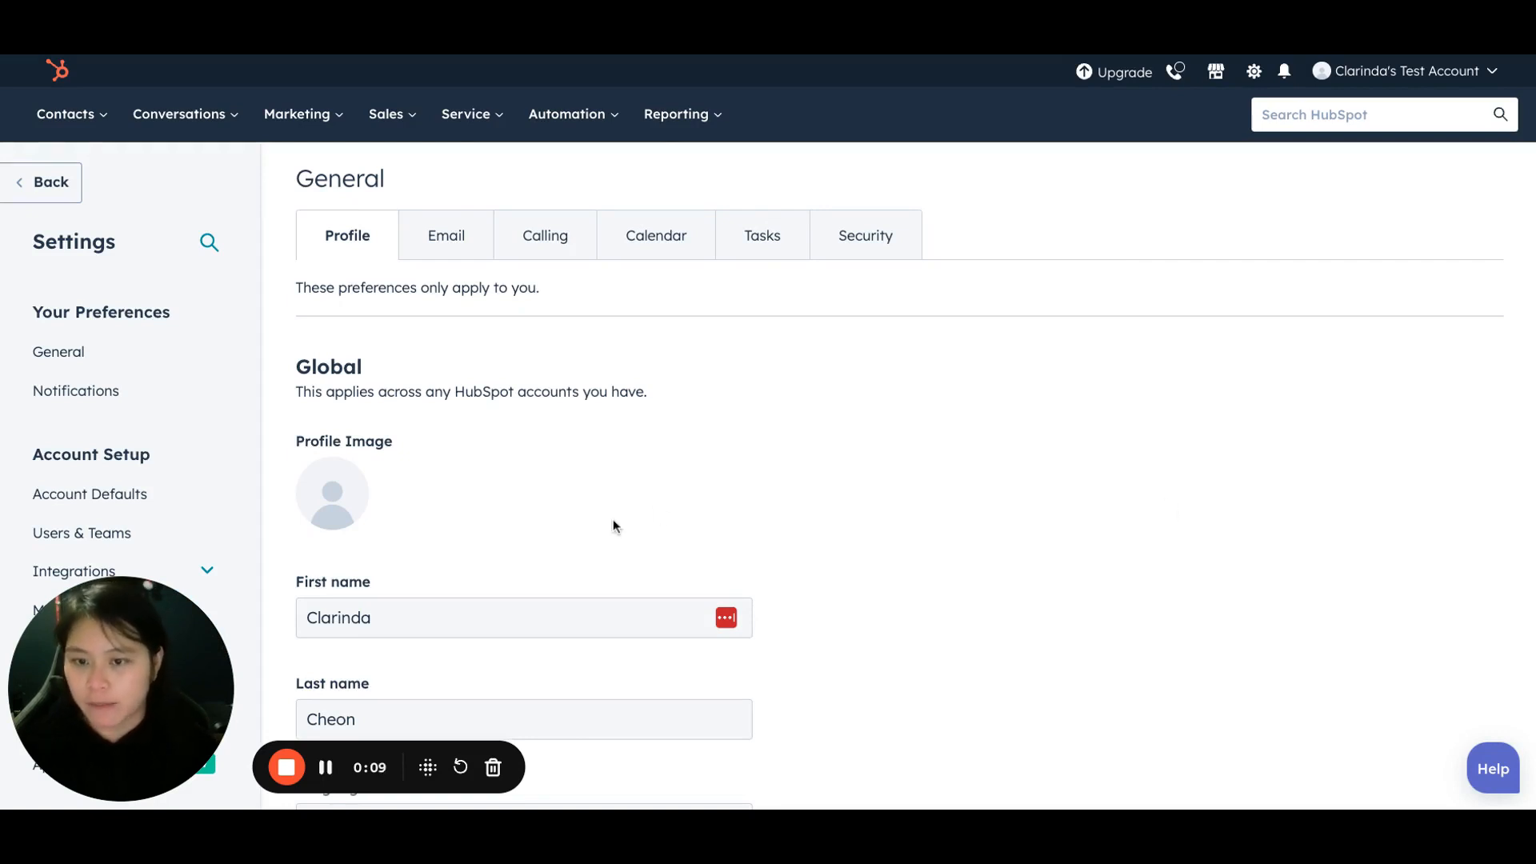
{"action": "mouse_move", "coordinate": [116, 690]}
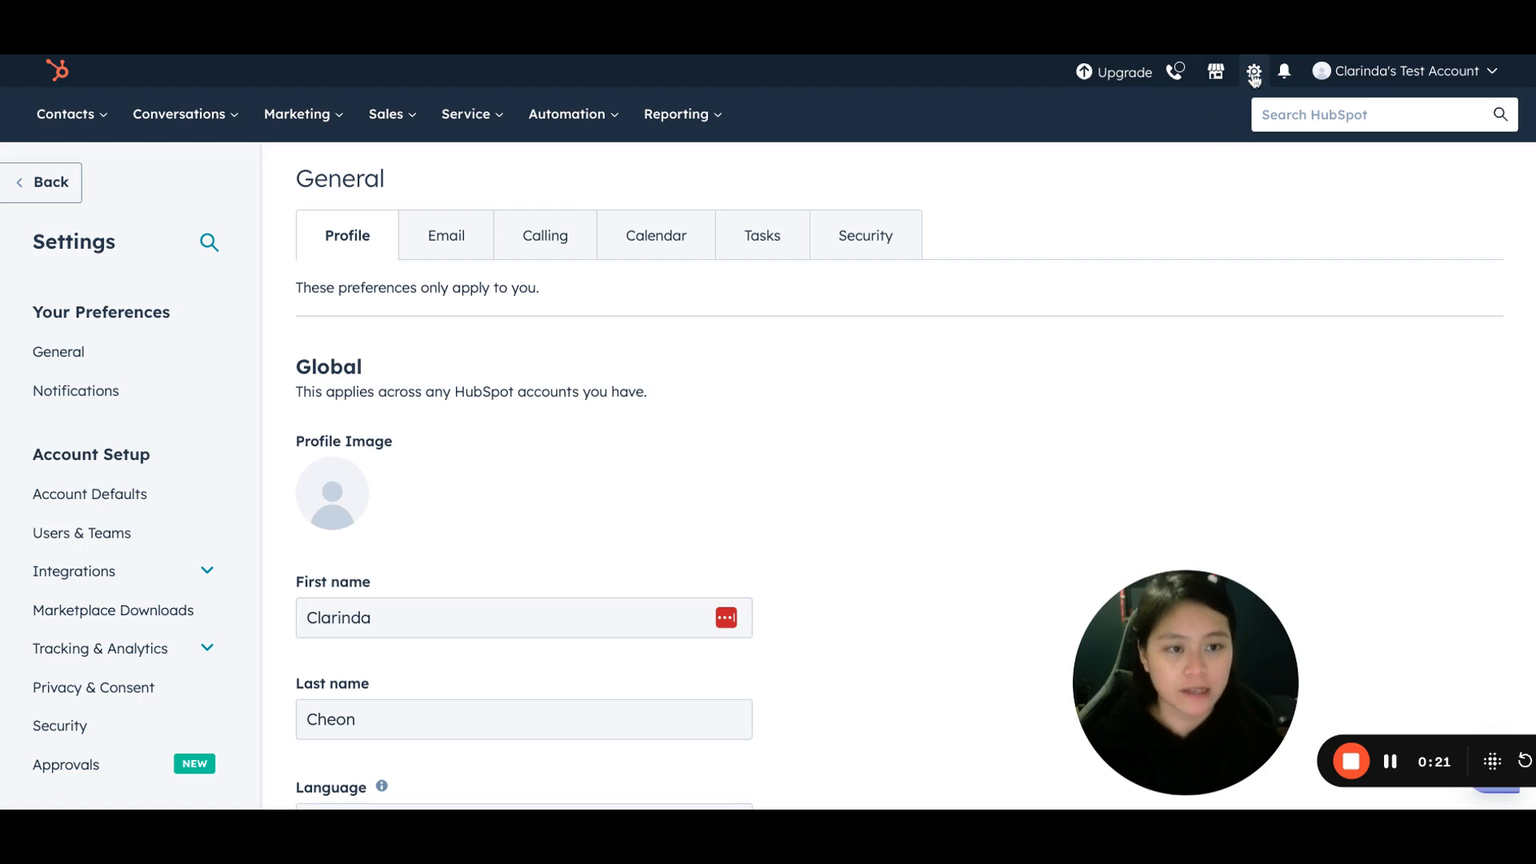
In the HubSpot account settings, open the Properties page and search the contact properties for "hubspot".
{"action": "scroll", "coordinate": [120, 512], "scroll_direction": "down", "scroll_amount": 5}
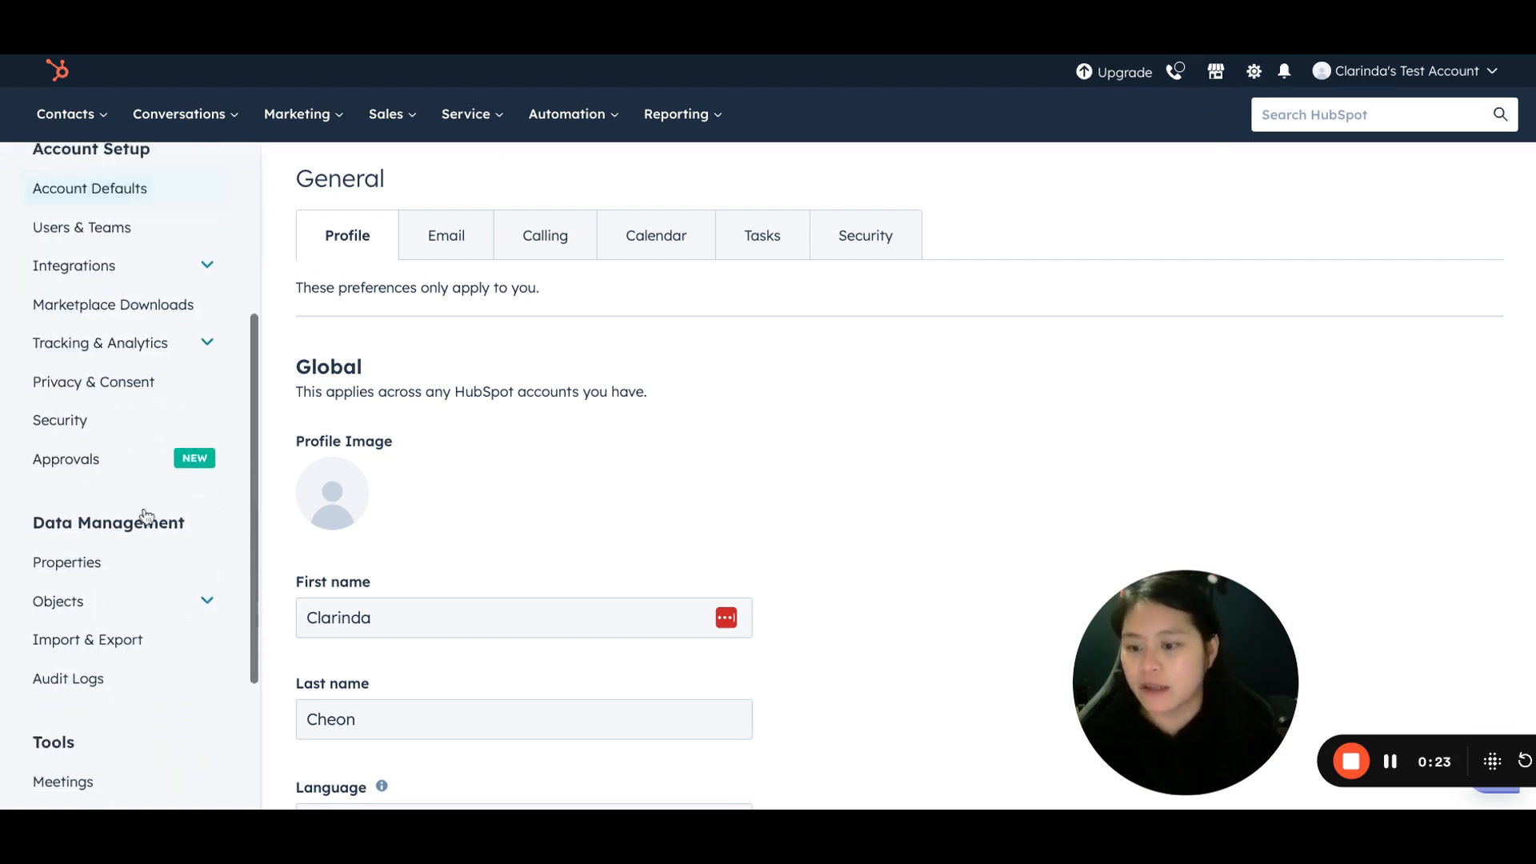
{"action": "left_click", "coordinate": [76, 521]}
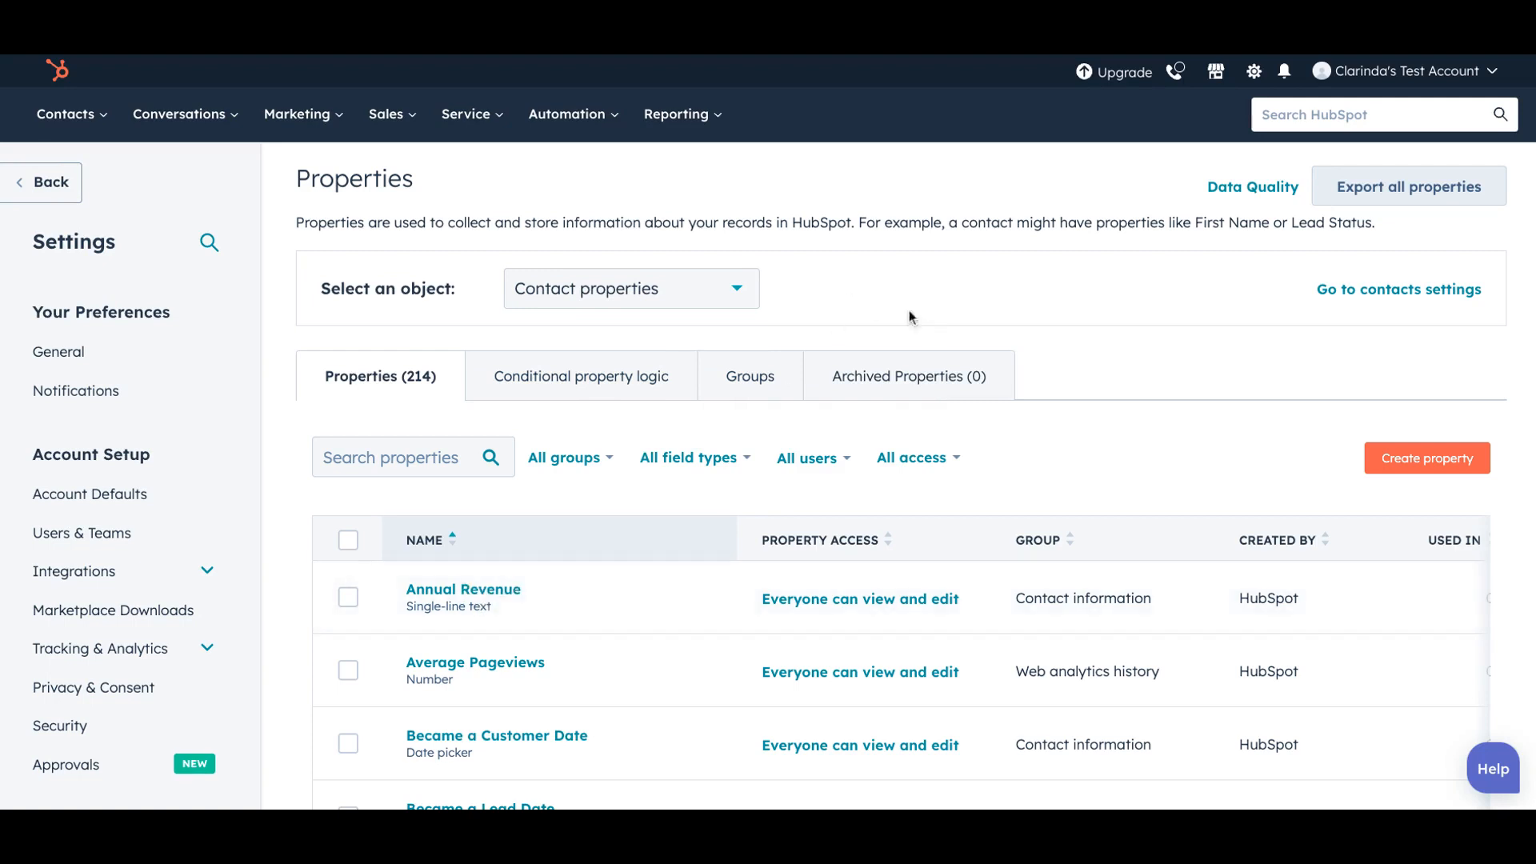
{"action": "scroll", "coordinate": [448, 408], "scroll_direction": "down", "scroll_amount": 2}
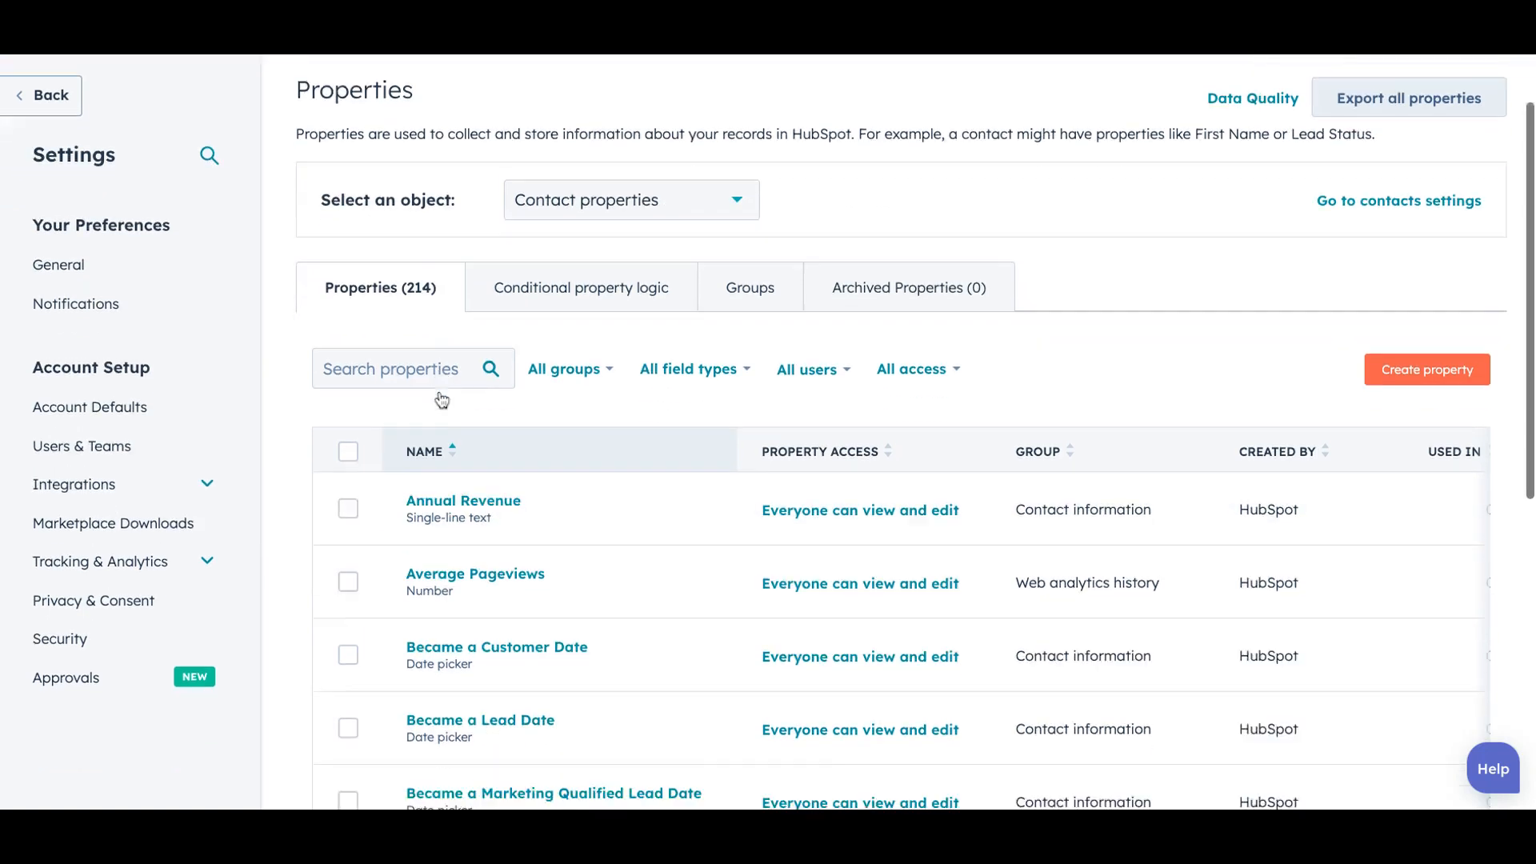
{"action": "left_click", "coordinate": [385, 331]}
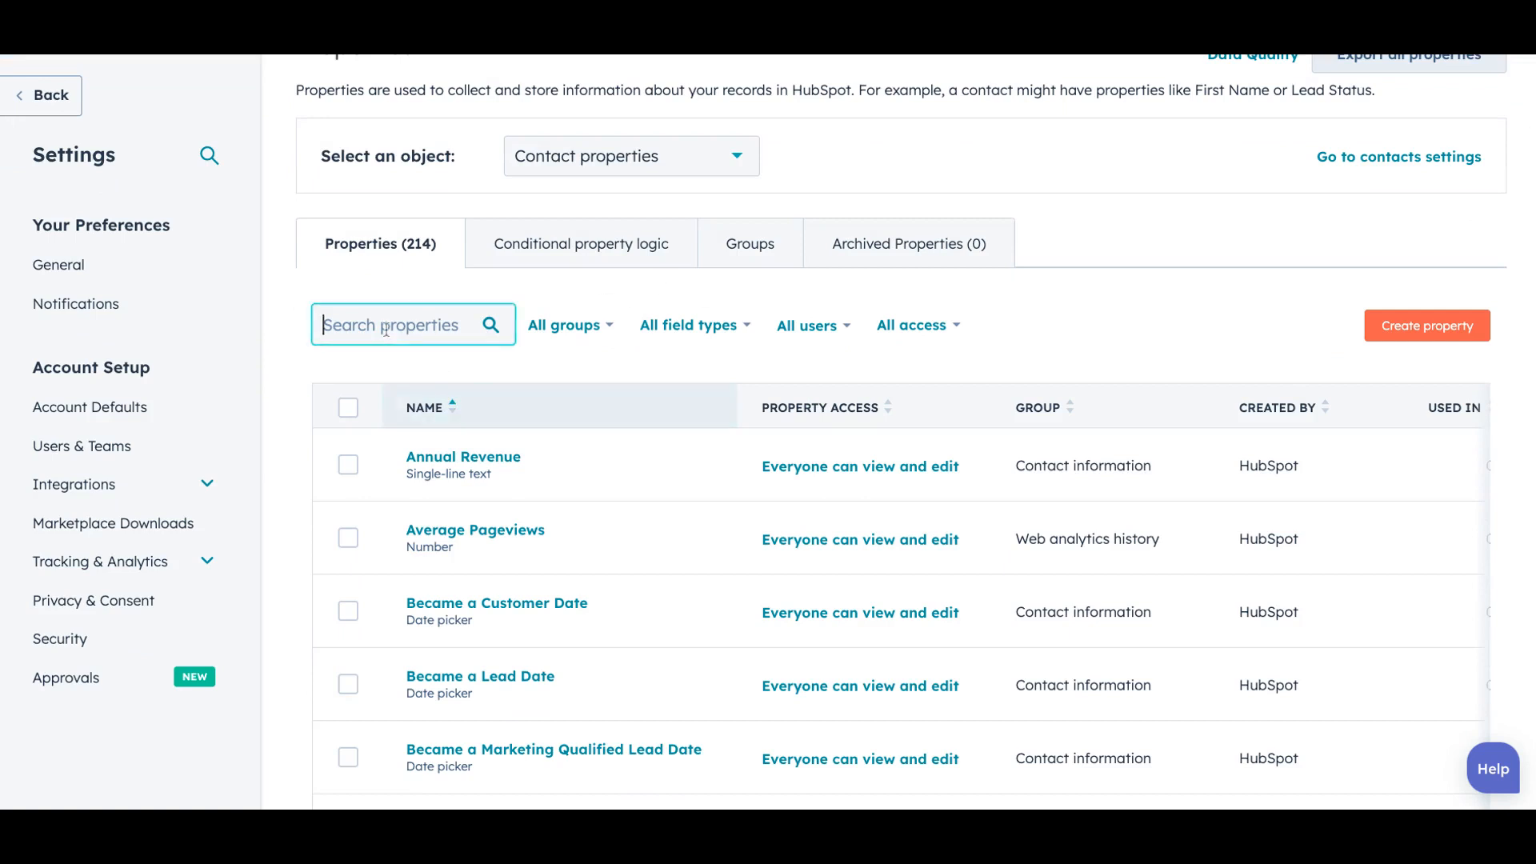
{"action": "type", "text": "hubspo"}
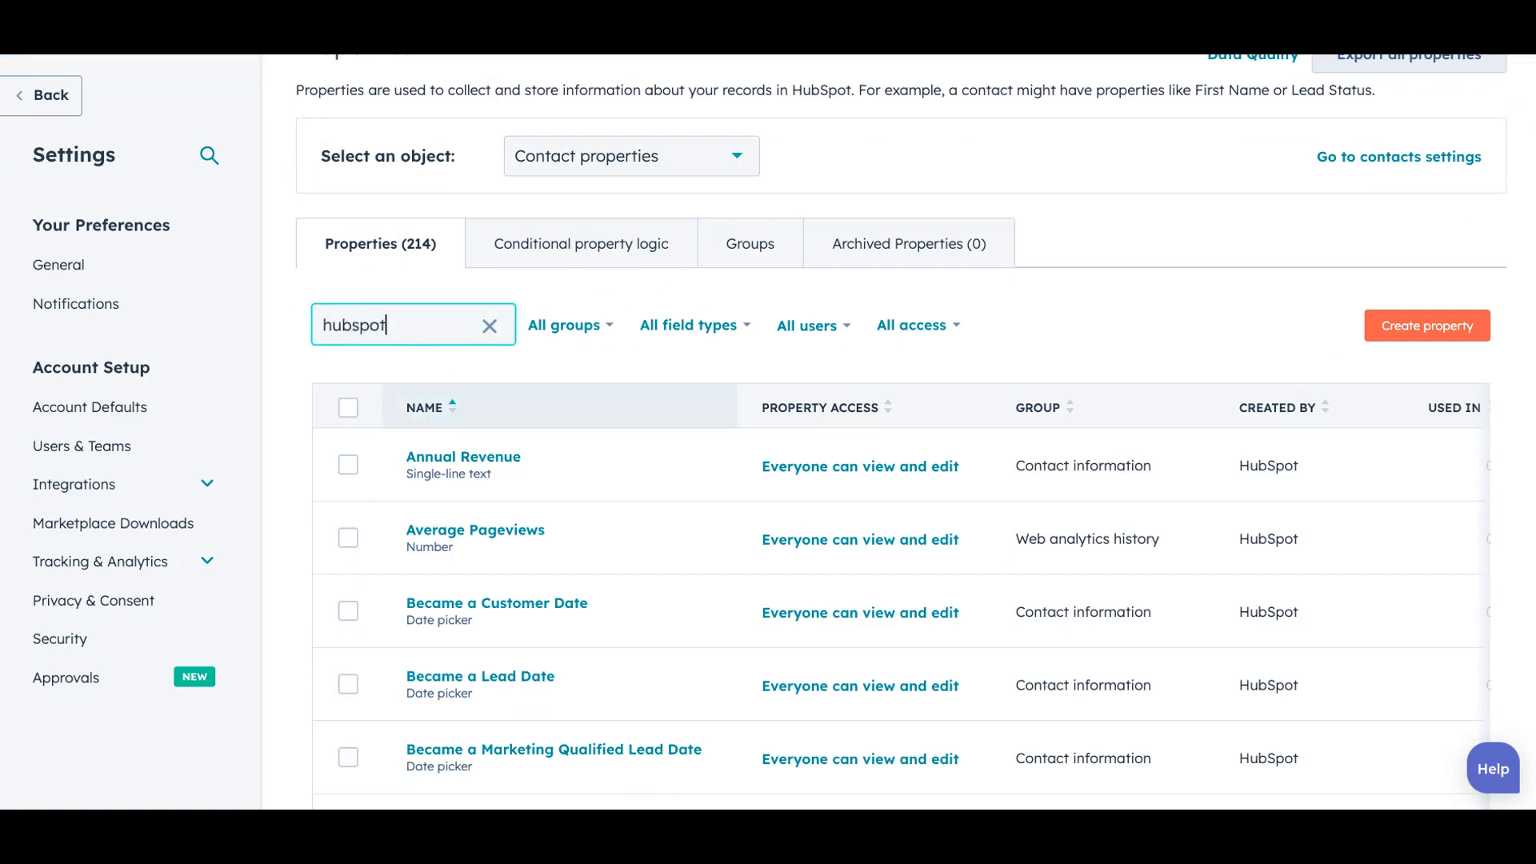
{"action": "type", "text": "t"}
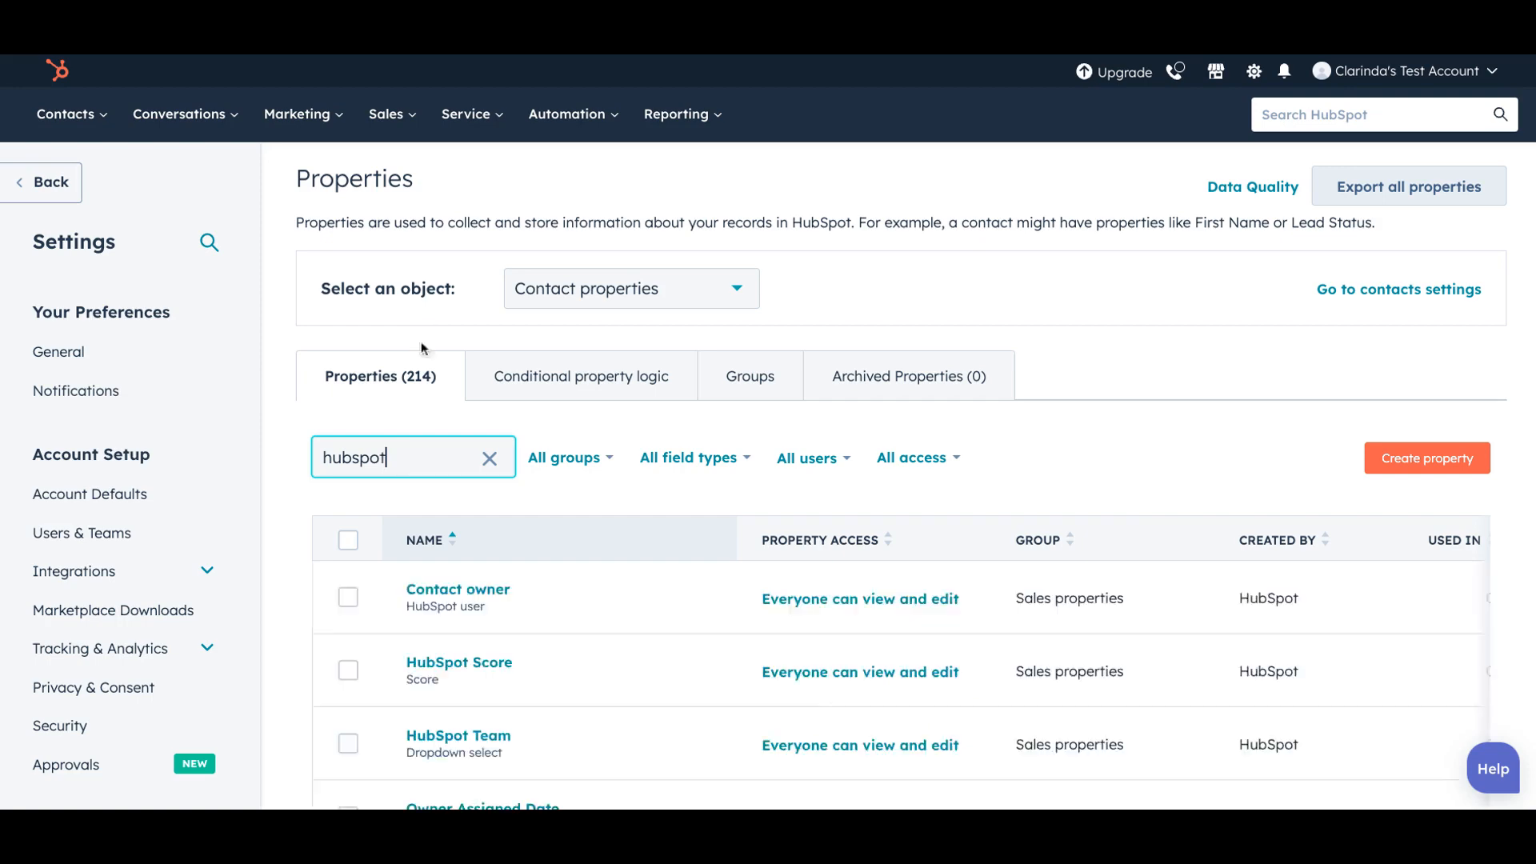
Open the HubSpot Score property for editing and look over its positive and negative score criteria.
{"action": "scroll", "coordinate": [446, 596], "scroll_direction": "down", "scroll_amount": 1}
{"action": "left_click", "coordinate": [543, 625]}
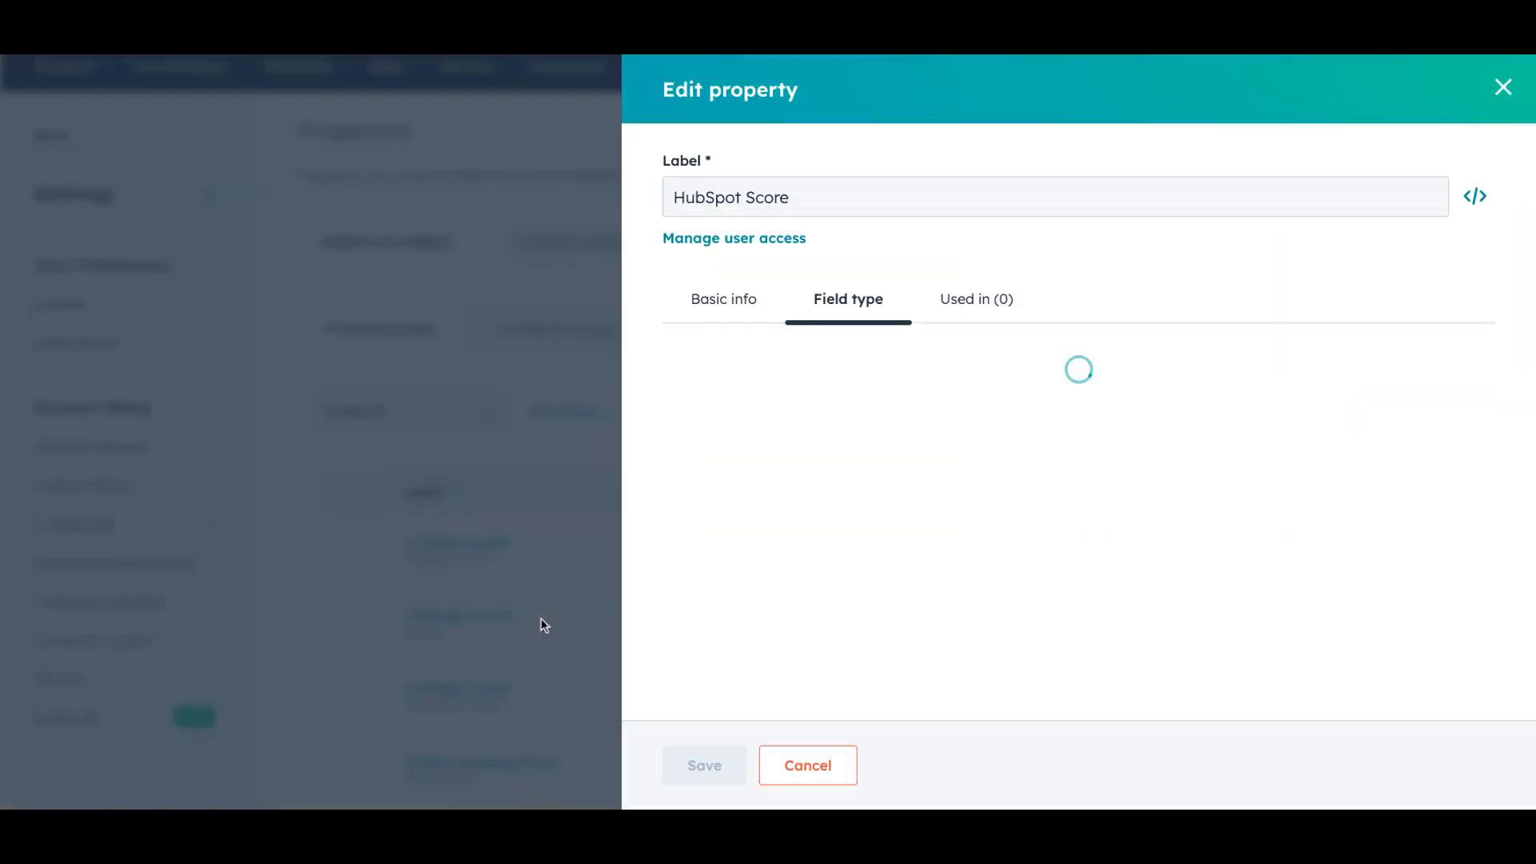
{"action": "scroll", "coordinate": [804, 480], "scroll_direction": "down", "scroll_amount": 3}
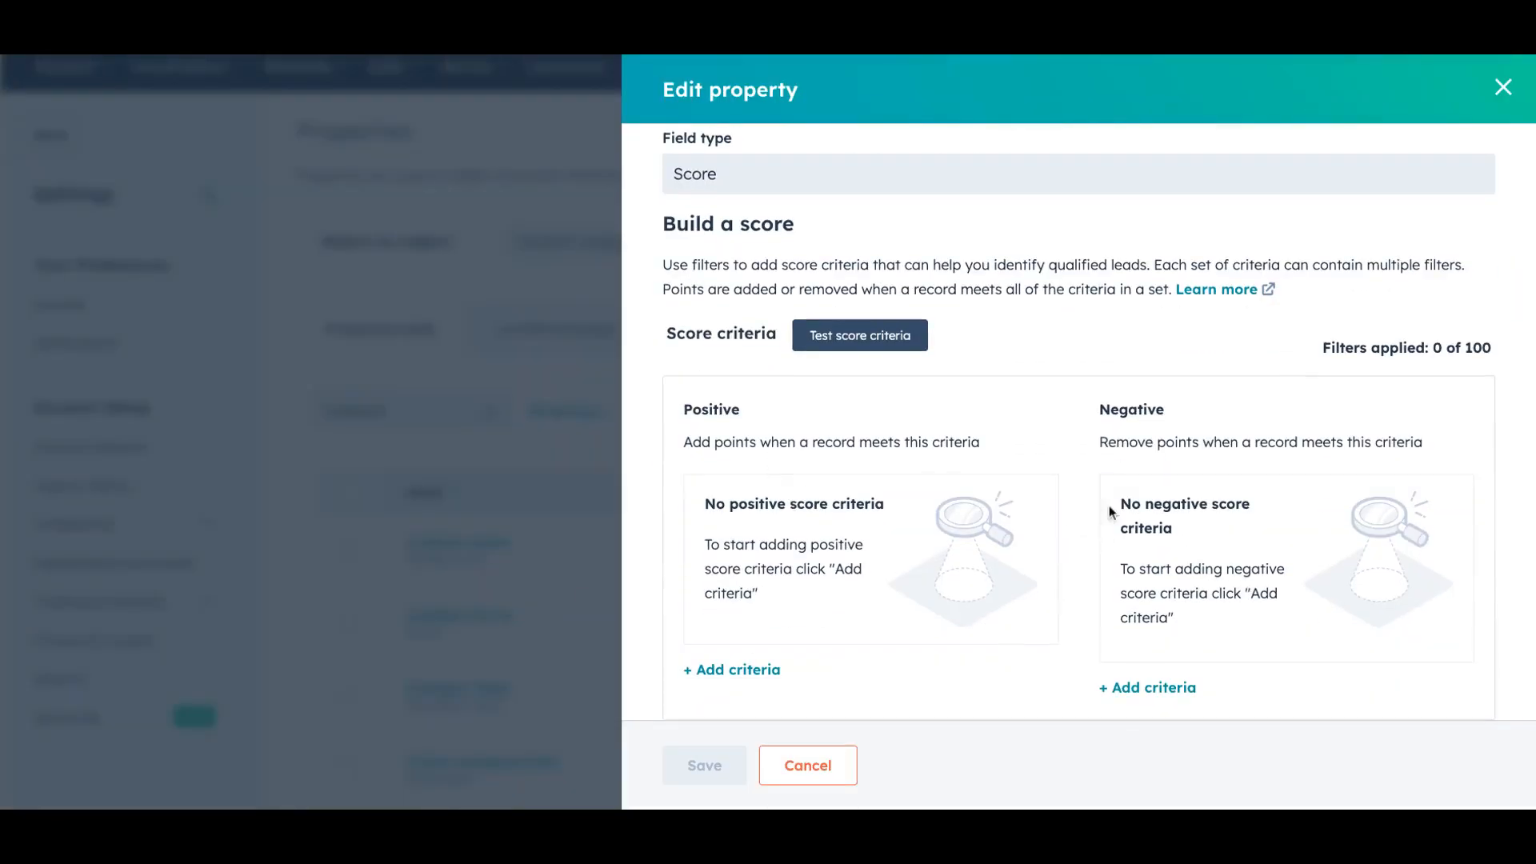
{"action": "scroll", "coordinate": [757, 501], "scroll_direction": "up", "scroll_amount": 3}
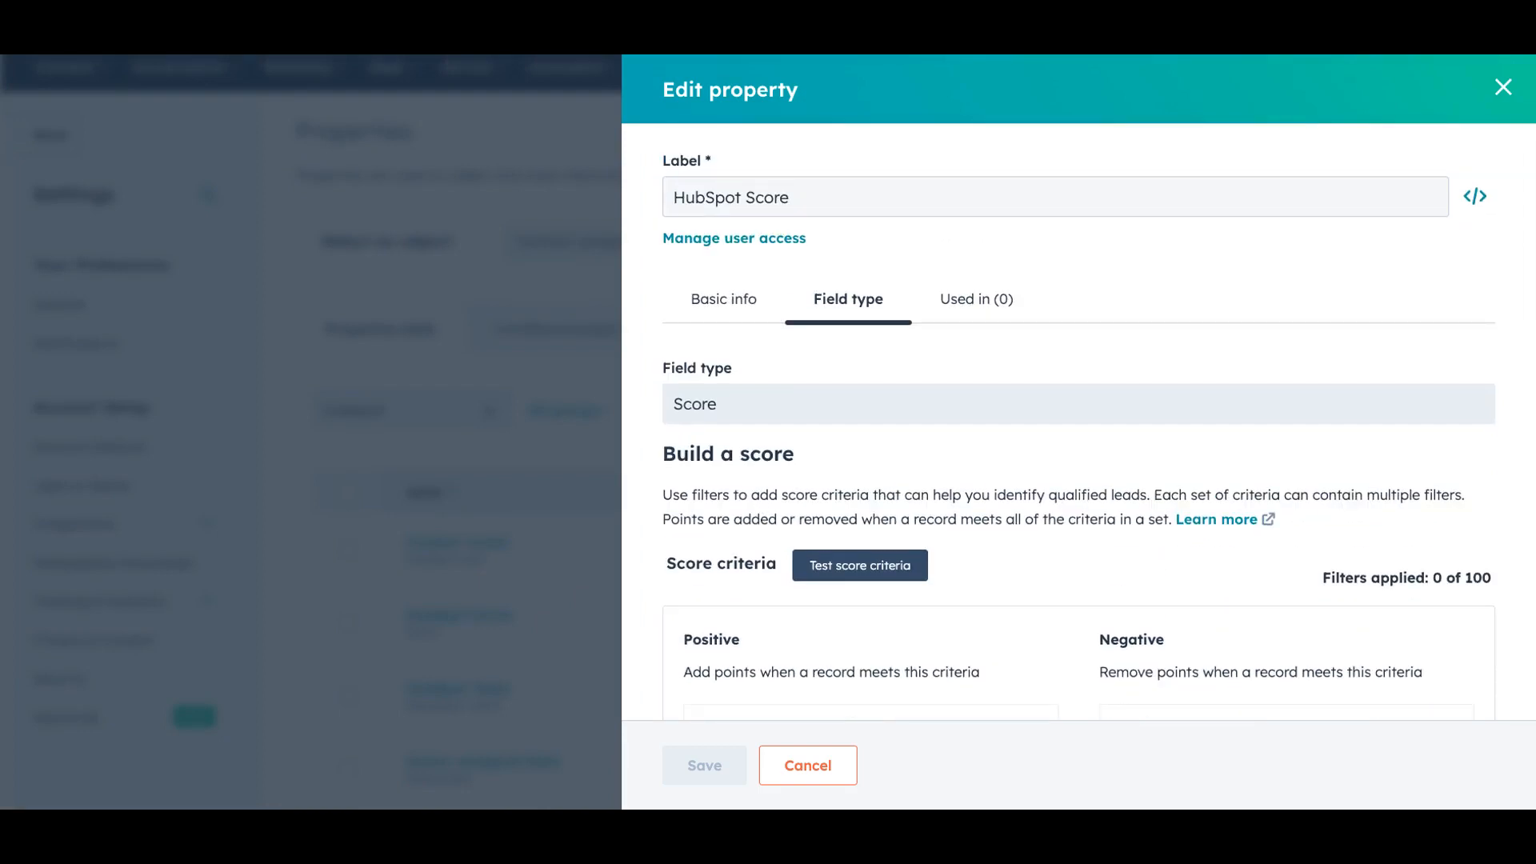
{"action": "scroll", "coordinate": [901, 555], "scroll_direction": "down", "scroll_amount": 3}
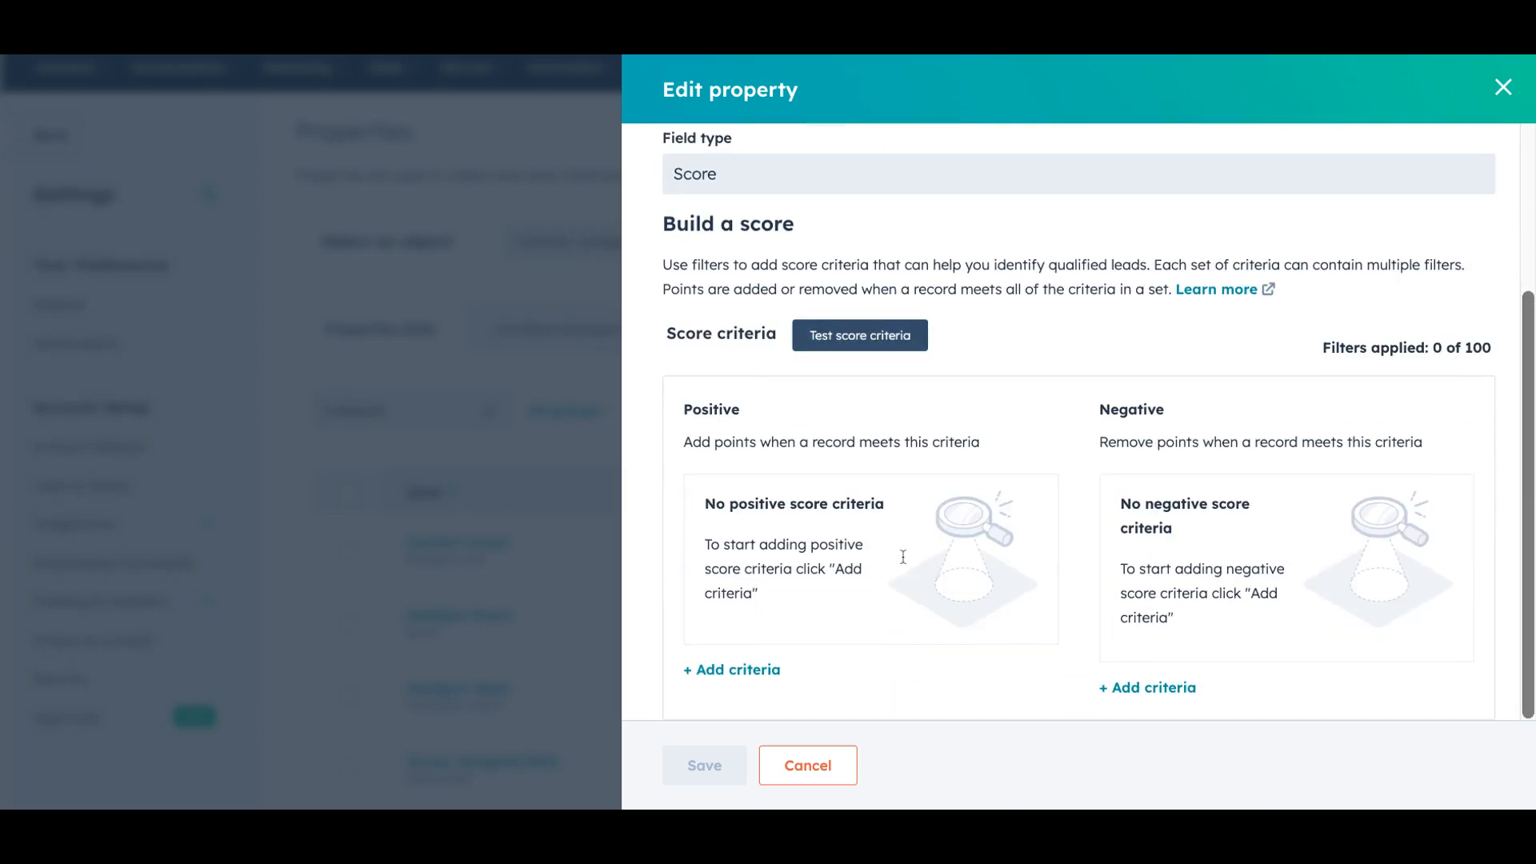
Try to add a positive score criterion on the contact property Number of form submissions, set to is equal to 1.
{"action": "left_click", "coordinate": [728, 670]}
{"action": "scroll", "coordinate": [829, 592], "scroll_direction": "down", "scroll_amount": 3}
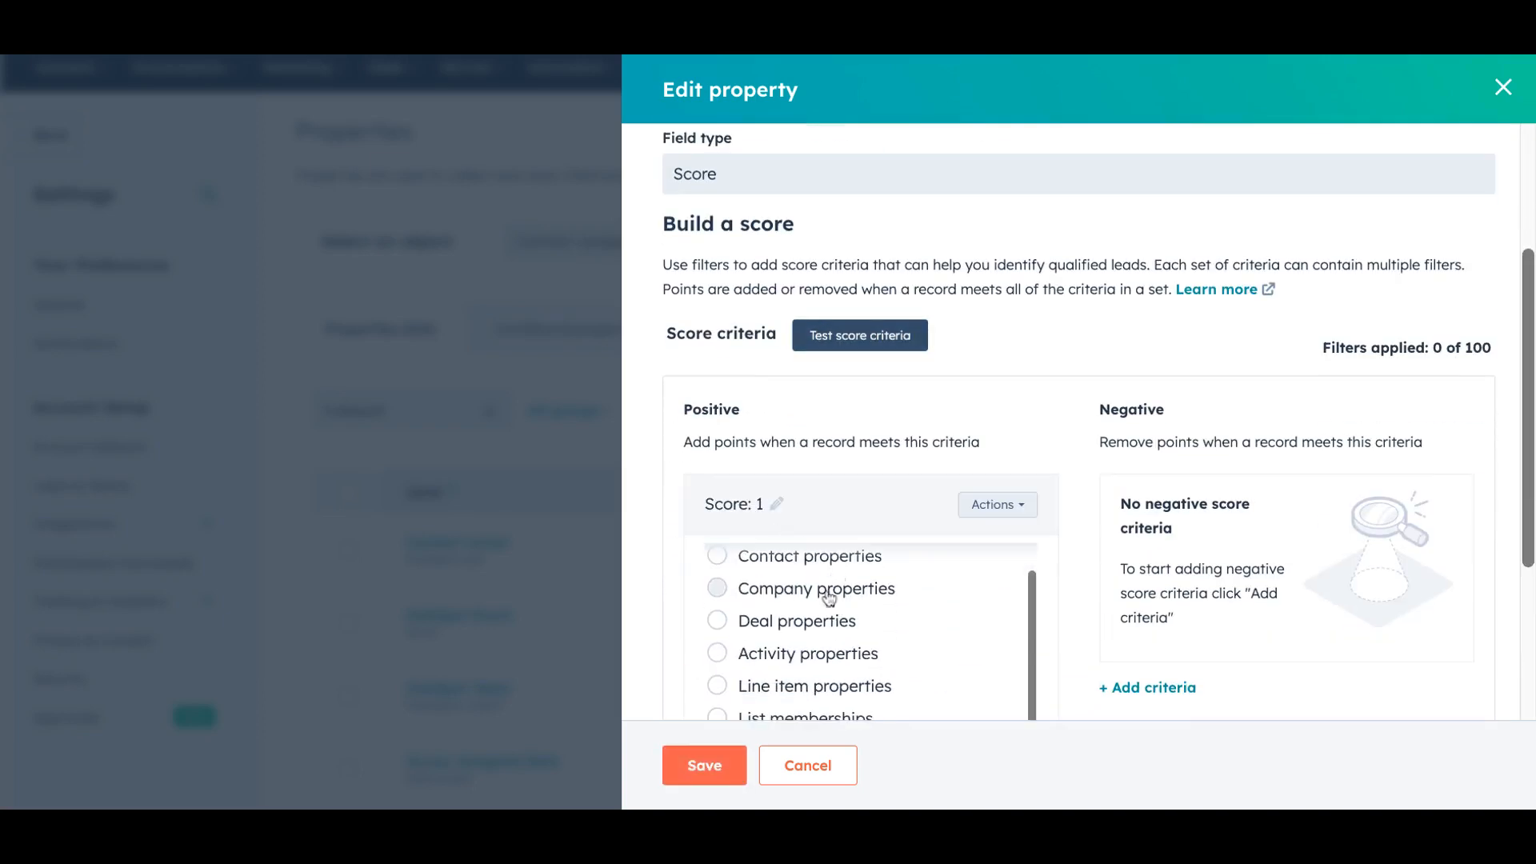
{"action": "scroll", "coordinate": [755, 596], "scroll_direction": "up", "scroll_amount": 3}
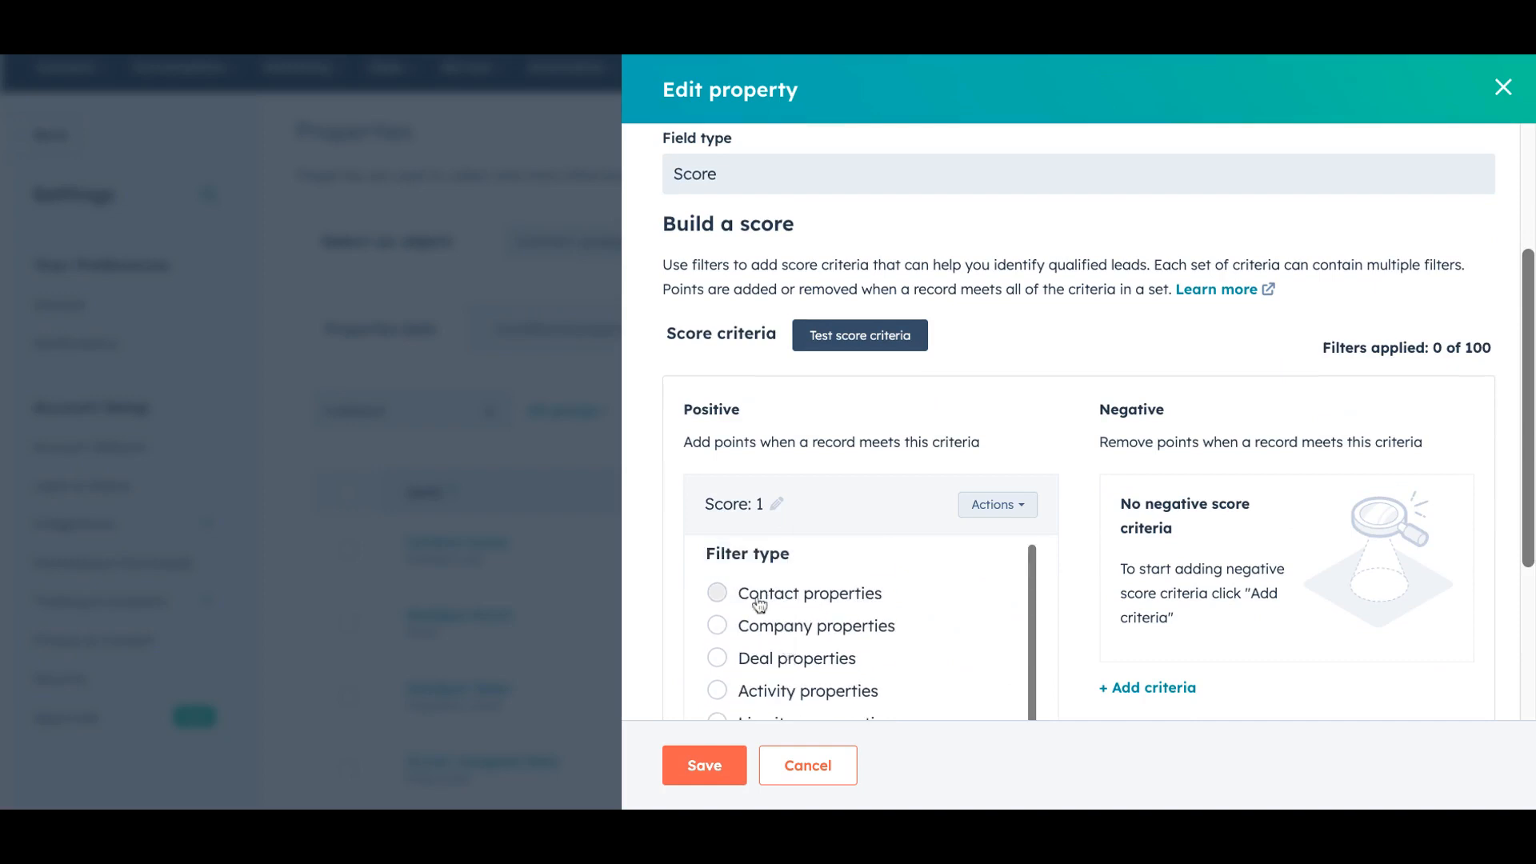
{"action": "left_click", "coordinate": [756, 595]}
{"action": "type", "text": "fo"}
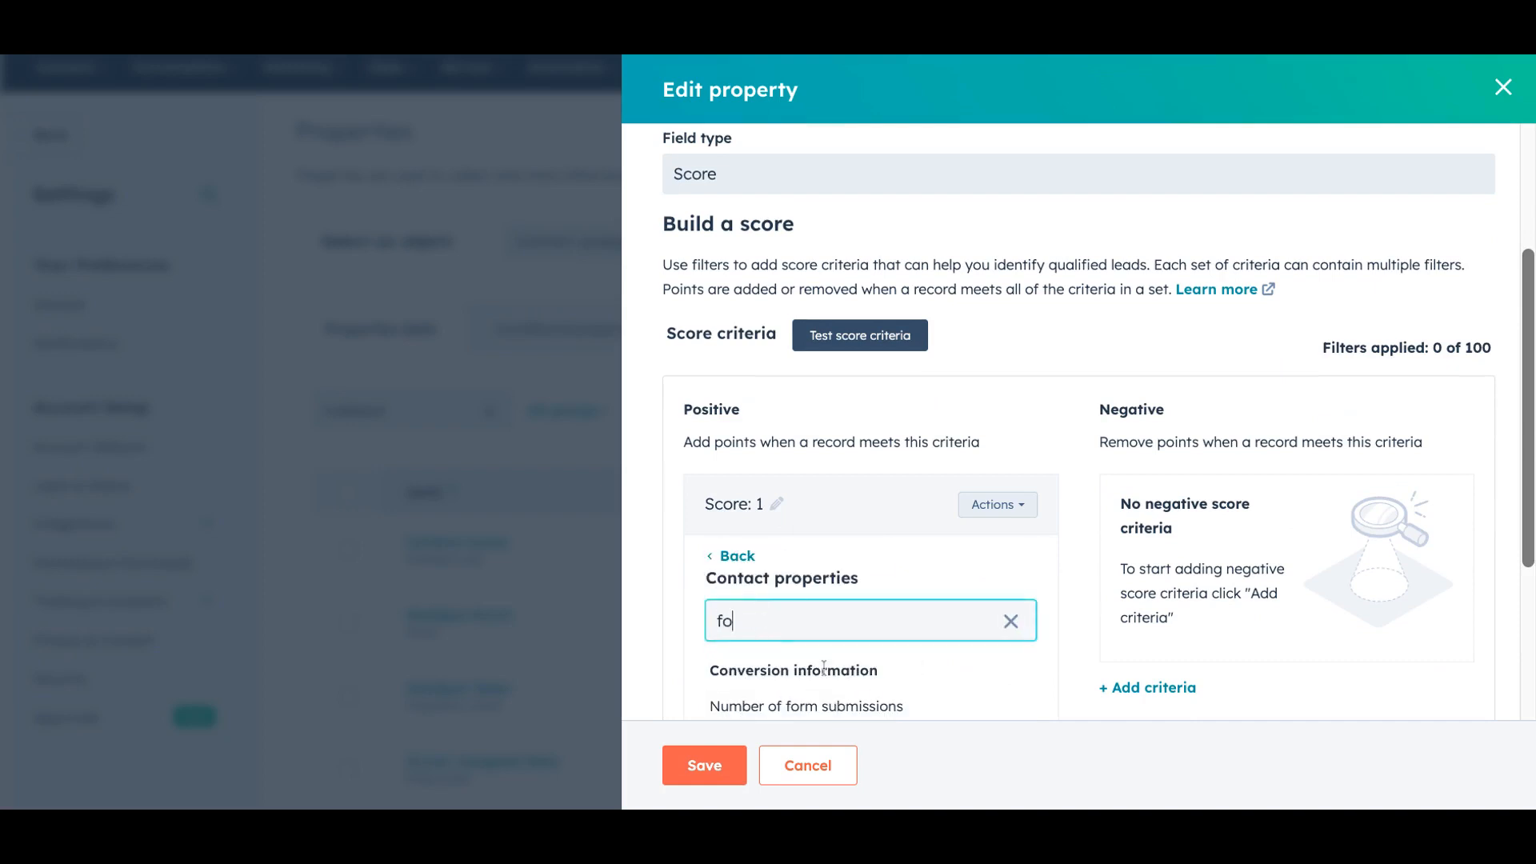
{"action": "scroll", "coordinate": [877, 519], "scroll_direction": "down", "scroll_amount": 1}
{"action": "left_click", "coordinate": [828, 617]}
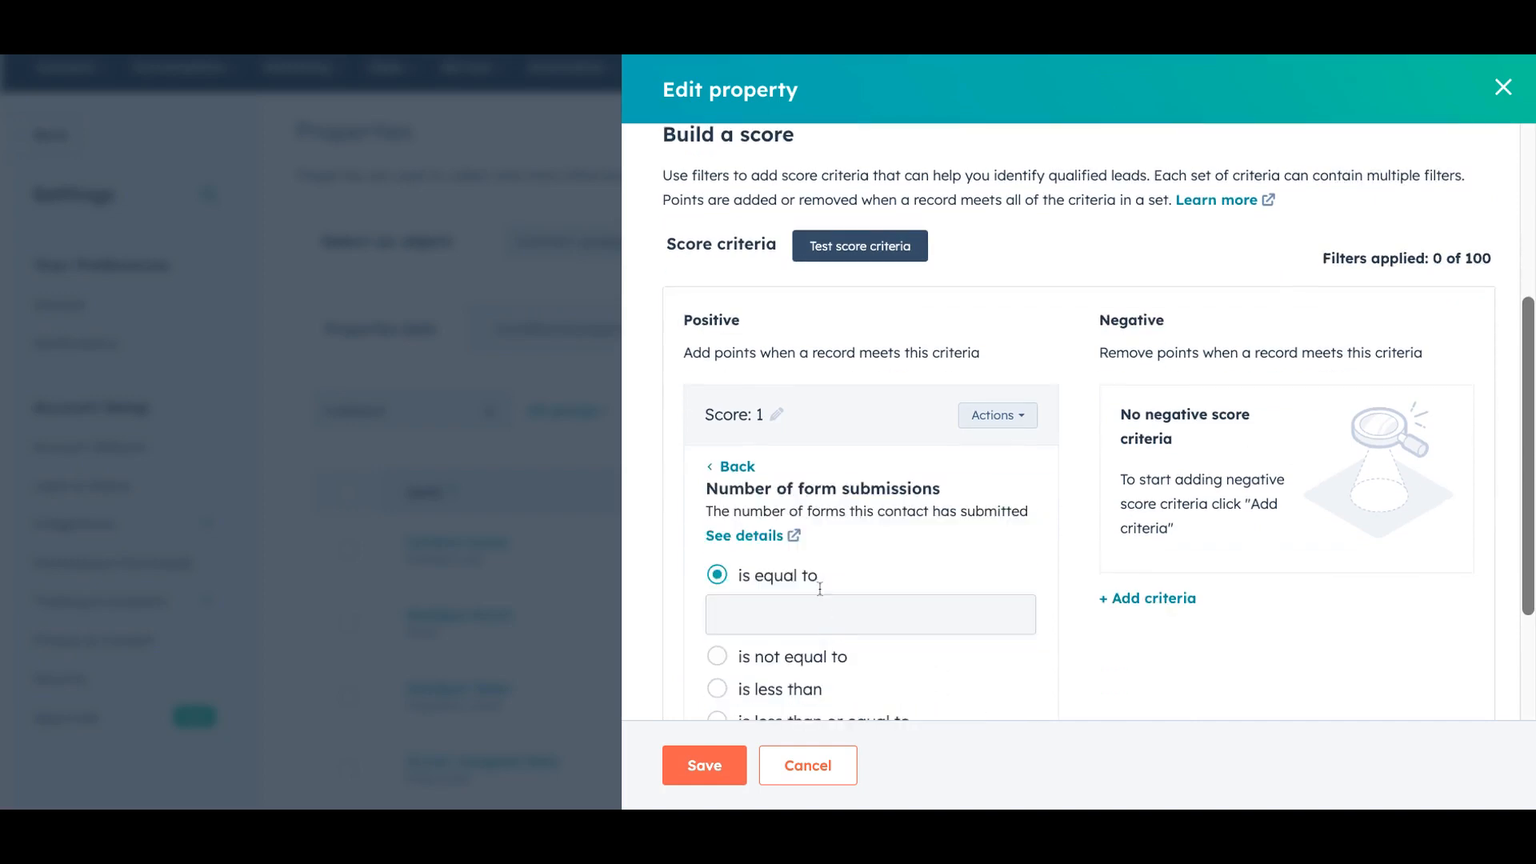
{"action": "scroll", "coordinate": [765, 618], "scroll_direction": "down", "scroll_amount": 2}
{"action": "scroll", "coordinate": [760, 608], "scroll_direction": "up", "scroll_amount": 2}
{"action": "left_click", "coordinate": [756, 614]}
{"action": "type", "text": "1"}
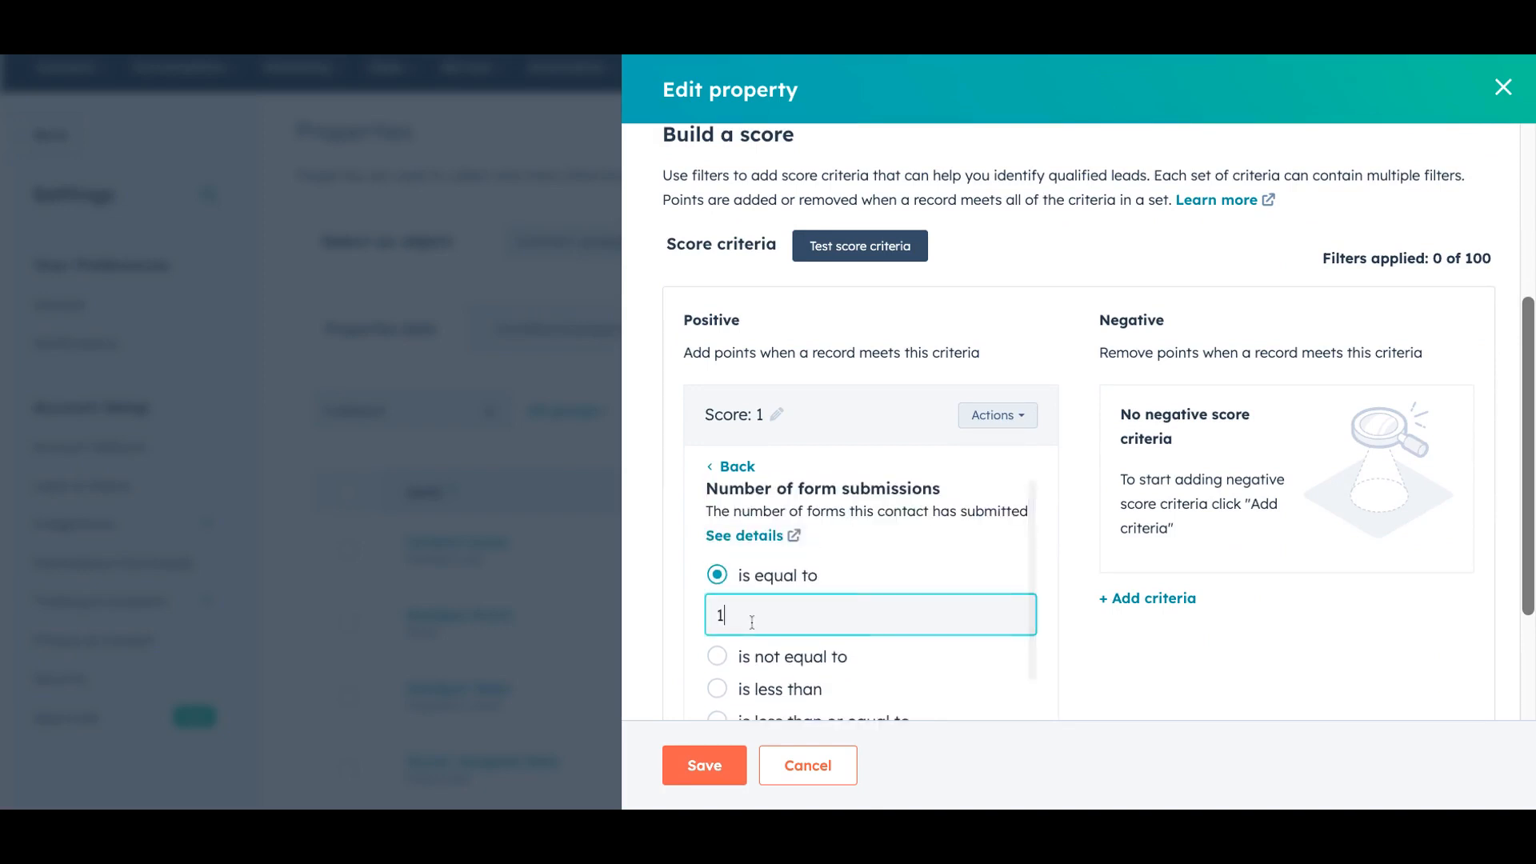
Try to give the form submissions criterion a score of 2 and save the property without applying the filter.
{"action": "left_click", "coordinate": [778, 415]}
{"action": "type", "text": "2"}
{"action": "left_click", "coordinate": [803, 419]}
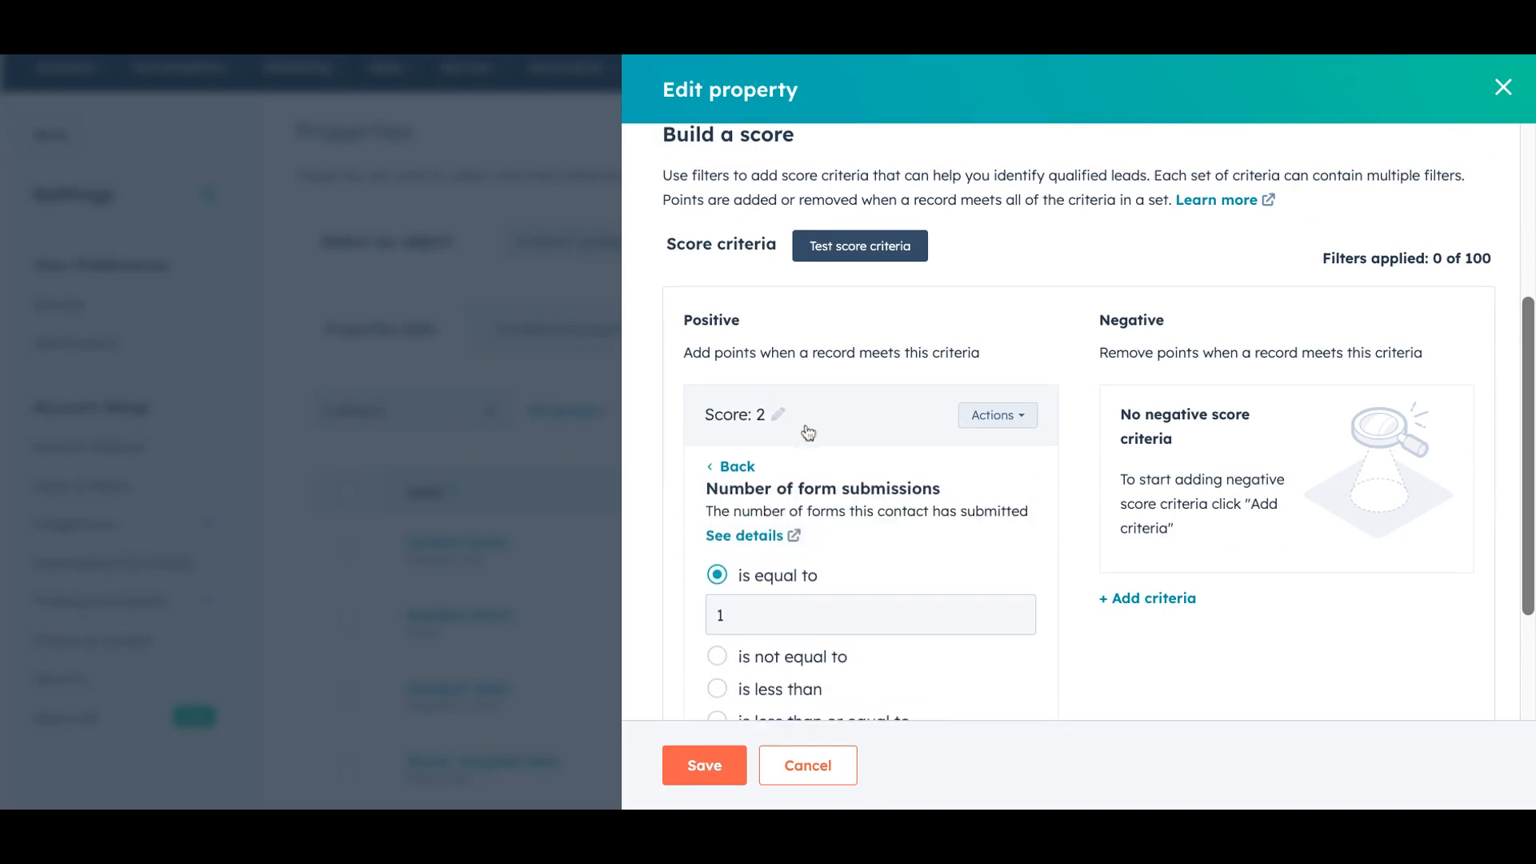
{"action": "left_click", "coordinate": [724, 756]}
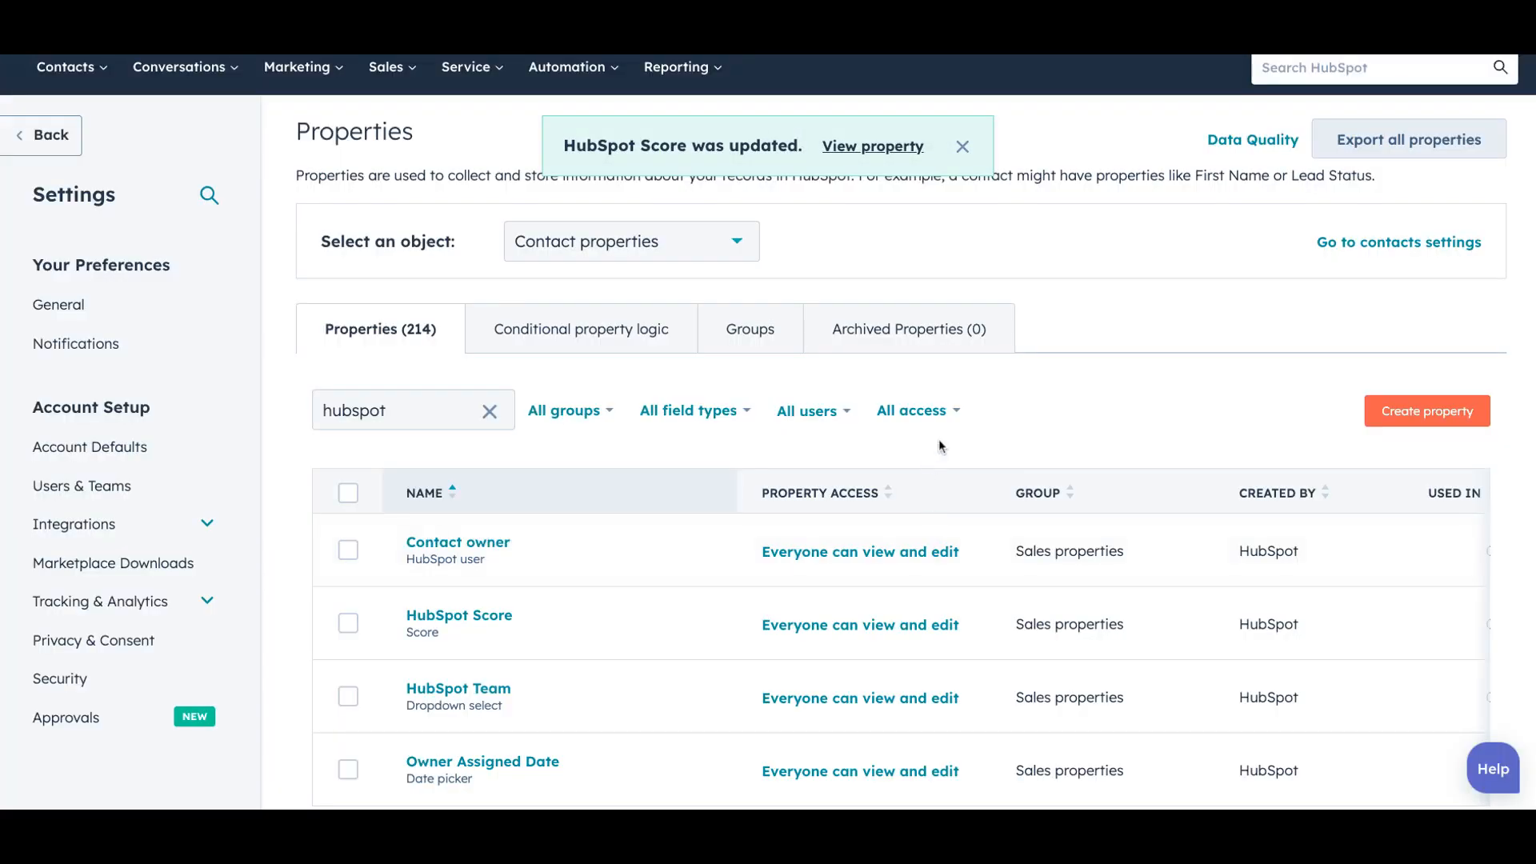
Reopen the HubSpot Score property for editing and add a positive criteria set with a score of 2.
{"action": "left_click", "coordinate": [444, 614]}
{"action": "scroll", "coordinate": [930, 568], "scroll_direction": "down", "scroll_amount": 3}
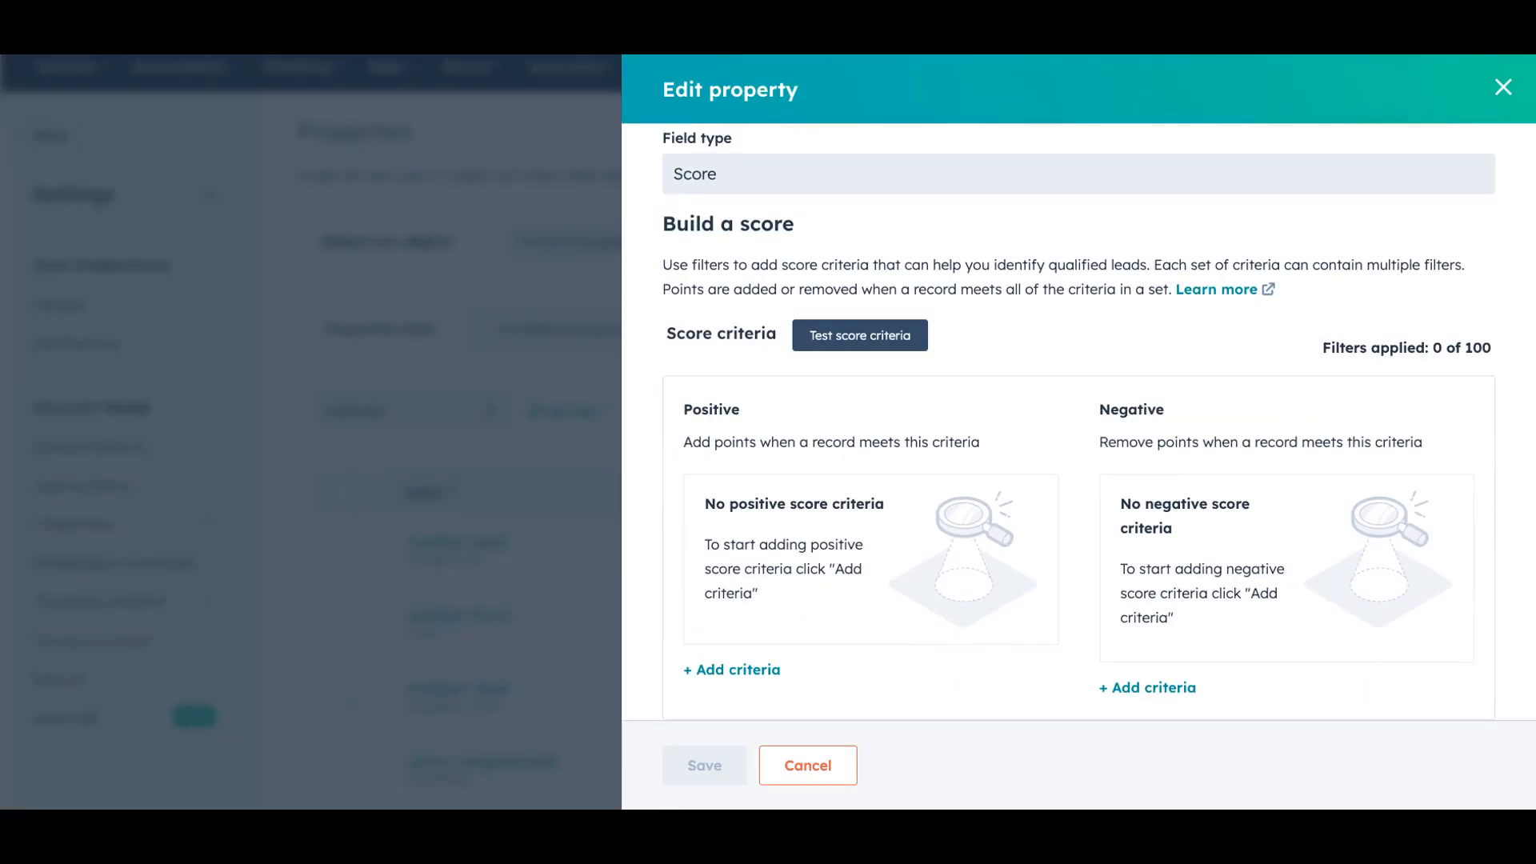
{"action": "scroll", "coordinate": [720, 644], "scroll_direction": "up", "scroll_amount": 3}
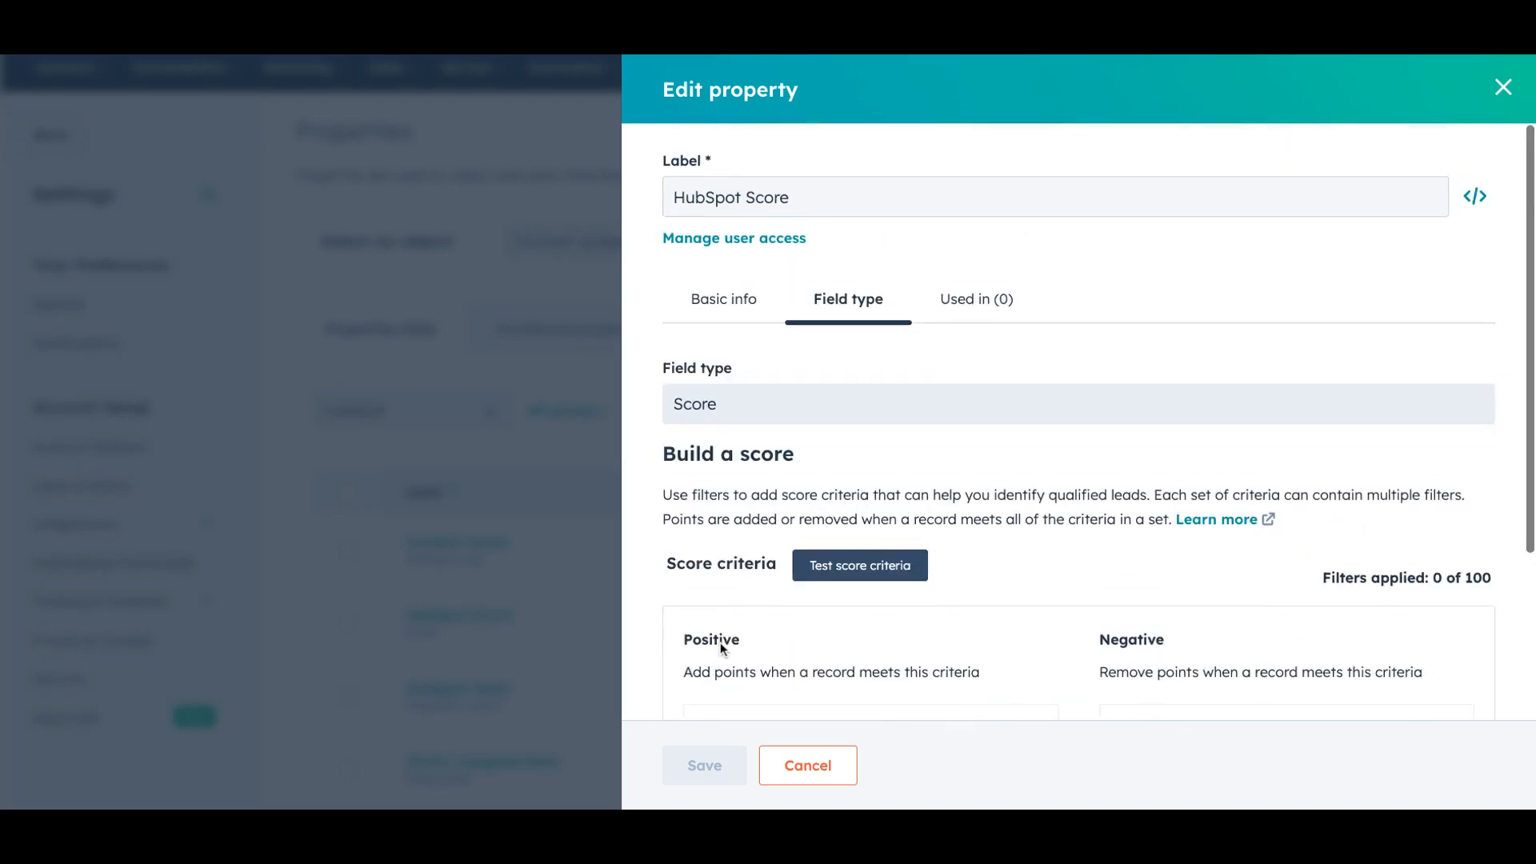
{"action": "scroll", "coordinate": [720, 648], "scroll_direction": "down", "scroll_amount": 3}
{"action": "left_click", "coordinate": [722, 671]}
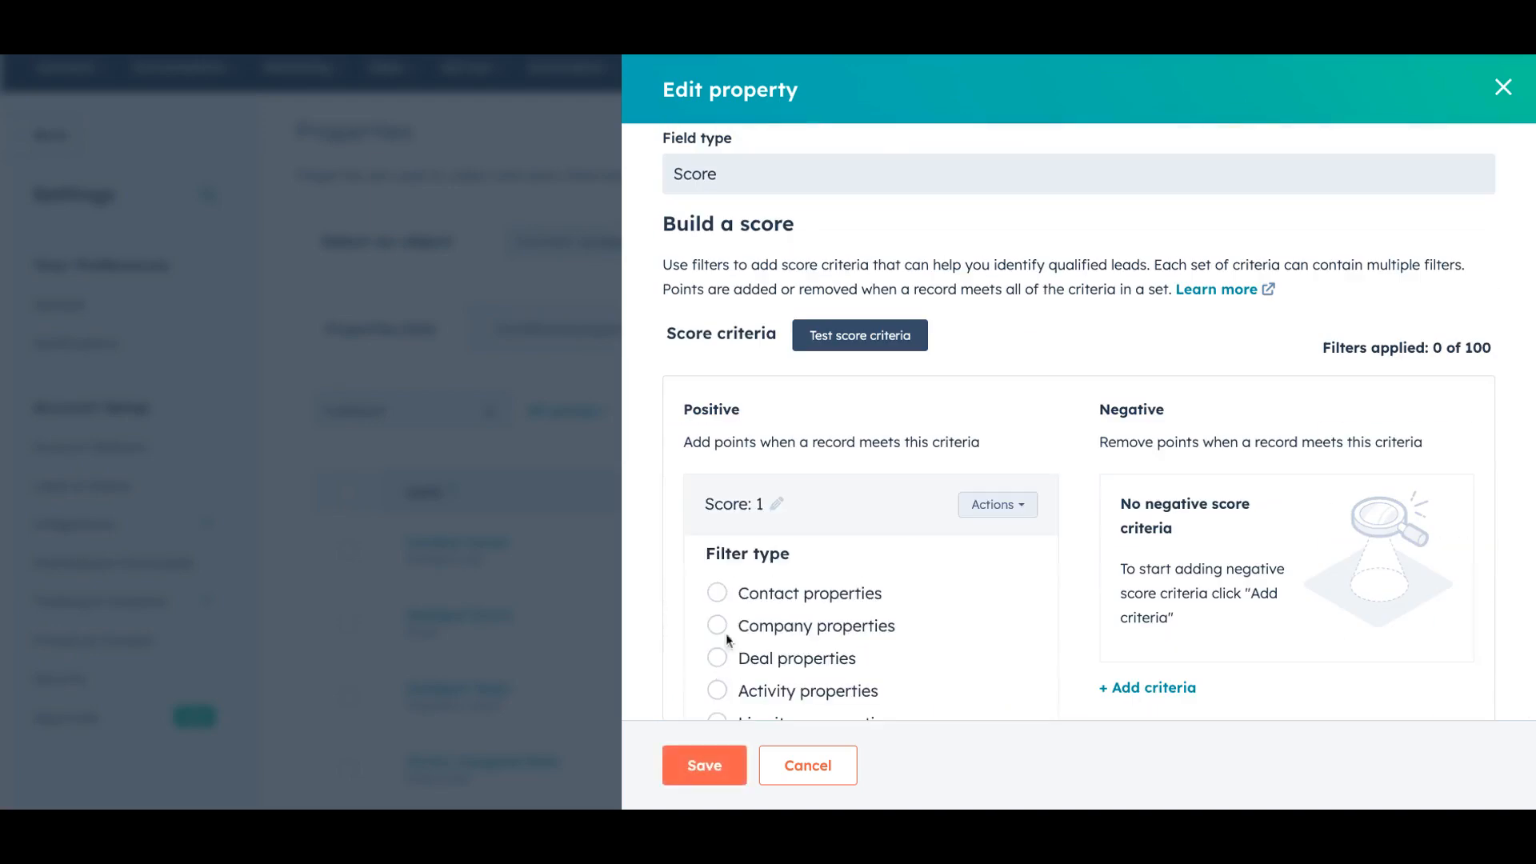
{"action": "left_click", "coordinate": [776, 503]}
{"action": "type", "text": "2"}
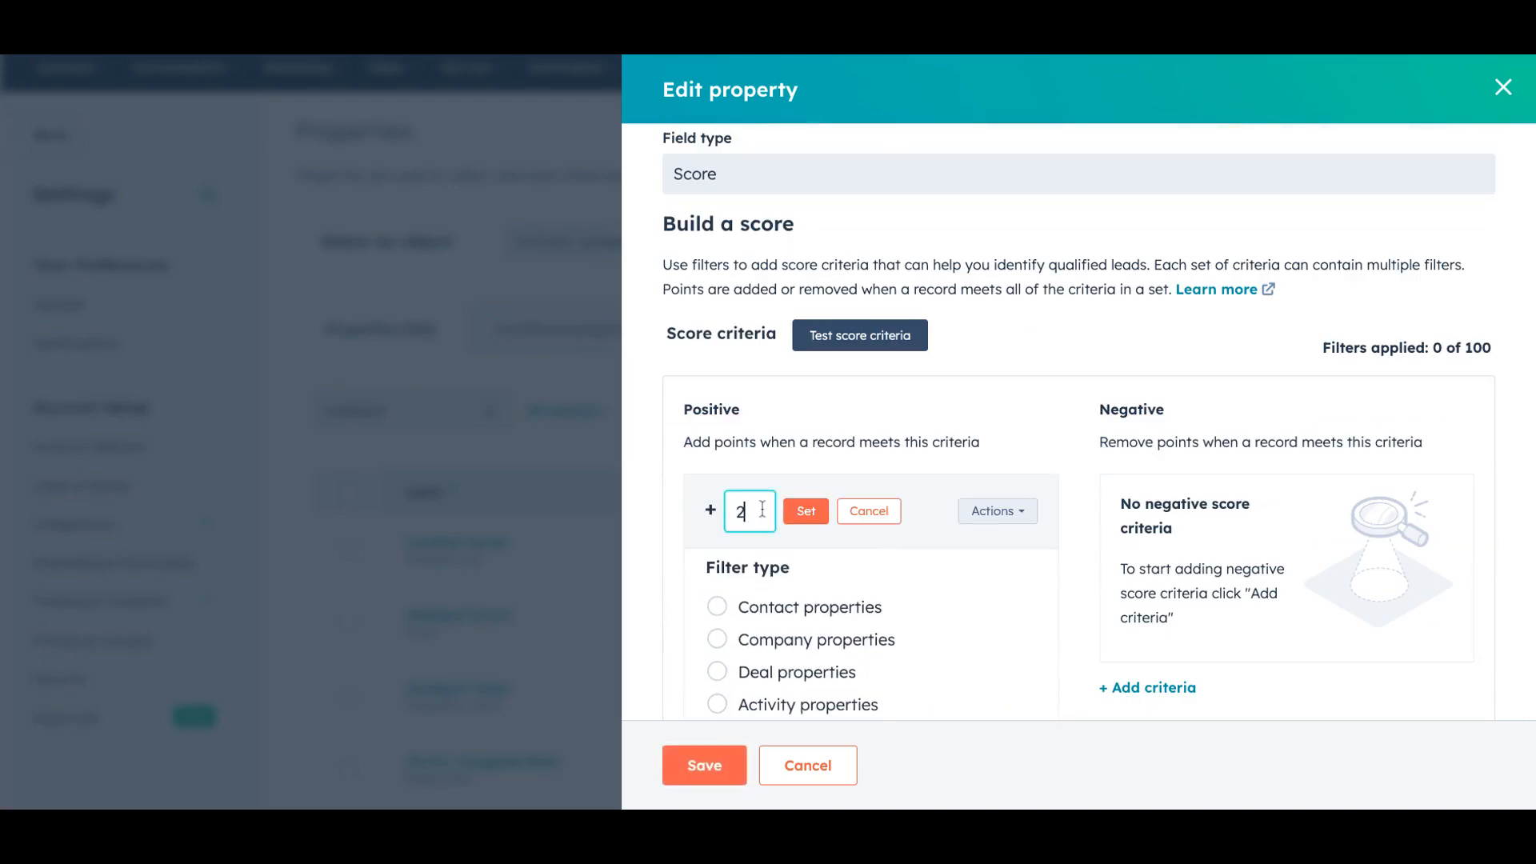
{"action": "left_click", "coordinate": [806, 512]}
Apply a contact property filter to the positive criteria set: Number of form submissions is equal to 1.
{"action": "left_click", "coordinate": [776, 595]}
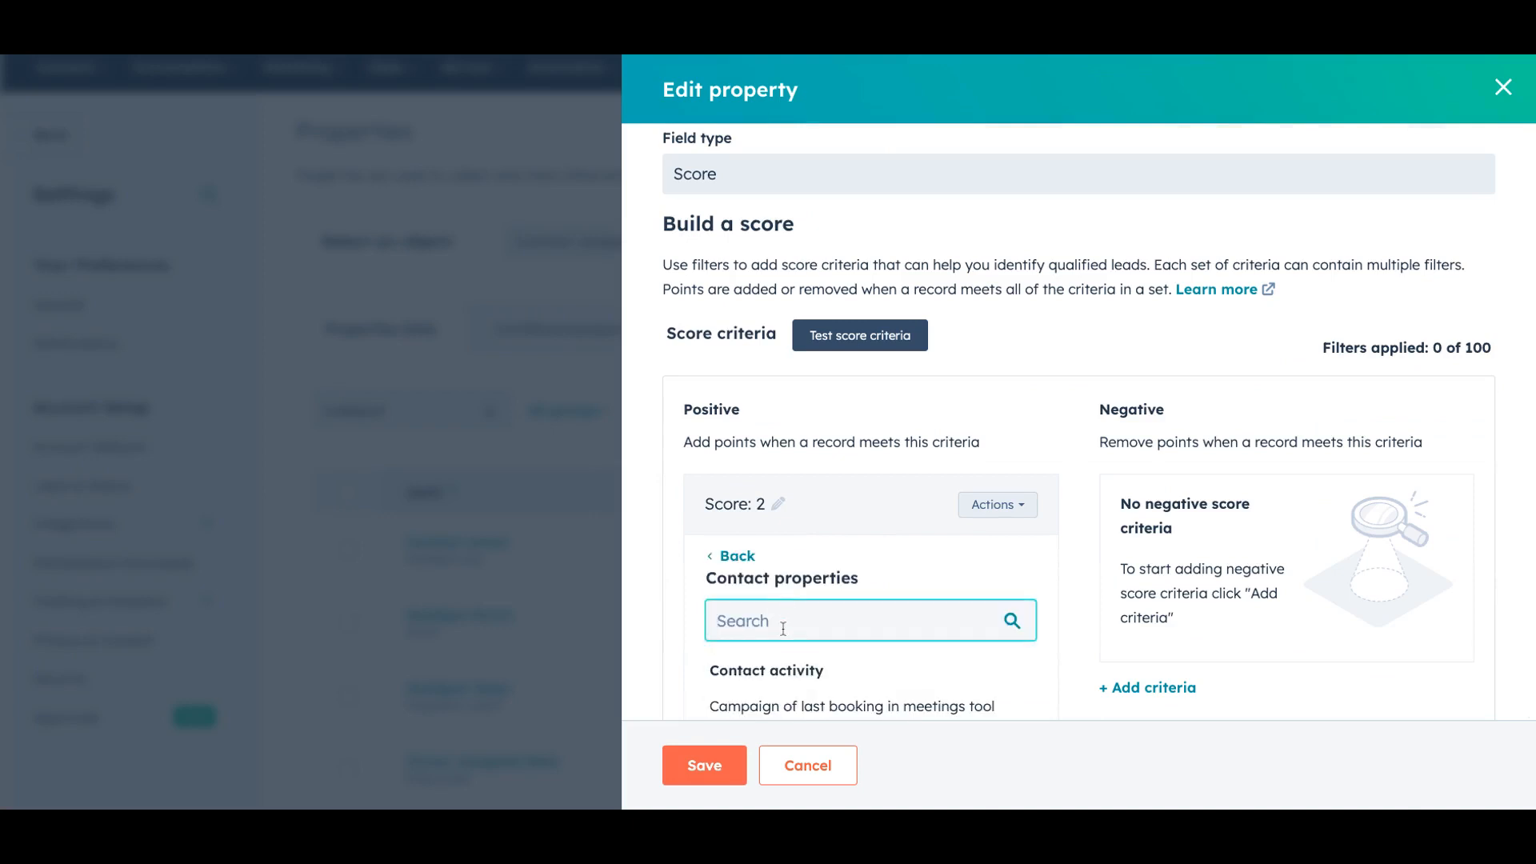
{"action": "type", "text": "form"}
{"action": "scroll", "coordinate": [787, 597], "scroll_direction": "down", "scroll_amount": 2}
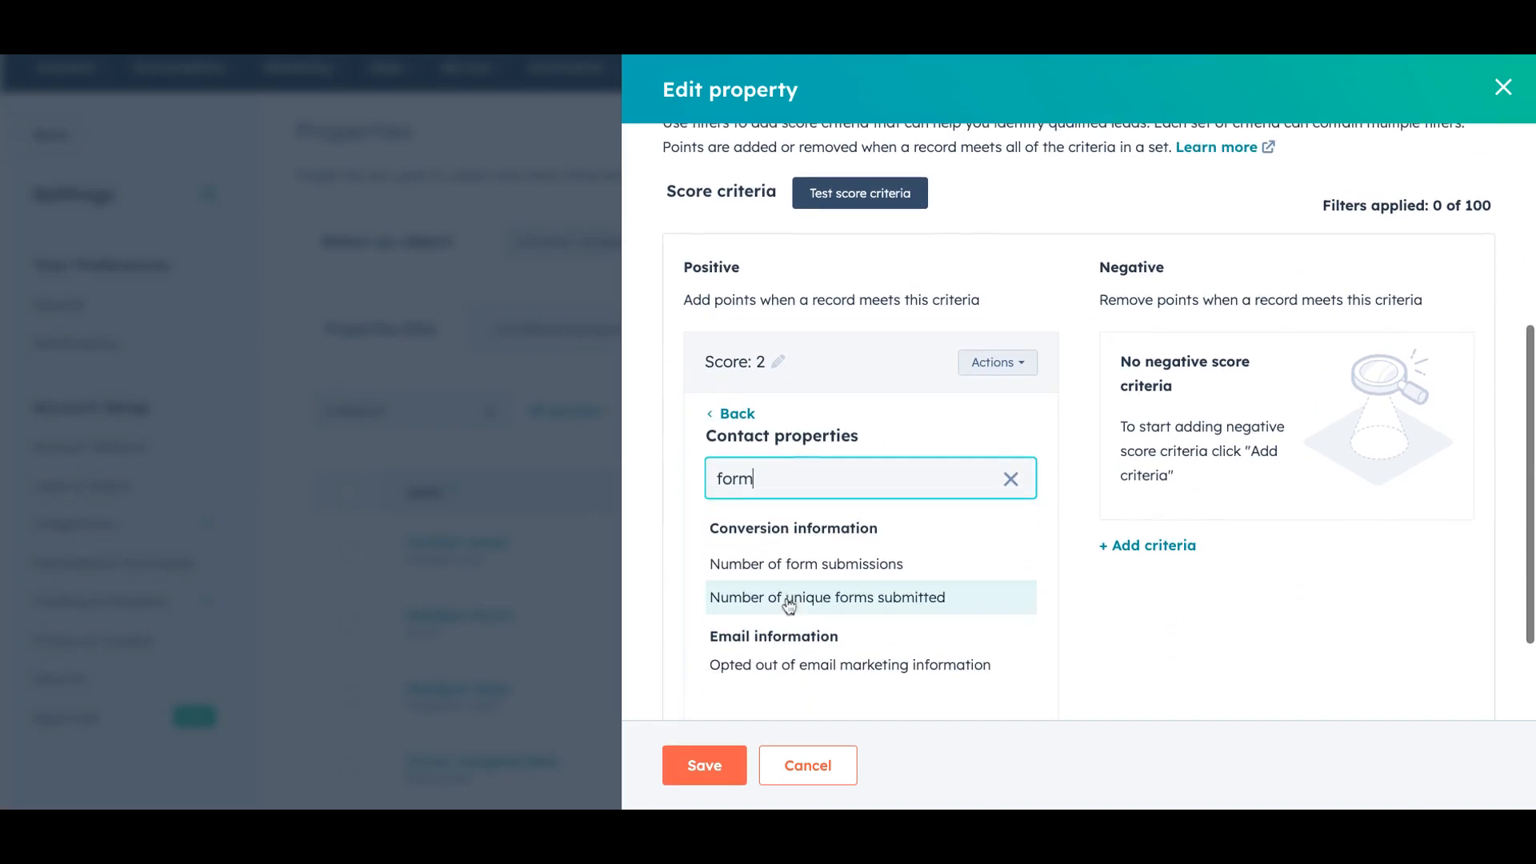
{"action": "left_click", "coordinate": [774, 564]}
{"action": "left_click", "coordinate": [740, 567]}
{"action": "type", "text": "1"}
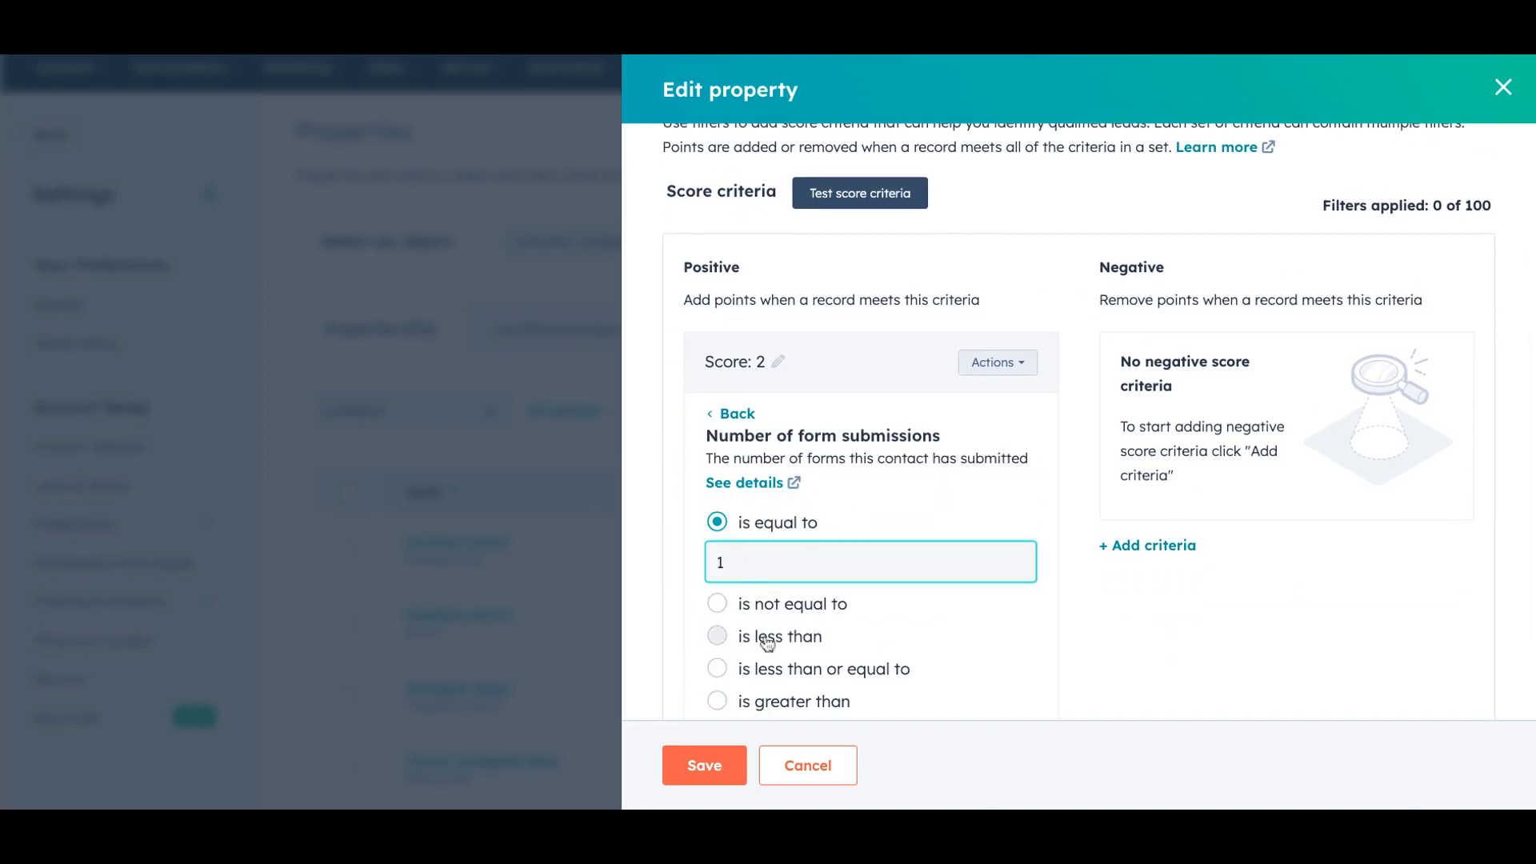
{"action": "scroll", "coordinate": [736, 644], "scroll_direction": "down", "scroll_amount": 5}
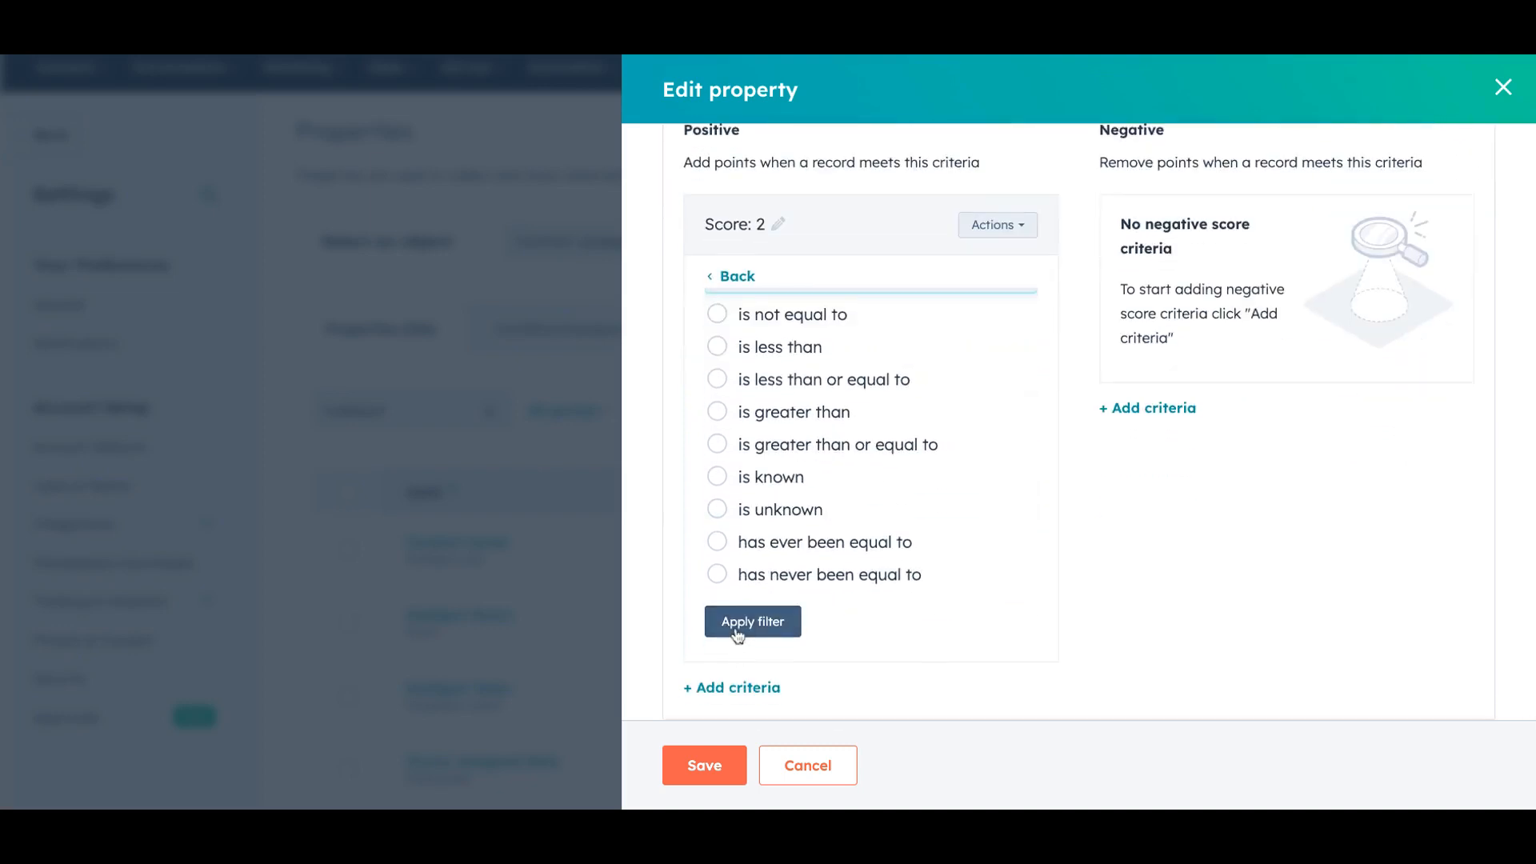
{"action": "left_click", "coordinate": [737, 632]}
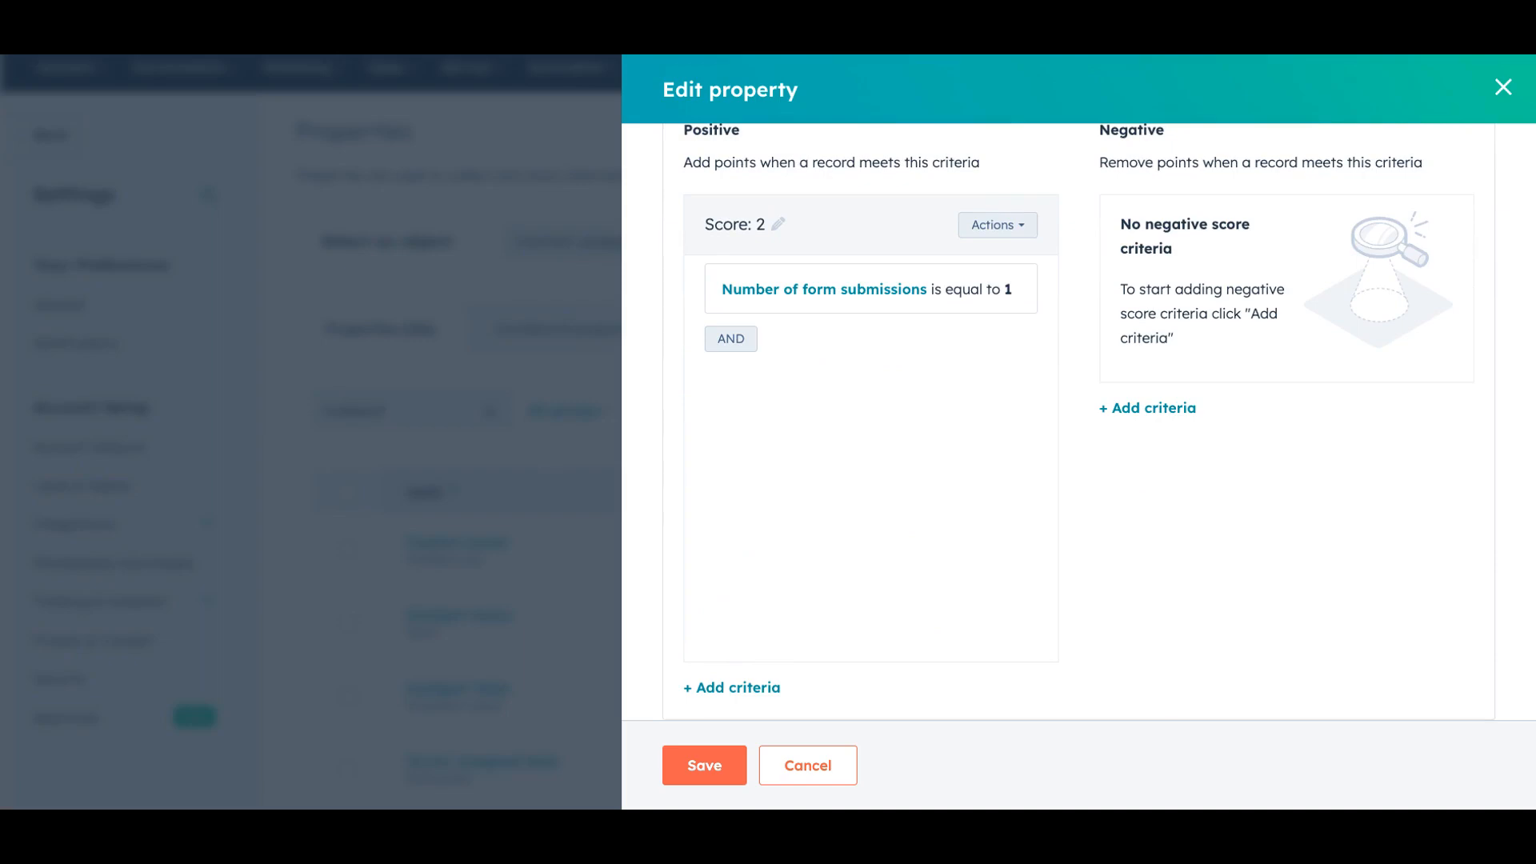
Add a second positive criteria set below the form submissions one.
{"action": "scroll", "coordinate": [799, 600], "scroll_direction": "up", "scroll_amount": 3}
{"action": "scroll", "coordinate": [798, 600], "scroll_direction": "down", "scroll_amount": 3}
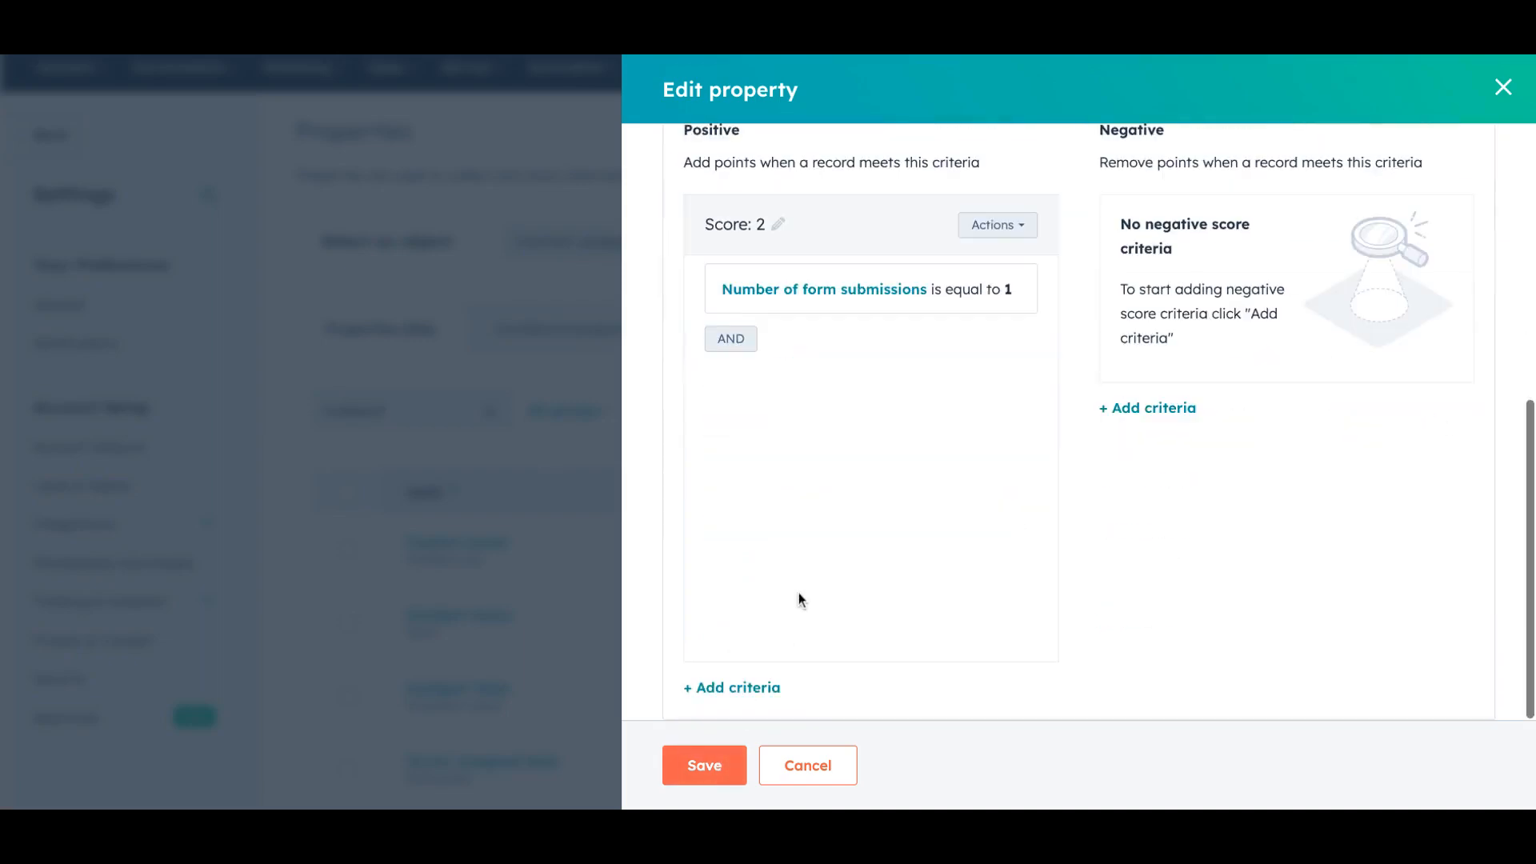
{"action": "left_click", "coordinate": [752, 687]}
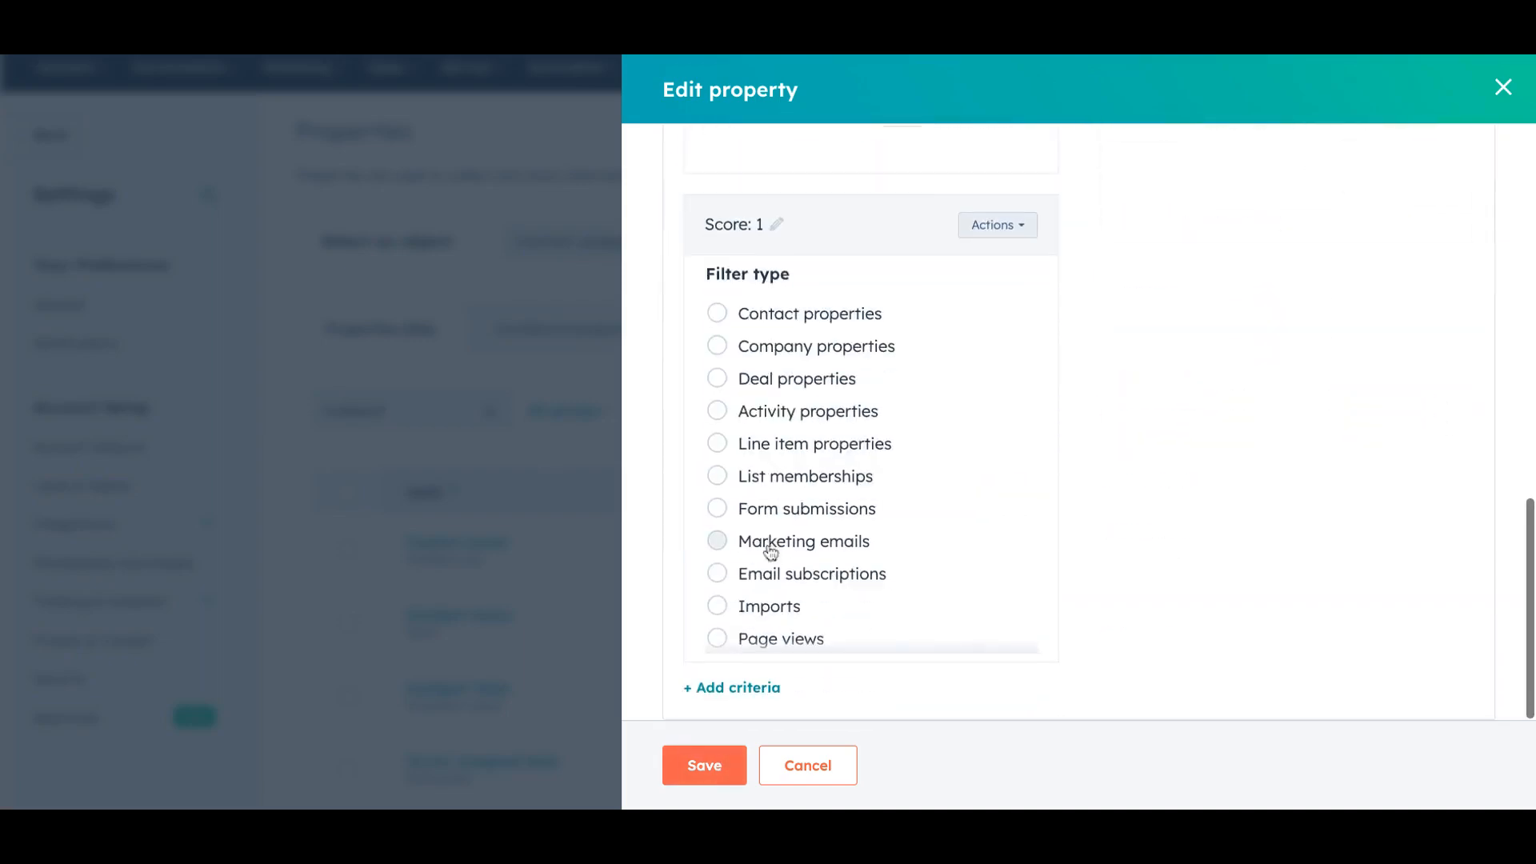
Review the two positive criteria sets and the form submissions filter, and save the HubSpot Score property.
{"action": "scroll", "coordinate": [770, 552], "scroll_direction": "up", "scroll_amount": 10}
{"action": "scroll", "coordinate": [808, 593], "scroll_direction": "down", "scroll_amount": 5}
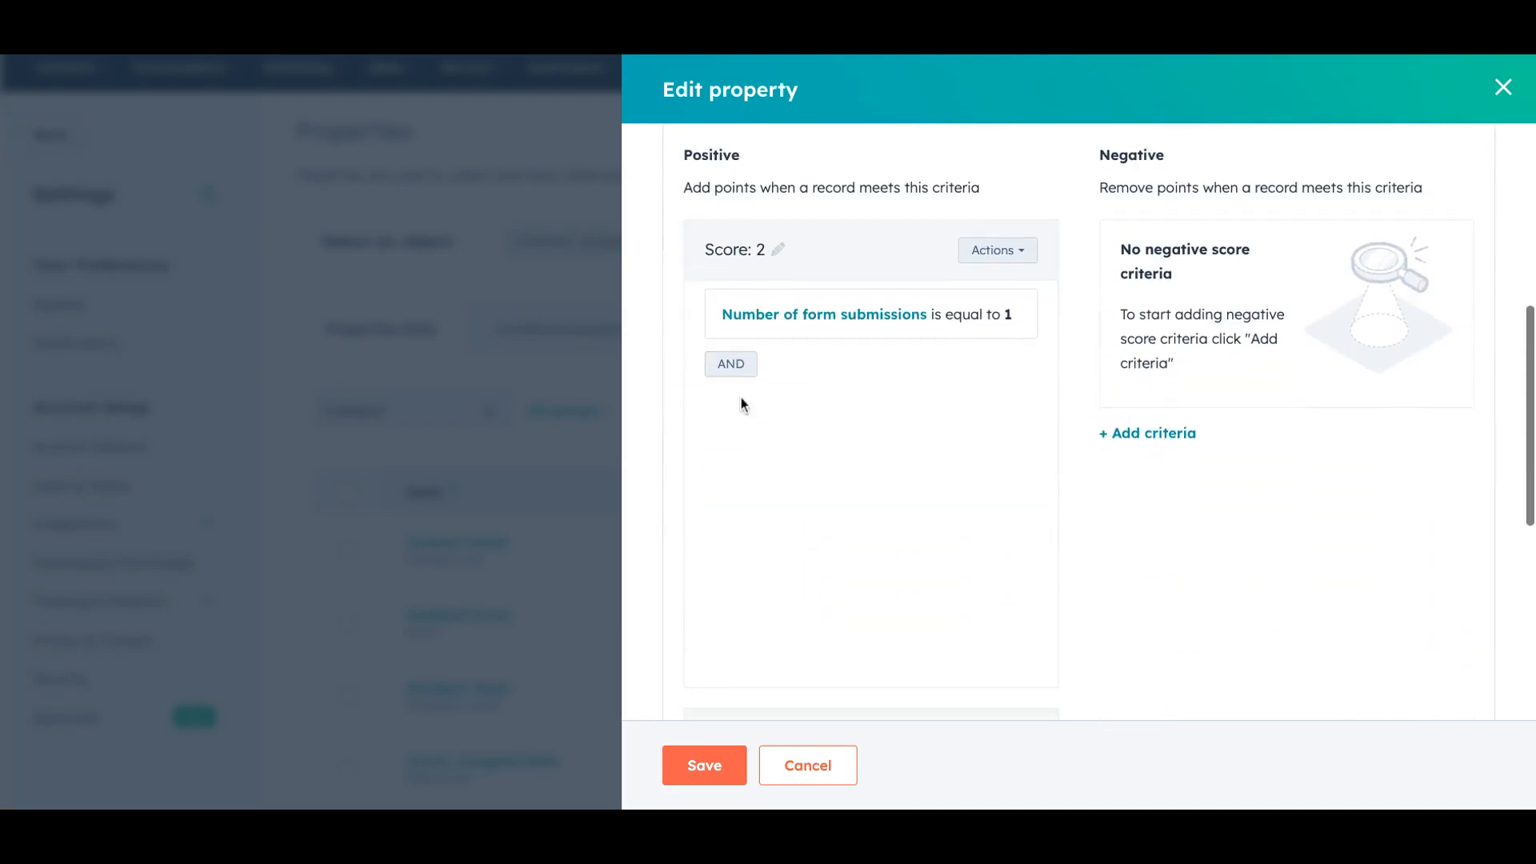
{"action": "scroll", "coordinate": [746, 408], "scroll_direction": "down", "scroll_amount": 1}
{"action": "scroll", "coordinate": [742, 627], "scroll_direction": "down", "scroll_amount": 3}
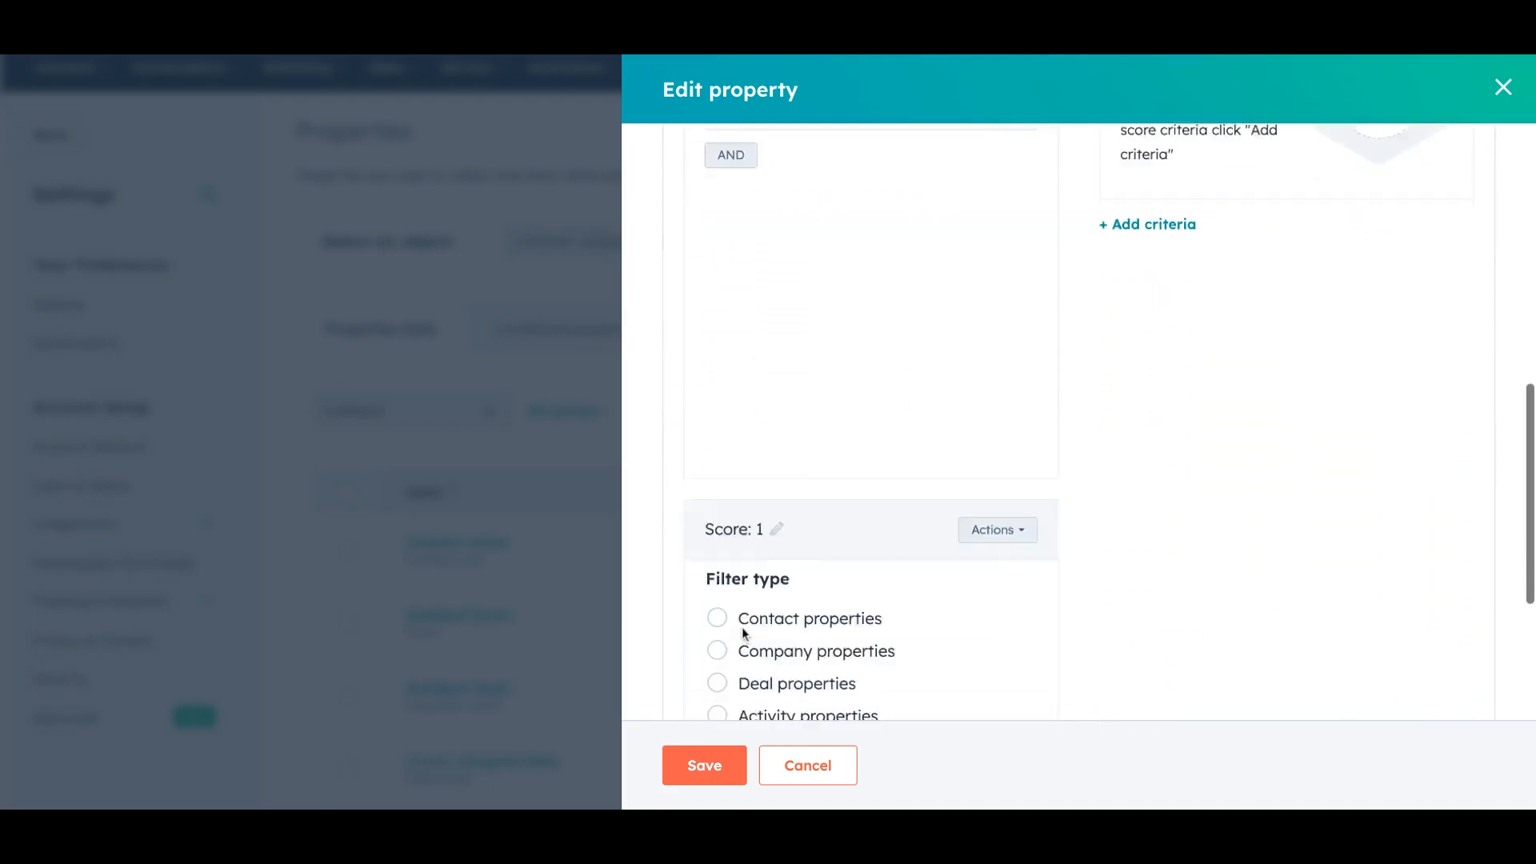
{"action": "scroll", "coordinate": [763, 290], "scroll_direction": "down", "scroll_amount": 4}
{"action": "scroll", "coordinate": [767, 264], "scroll_direction": "up", "scroll_amount": 8}
{"action": "scroll", "coordinate": [862, 663], "scroll_direction": "down", "scroll_amount": 2}
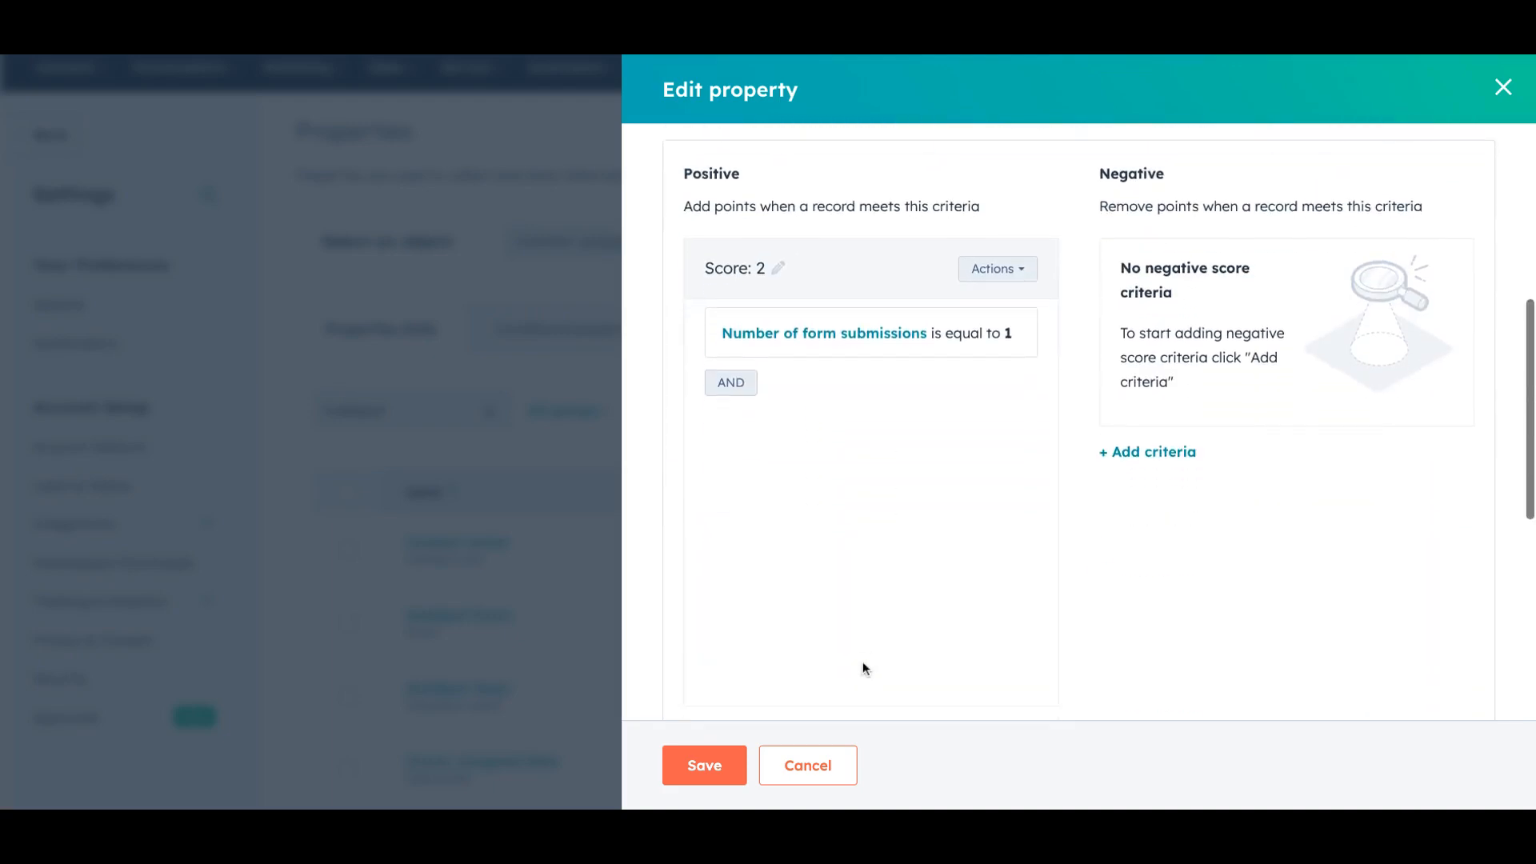
{"action": "scroll", "coordinate": [862, 661], "scroll_direction": "down", "scroll_amount": 1}
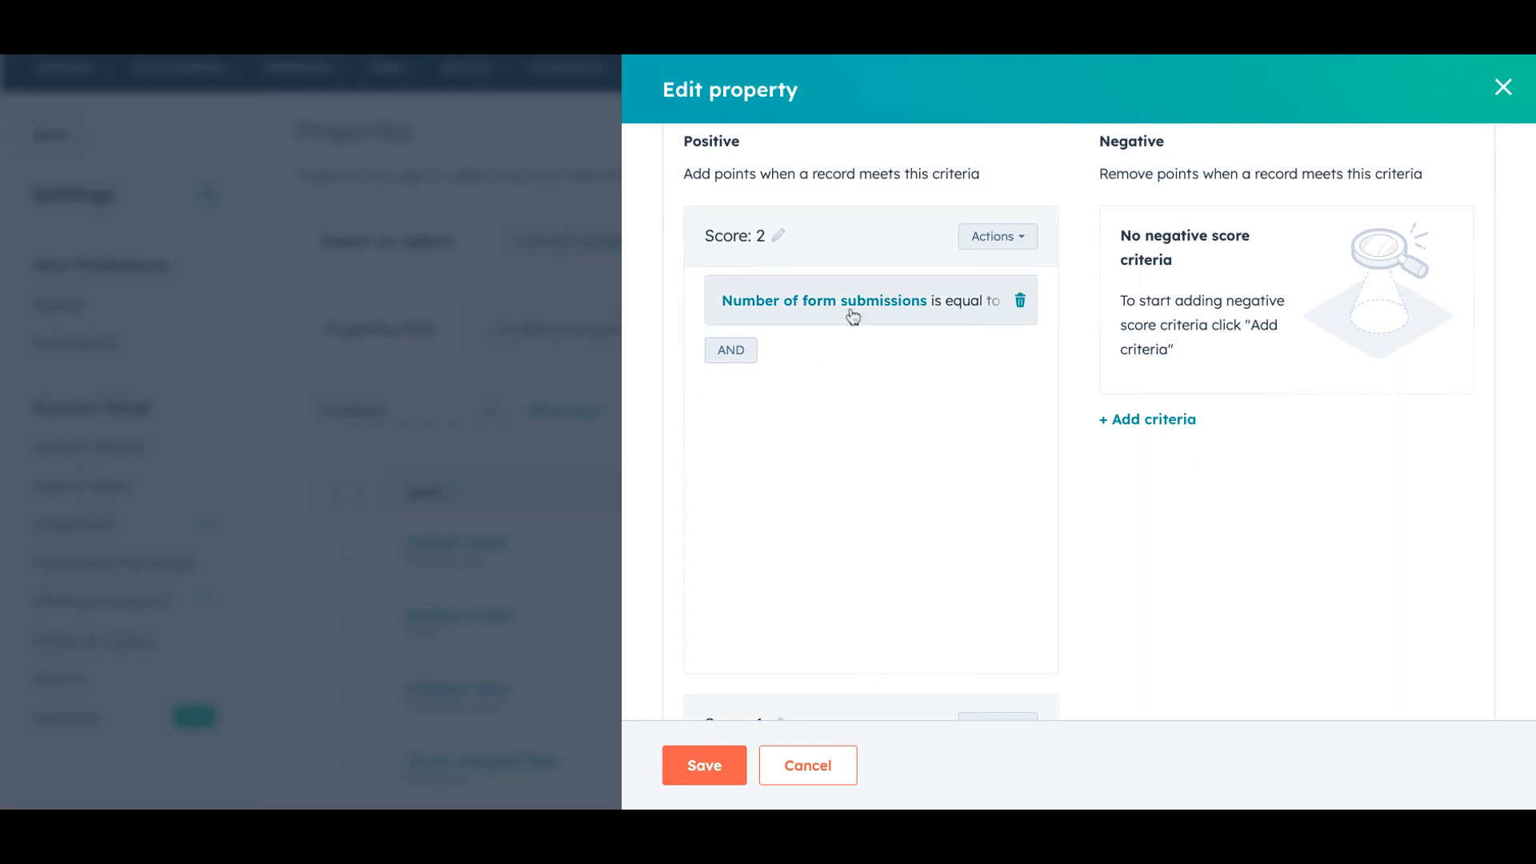
{"action": "scroll", "coordinate": [820, 413], "scroll_direction": "up", "scroll_amount": 2}
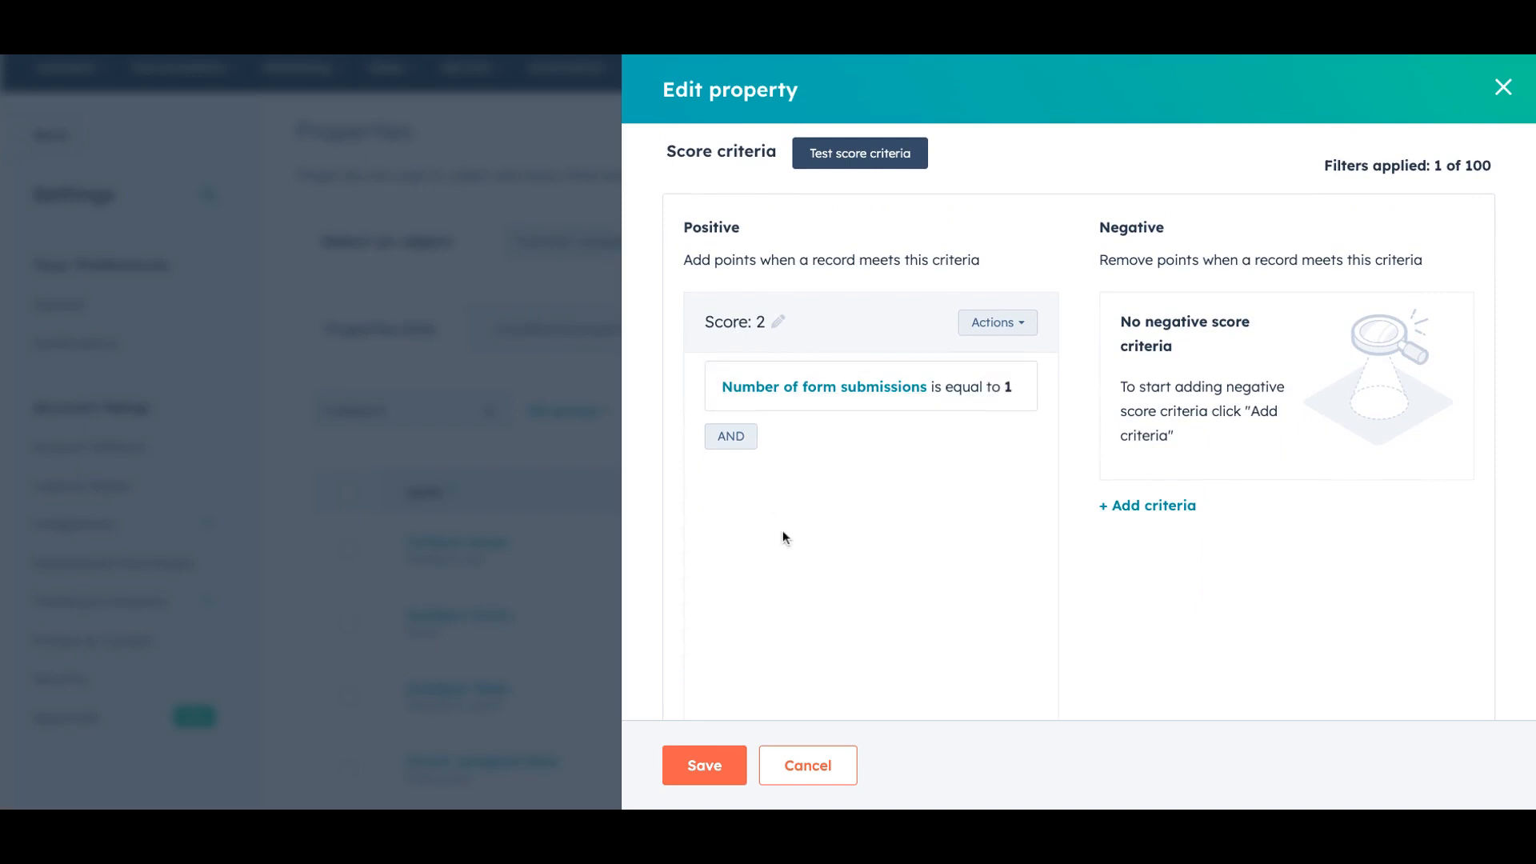
{"action": "left_click", "coordinate": [714, 766]}
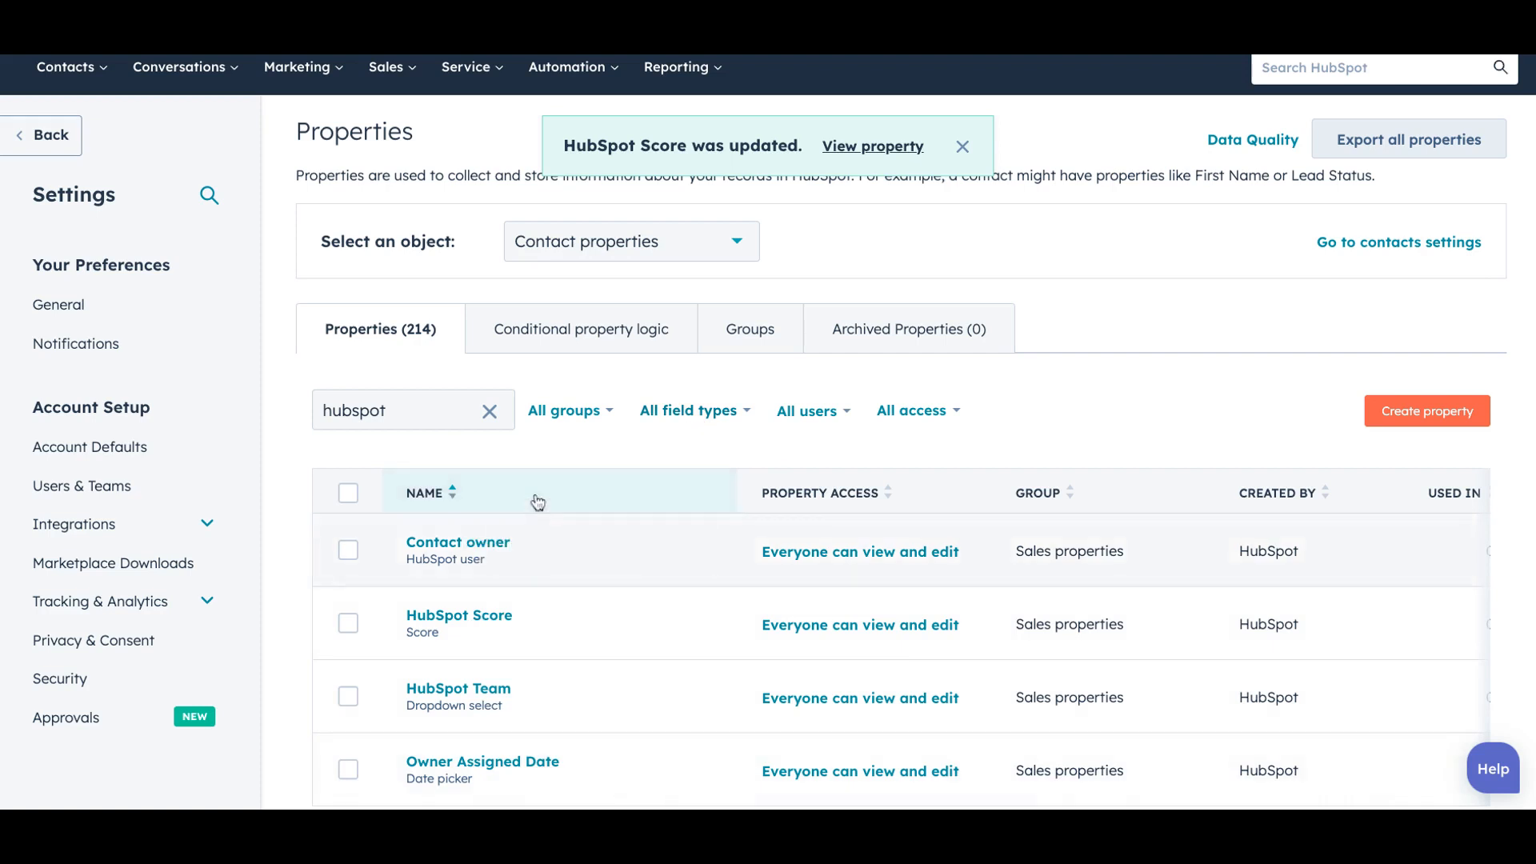
Switch the properties list to Company properties and clear the search text.
{"action": "left_click", "coordinate": [574, 248]}
{"action": "left_click", "coordinate": [575, 350]}
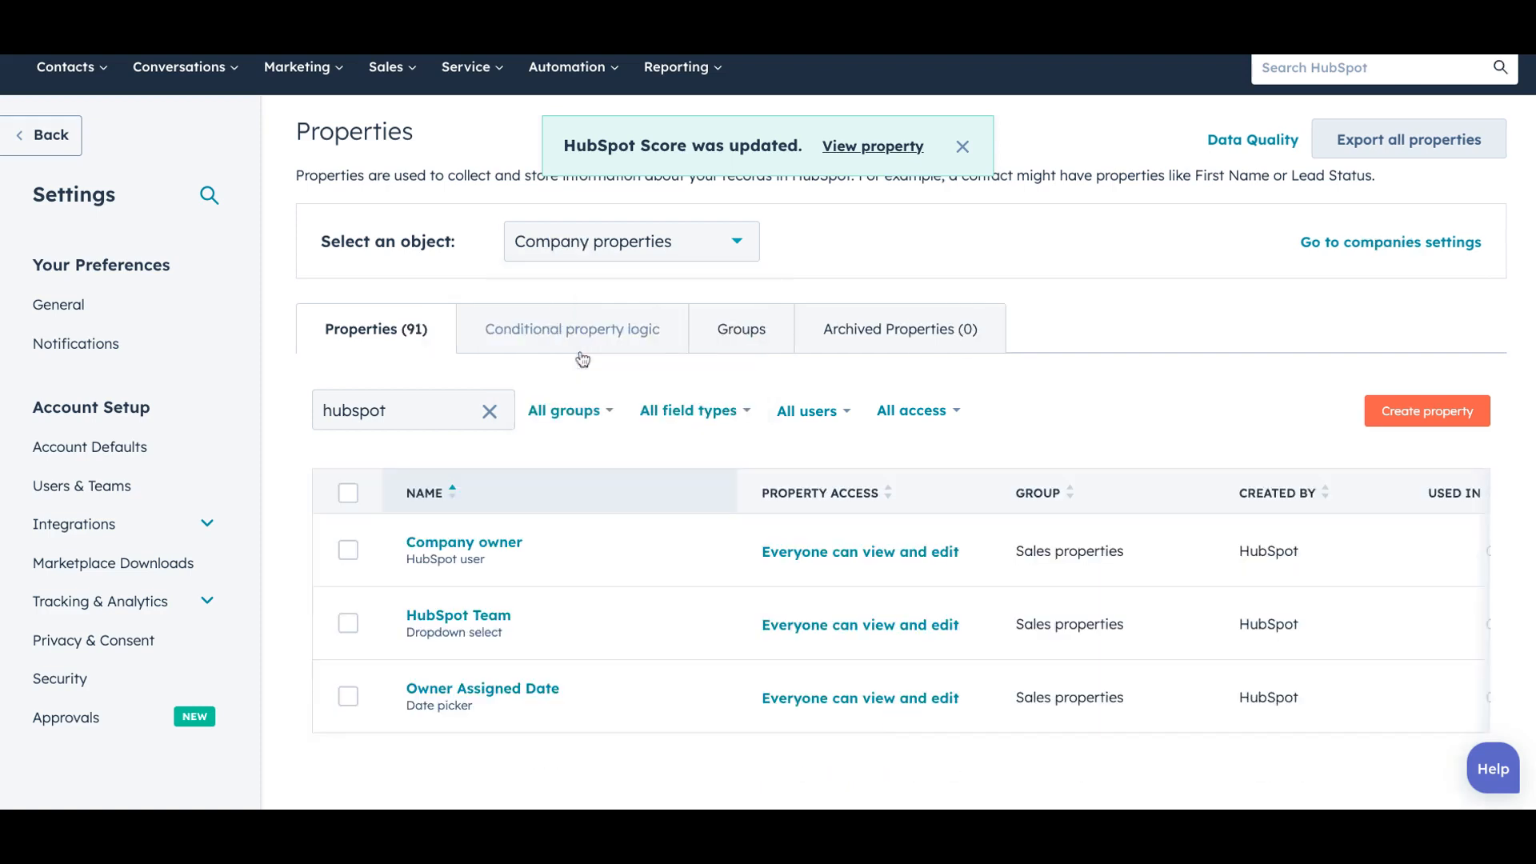
{"action": "mouse_move", "coordinate": [501, 521]}
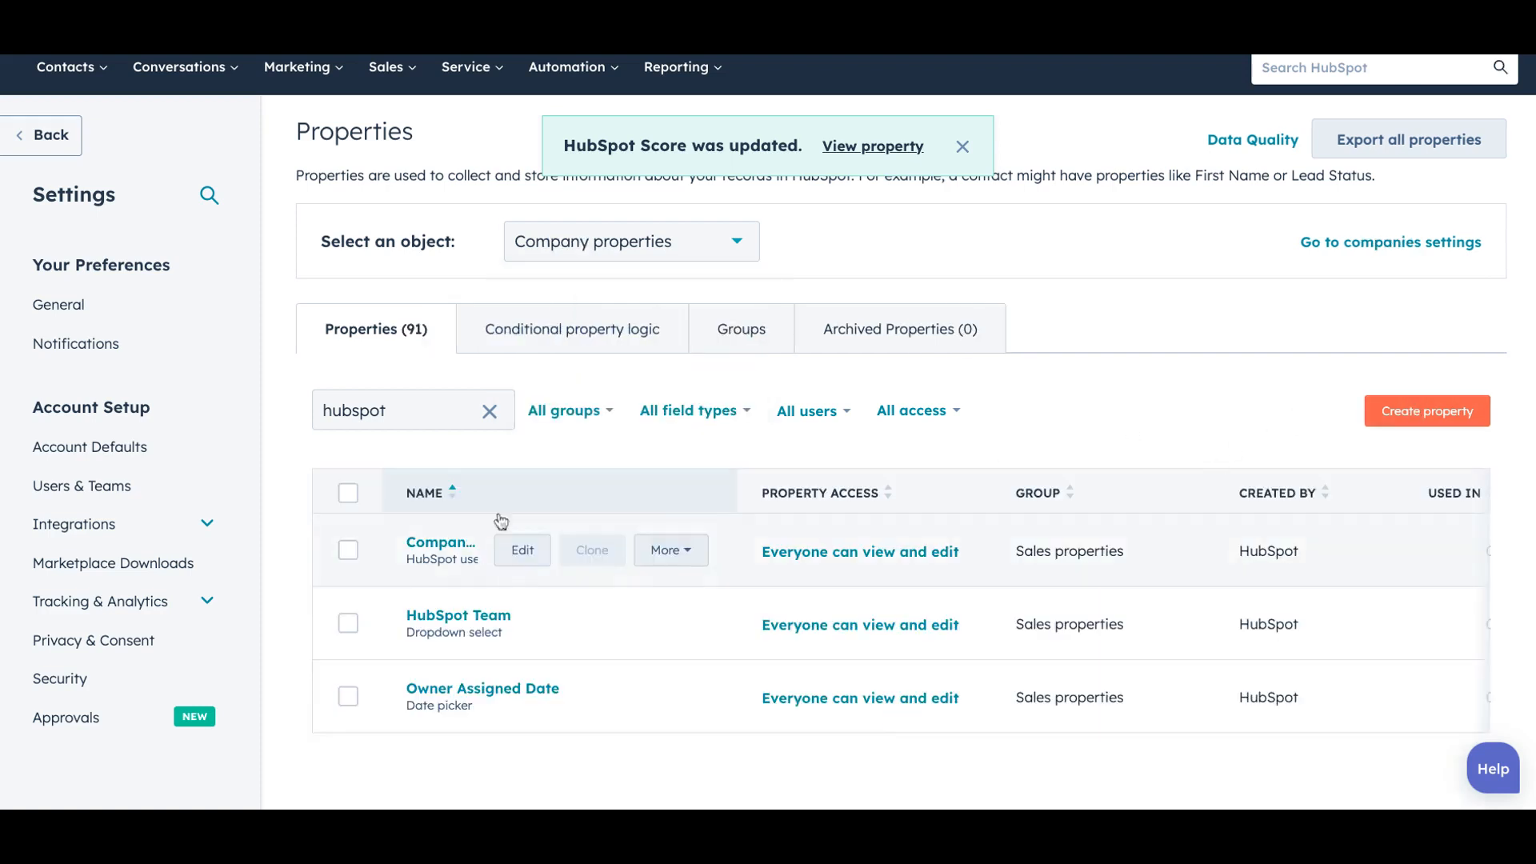
{"action": "left_click", "coordinate": [489, 411]}
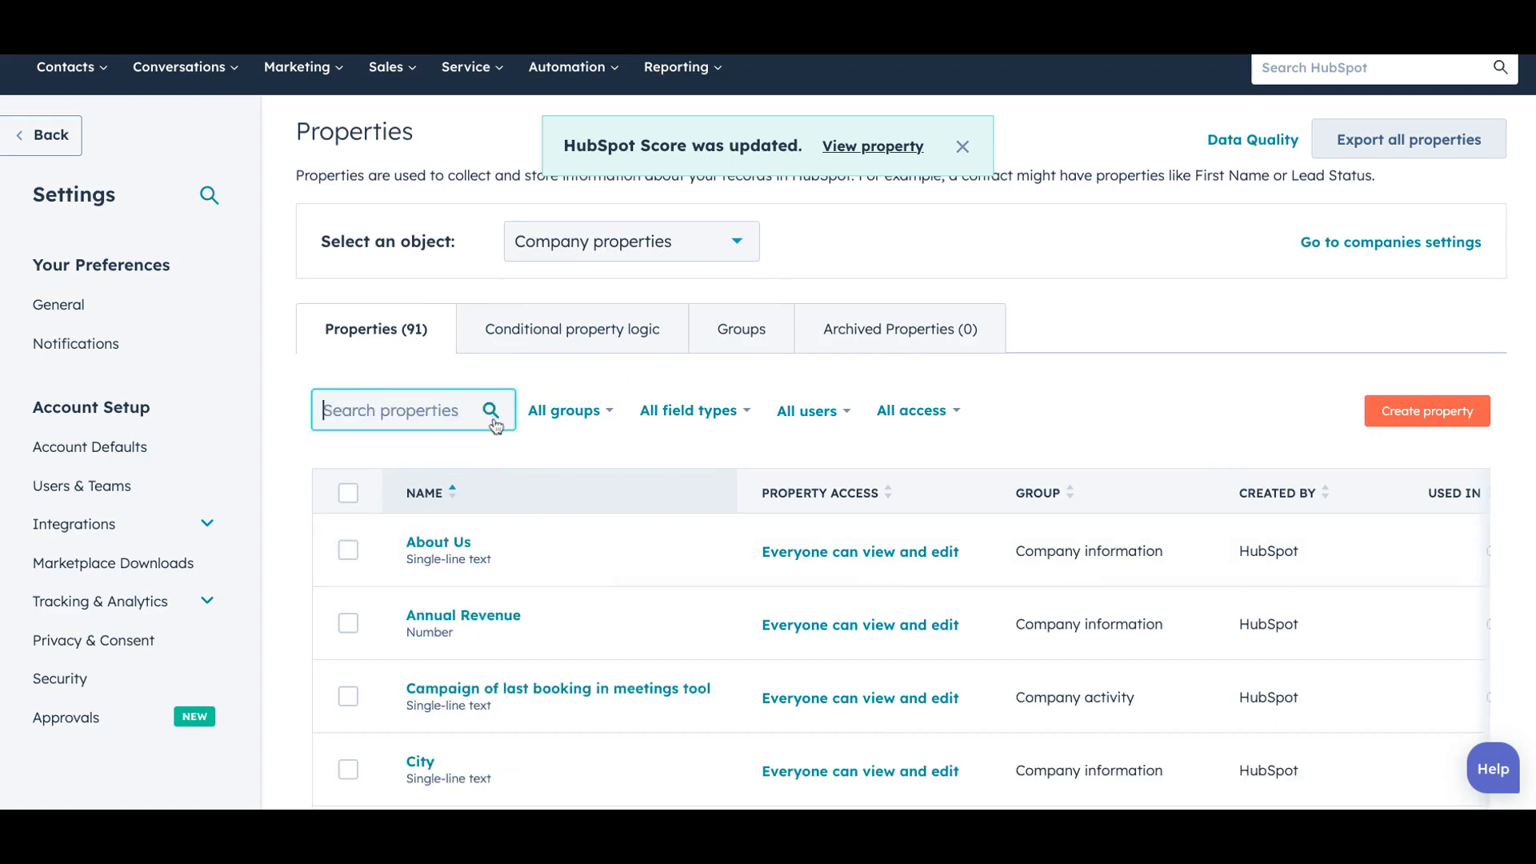
Start a new company property in the Company information group with the label "Company Score" and continue to its field type.
{"action": "left_click", "coordinate": [1392, 411]}
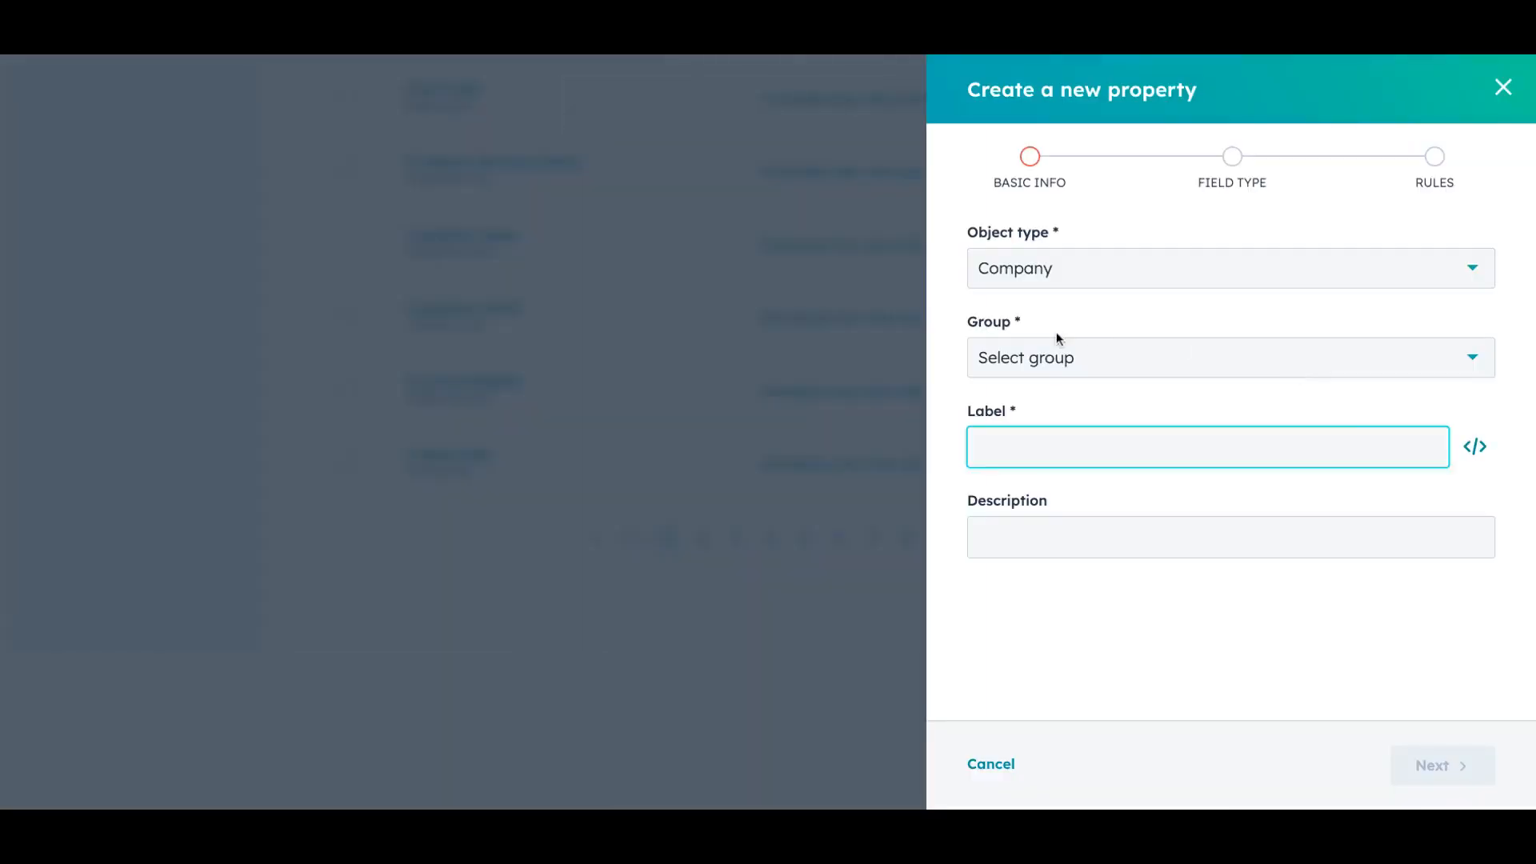
{"action": "left_click", "coordinate": [1024, 364]}
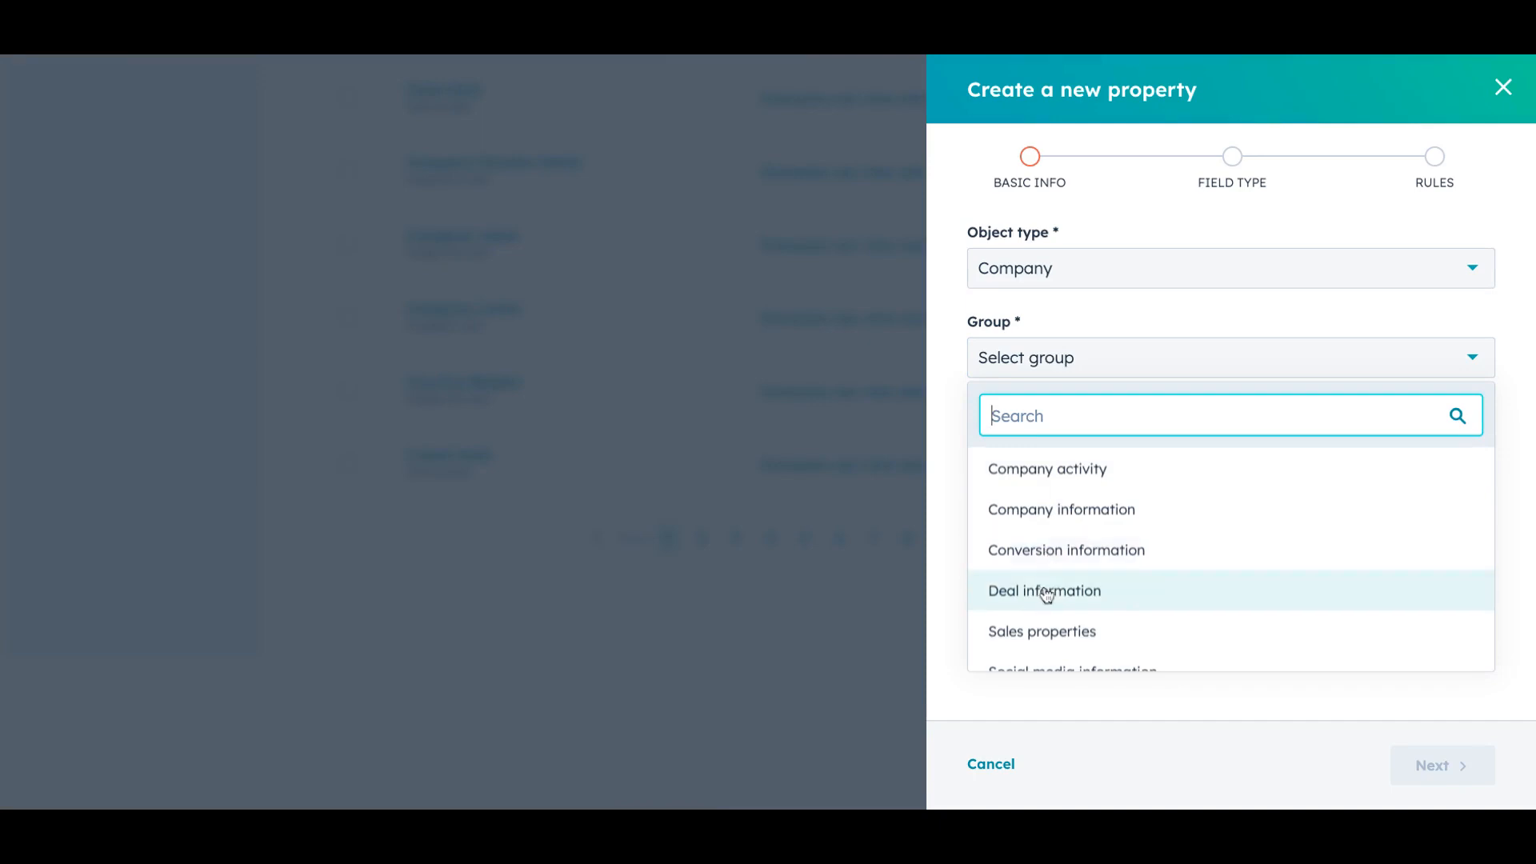
{"action": "left_click", "coordinate": [1043, 512]}
{"action": "left_click", "coordinate": [1025, 453]}
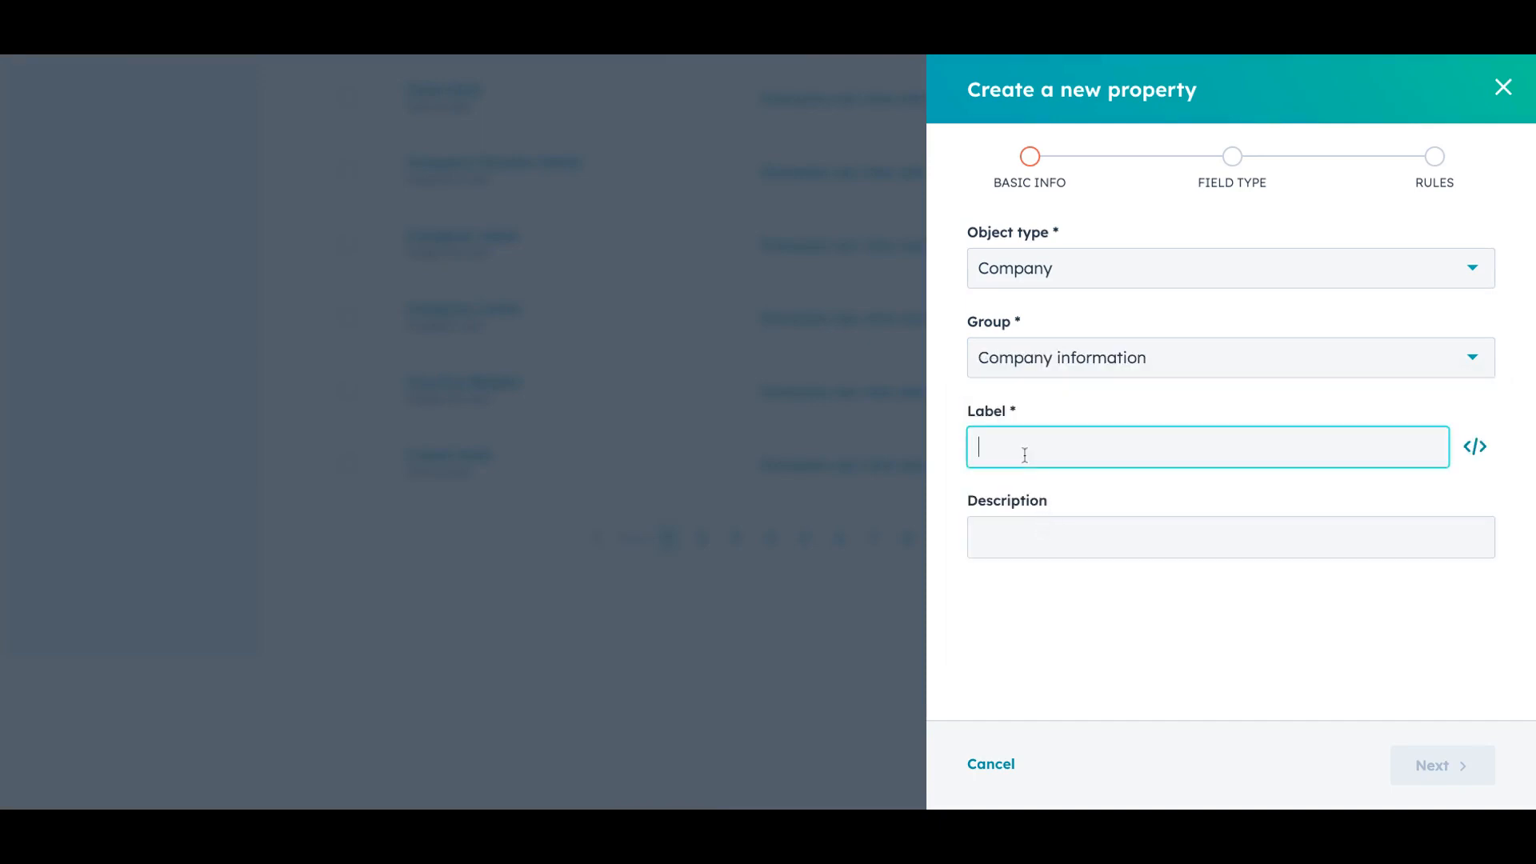
{"action": "type", "text": "Compan"}
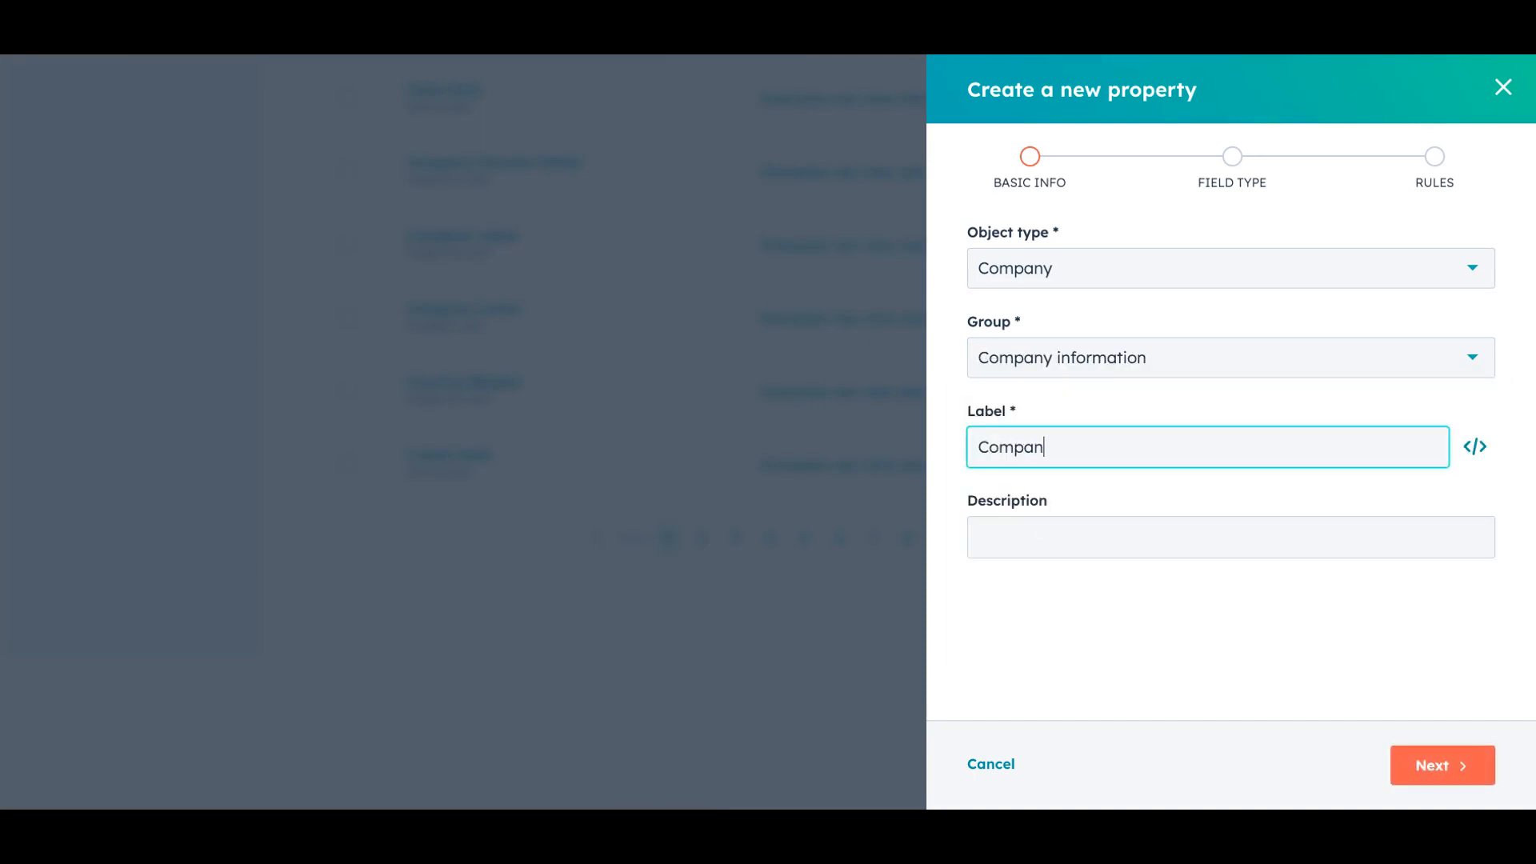
{"action": "type", "text": "y Score"}
{"action": "left_click", "coordinate": [1474, 766]}
Set the Company Score property's field type to Score and continue to its score criteria.
{"action": "left_click", "coordinate": [1136, 320]}
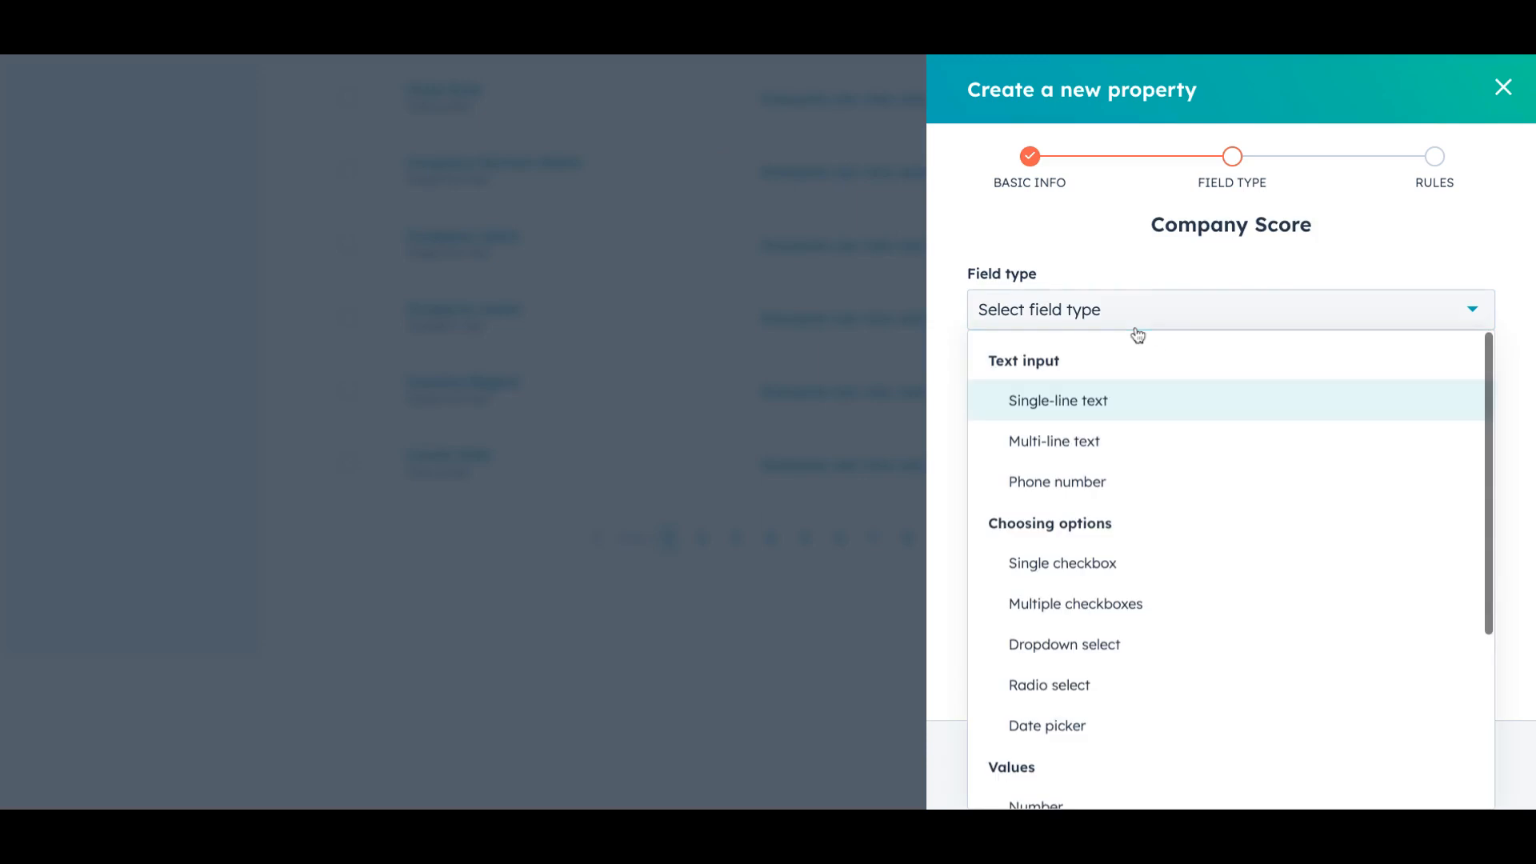
{"action": "scroll", "coordinate": [1128, 652], "scroll_direction": "down", "scroll_amount": 3}
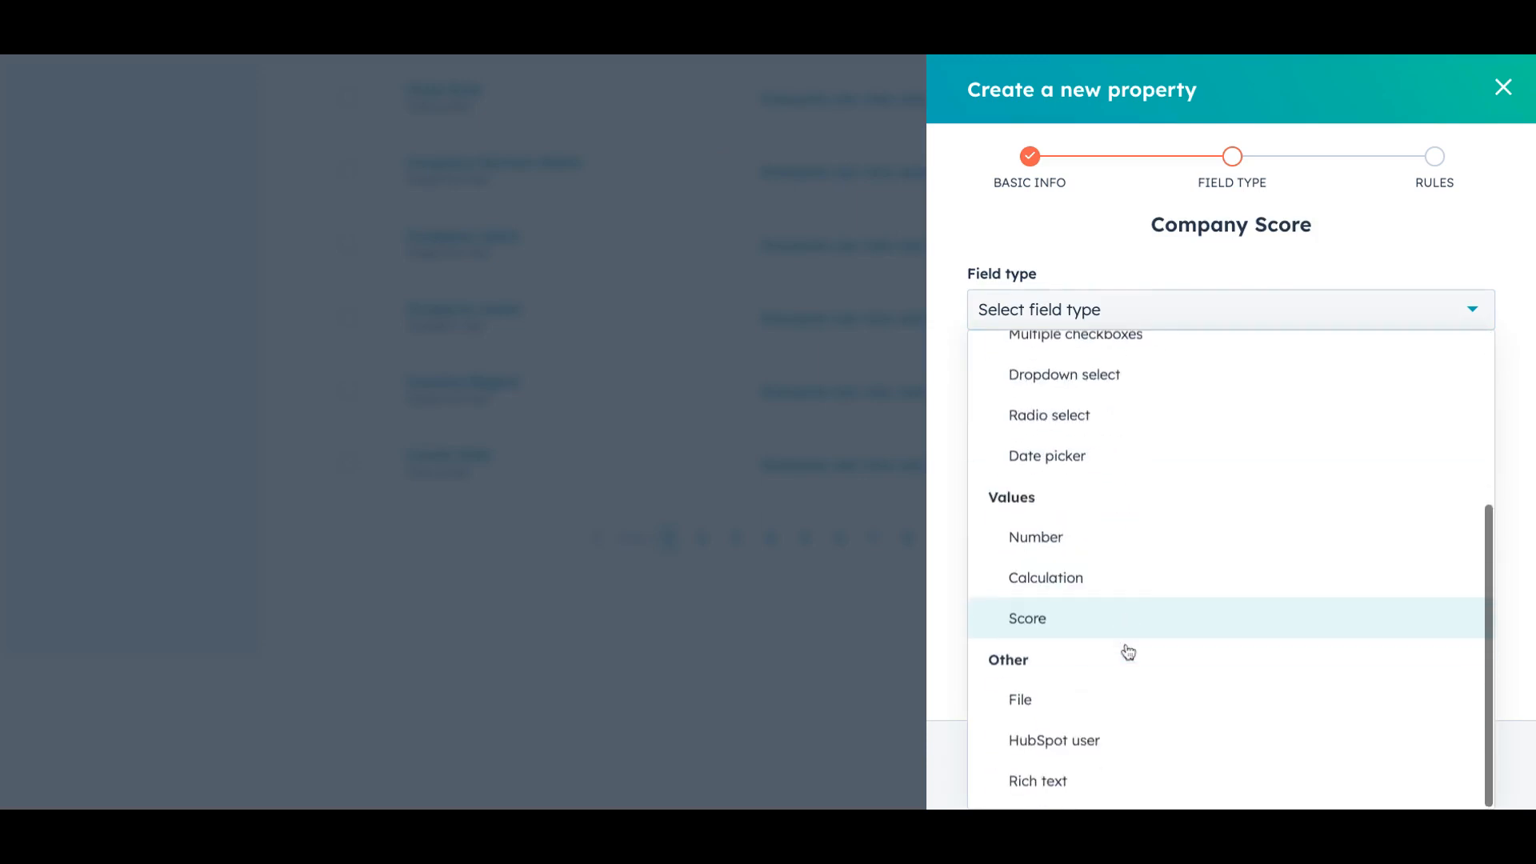
{"action": "left_click", "coordinate": [1073, 617]}
{"action": "left_click", "coordinate": [1443, 768]}
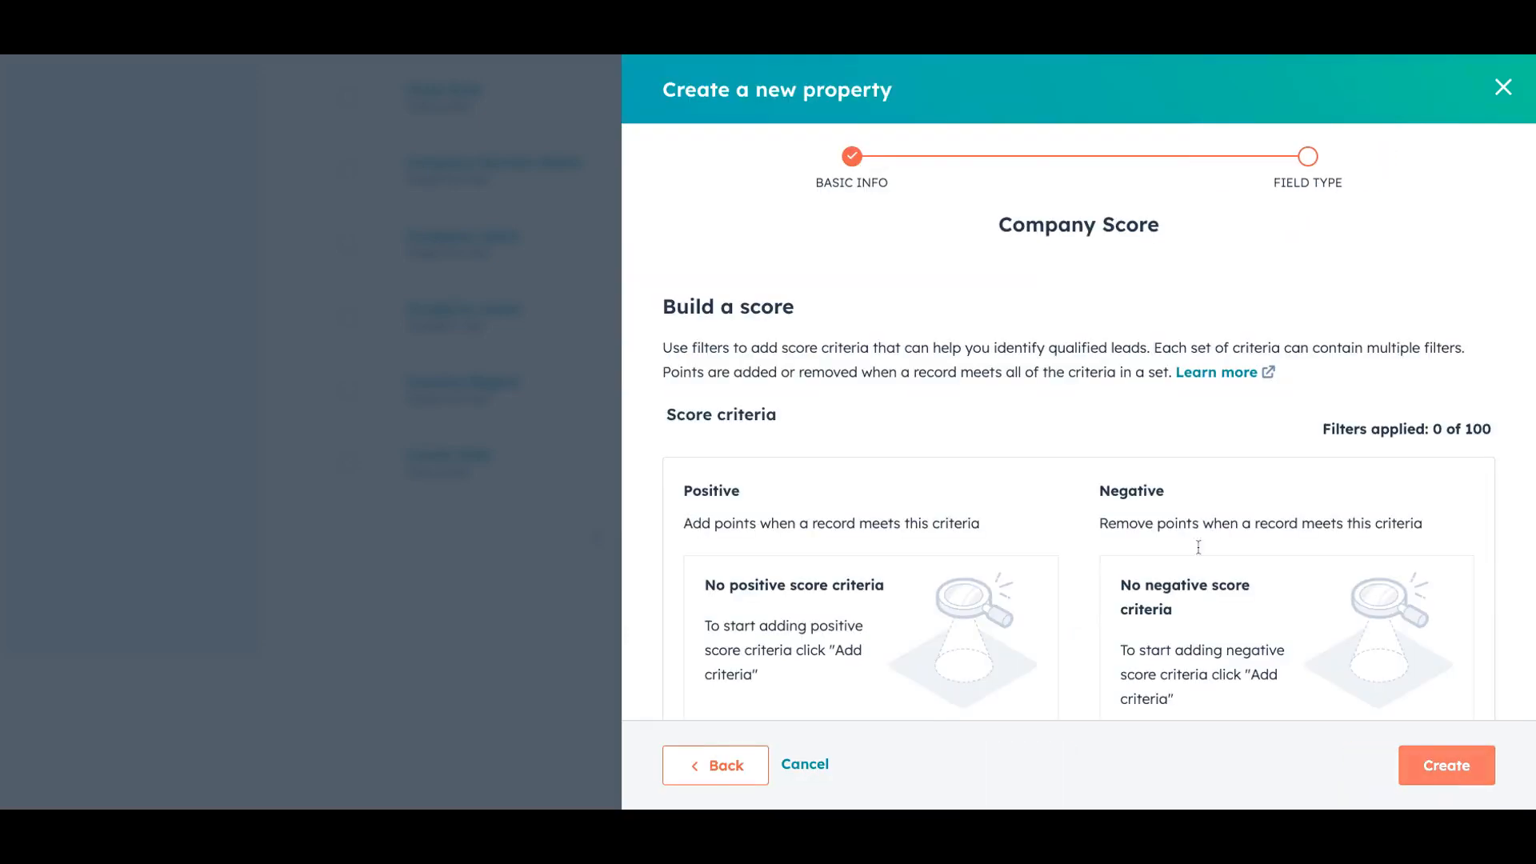
{"action": "scroll", "coordinate": [970, 557], "scroll_direction": "down", "scroll_amount": 2}
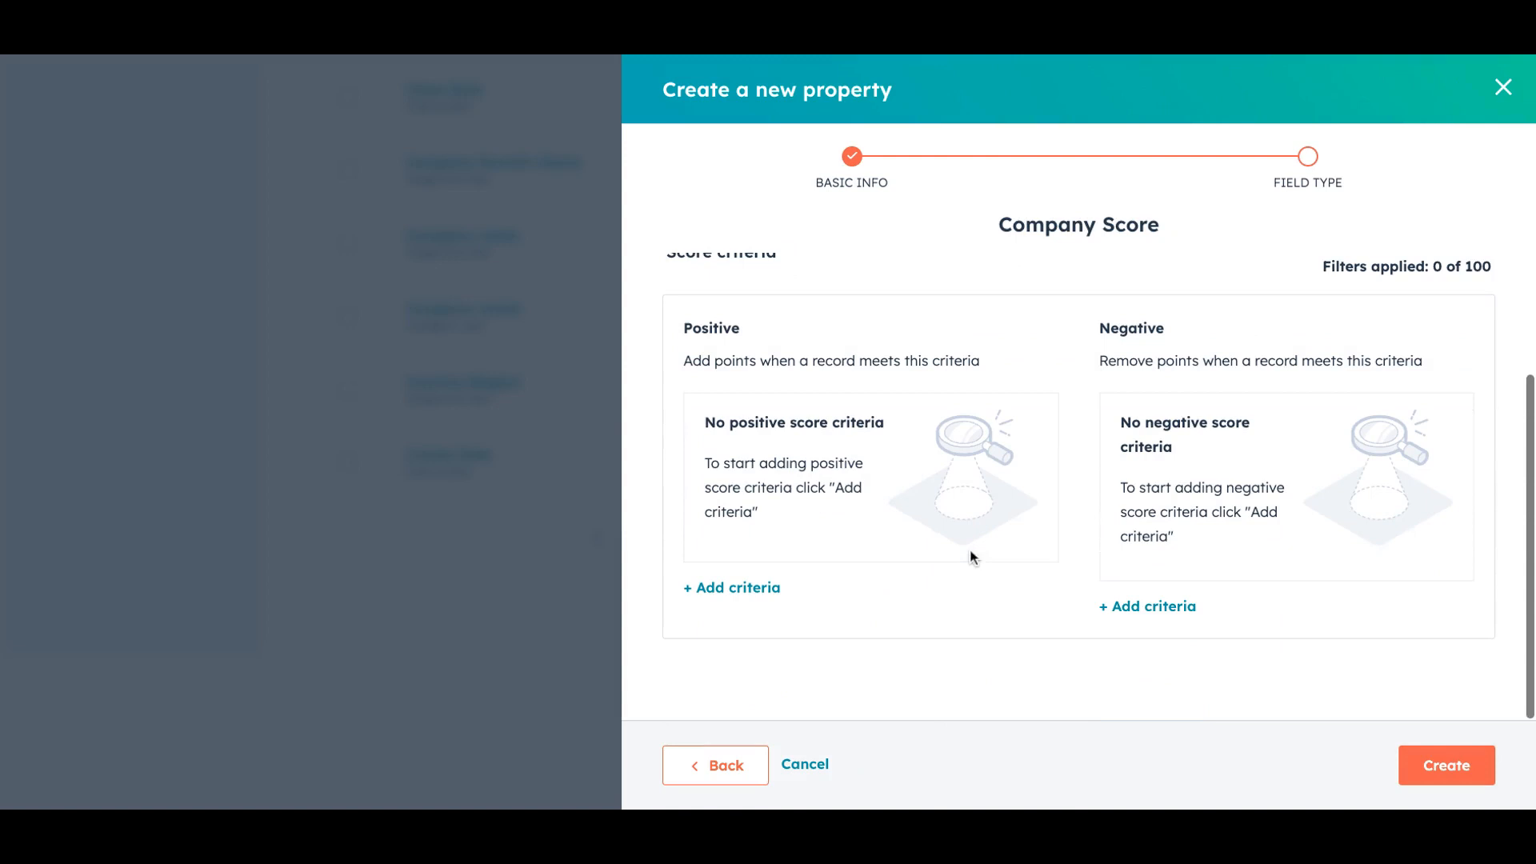
Add a positive score criterion to Company Score that filters on the Industry company property.
{"action": "left_click", "coordinate": [708, 589]}
{"action": "left_click", "coordinate": [748, 508]}
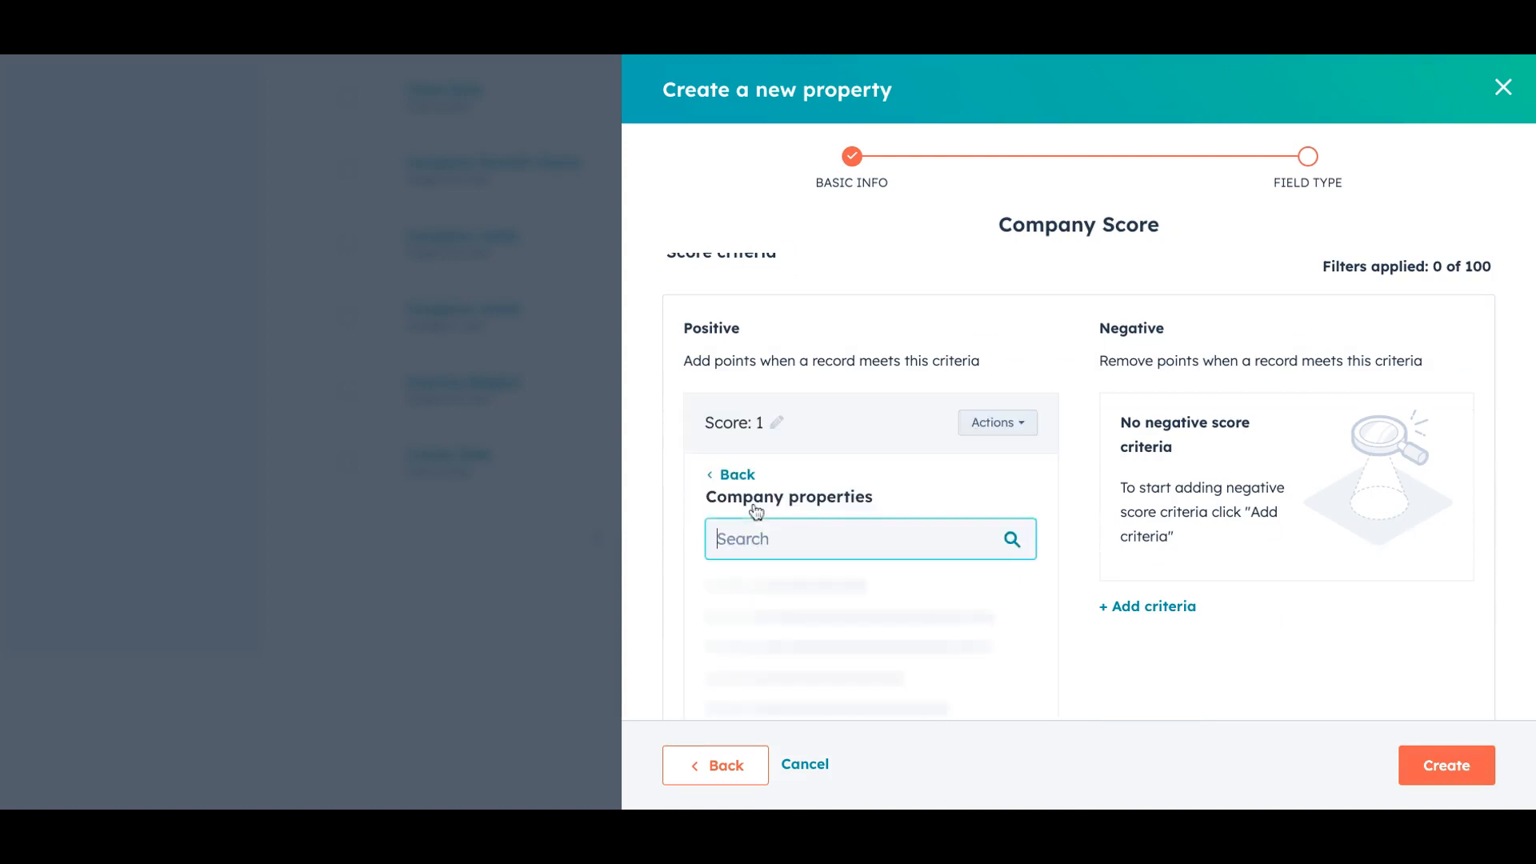
{"action": "type", "text": "ind"}
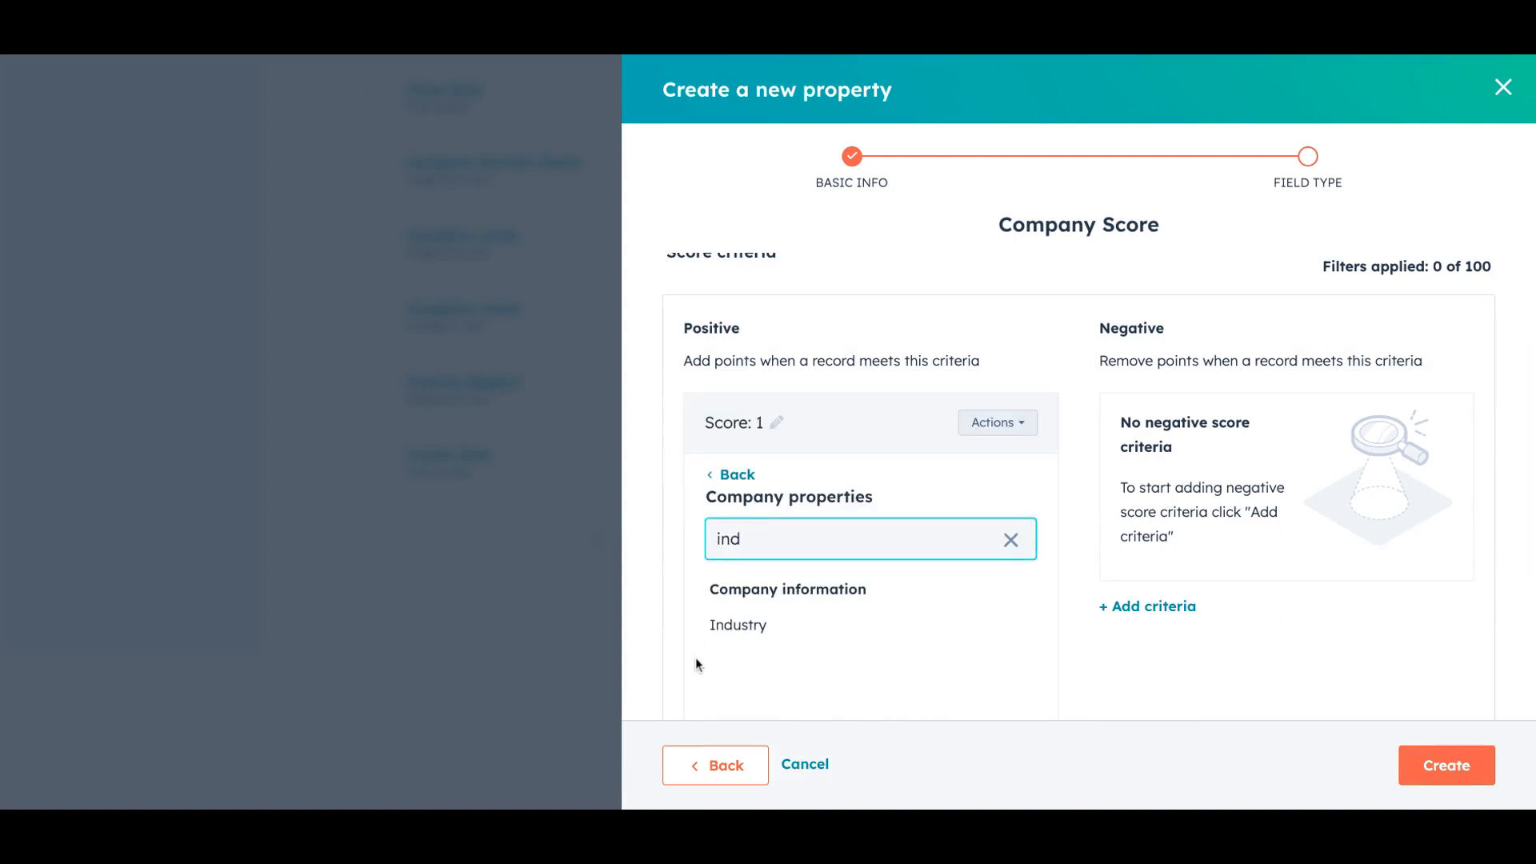
{"action": "left_click", "coordinate": [734, 630]}
{"action": "scroll", "coordinate": [765, 645], "scroll_direction": "down", "scroll_amount": 2}
{"action": "scroll", "coordinate": [724, 649], "scroll_direction": "up", "scroll_amount": 1}
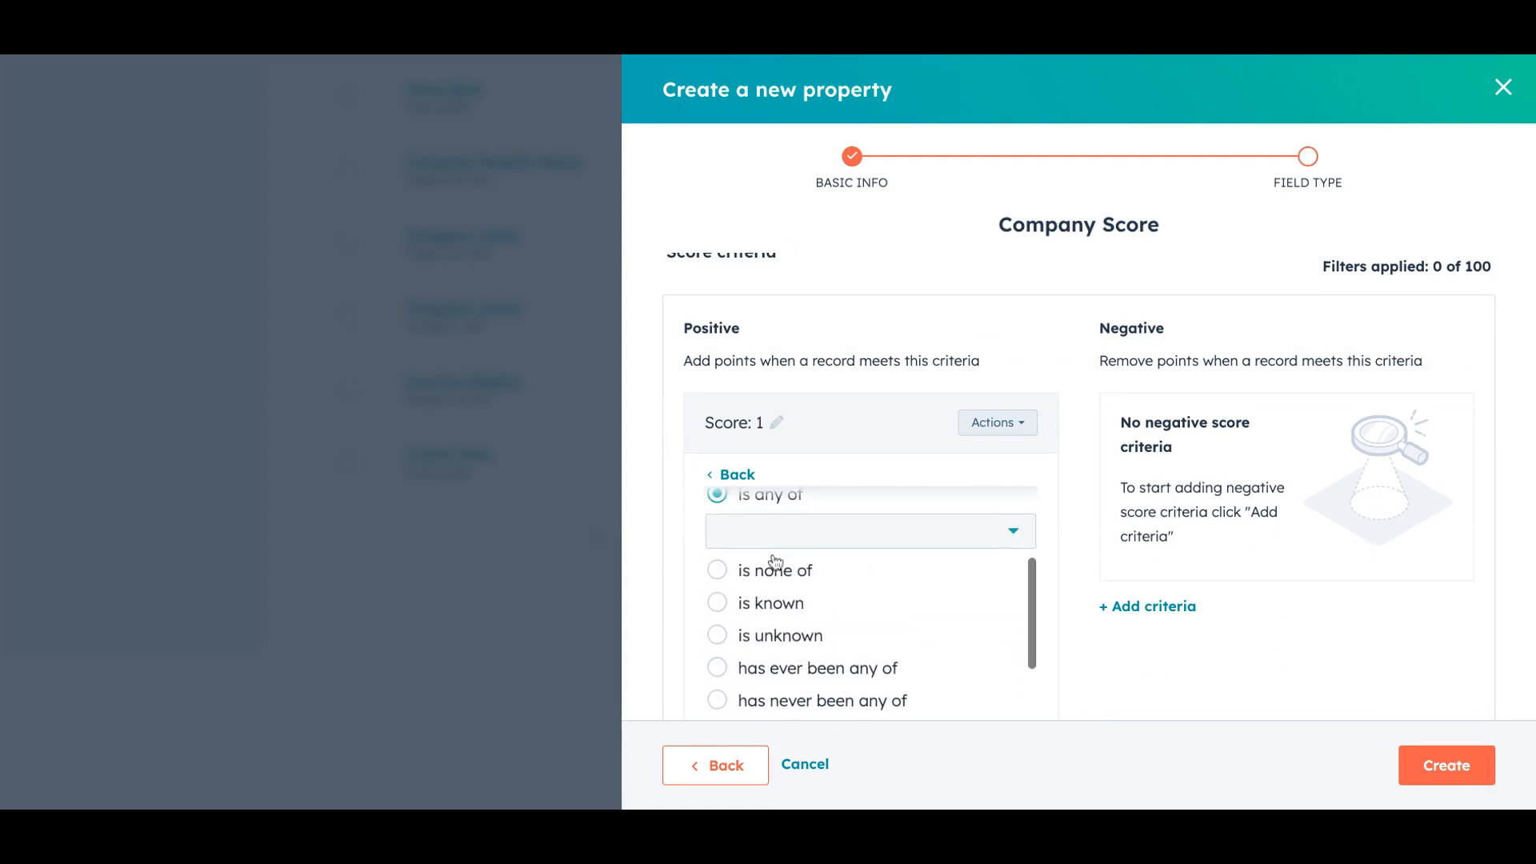
Set the Industry criterion to match any of the value Accounting.
{"action": "left_click", "coordinate": [776, 552]}
{"action": "scroll", "coordinate": [792, 457], "scroll_direction": "down", "scroll_amount": 20}
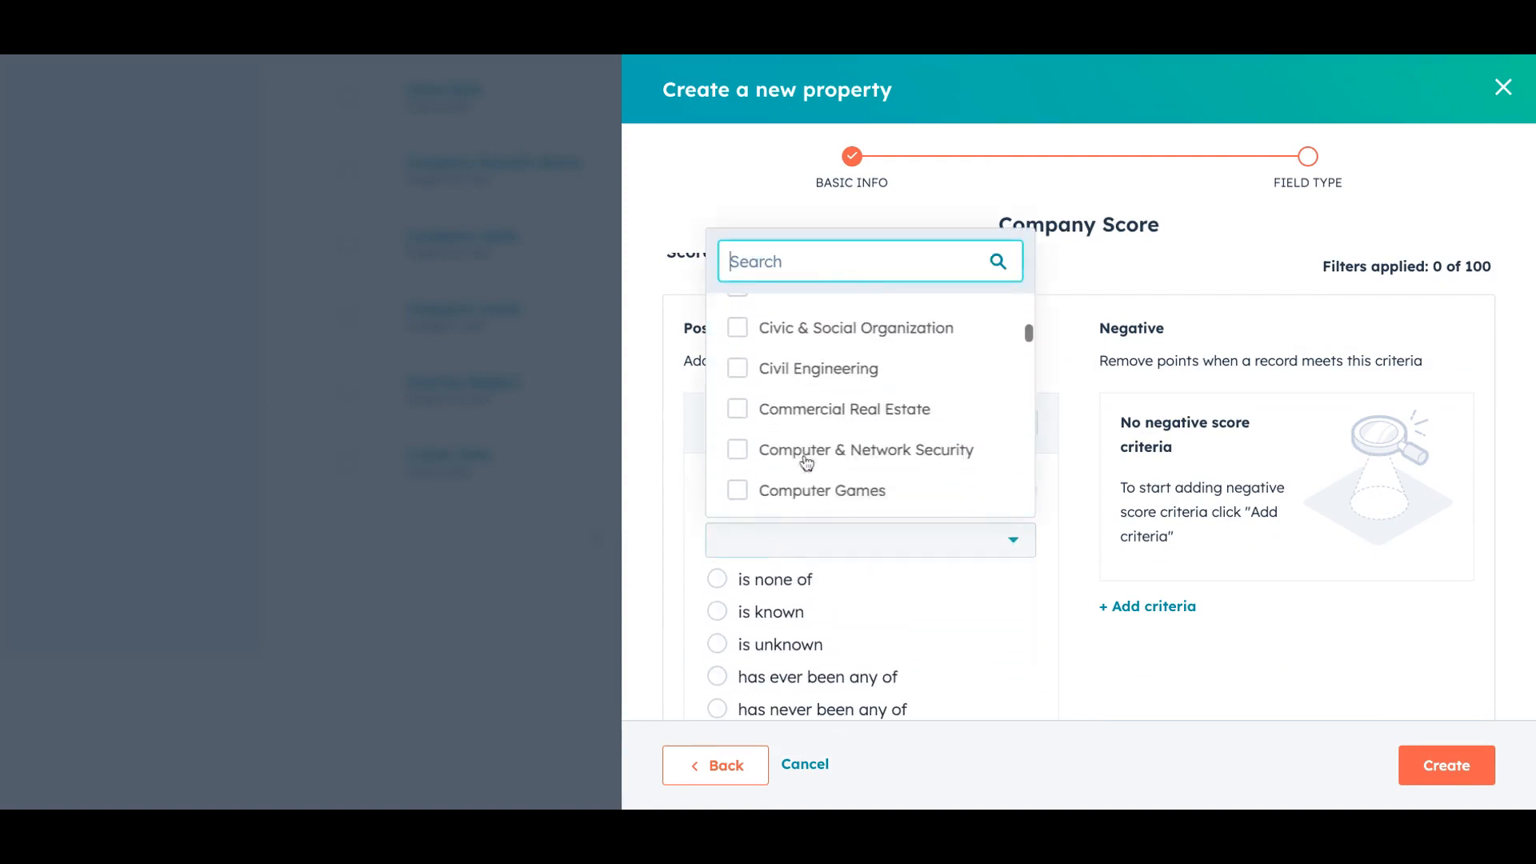
{"action": "scroll", "coordinate": [806, 464], "scroll_direction": "down", "scroll_amount": 15}
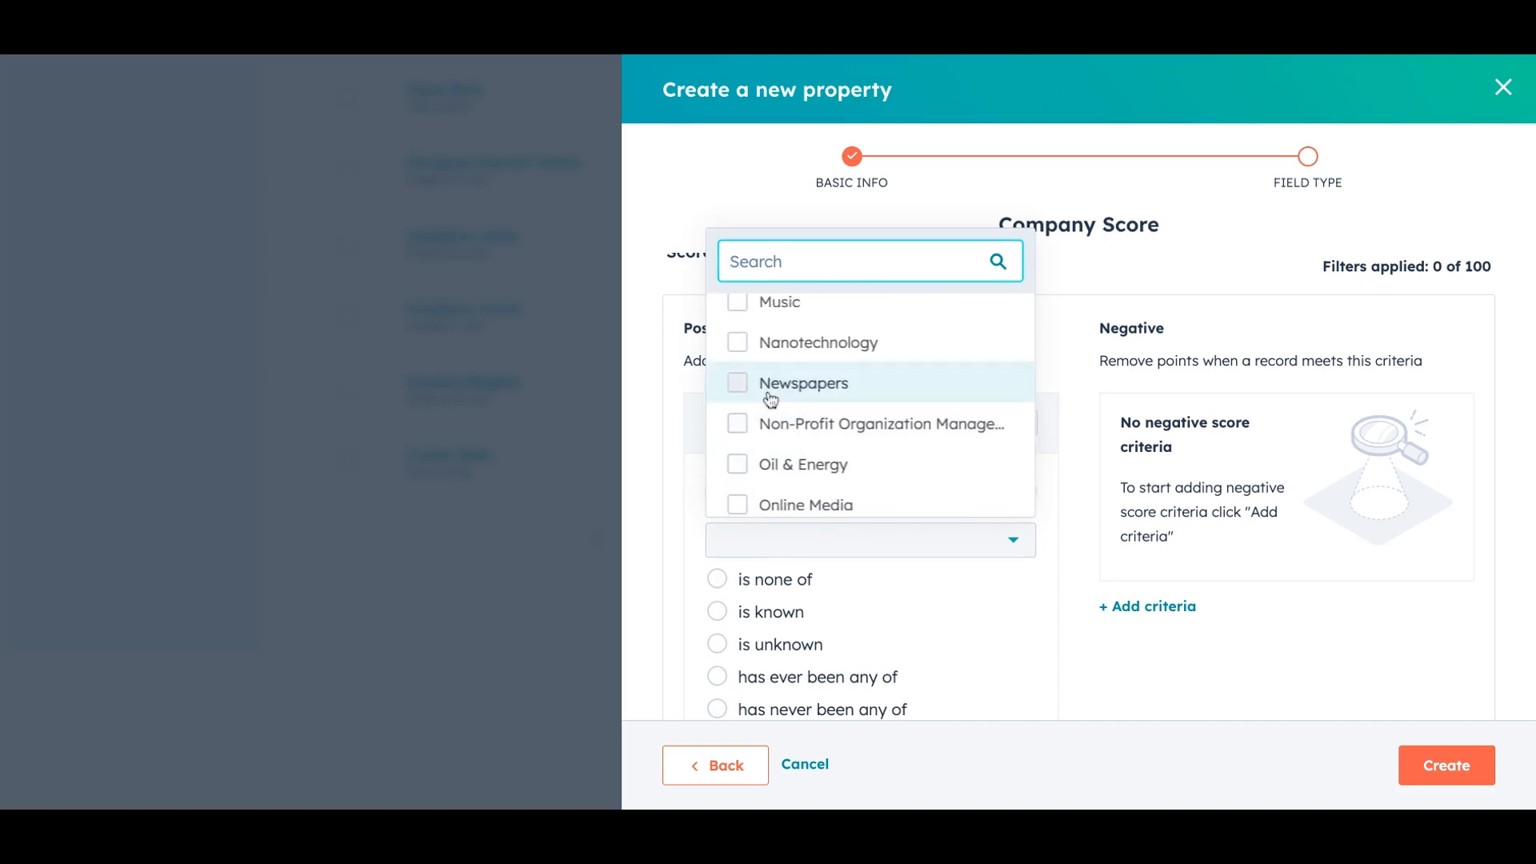
{"action": "scroll", "coordinate": [769, 396], "scroll_direction": "up", "scroll_amount": 15}
{"action": "scroll", "coordinate": [770, 398], "scroll_direction": "up", "scroll_amount": 20}
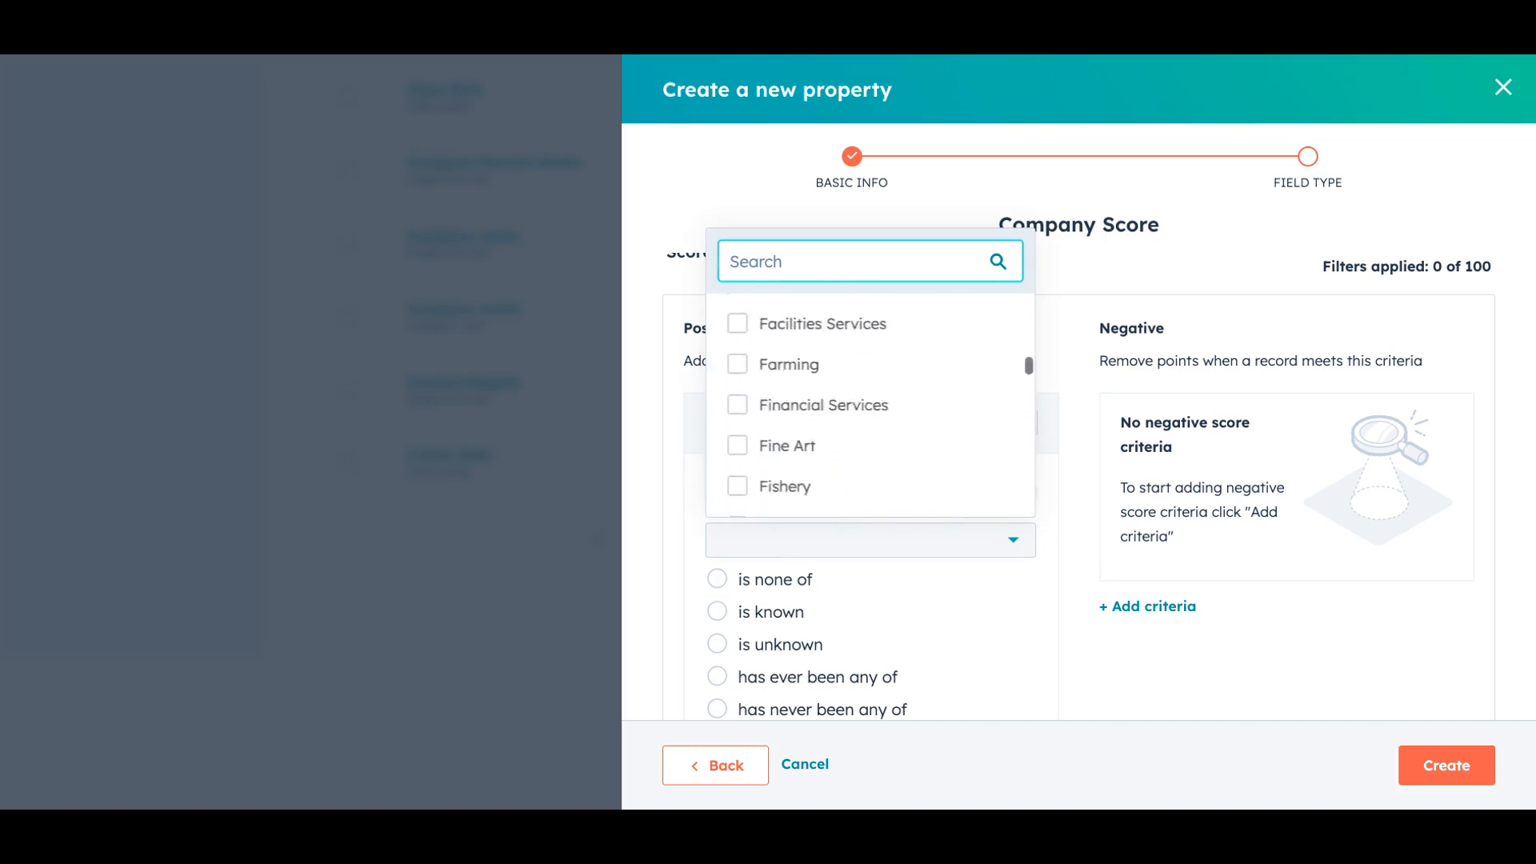
{"action": "scroll", "coordinate": [768, 396], "scroll_direction": "up", "scroll_amount": 3}
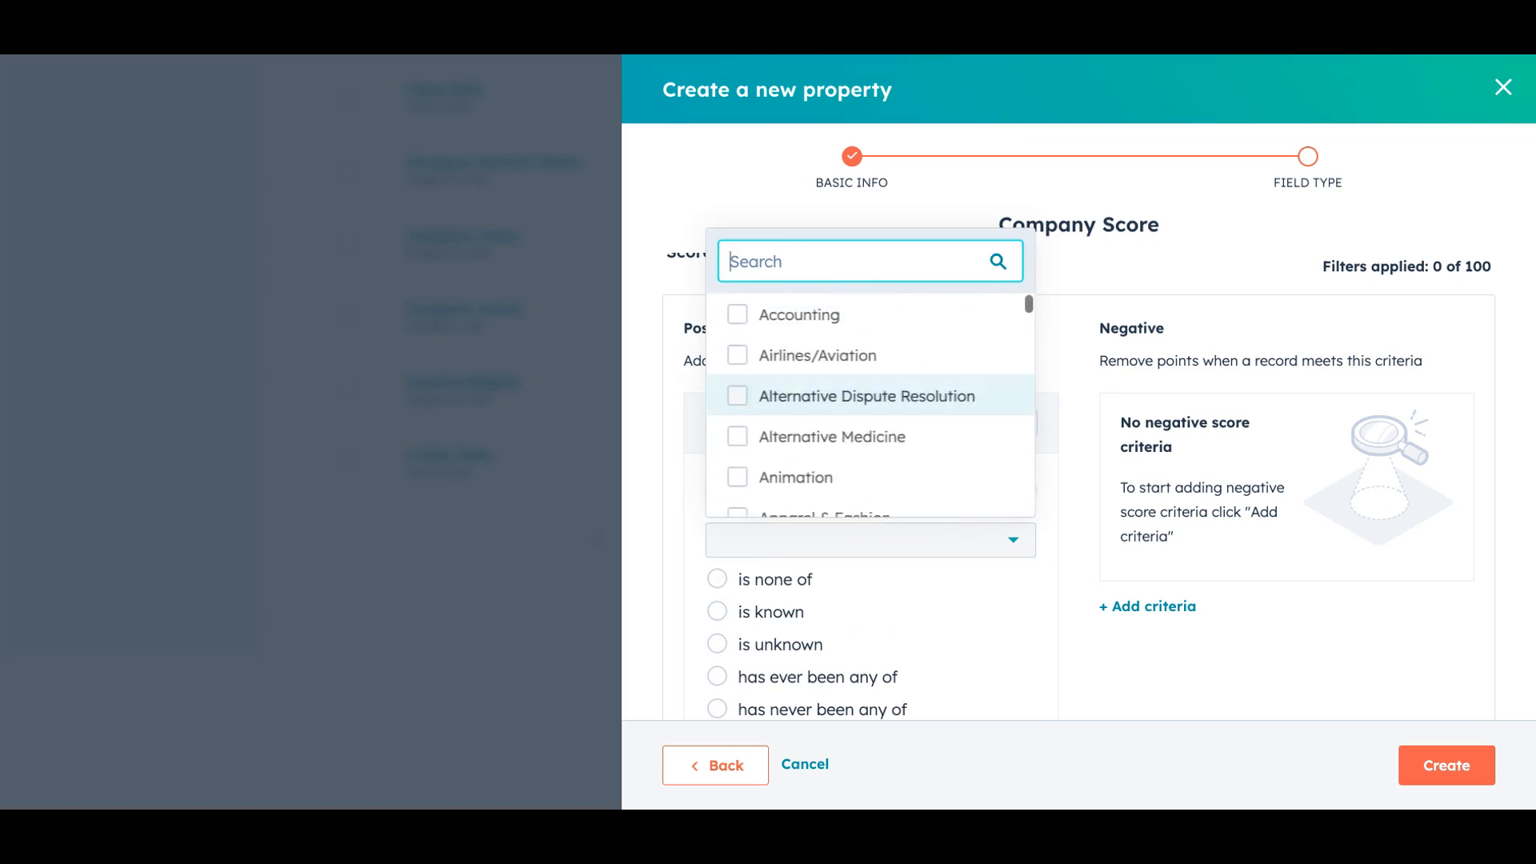
{"action": "left_click", "coordinate": [737, 314]}
{"action": "left_click", "coordinate": [676, 472]}
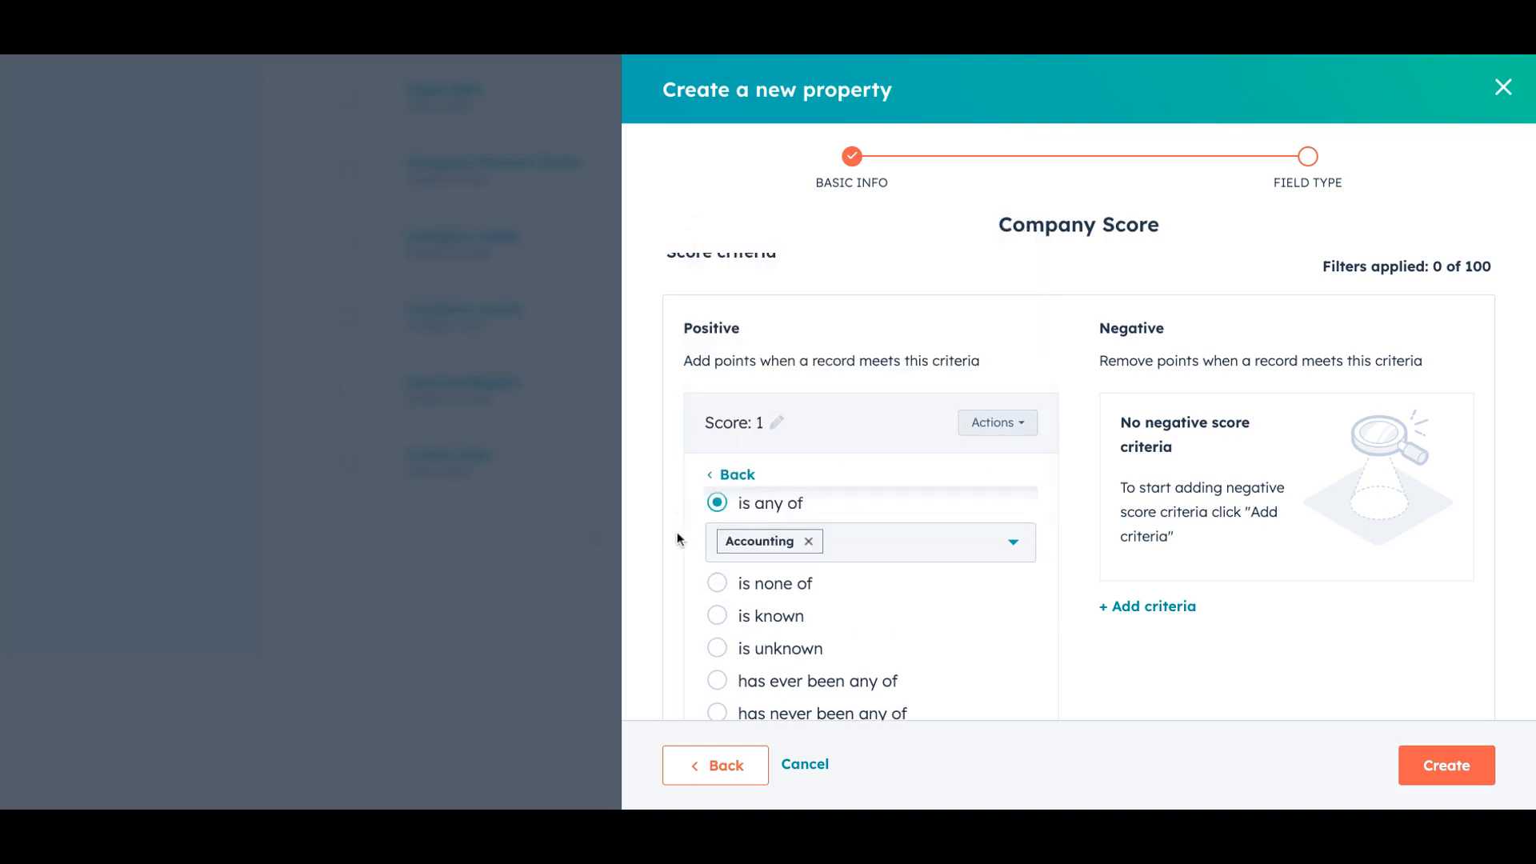
Apply the Industry filter to the positive criteria and create the Company Score property.
{"action": "scroll", "coordinate": [729, 635], "scroll_direction": "down", "scroll_amount": 5}
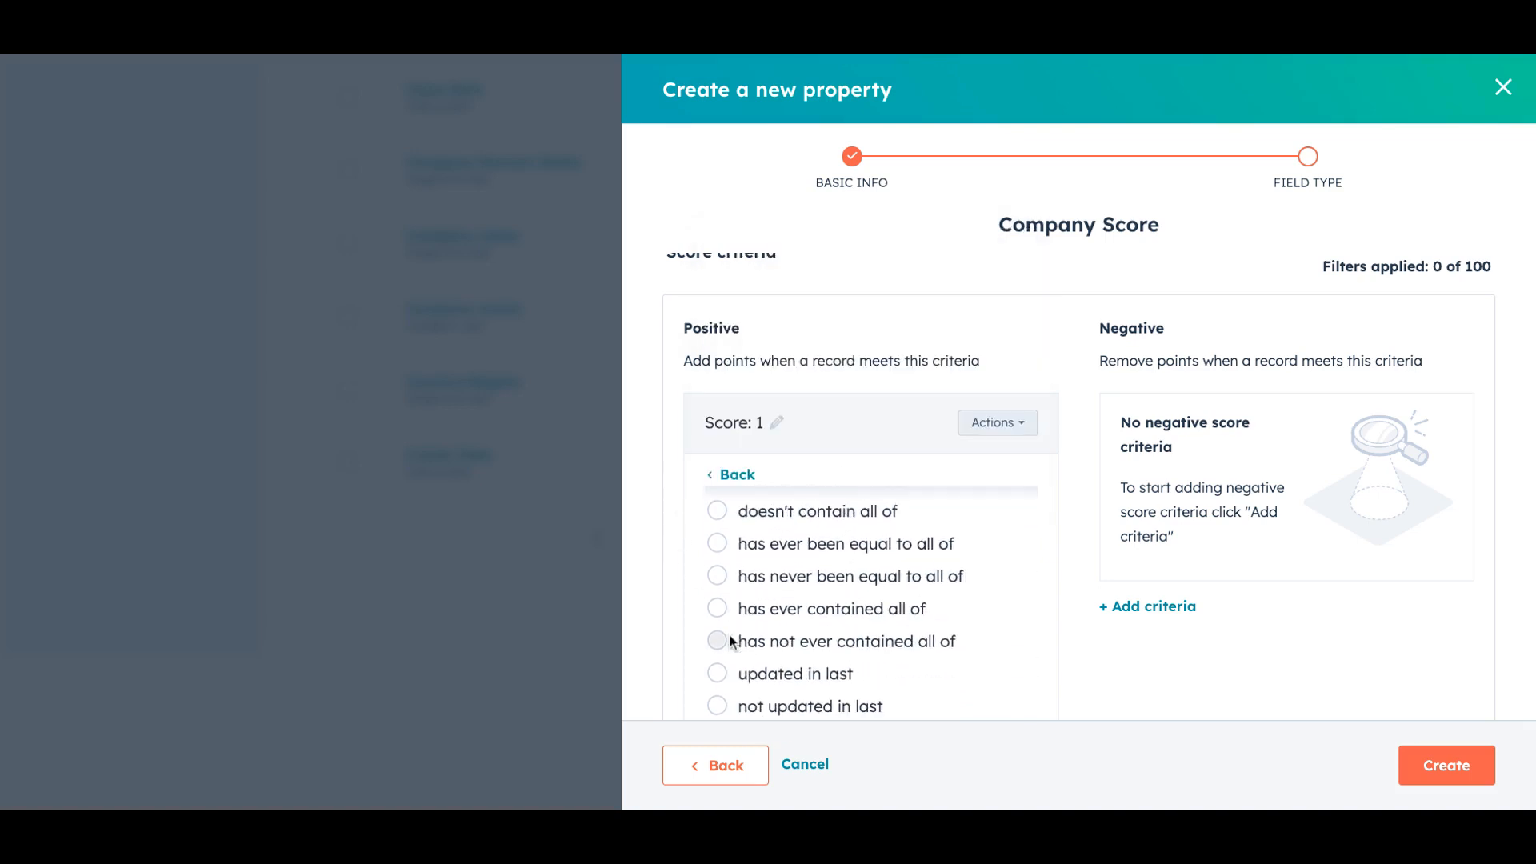
{"action": "scroll", "coordinate": [729, 641], "scroll_direction": "down", "scroll_amount": 5}
{"action": "left_click", "coordinate": [756, 537]}
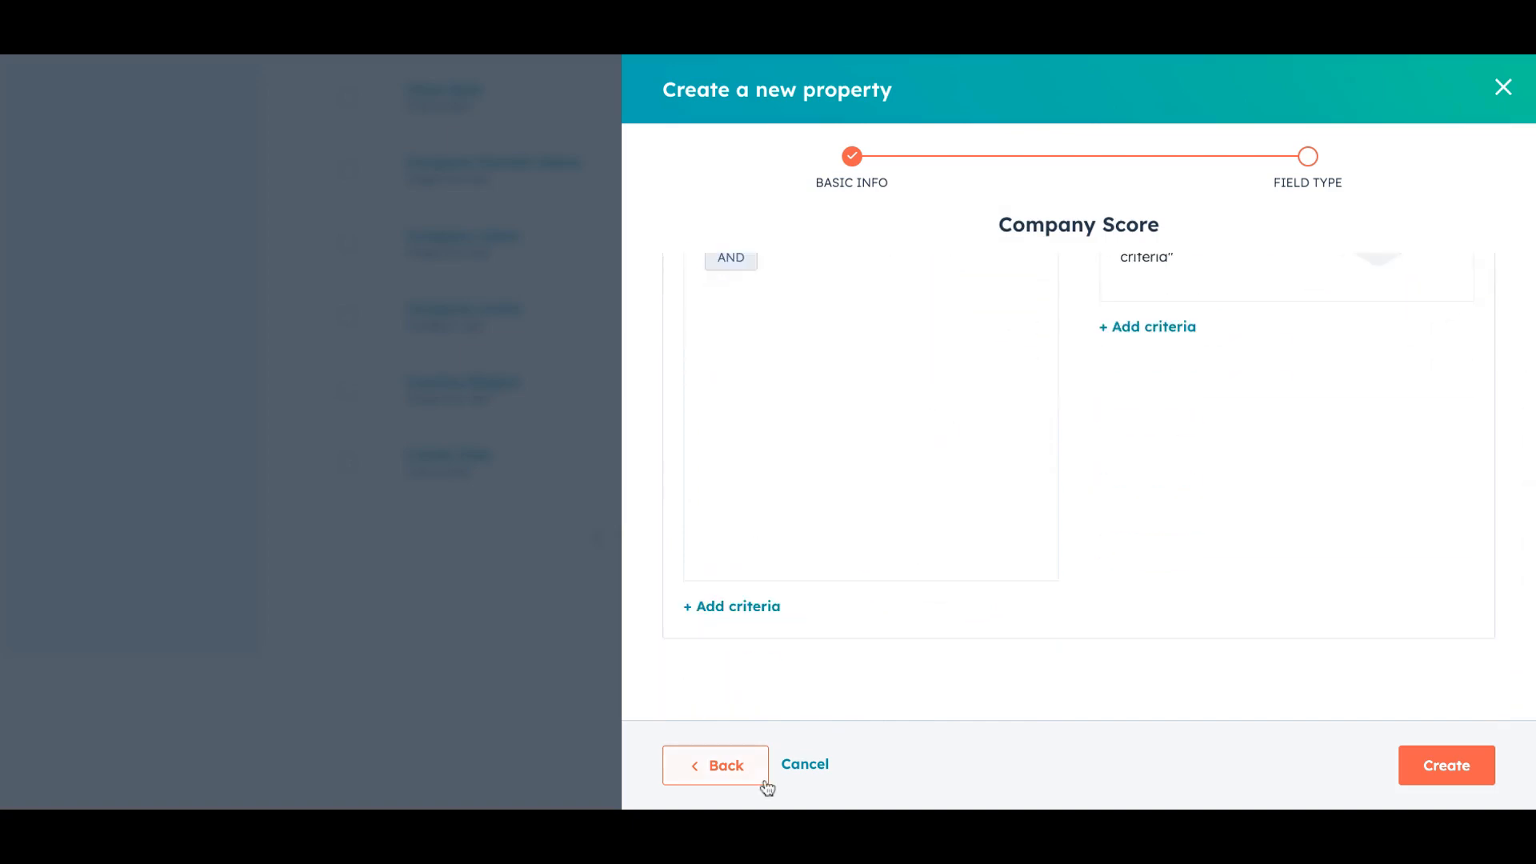
{"action": "scroll", "coordinate": [867, 489], "scroll_direction": "up", "scroll_amount": 5}
{"action": "left_click", "coordinate": [1421, 768]}
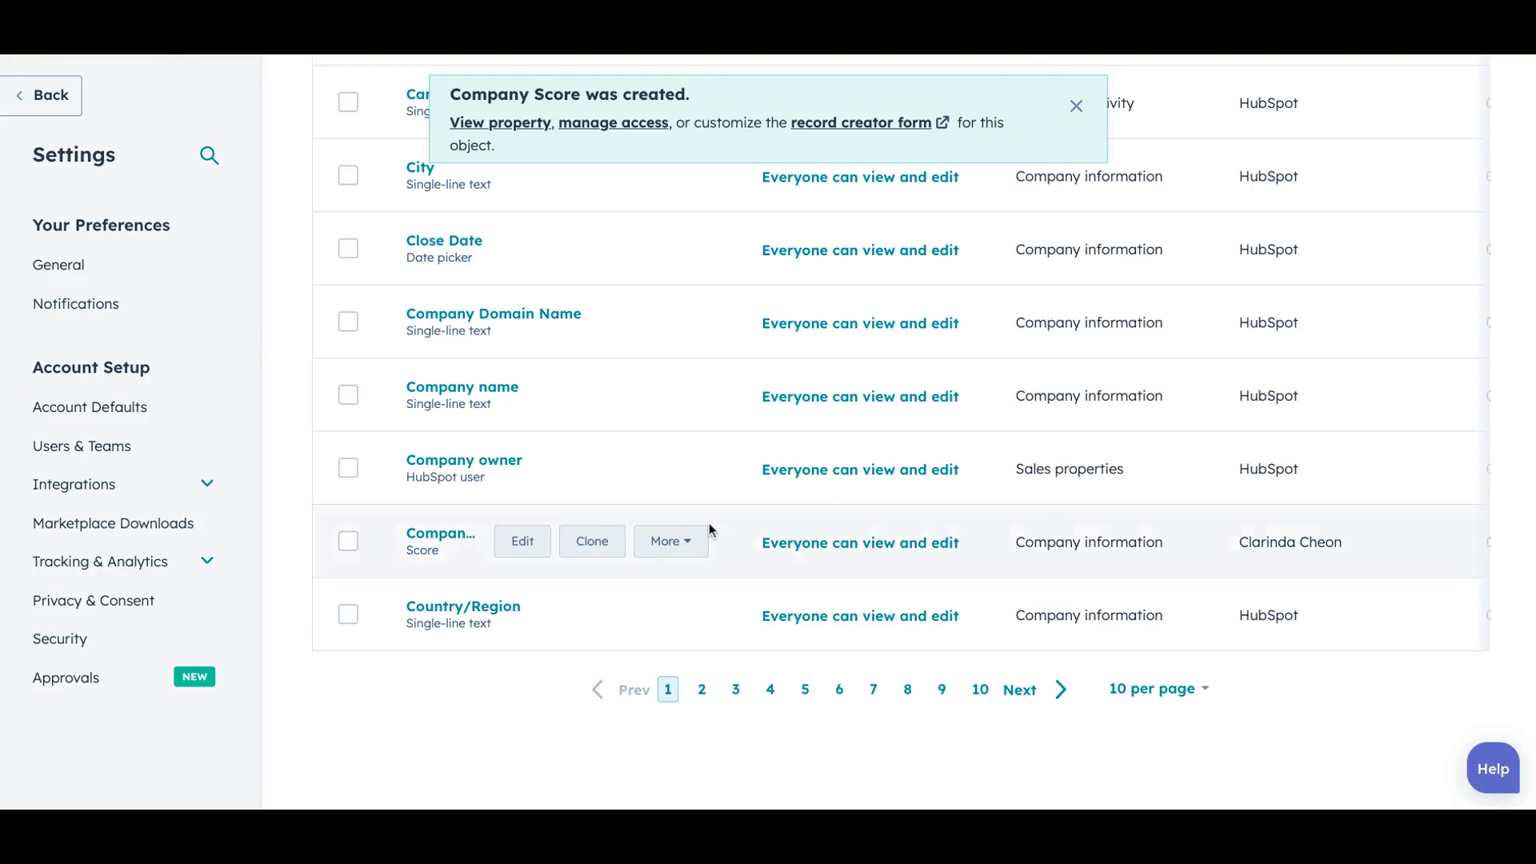
Leave the settings, open the contacts list and look across its existing columns.
{"action": "scroll", "coordinate": [709, 530], "scroll_direction": "up", "scroll_amount": 10}
{"action": "left_click", "coordinate": [94, 129]}
{"action": "left_click", "coordinate": [76, 175]}
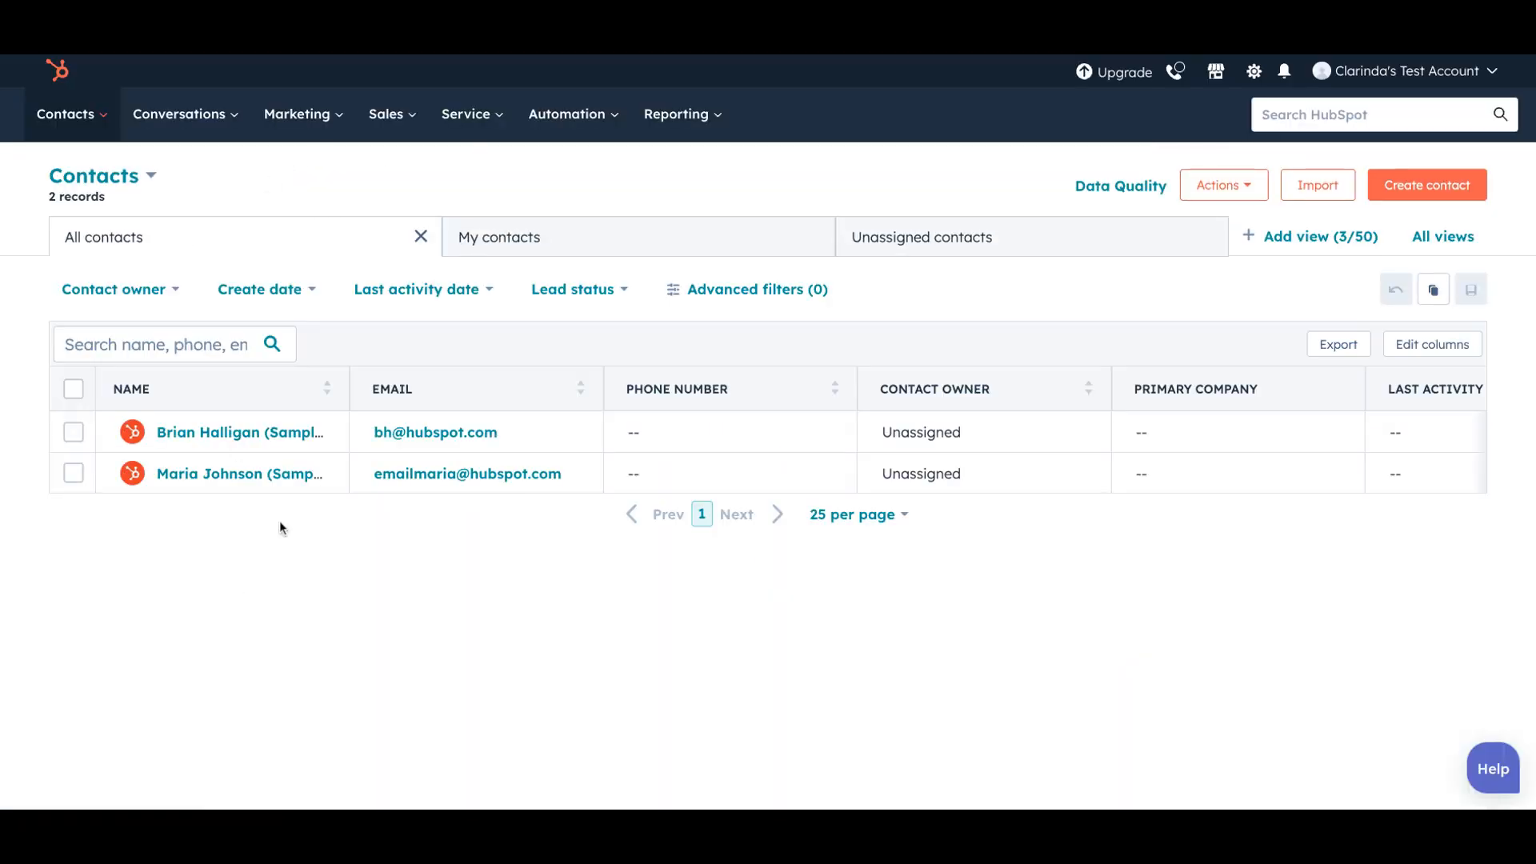
{"action": "left_click", "coordinate": [623, 463]}
{"action": "scroll", "coordinate": [624, 463], "scroll_direction": "right", "scroll_amount": 5}
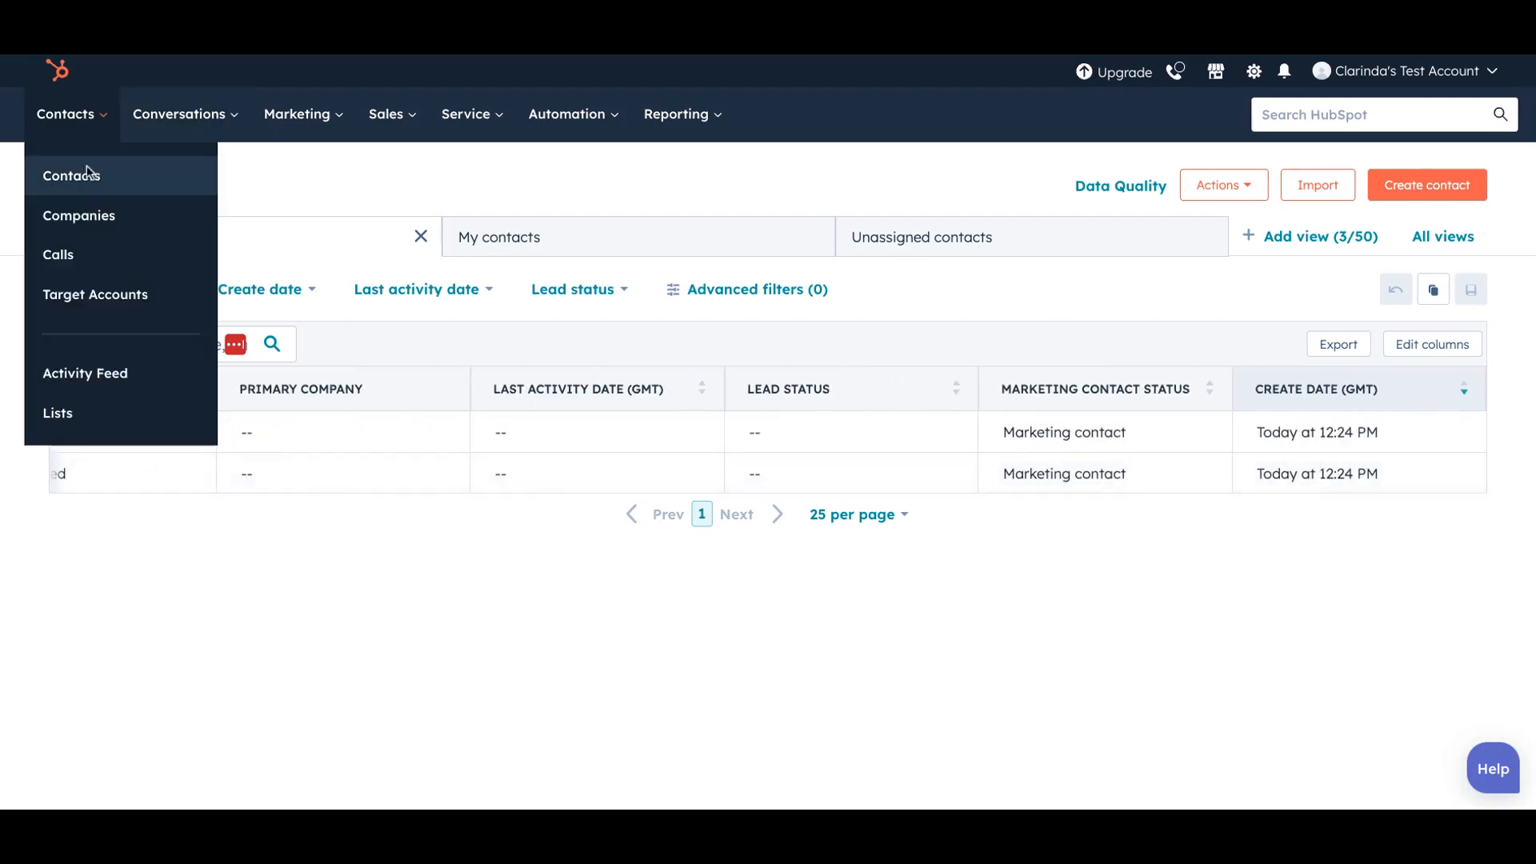
Add the HubSpot Score property as a column in the All contacts view and apply the change.
{"action": "left_click", "coordinate": [1432, 344]}
{"action": "left_click", "coordinate": [491, 239]}
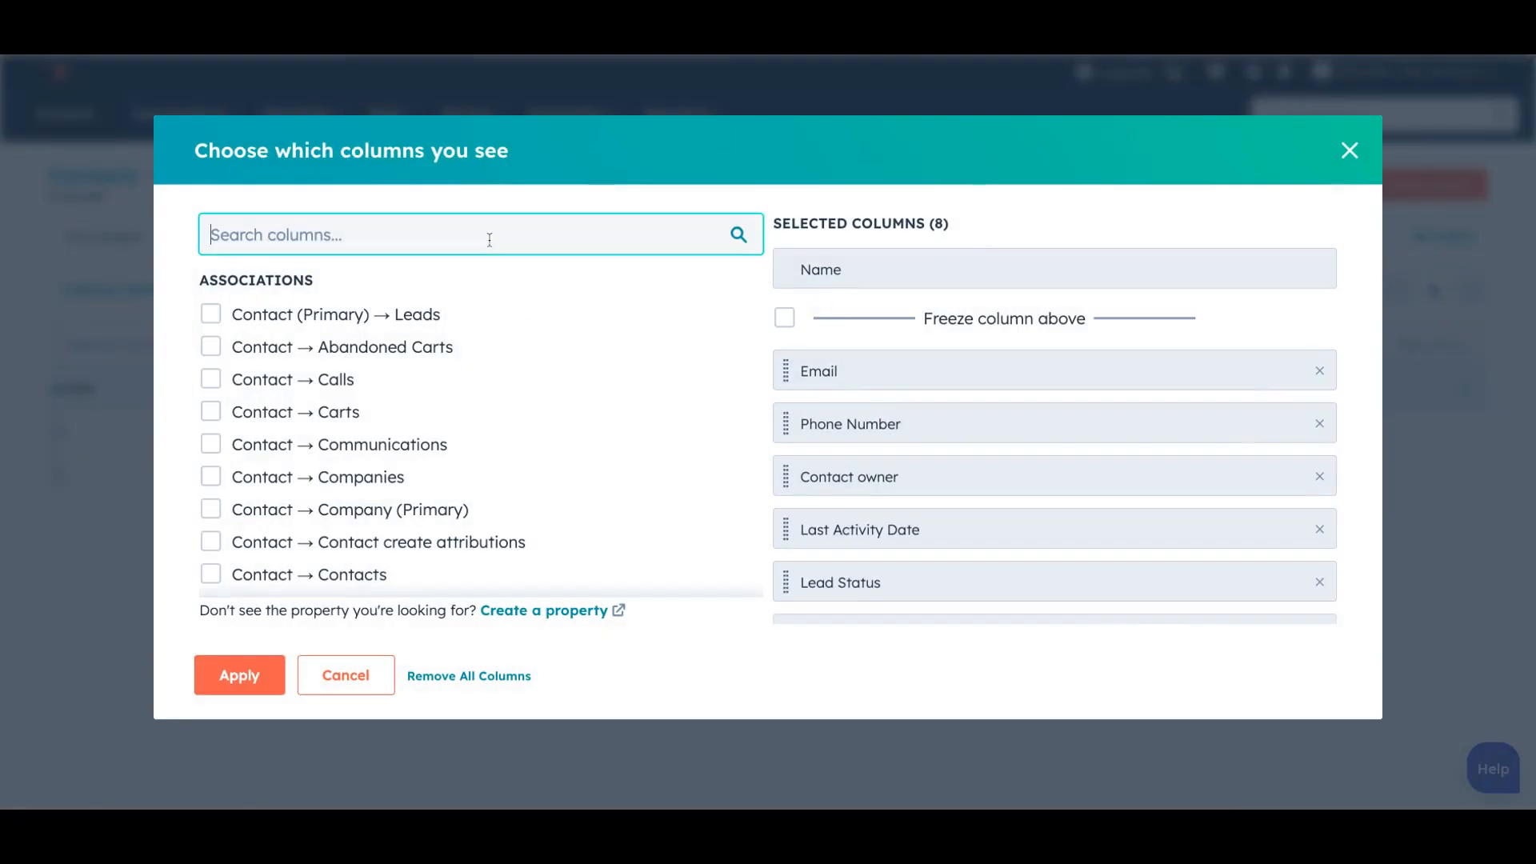
{"action": "type", "text": "hubs"}
{"action": "left_click", "coordinate": [295, 352]}
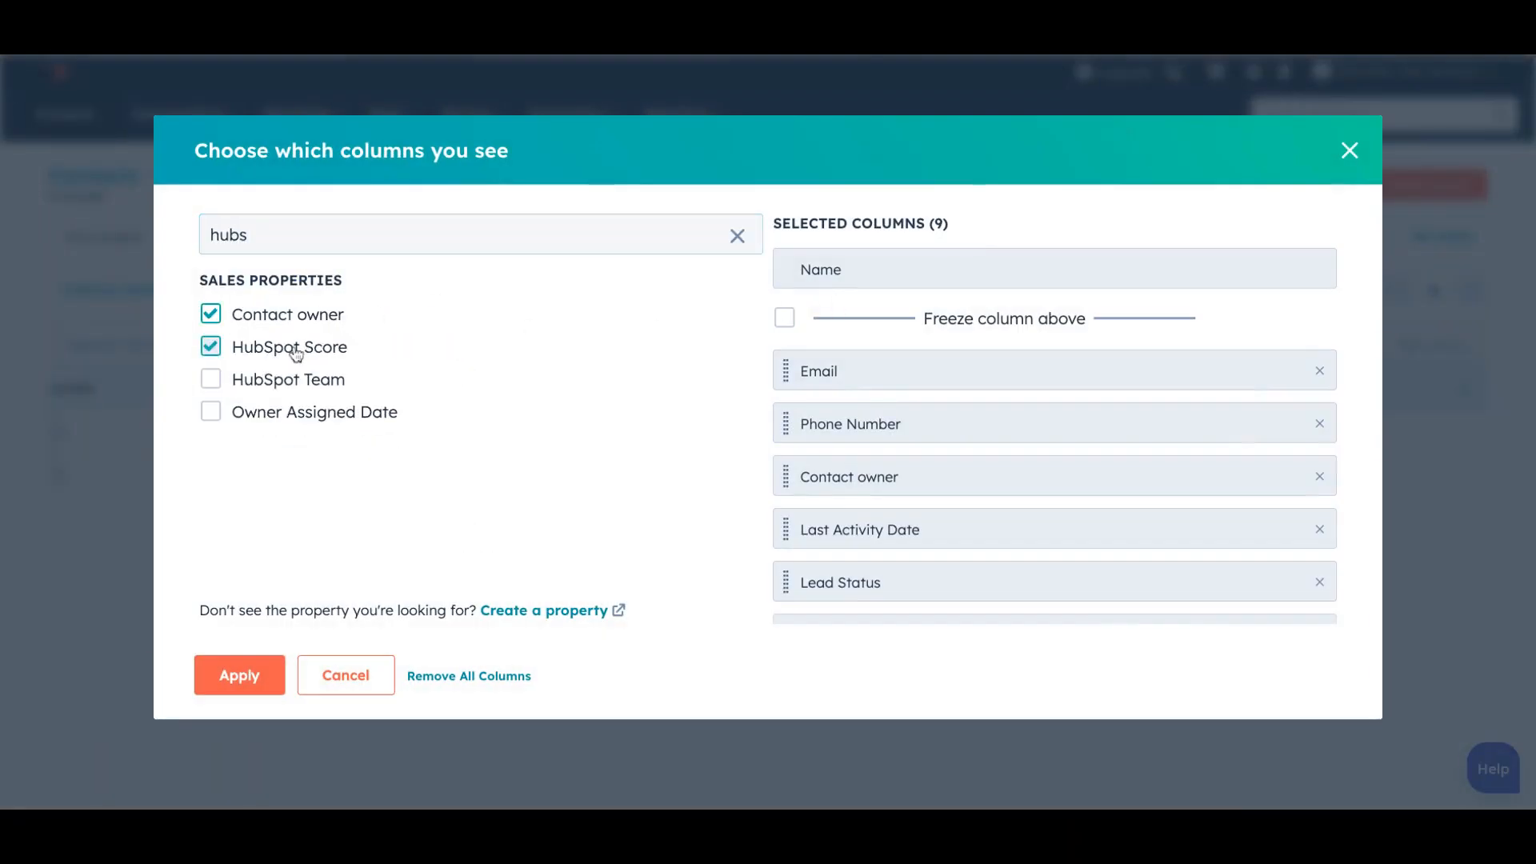
{"action": "left_click", "coordinate": [246, 681]}
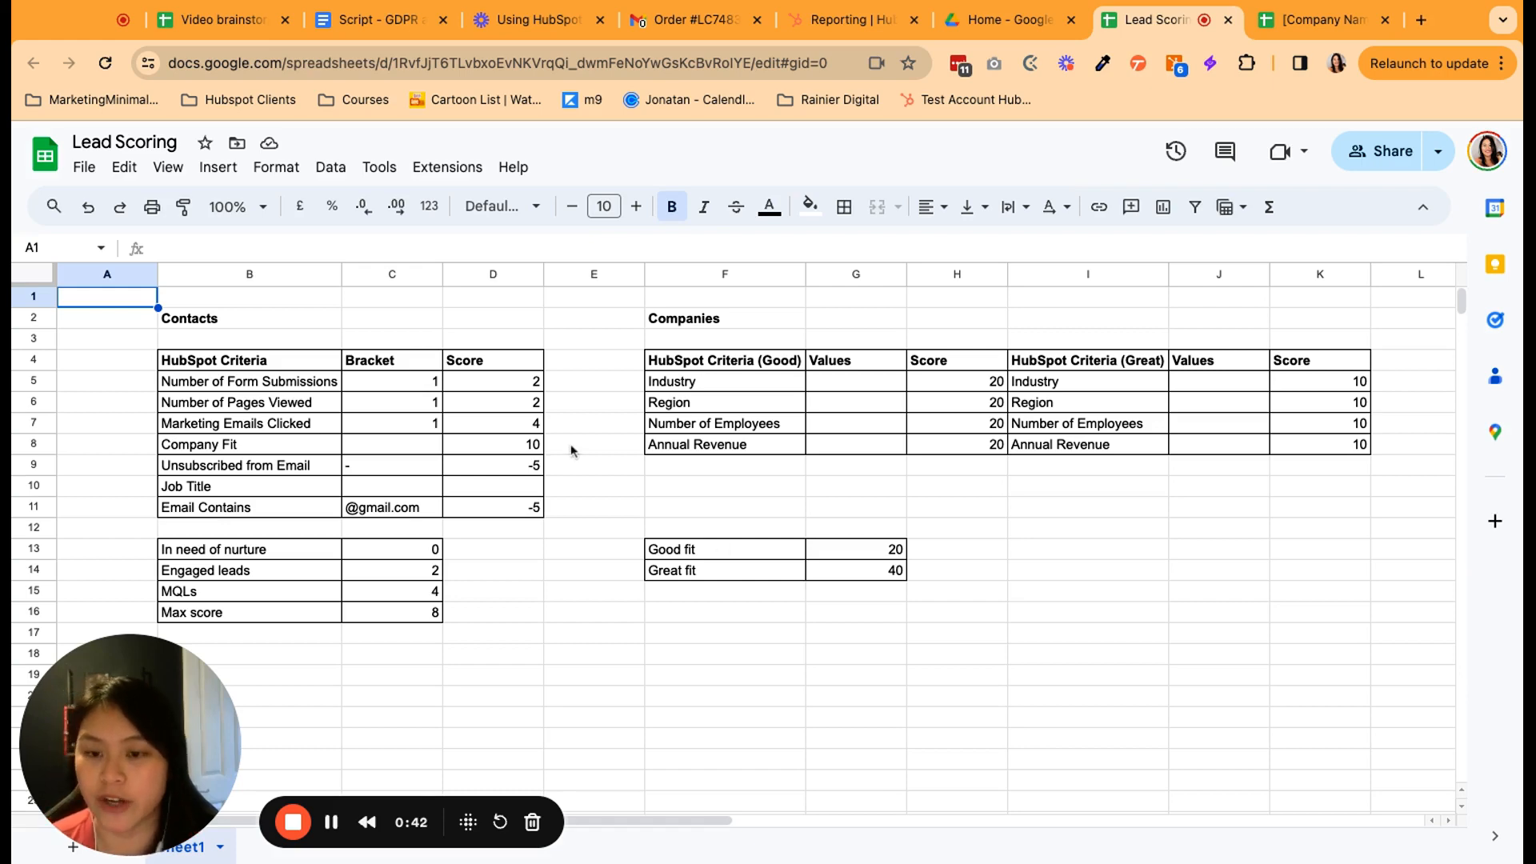
Check the form submissions score and MQLs threshold in the Lead Scoring sheet, and switch to HubSpot's workflows list, closing its tour.
{"action": "left_click", "coordinate": [534, 384]}
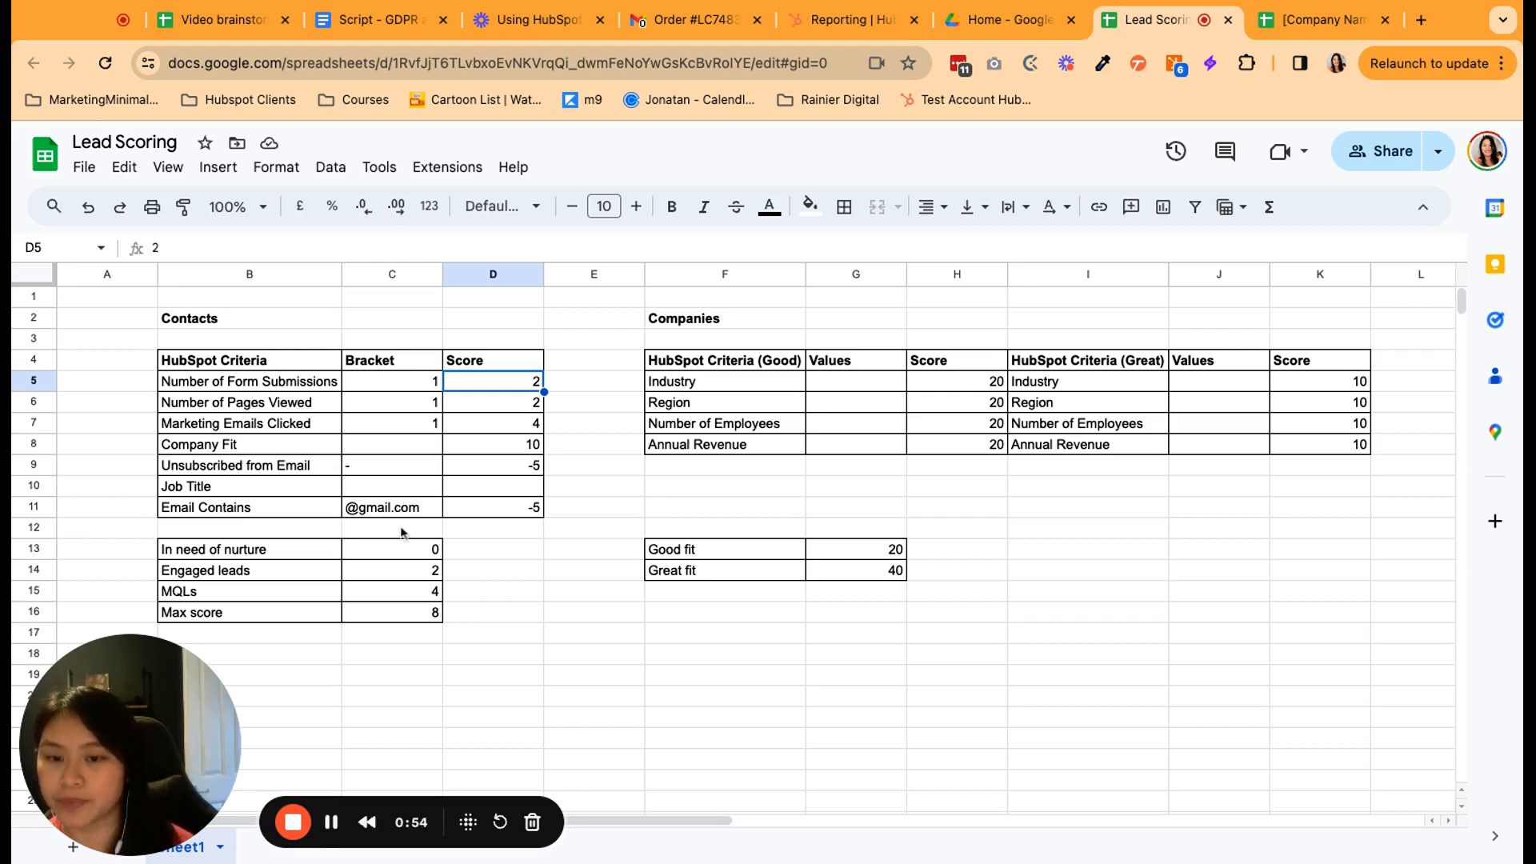
{"action": "left_click", "coordinate": [404, 593]}
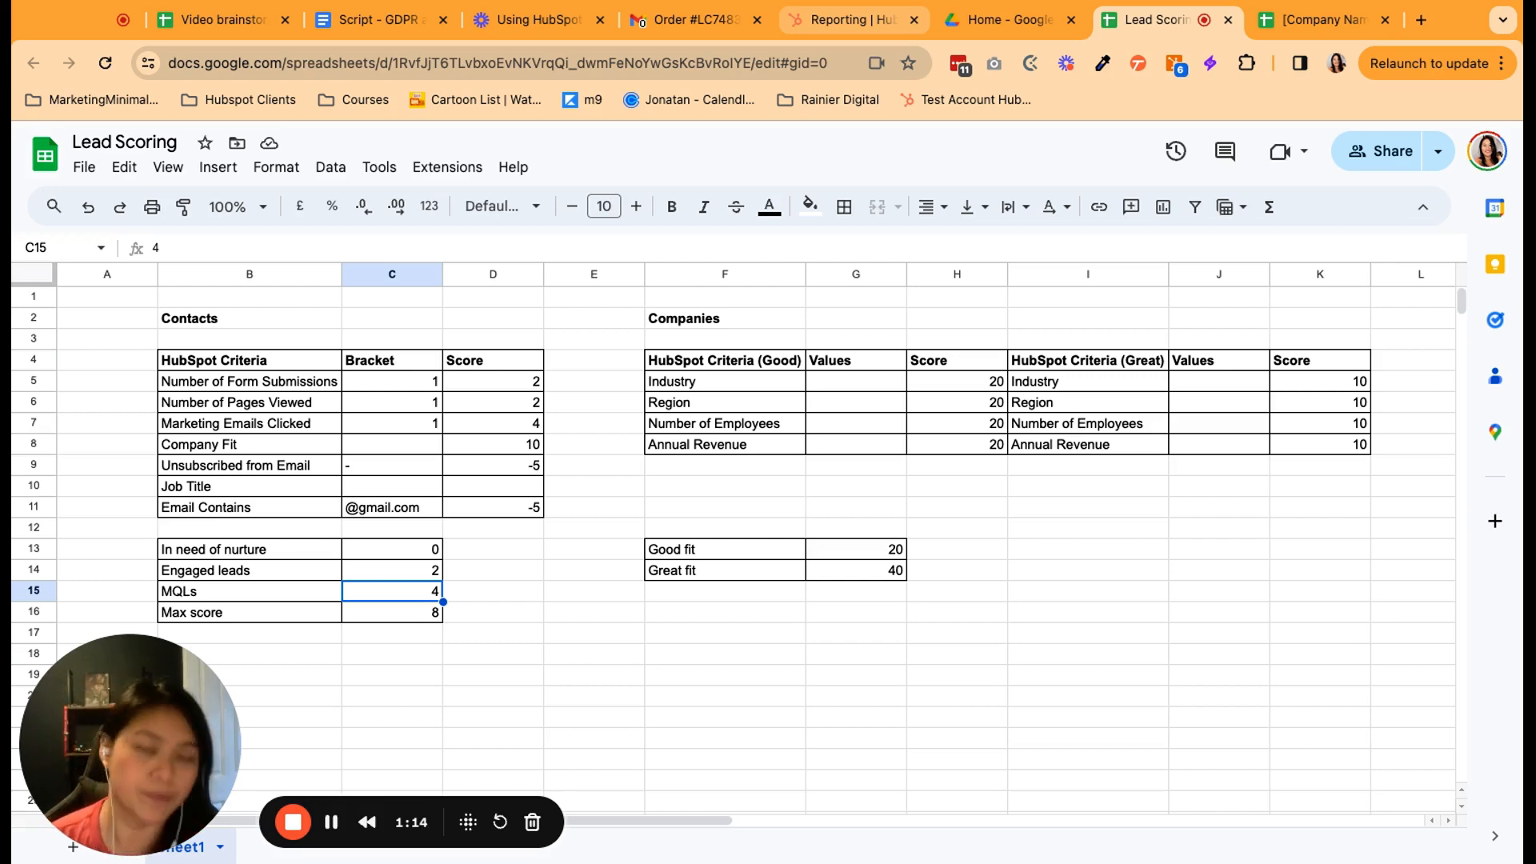
{"action": "left_click", "coordinate": [840, 19]}
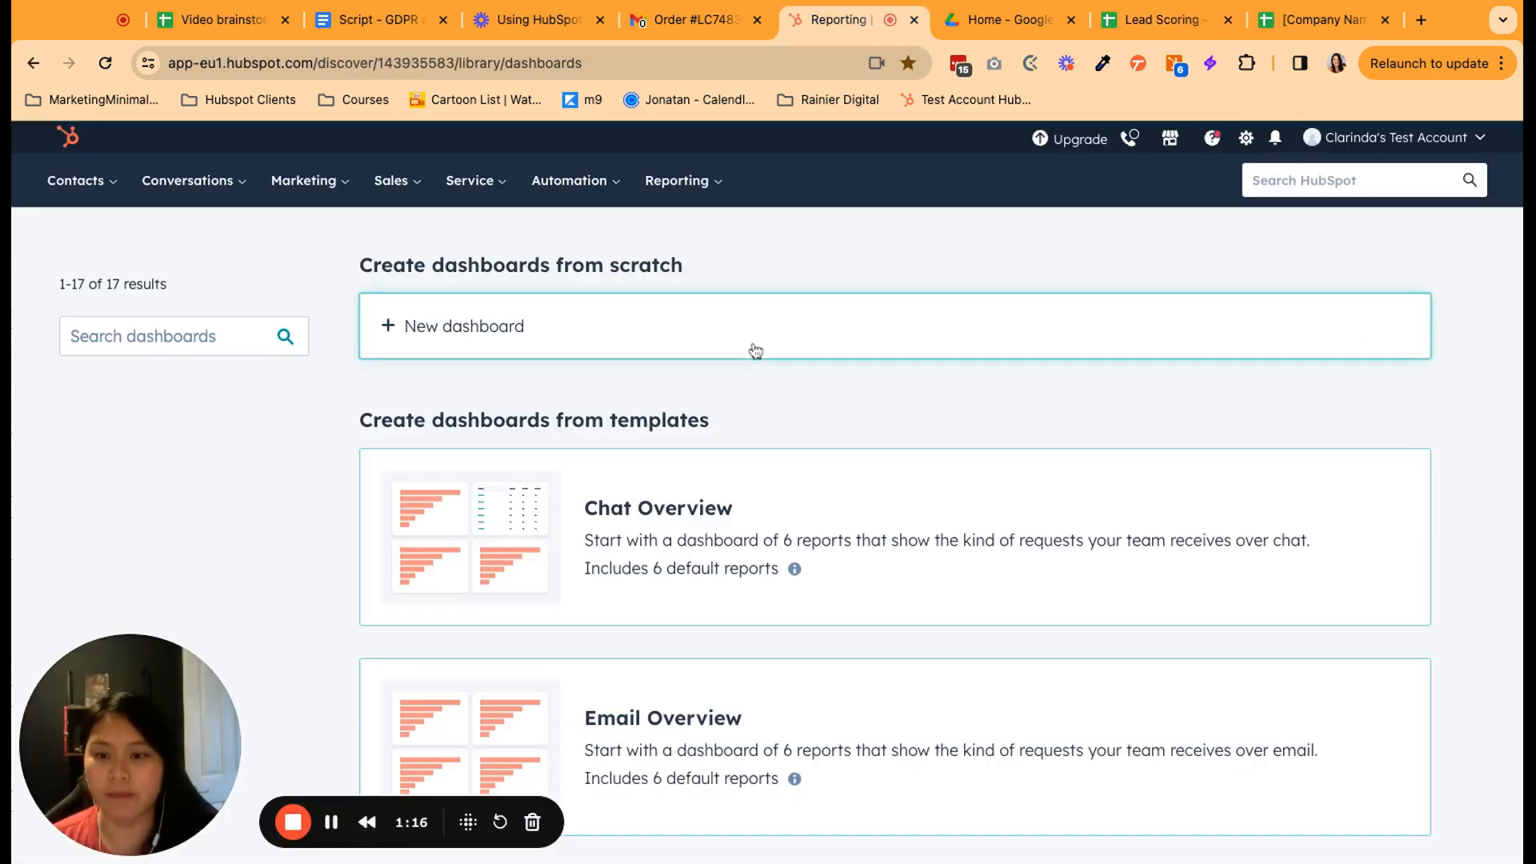
{"action": "mouse_move", "coordinate": [577, 192]}
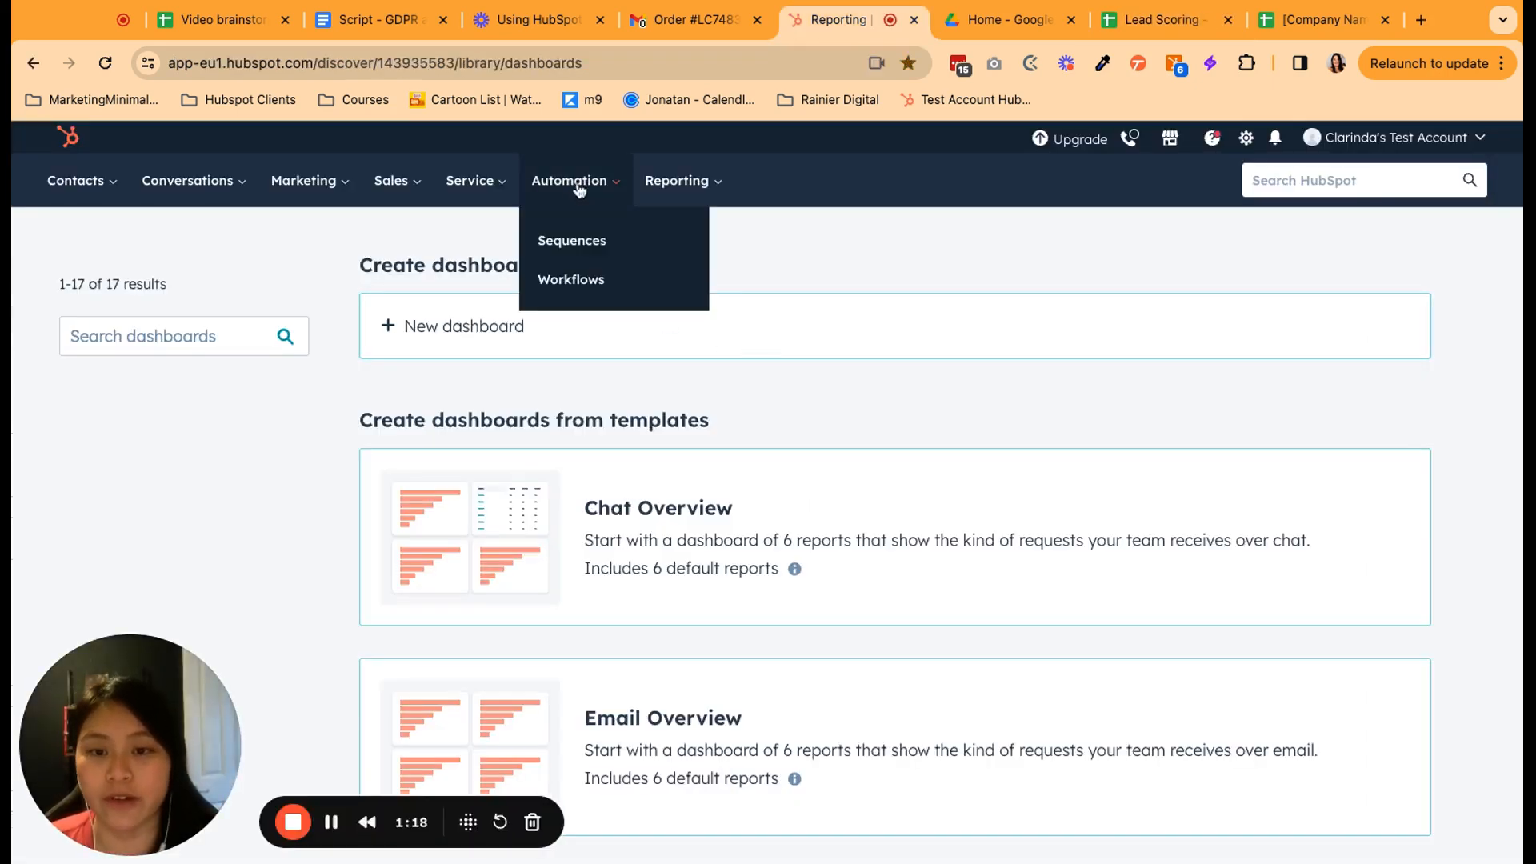
{"action": "left_click", "coordinate": [571, 279]}
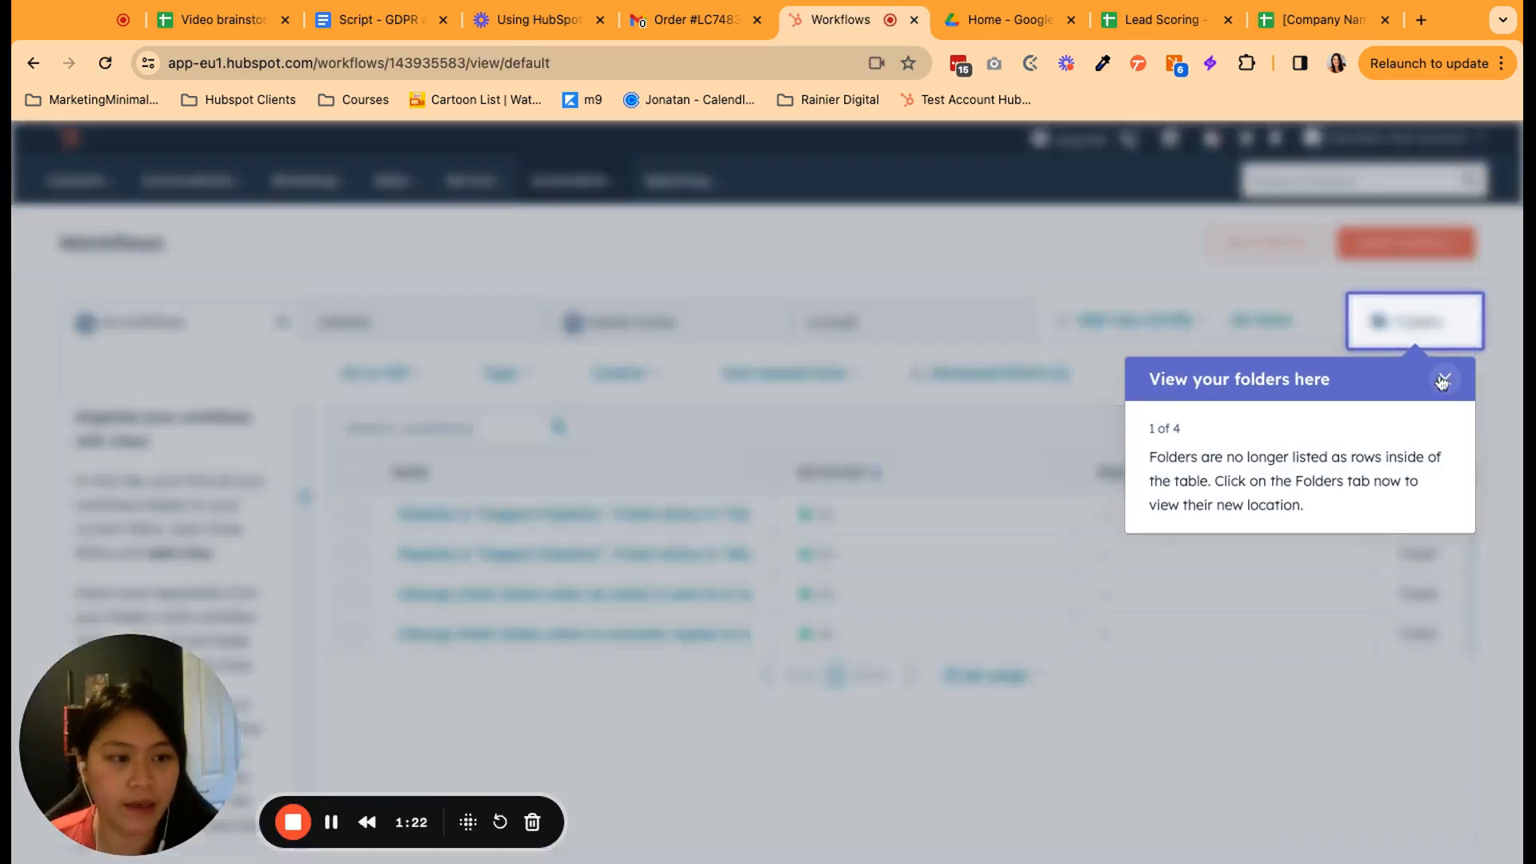
{"action": "left_click", "coordinate": [1442, 381]}
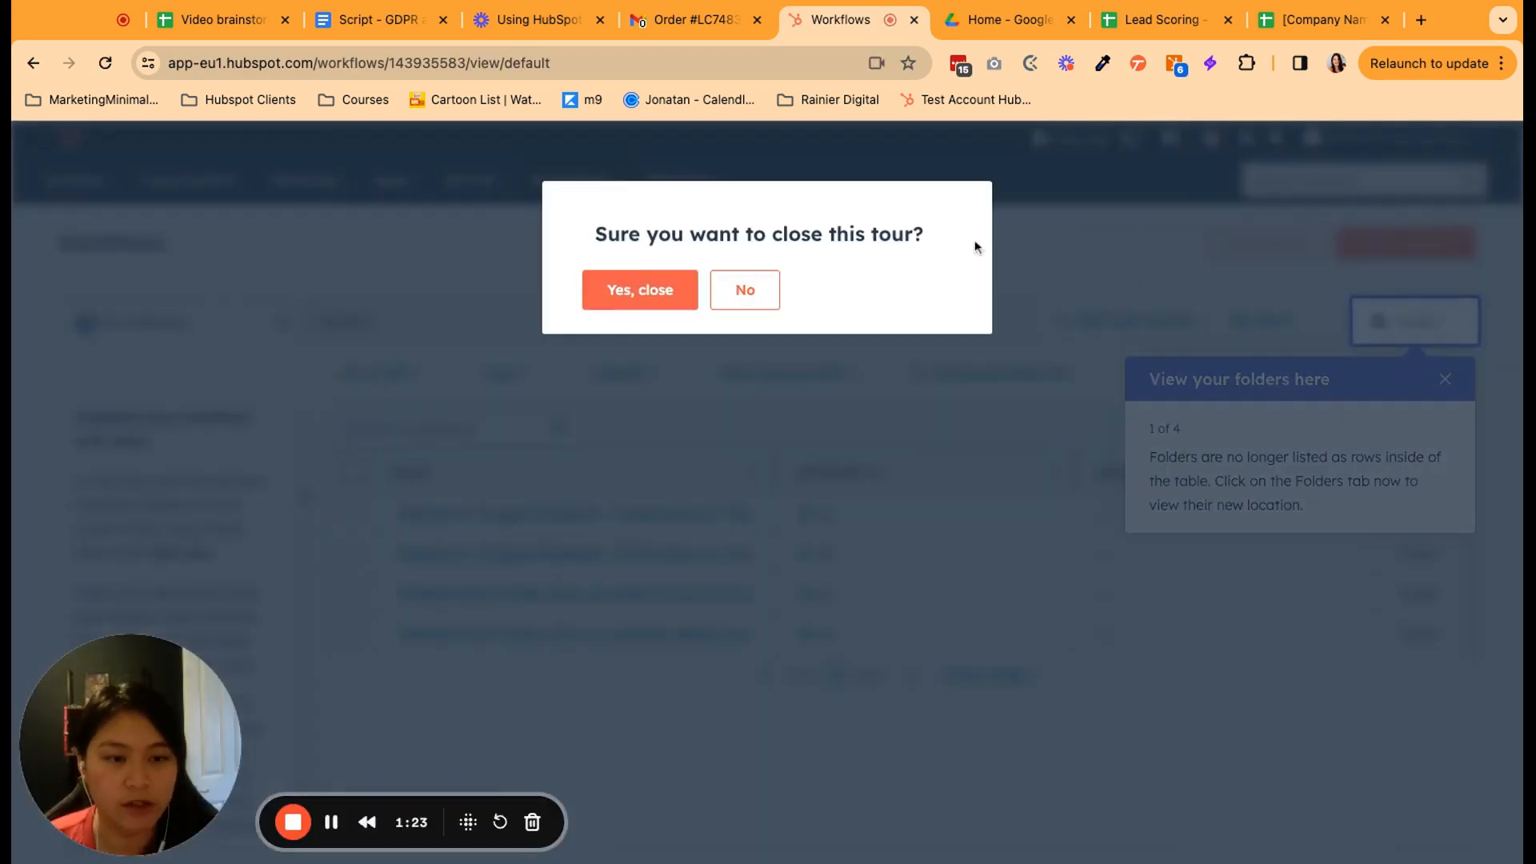
{"action": "left_click", "coordinate": [640, 289]}
Create a contact-based workflow from scratch, starting as a blank workflow.
{"action": "left_click", "coordinate": [1400, 243]}
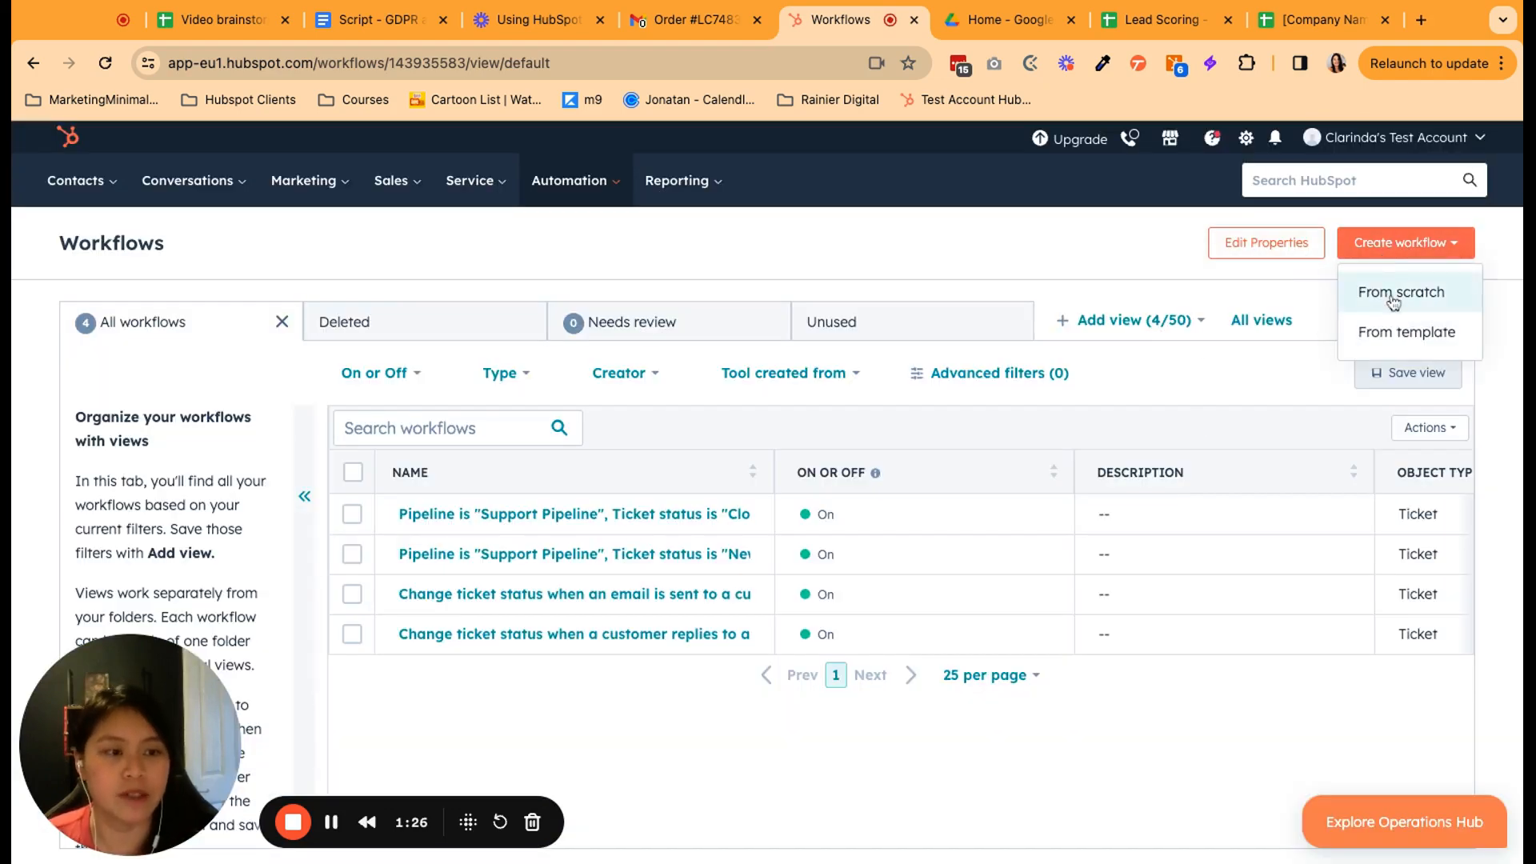
{"action": "left_click", "coordinate": [1393, 295]}
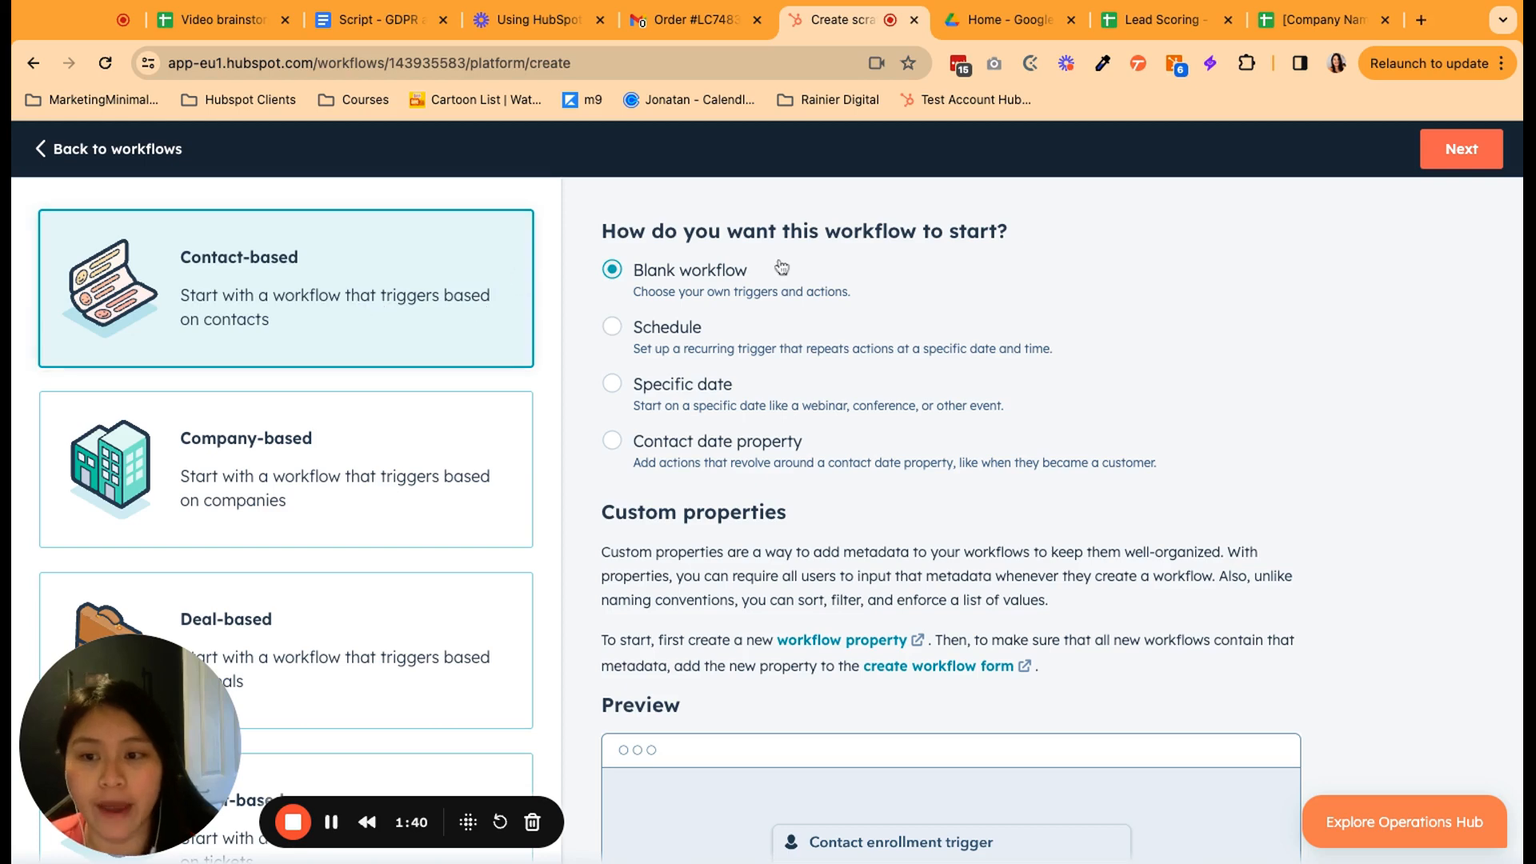
{"action": "left_click", "coordinate": [1464, 152]}
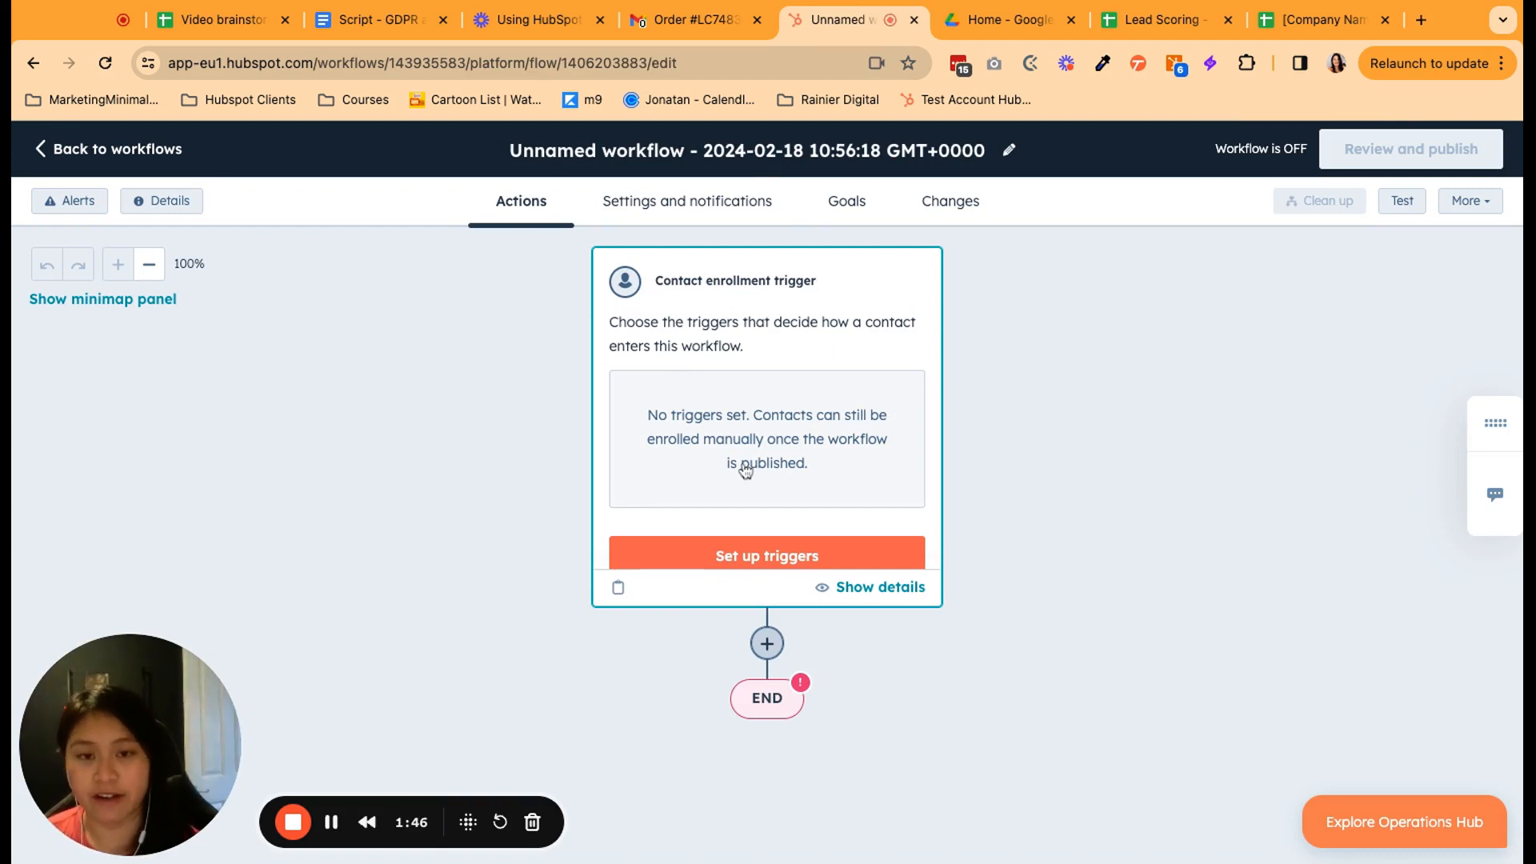
Rename the workflow "HubSpot score 4 and above" and save the name.
{"action": "left_click", "coordinate": [602, 154]}
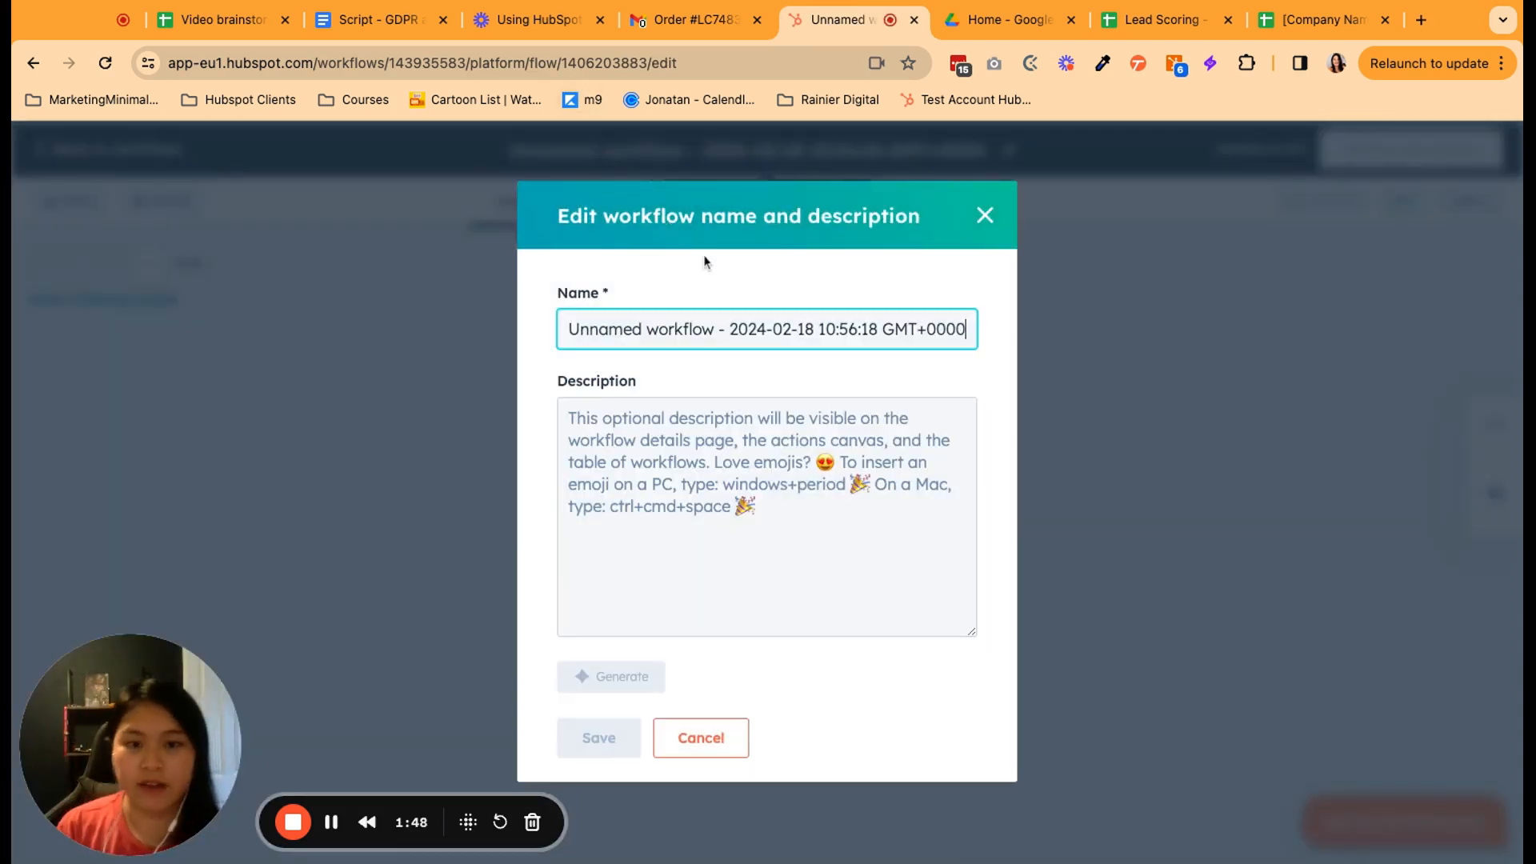
{"action": "triple_click", "coordinate": [614, 331]}
{"action": "type", "text": "HubS"}
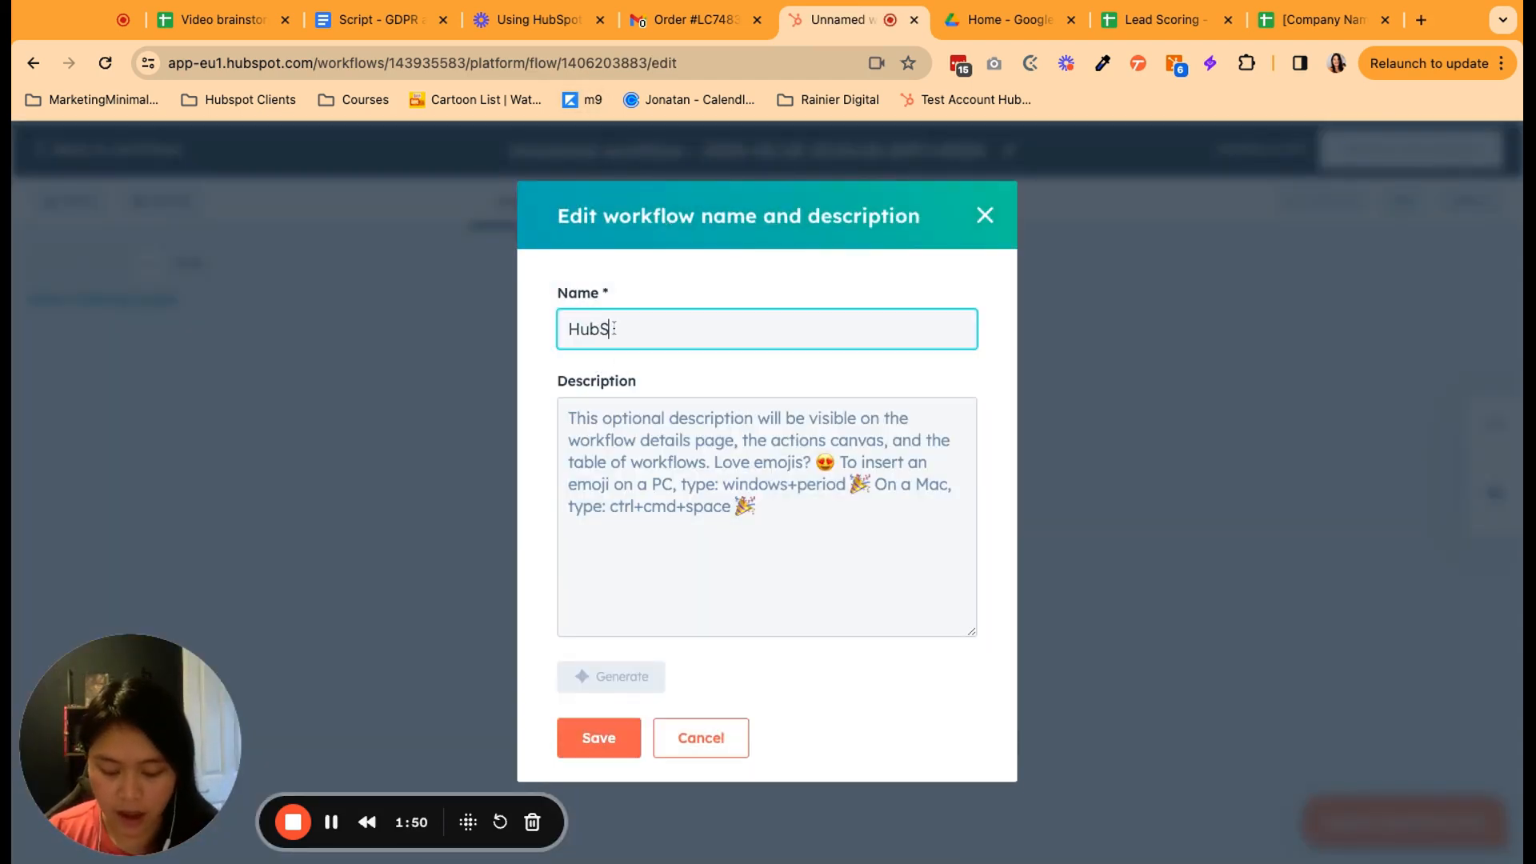
{"action": "type", "text": "pot score above "}
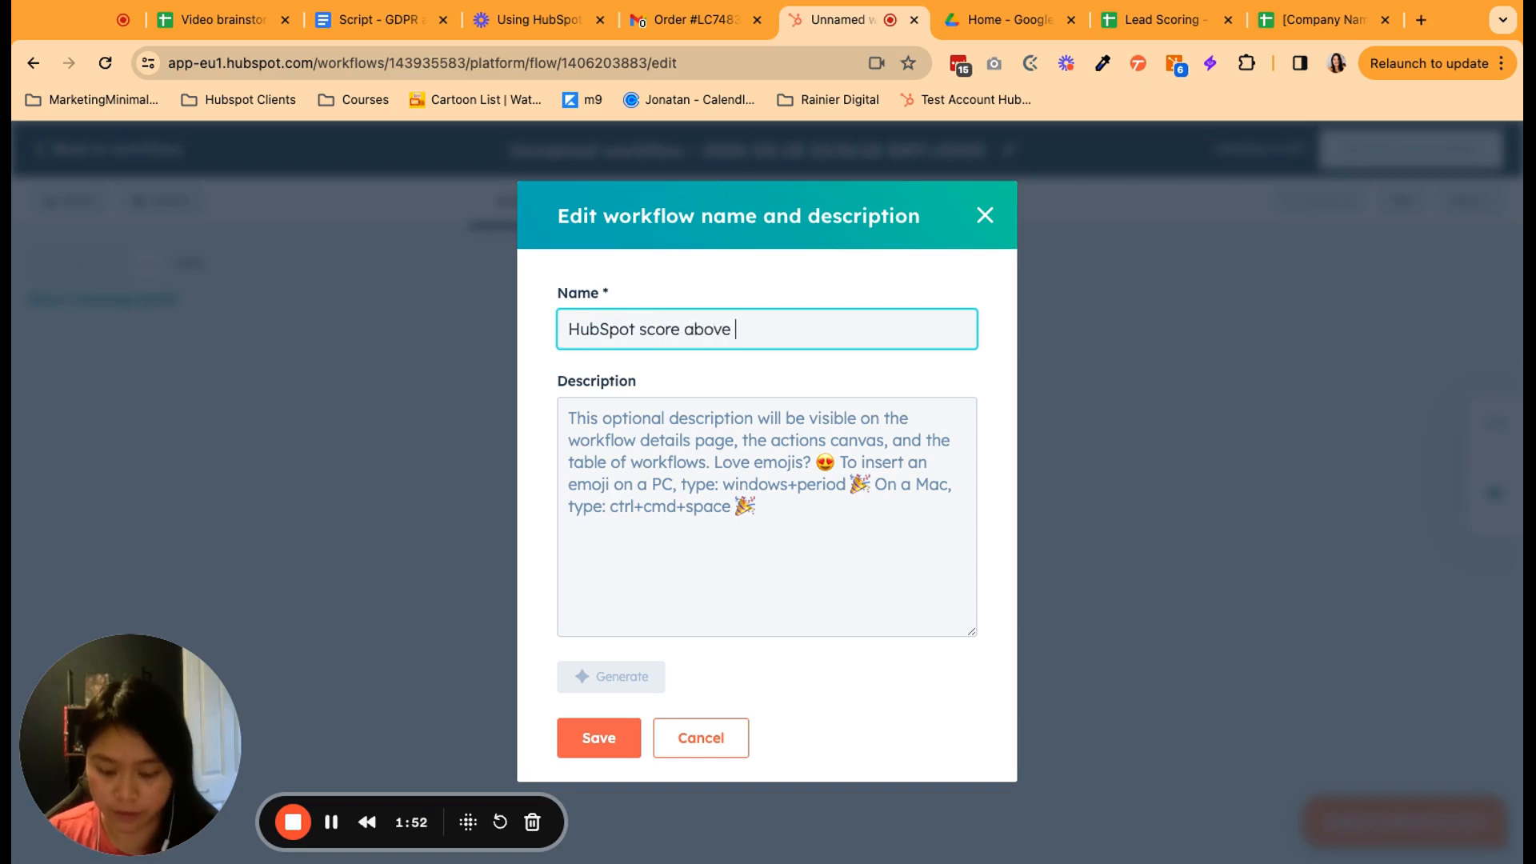
{"action": "type", "text": "4"}
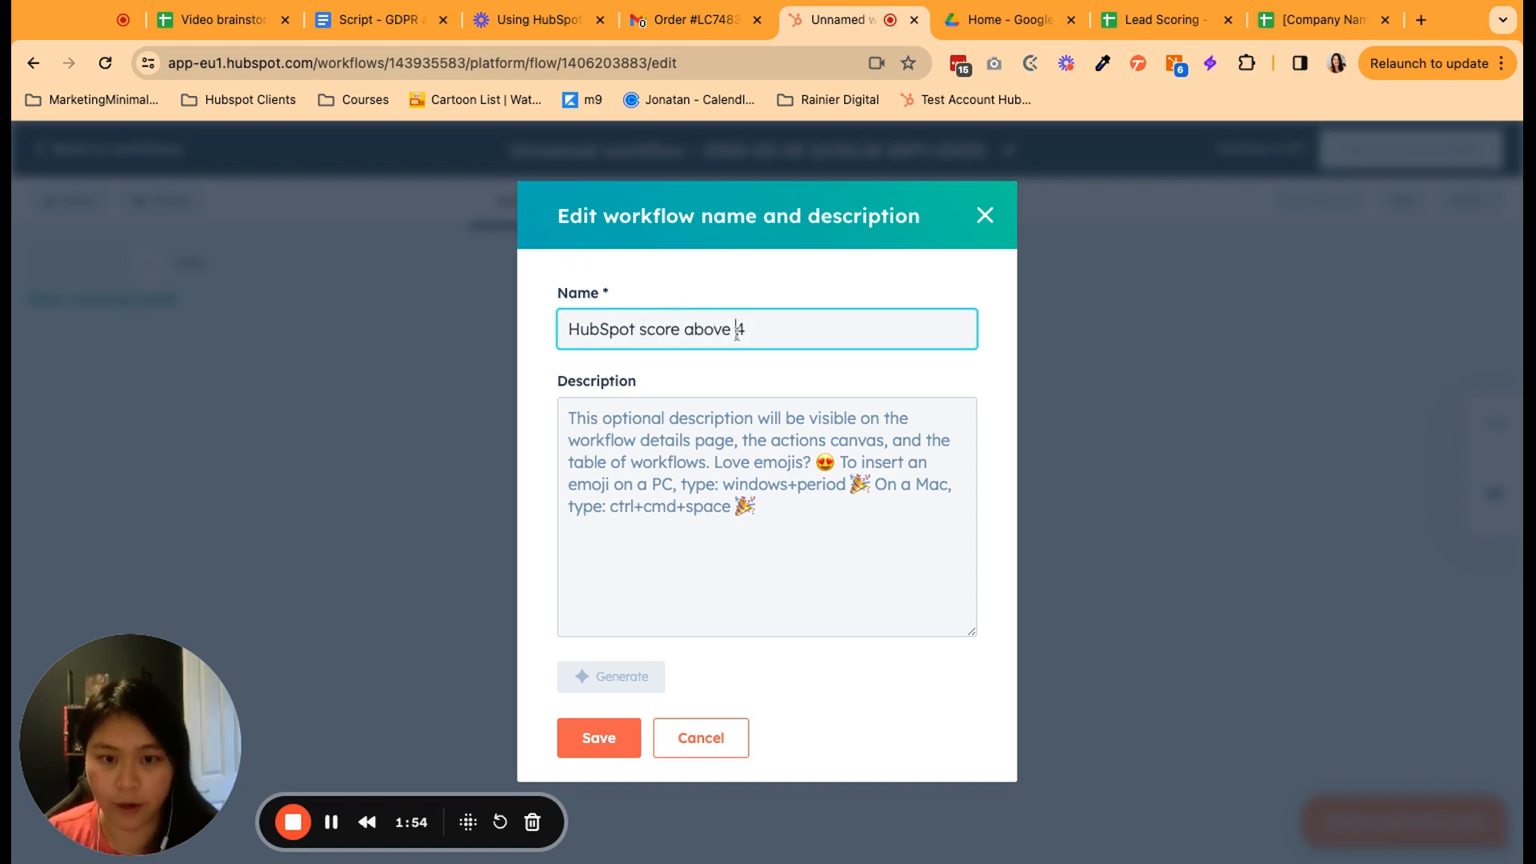
{"action": "left_click_drag", "start_coordinate": [736, 330], "coordinate": [692, 331]}
{"action": "key", "text": "BackSpace"}
{"action": "key", "text": "BackSpace"}
{"action": "key", "text": "Right"}
{"action": "type", "text": "an"}
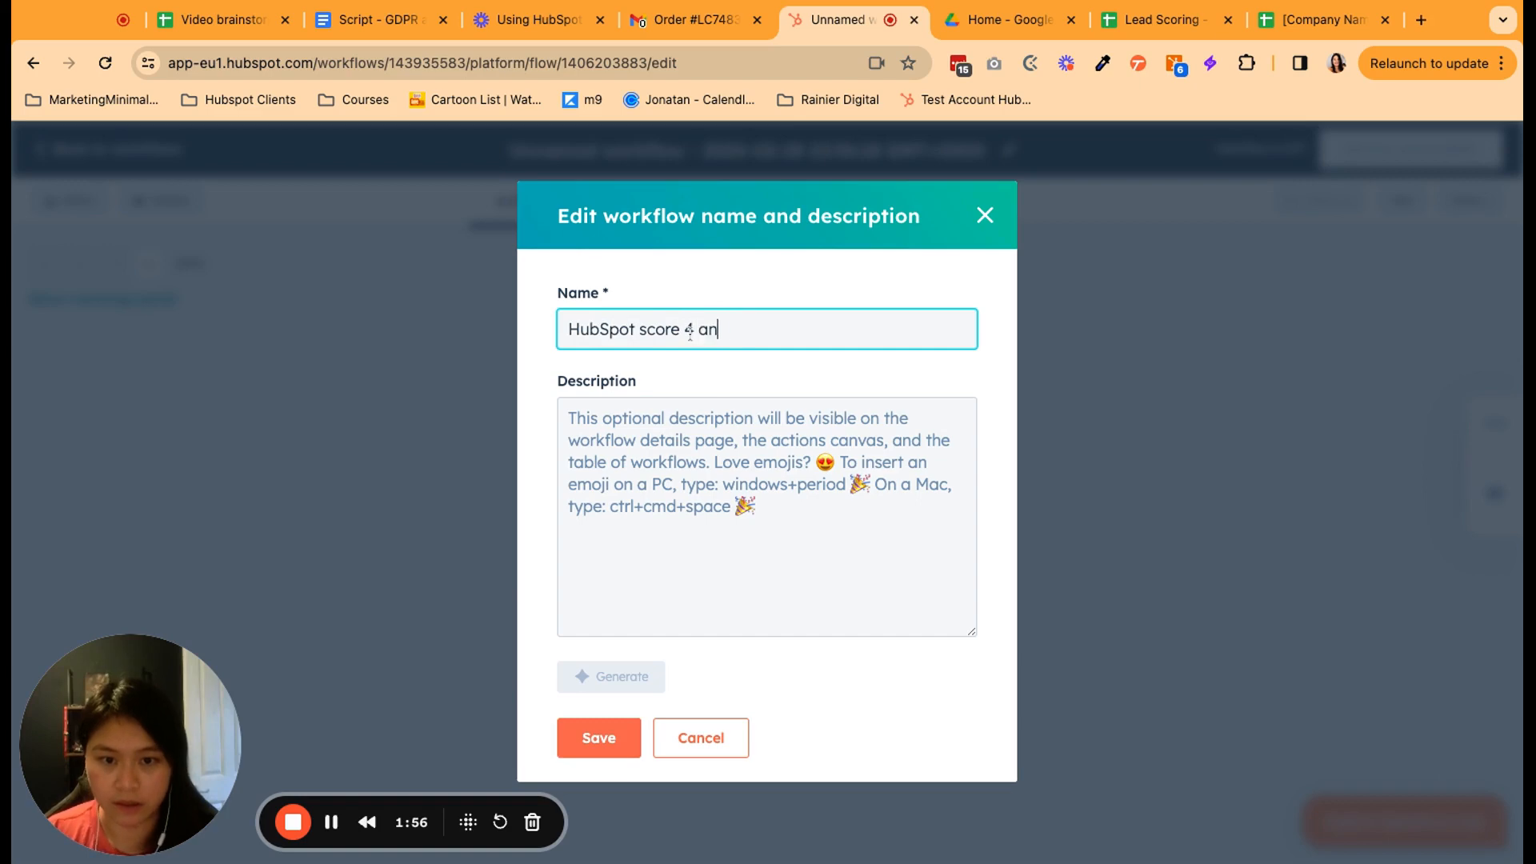
{"action": "type", "text": "d above"}
{"action": "left_click", "coordinate": [604, 744]}
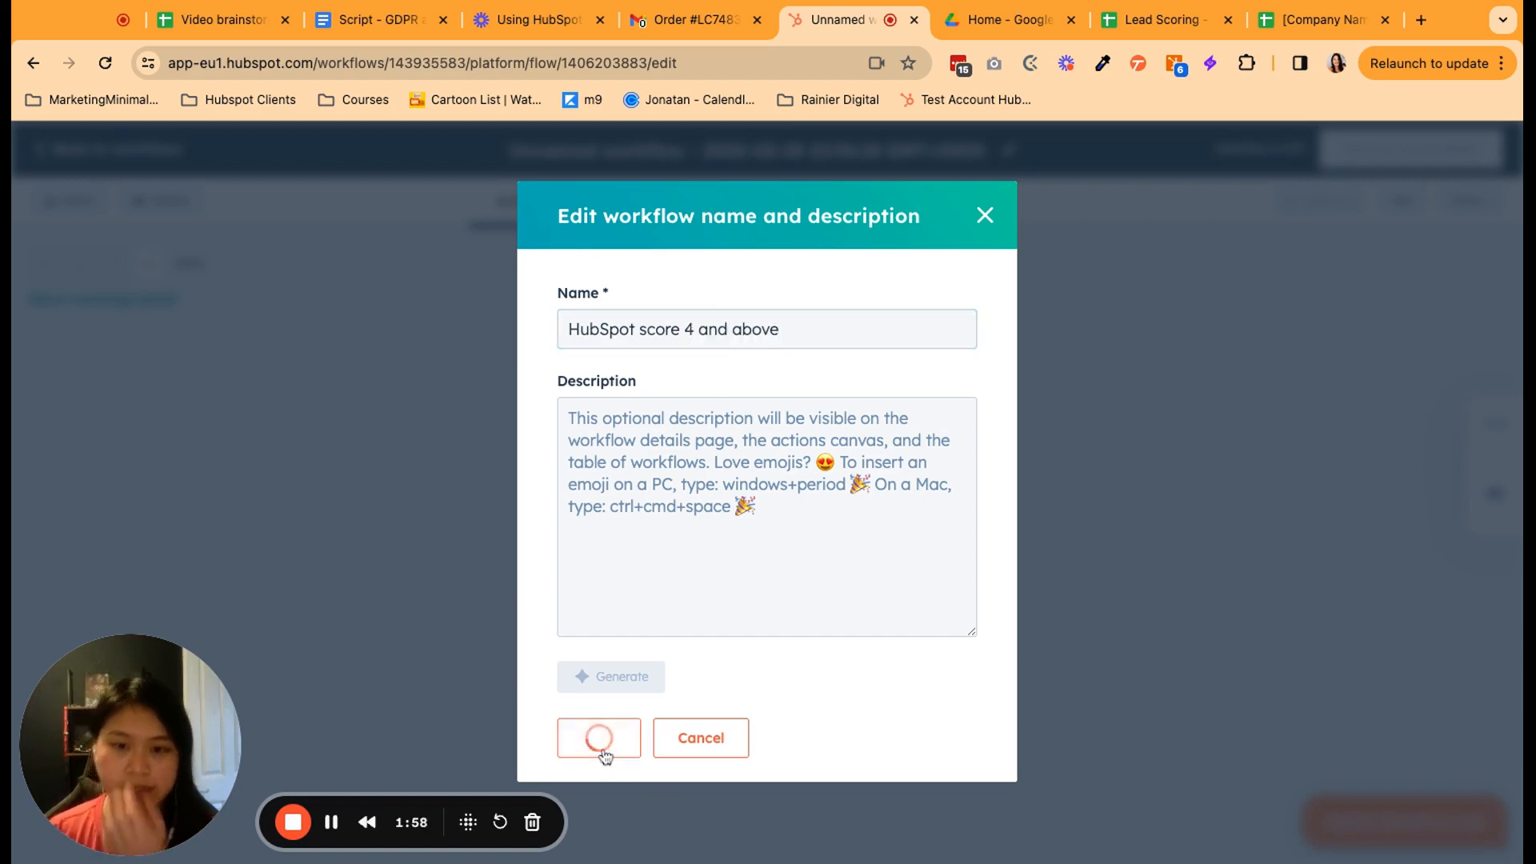
Set the contact enrollment trigger to filter criteria and add the HubSpot score contact property as its filter.
{"action": "left_click", "coordinate": [733, 442]}
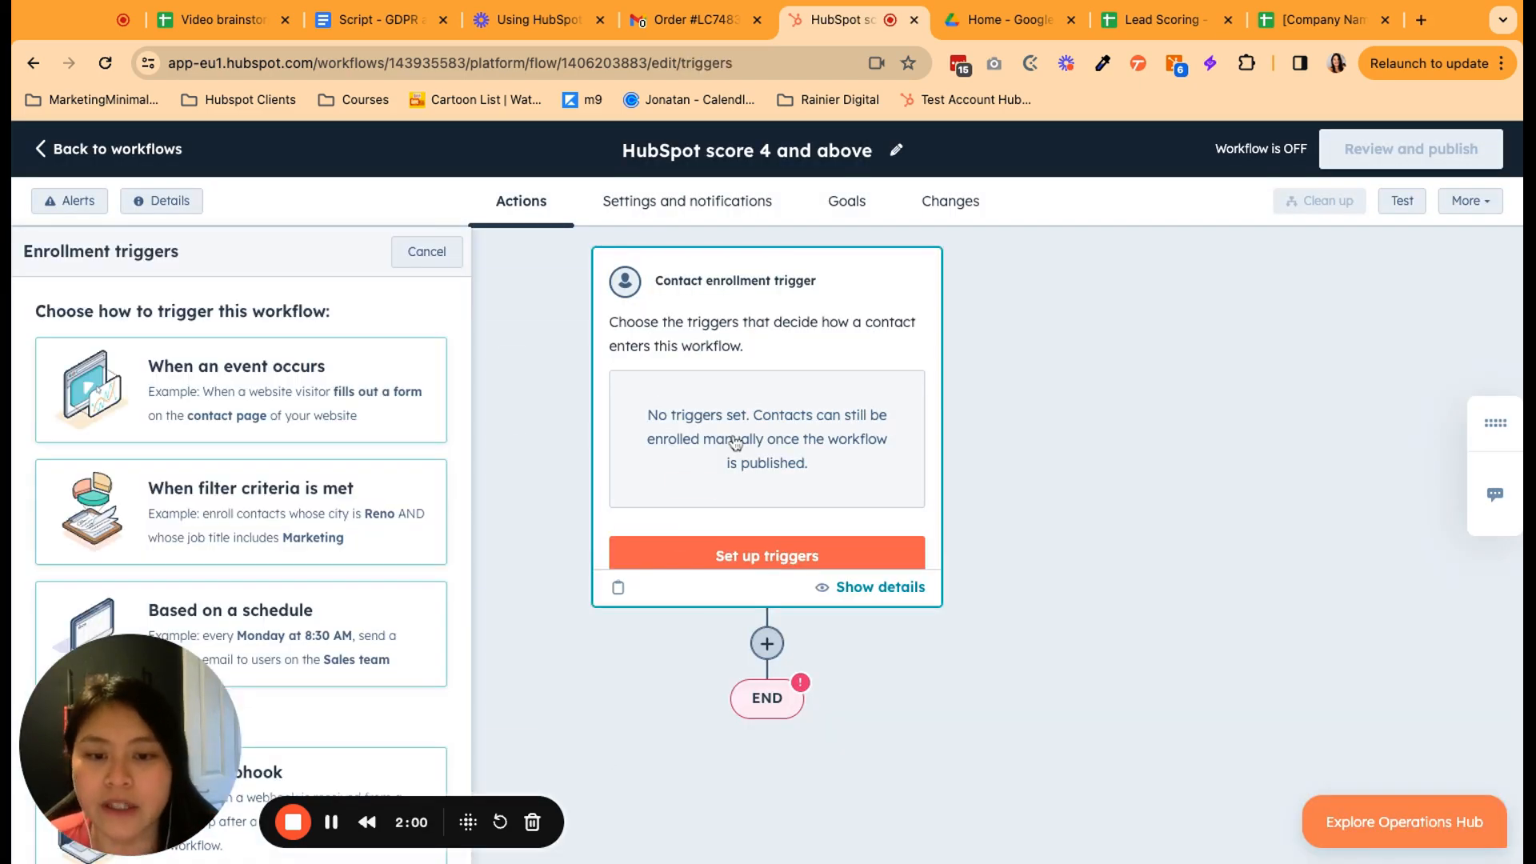
{"action": "left_click", "coordinate": [286, 492]}
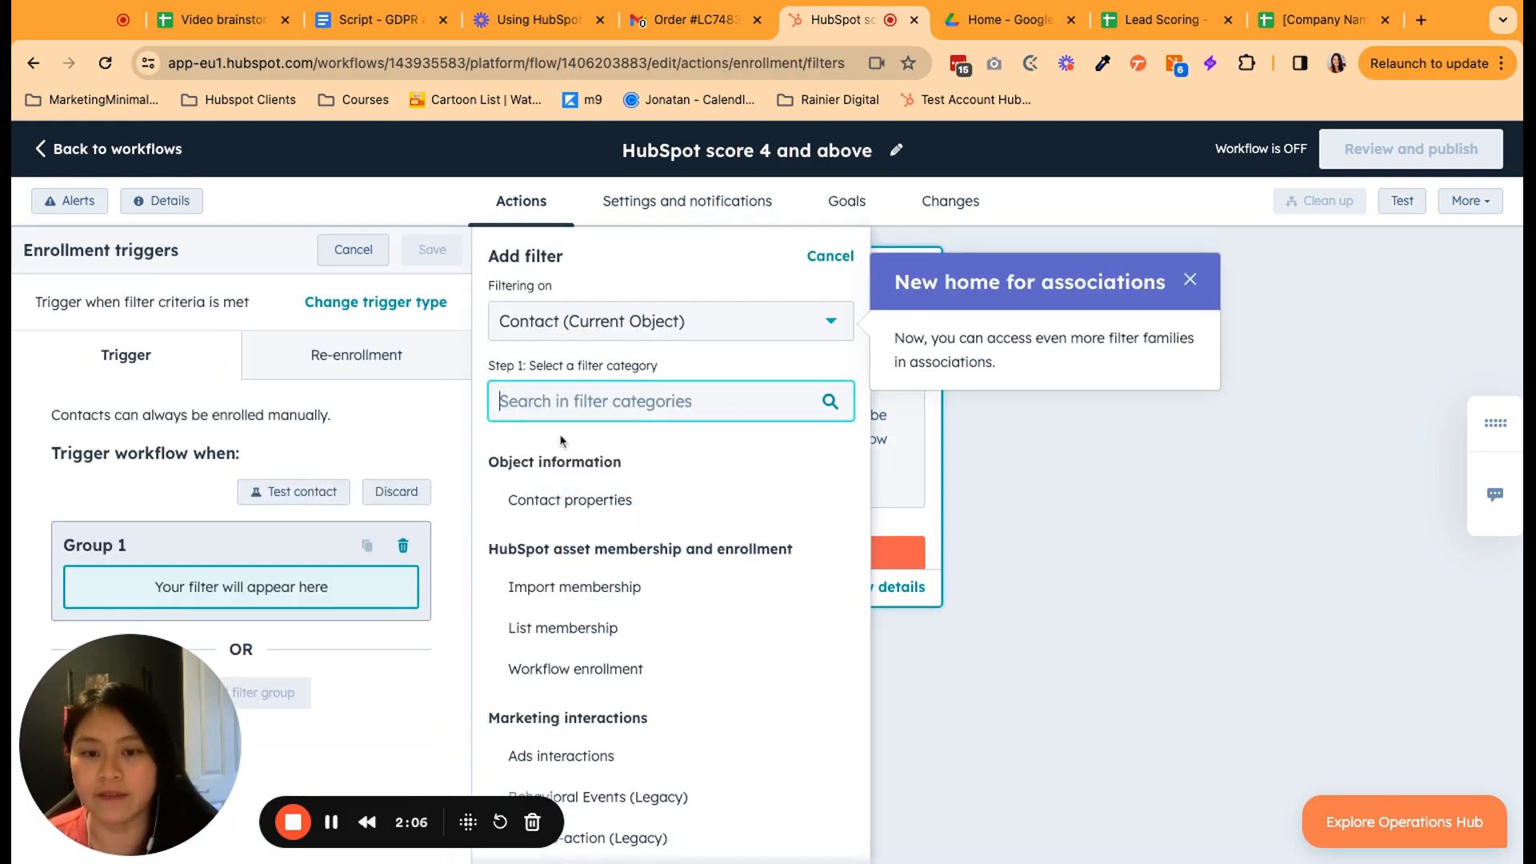
{"action": "left_click", "coordinate": [636, 504]}
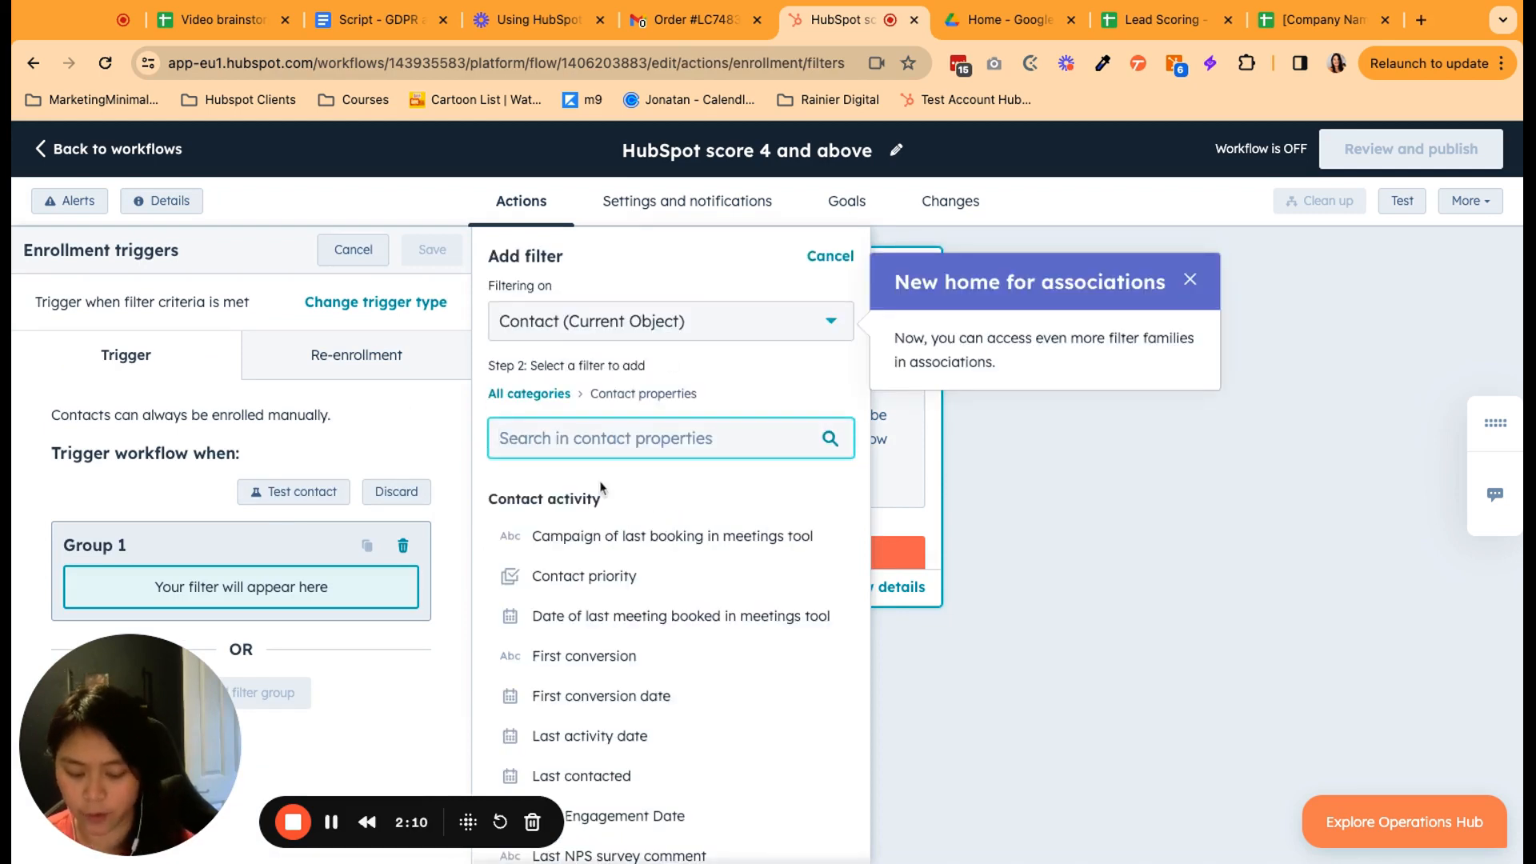
{"action": "type", "text": "score"}
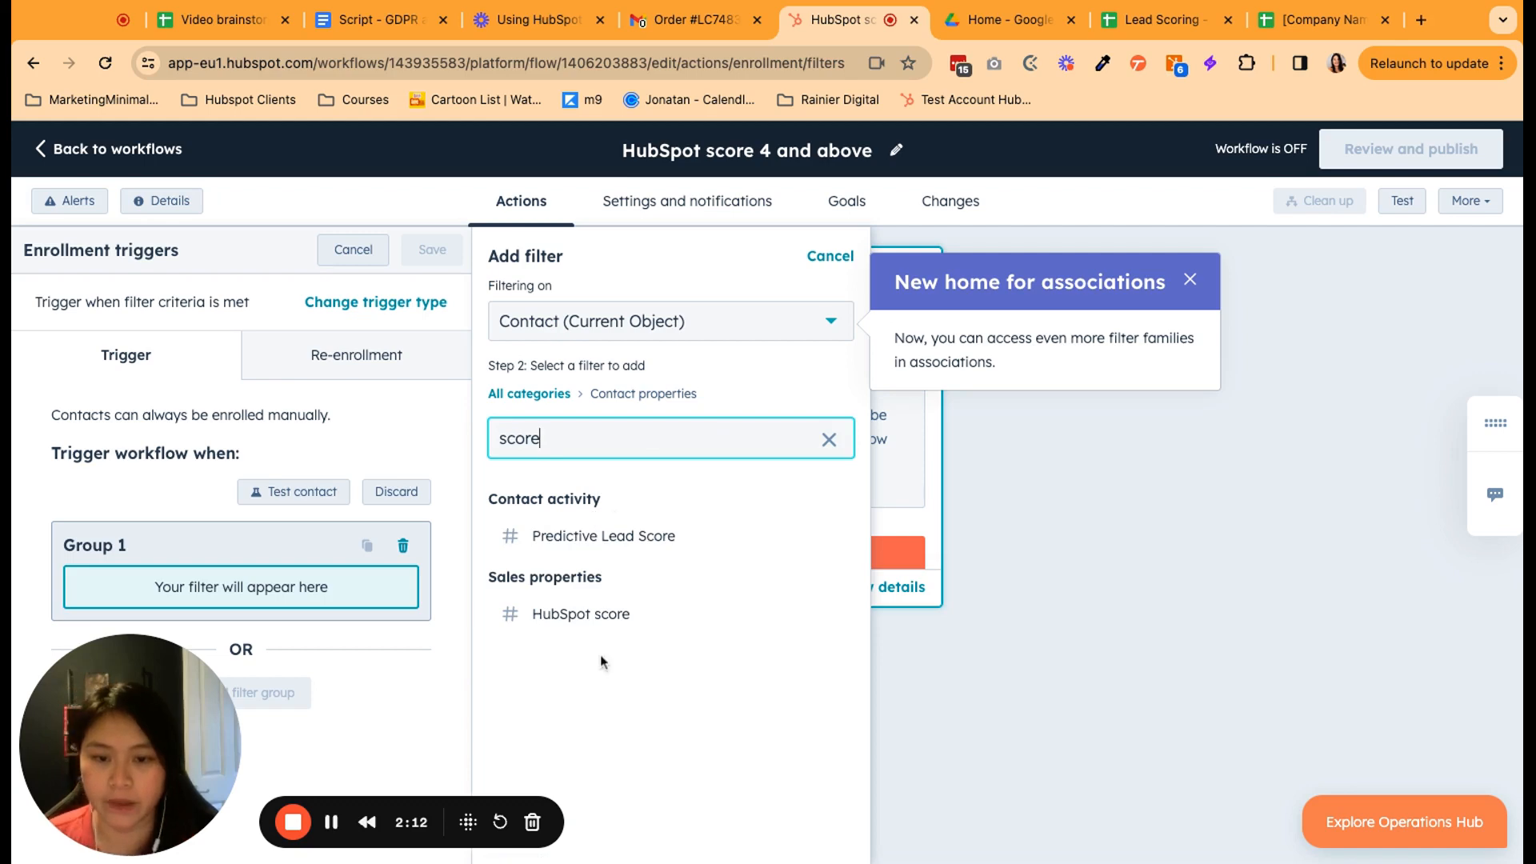
{"action": "left_click", "coordinate": [686, 620]}
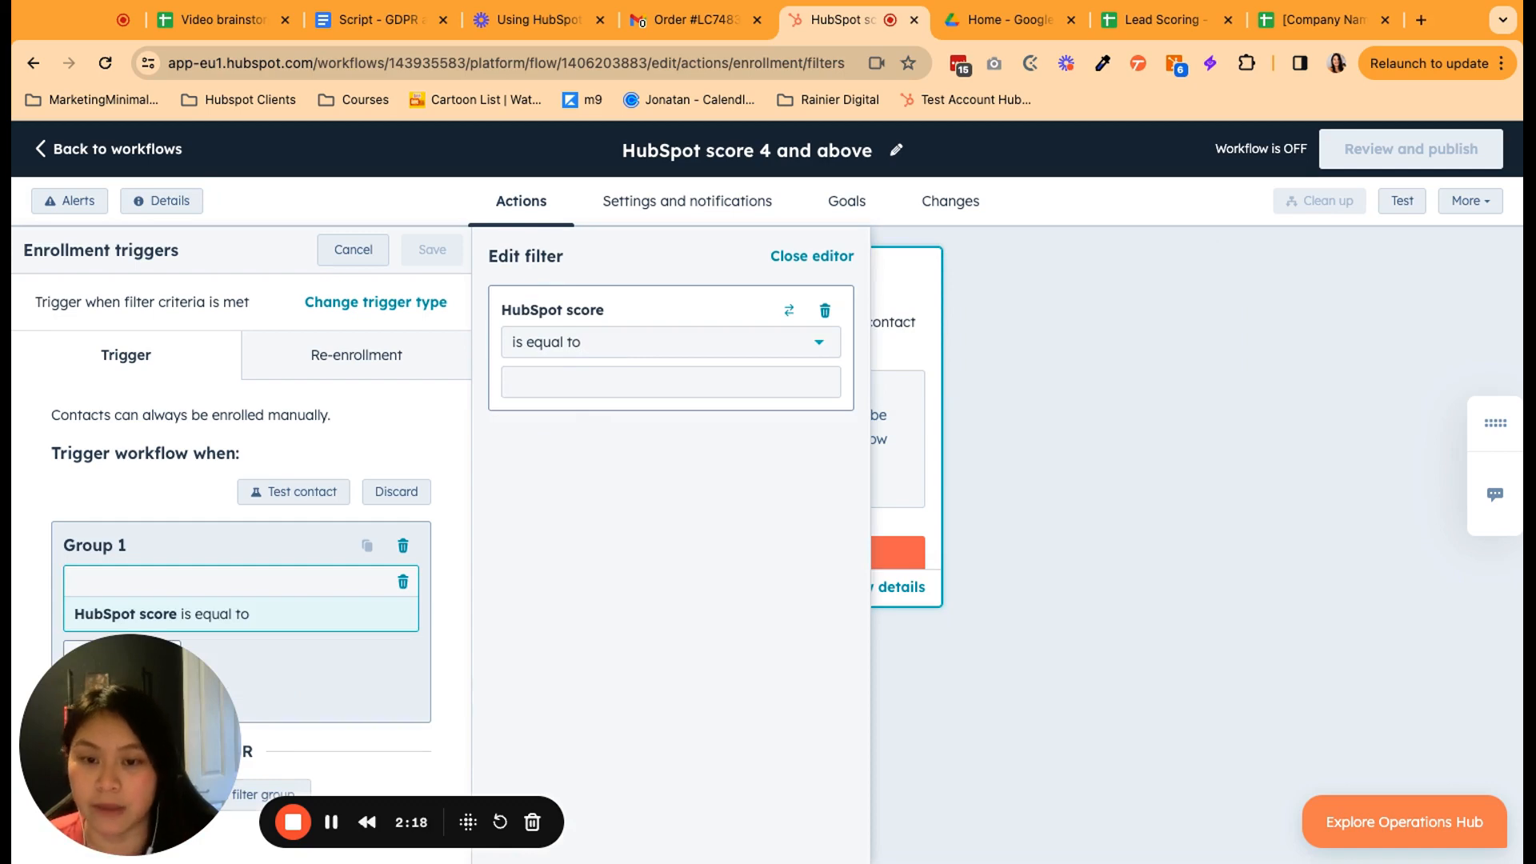
Set the HubSpot score filter to is greater than or equal to 4 and save the enrollment trigger.
{"action": "left_click", "coordinate": [664, 341]}
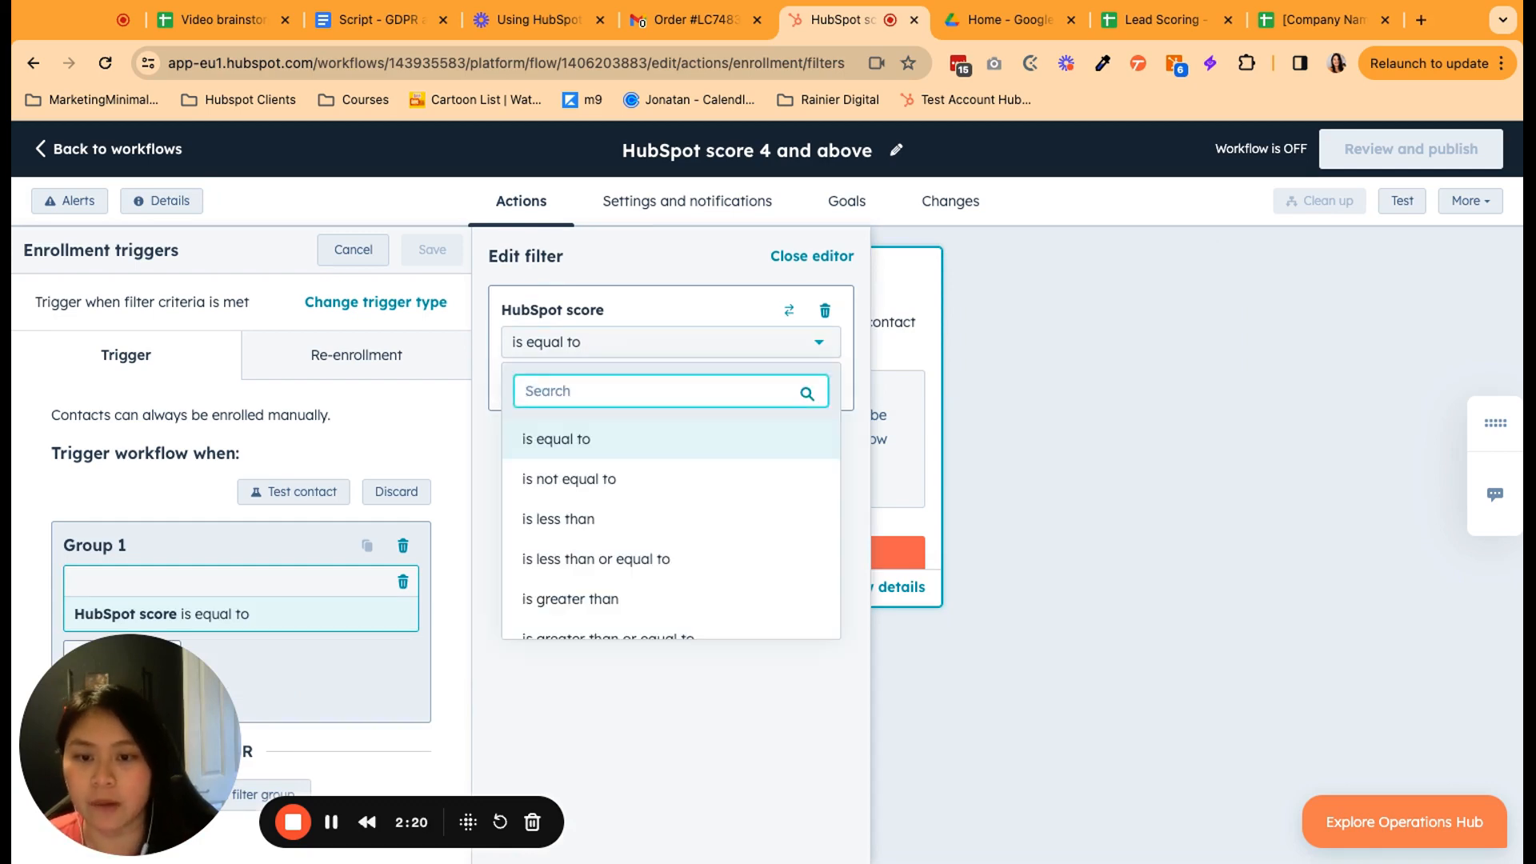
{"action": "scroll", "coordinate": [635, 582], "scroll_direction": "down", "scroll_amount": 1}
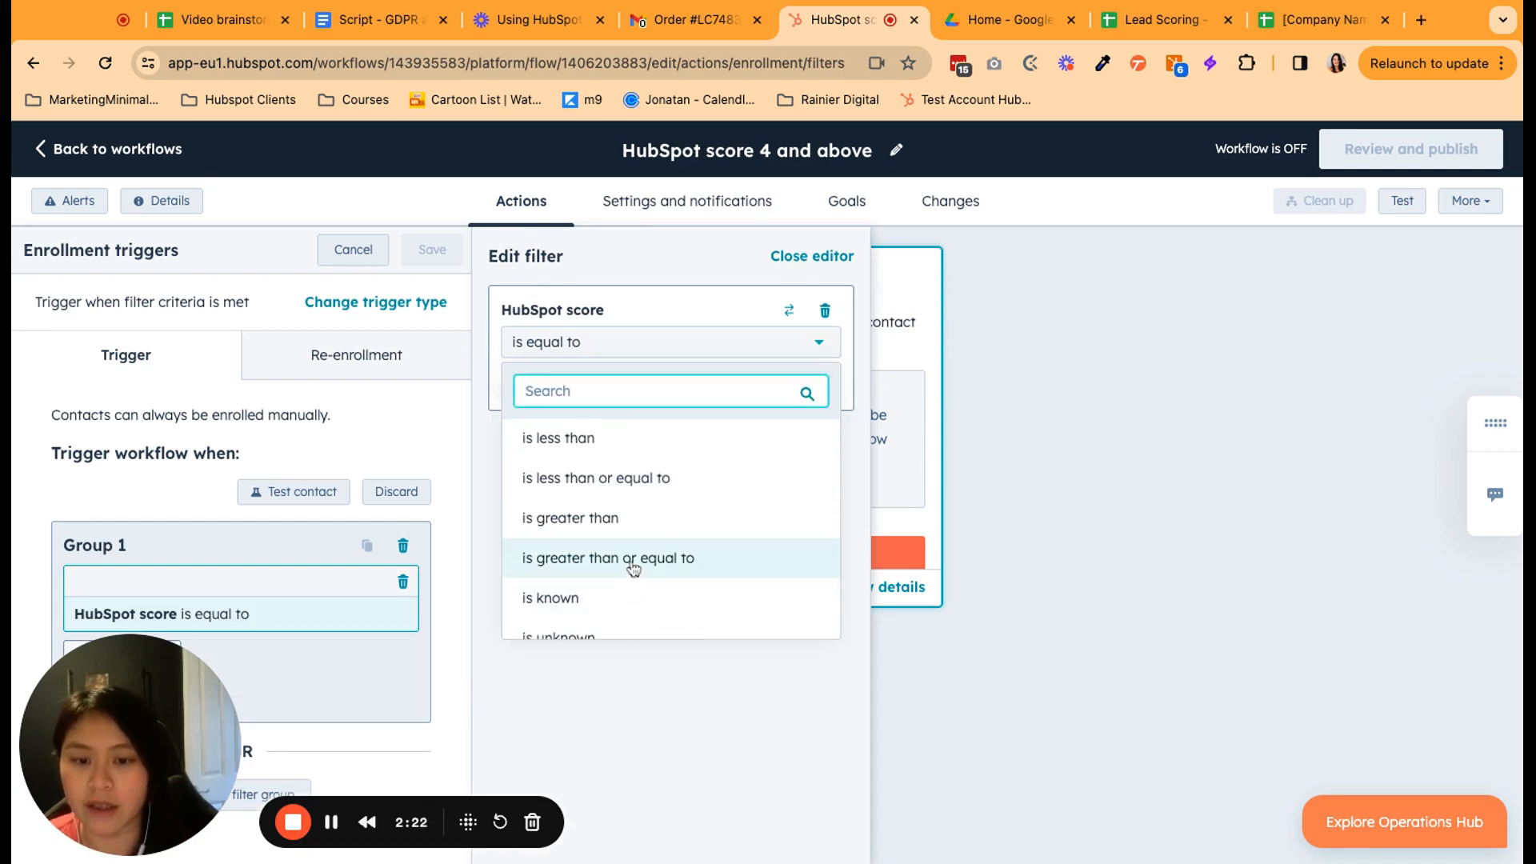
{"action": "left_click", "coordinate": [630, 558]}
{"action": "left_click", "coordinate": [556, 368]}
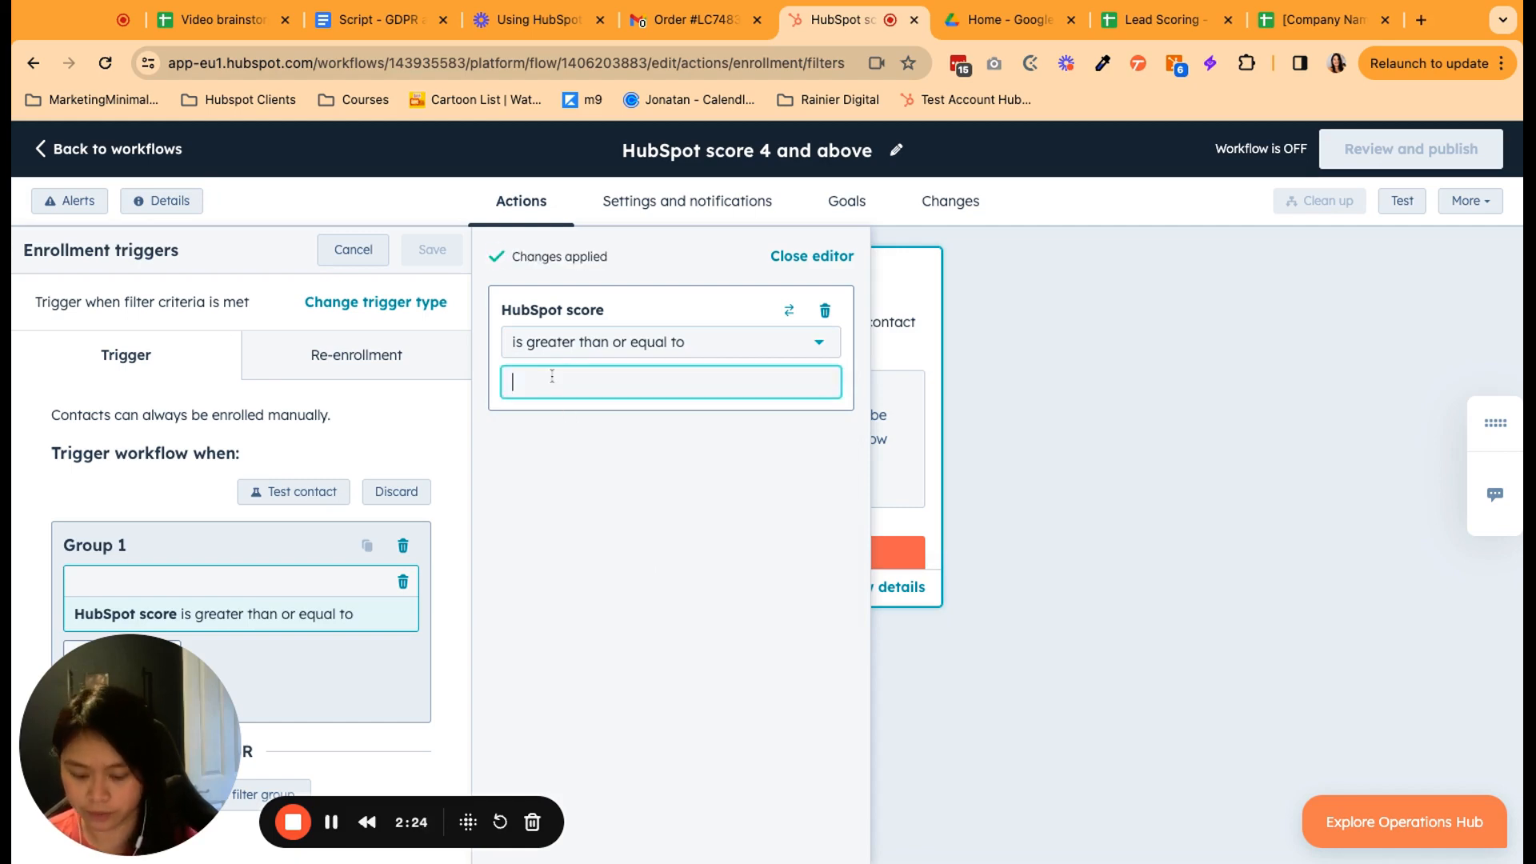
{"action": "type", "text": "4"}
{"action": "left_click", "coordinate": [432, 249]}
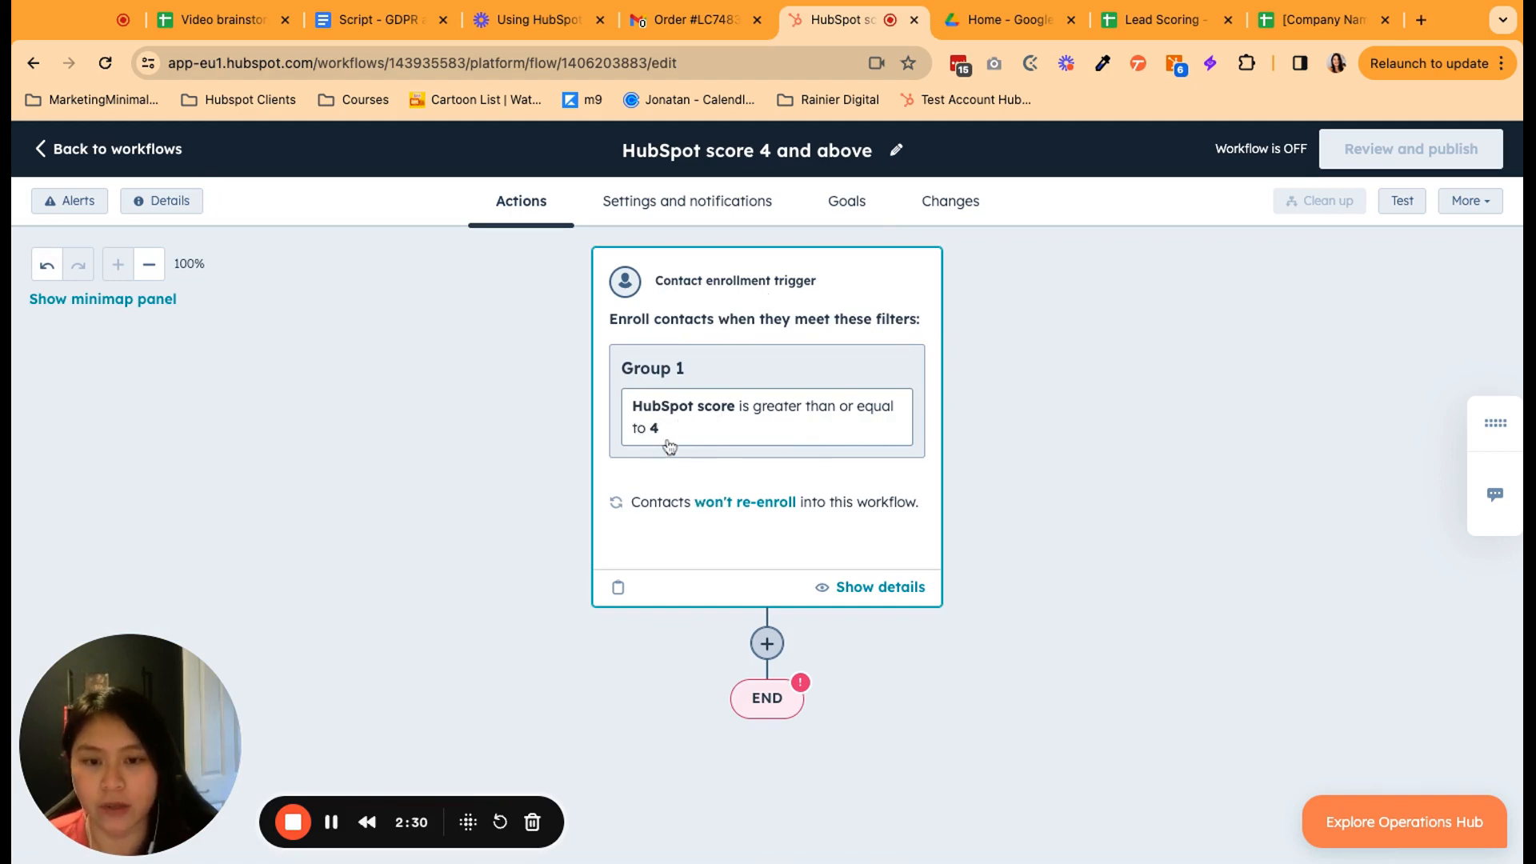
Add a Send internal email notification action below the enrollment trigger and postpone its data tour.
{"action": "scroll", "coordinate": [676, 438], "scroll_direction": "down", "scroll_amount": 5}
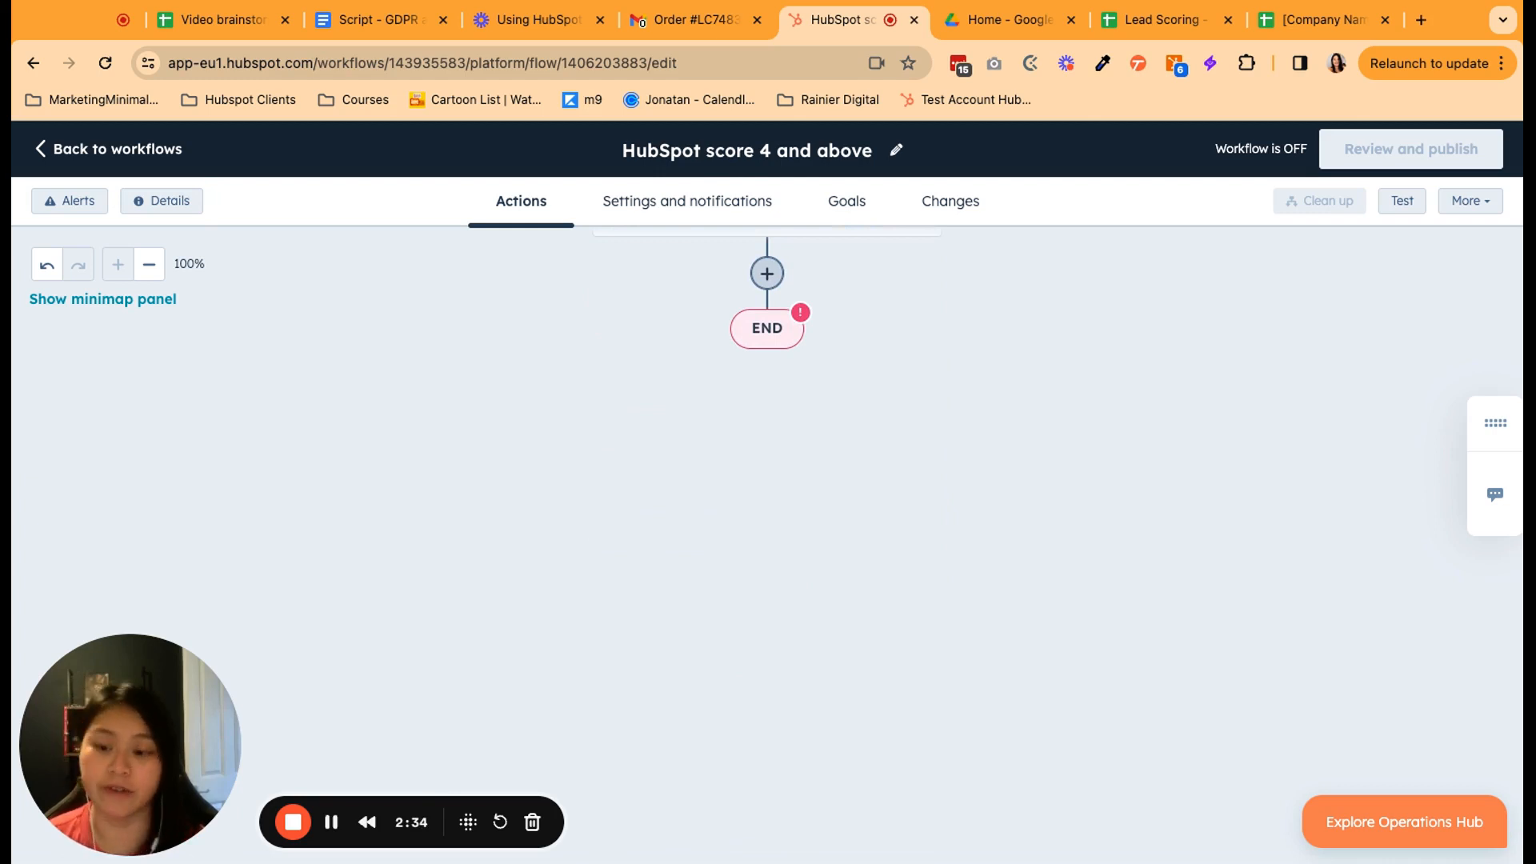
{"action": "scroll", "coordinate": [701, 449], "scroll_direction": "up", "scroll_amount": 2}
{"action": "left_click", "coordinate": [767, 384]}
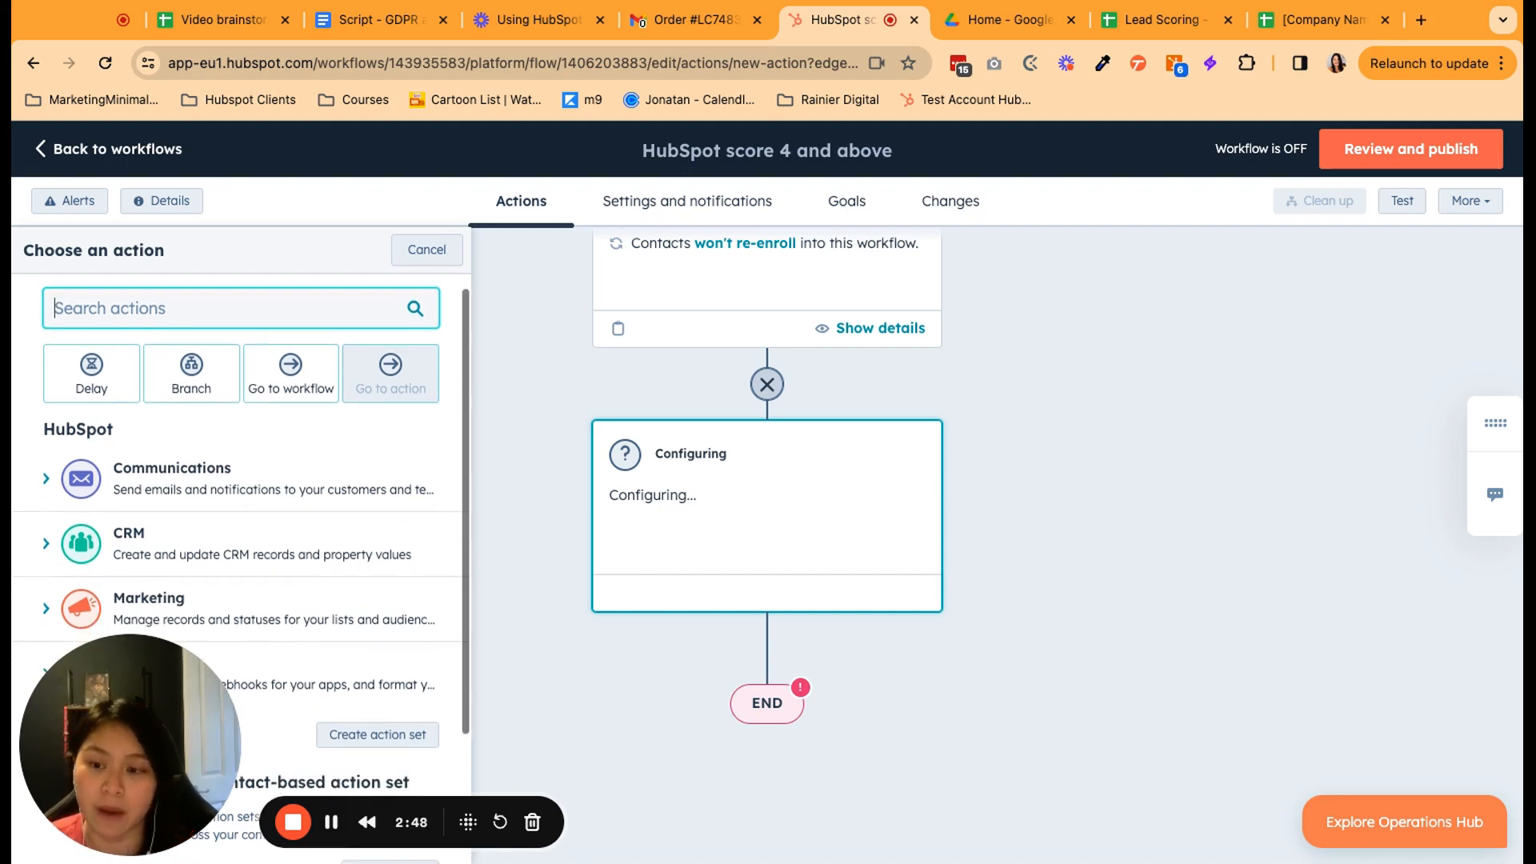
{"action": "scroll", "coordinate": [169, 348], "scroll_direction": "down", "scroll_amount": 2}
{"action": "scroll", "coordinate": [169, 348], "scroll_direction": "up", "scroll_amount": 1}
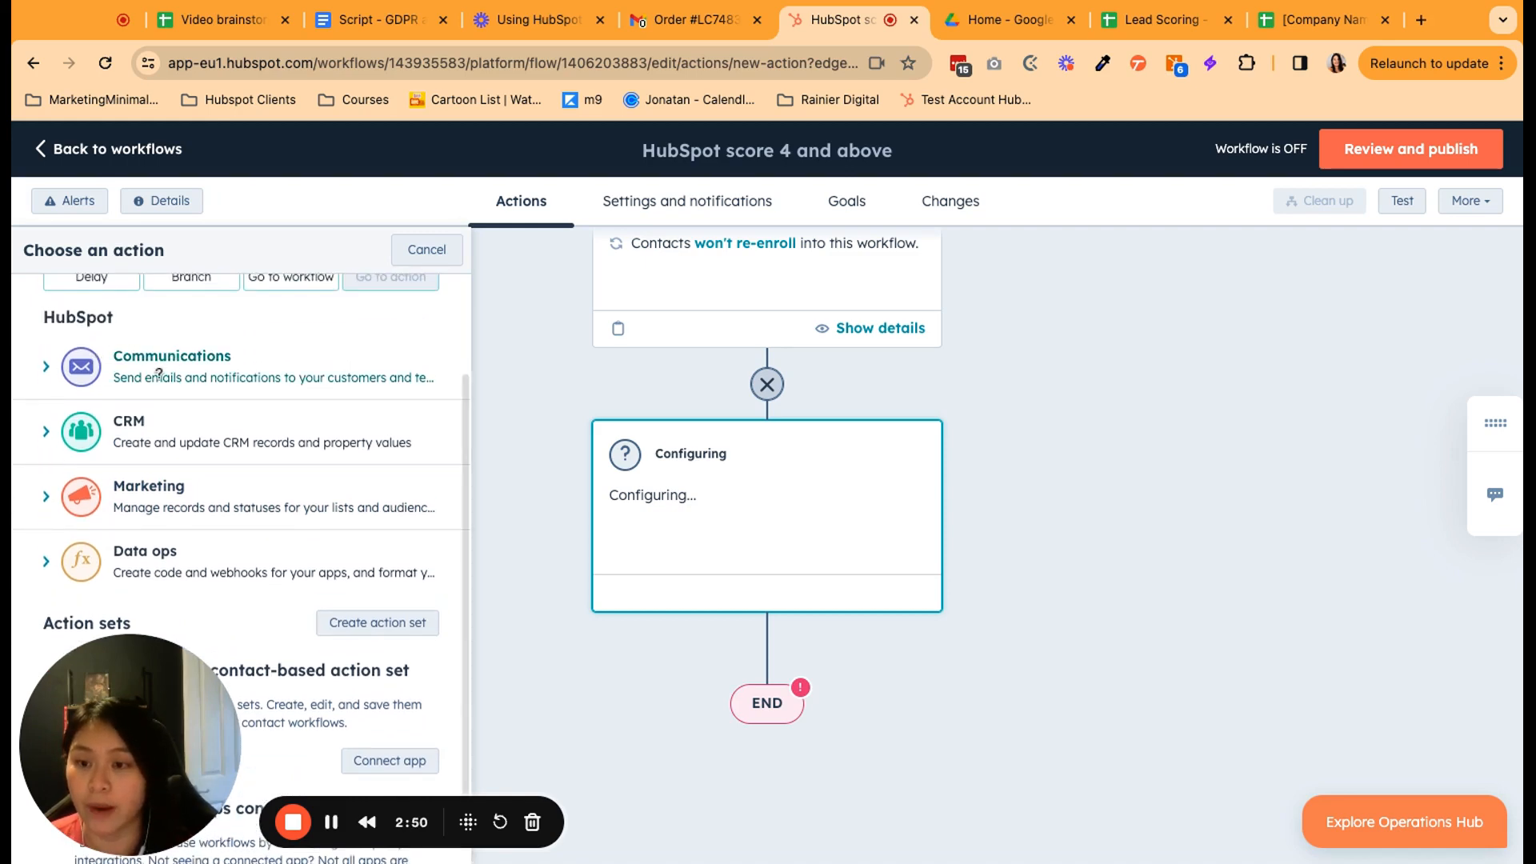
{"action": "left_click", "coordinate": [150, 374]}
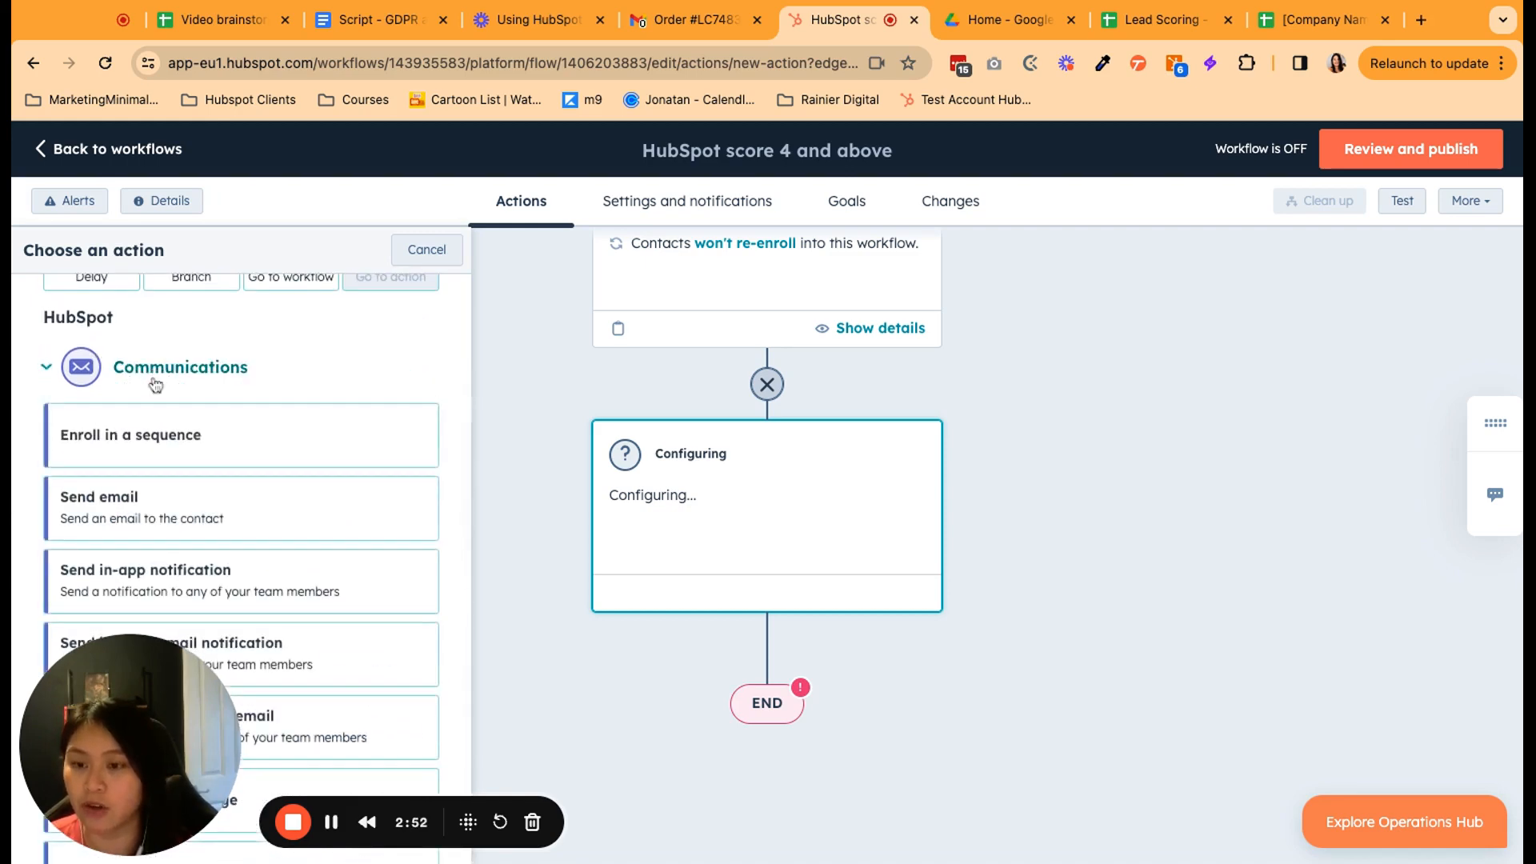
{"action": "scroll", "coordinate": [152, 418], "scroll_direction": "down", "scroll_amount": 3}
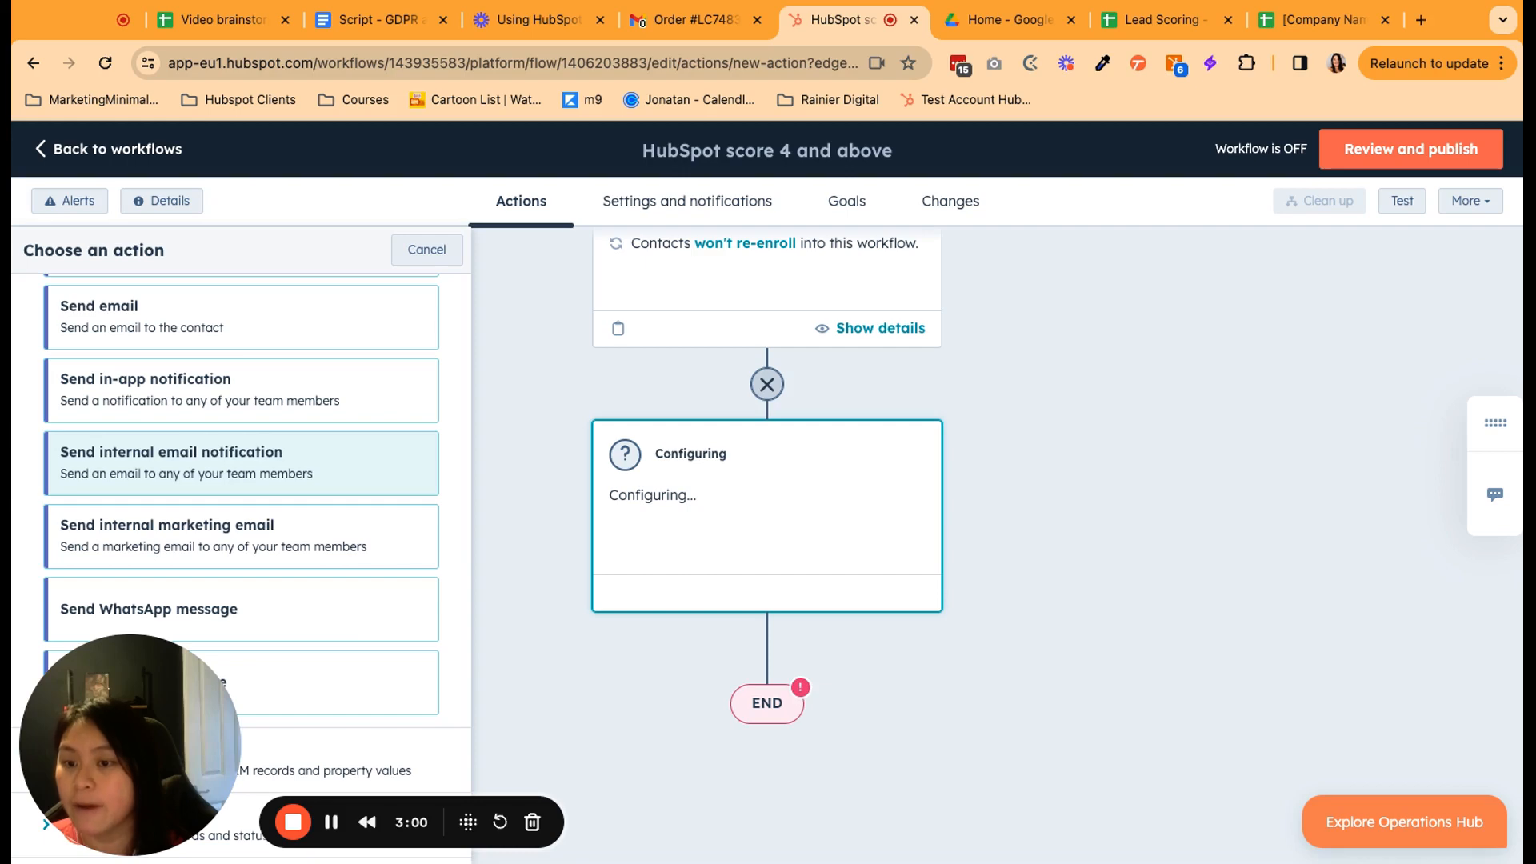
{"action": "left_click", "coordinate": [240, 462]}
{"action": "left_click", "coordinate": [292, 350]}
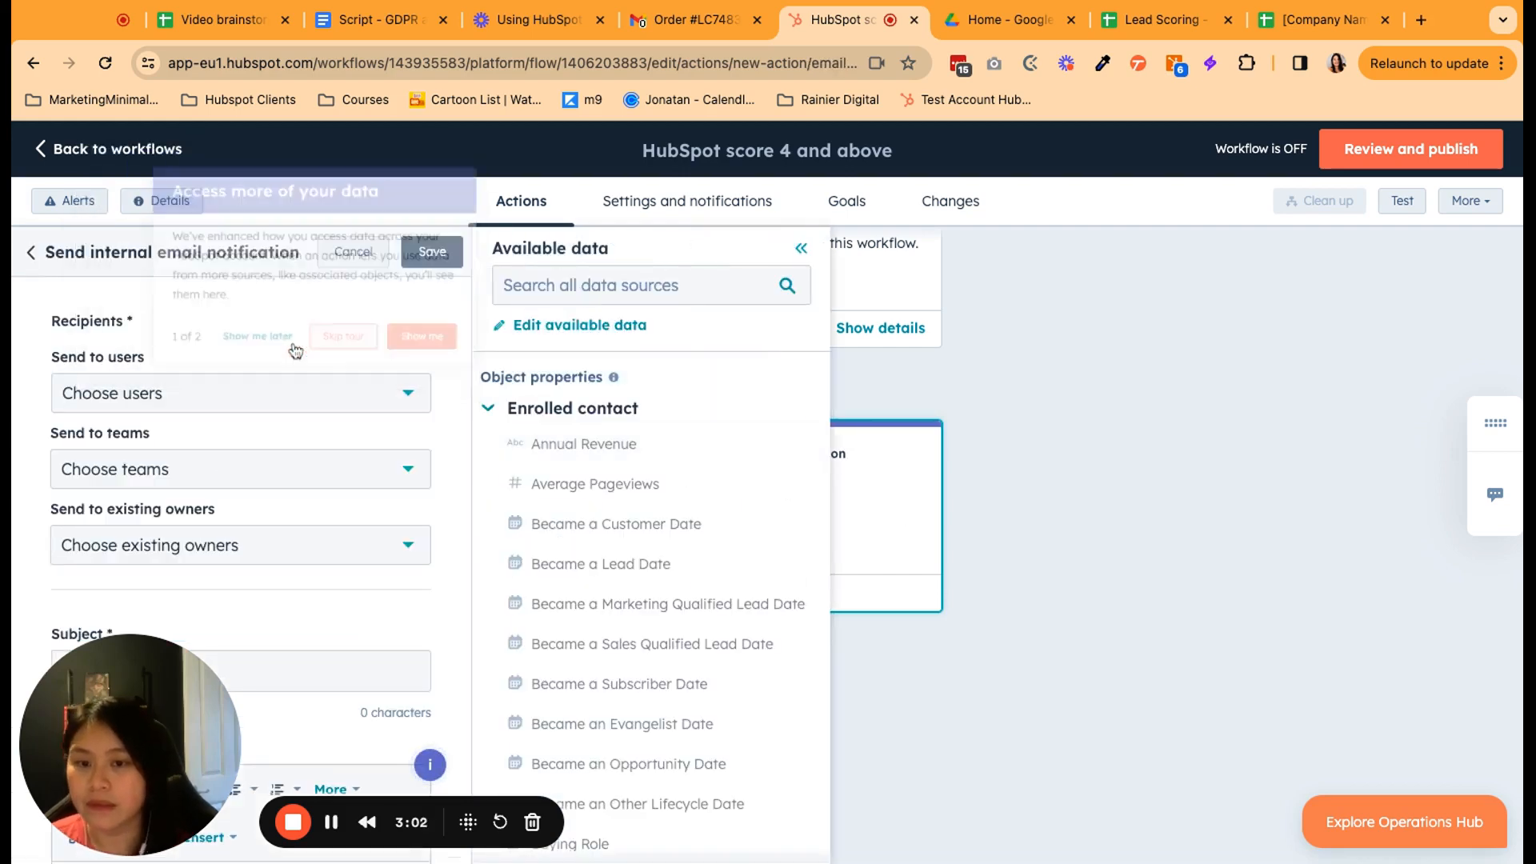
Choose the listed team member as the user who receives the internal email notification.
{"action": "scroll", "coordinate": [189, 392], "scroll_direction": "down", "scroll_amount": 1}
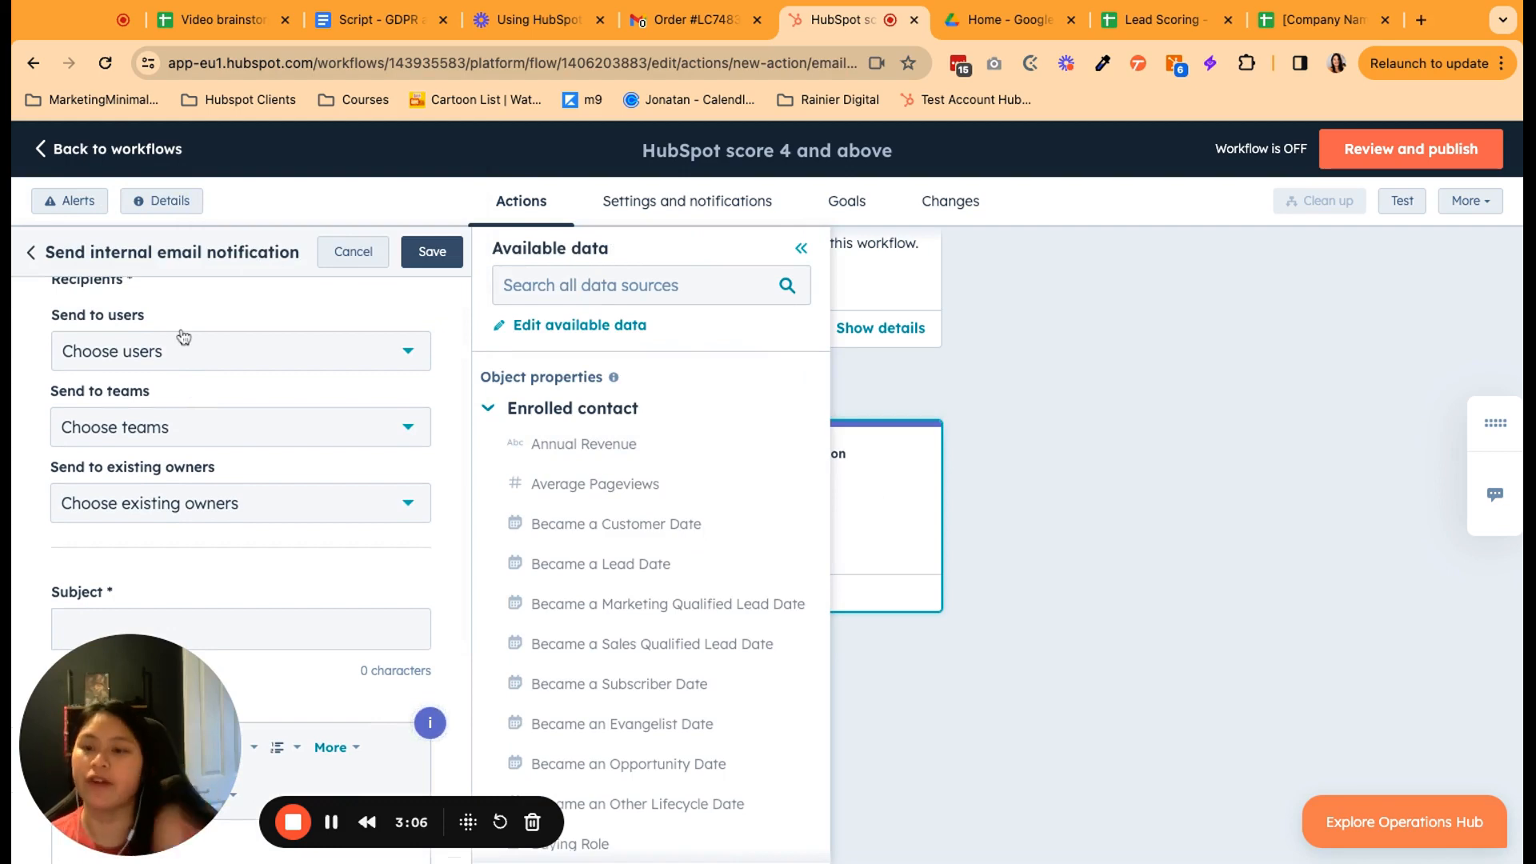
{"action": "left_click", "coordinate": [228, 366]}
{"action": "left_click", "coordinate": [168, 454]}
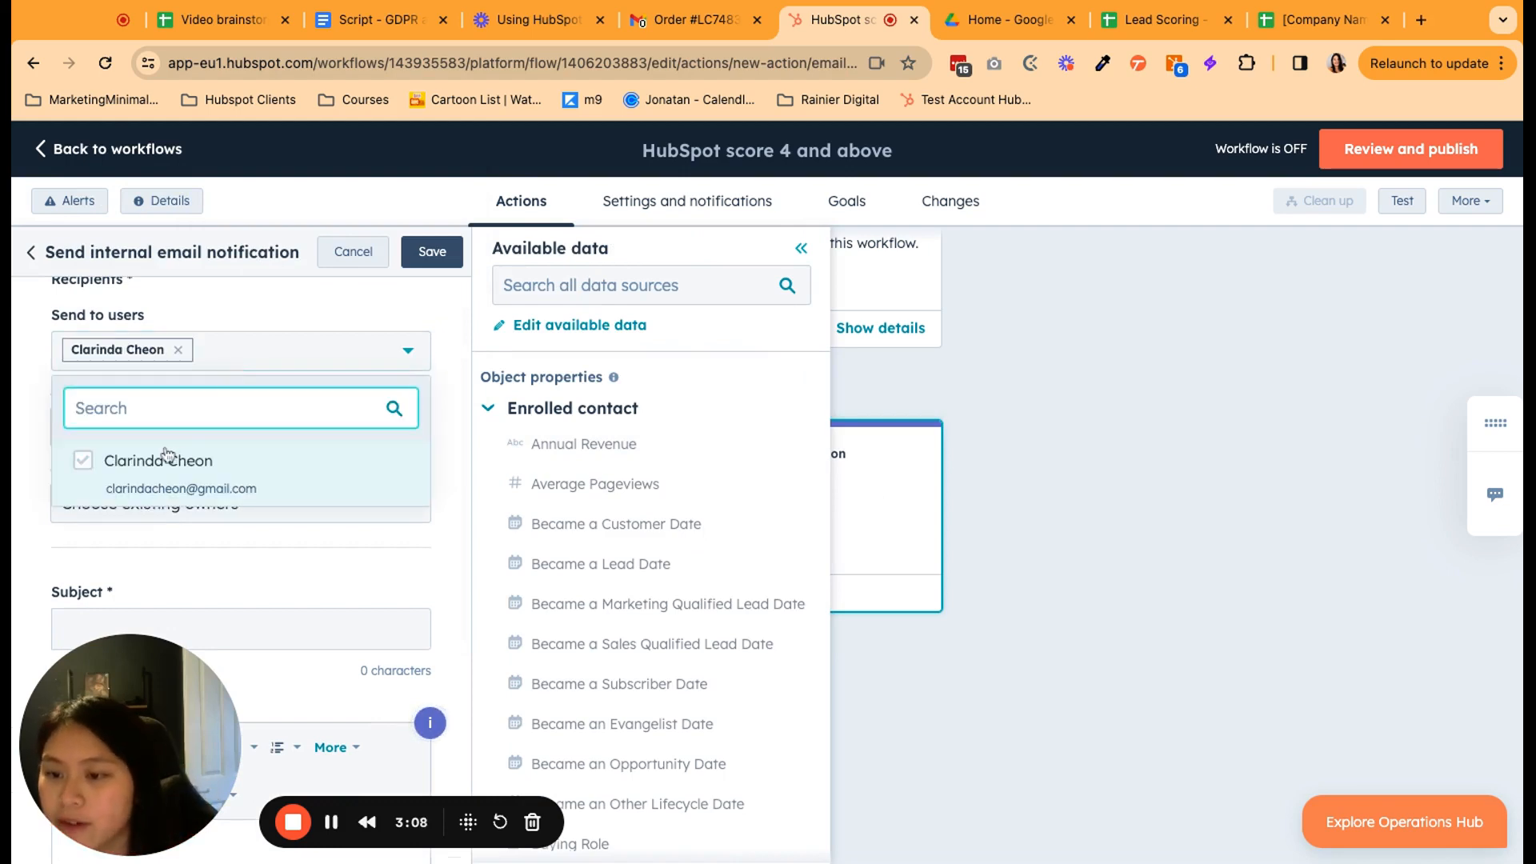
{"action": "left_click", "coordinate": [191, 305]}
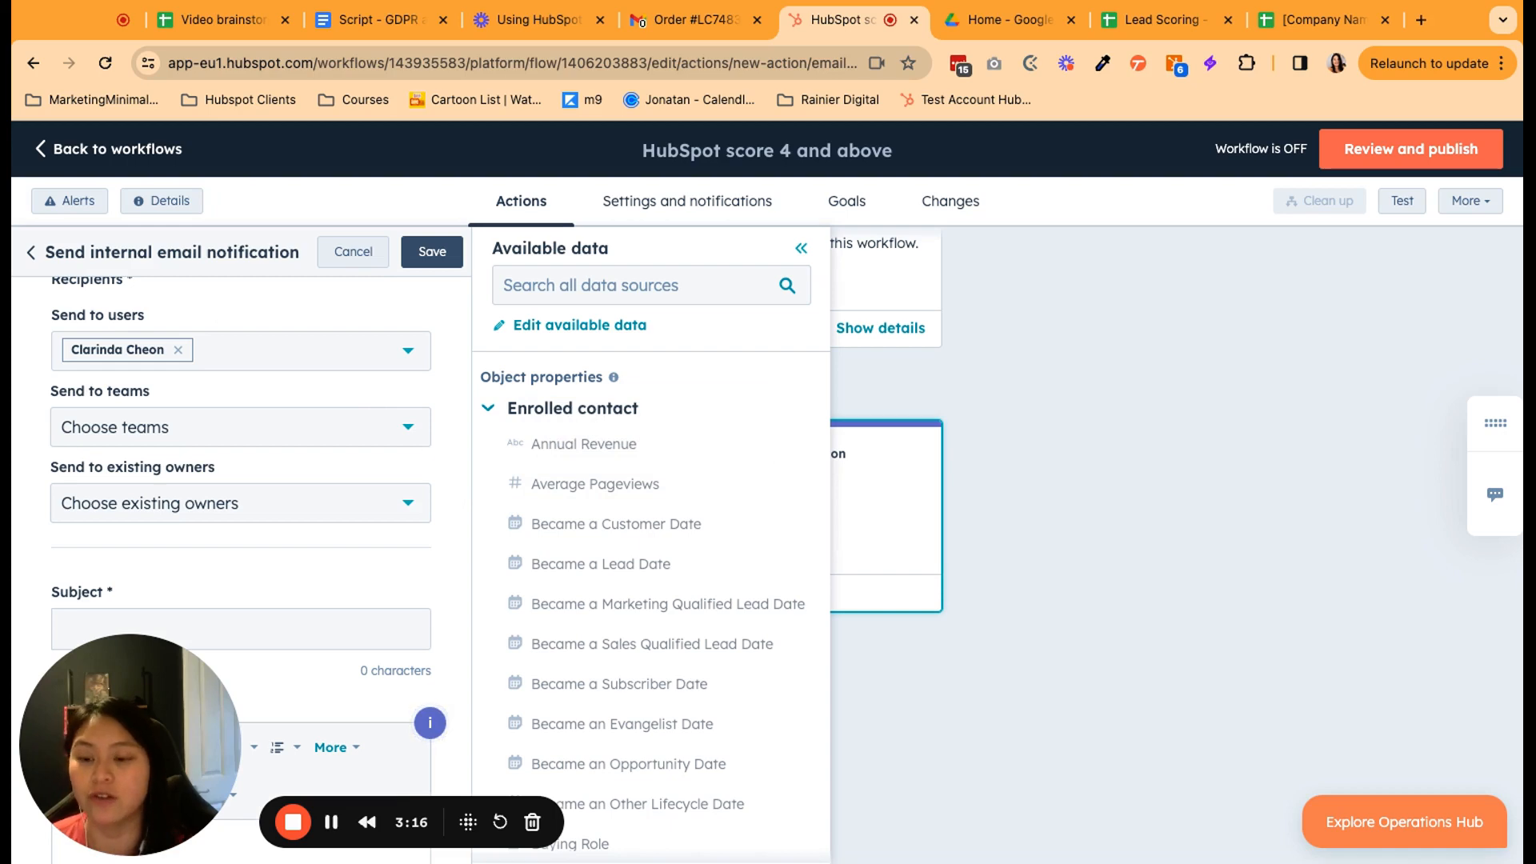
Enter the notification subject "Qualified Lead" and the body "Check this out", and save the action.
{"action": "scroll", "coordinate": [200, 480], "scroll_direction": "down", "scroll_amount": 3}
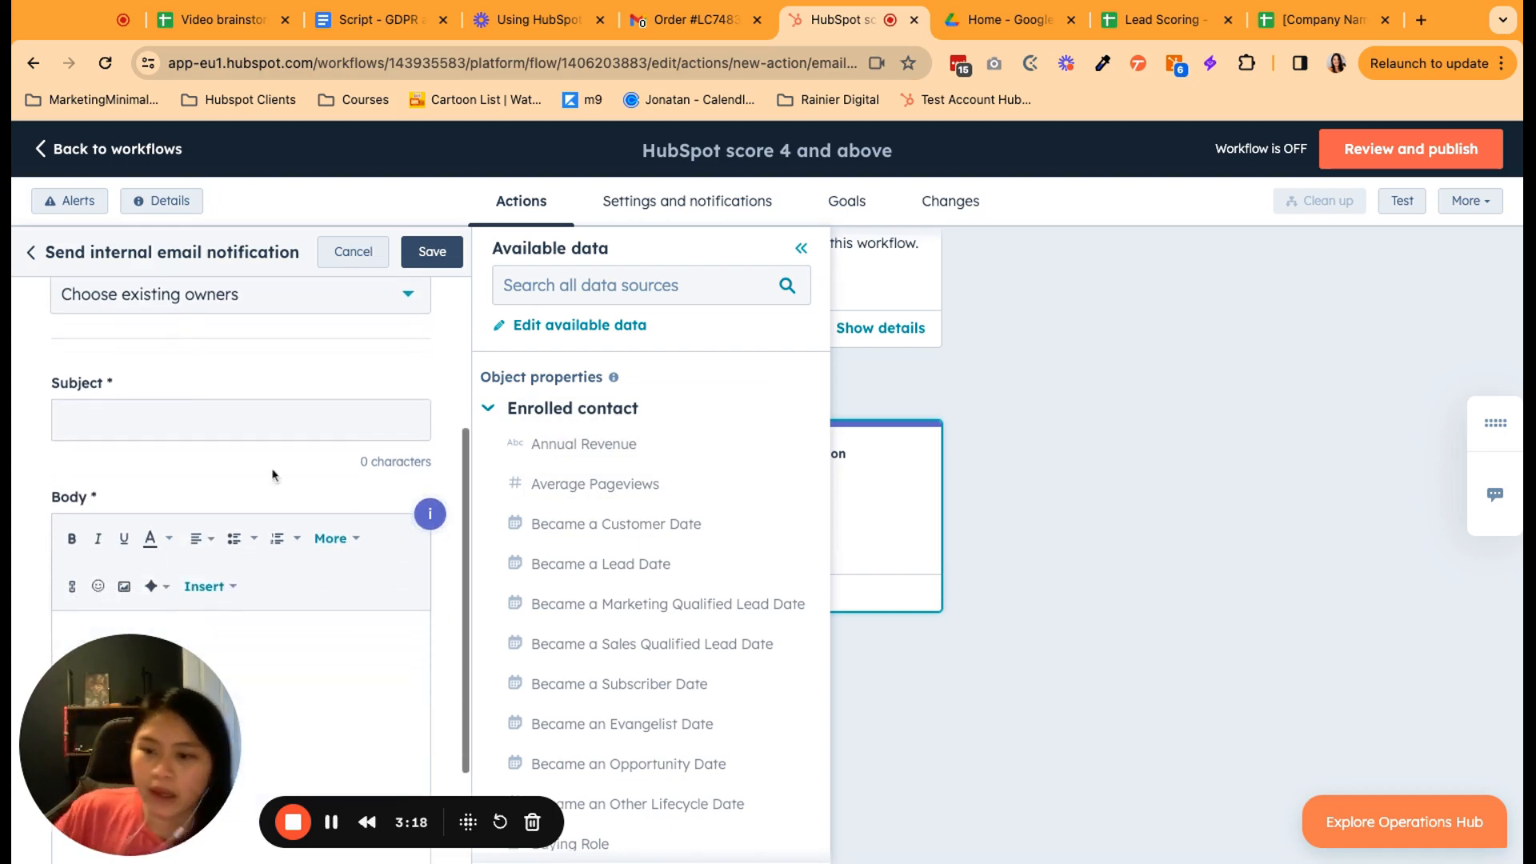
{"action": "left_click", "coordinate": [200, 420]}
{"action": "type", "text": "Q"}
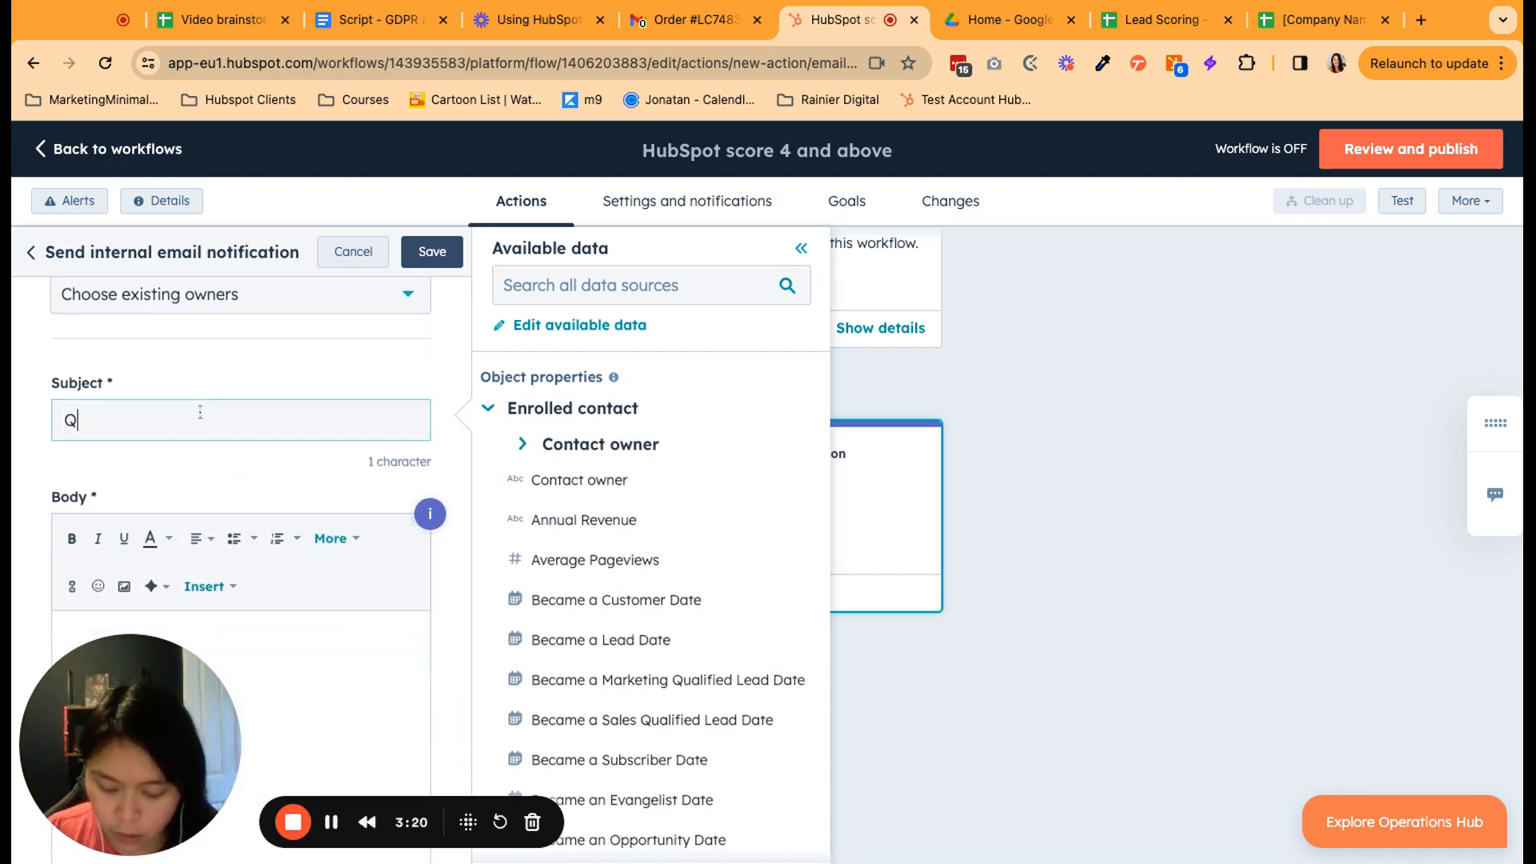
{"action": "type", "text": "ualified Lead"}
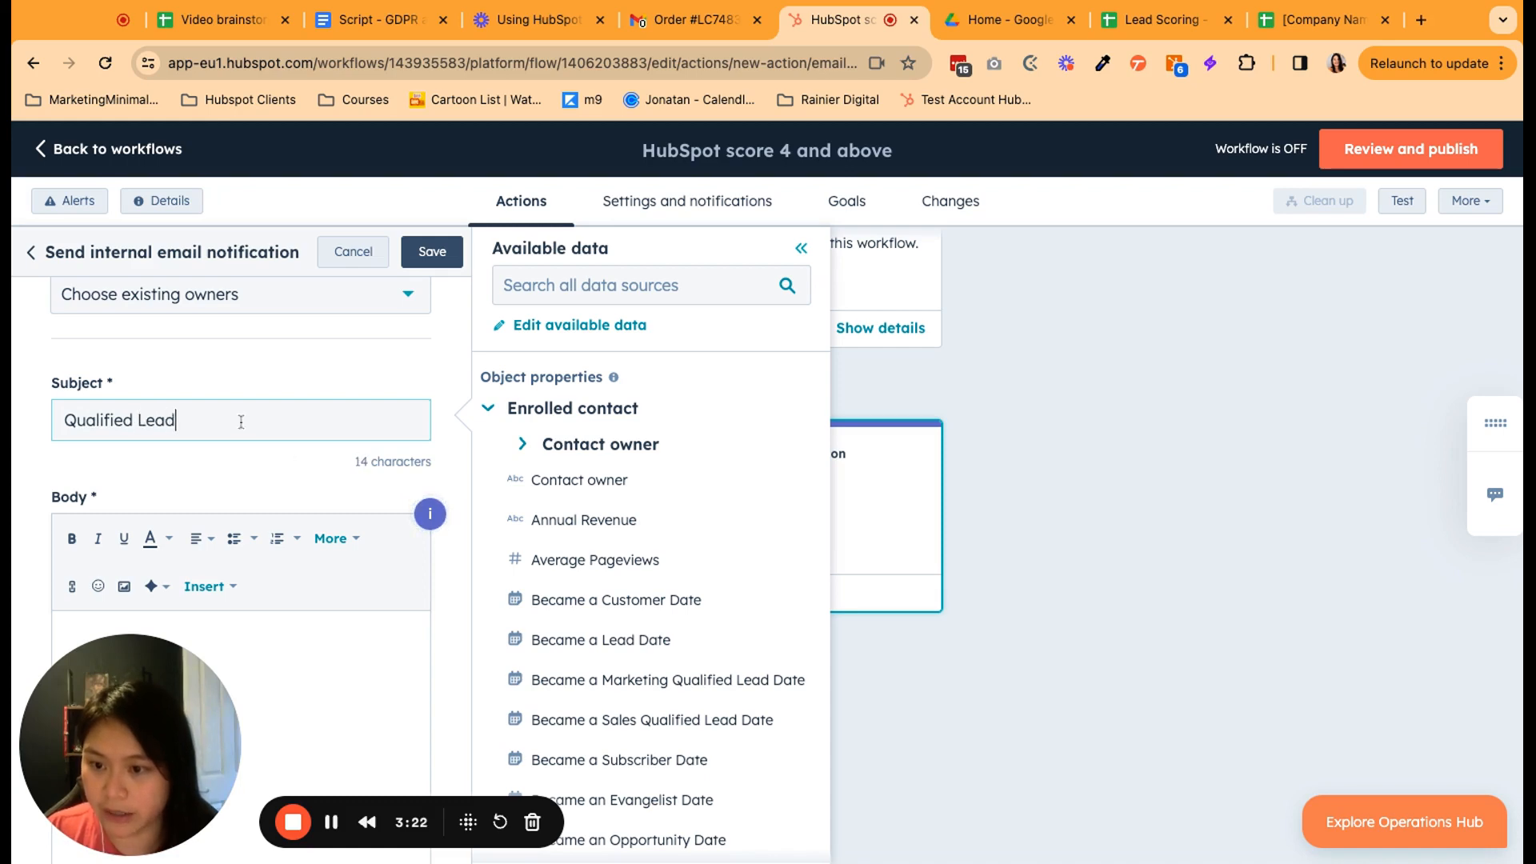
{"action": "scroll", "coordinate": [282, 477], "scroll_direction": "down", "scroll_amount": 2}
{"action": "left_click", "coordinate": [195, 508]}
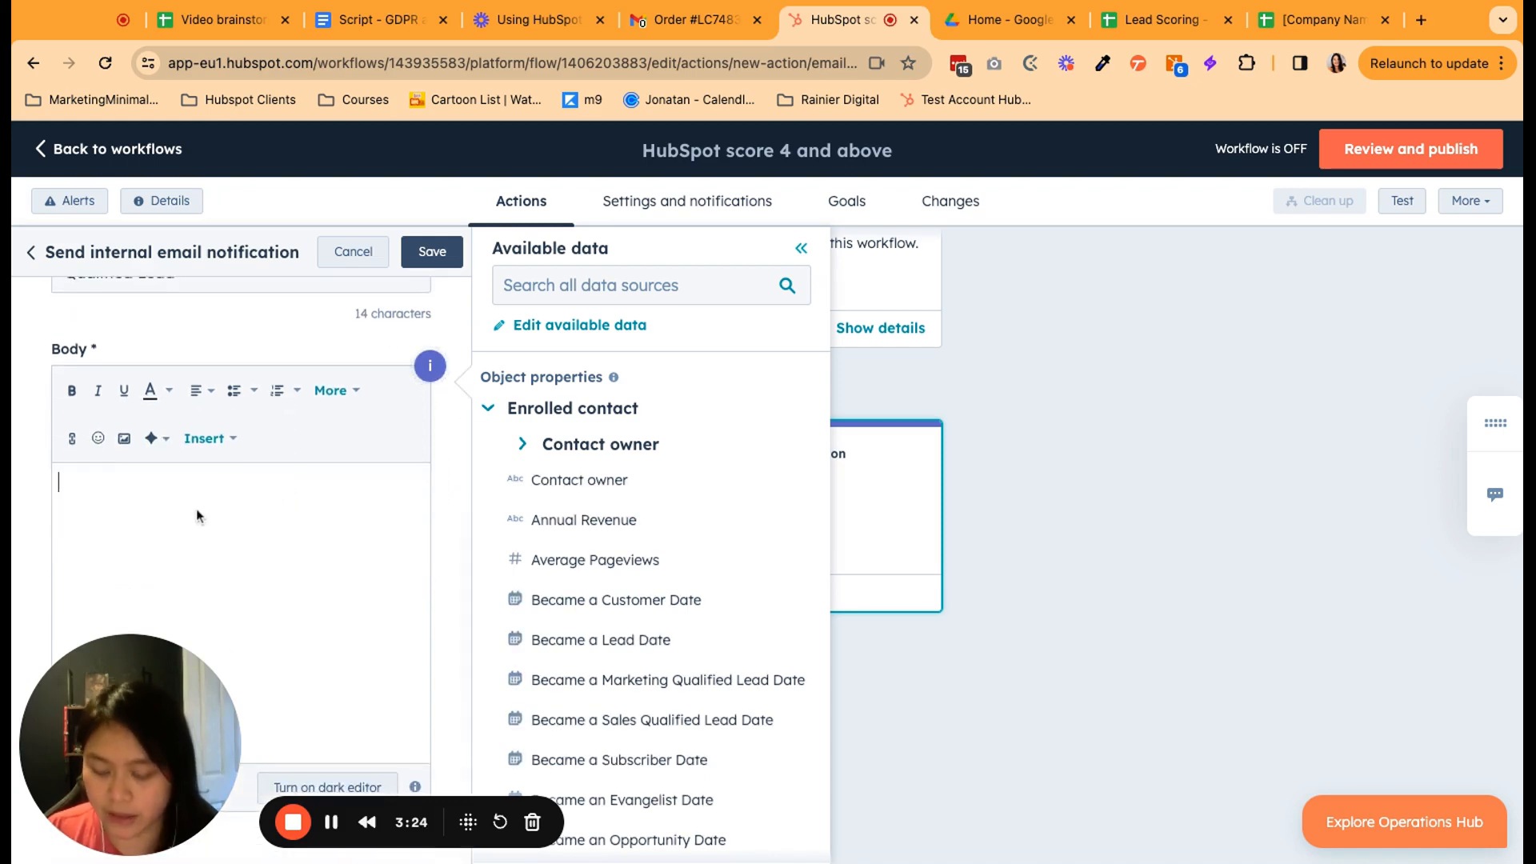
{"action": "type", "text": "Check this out"}
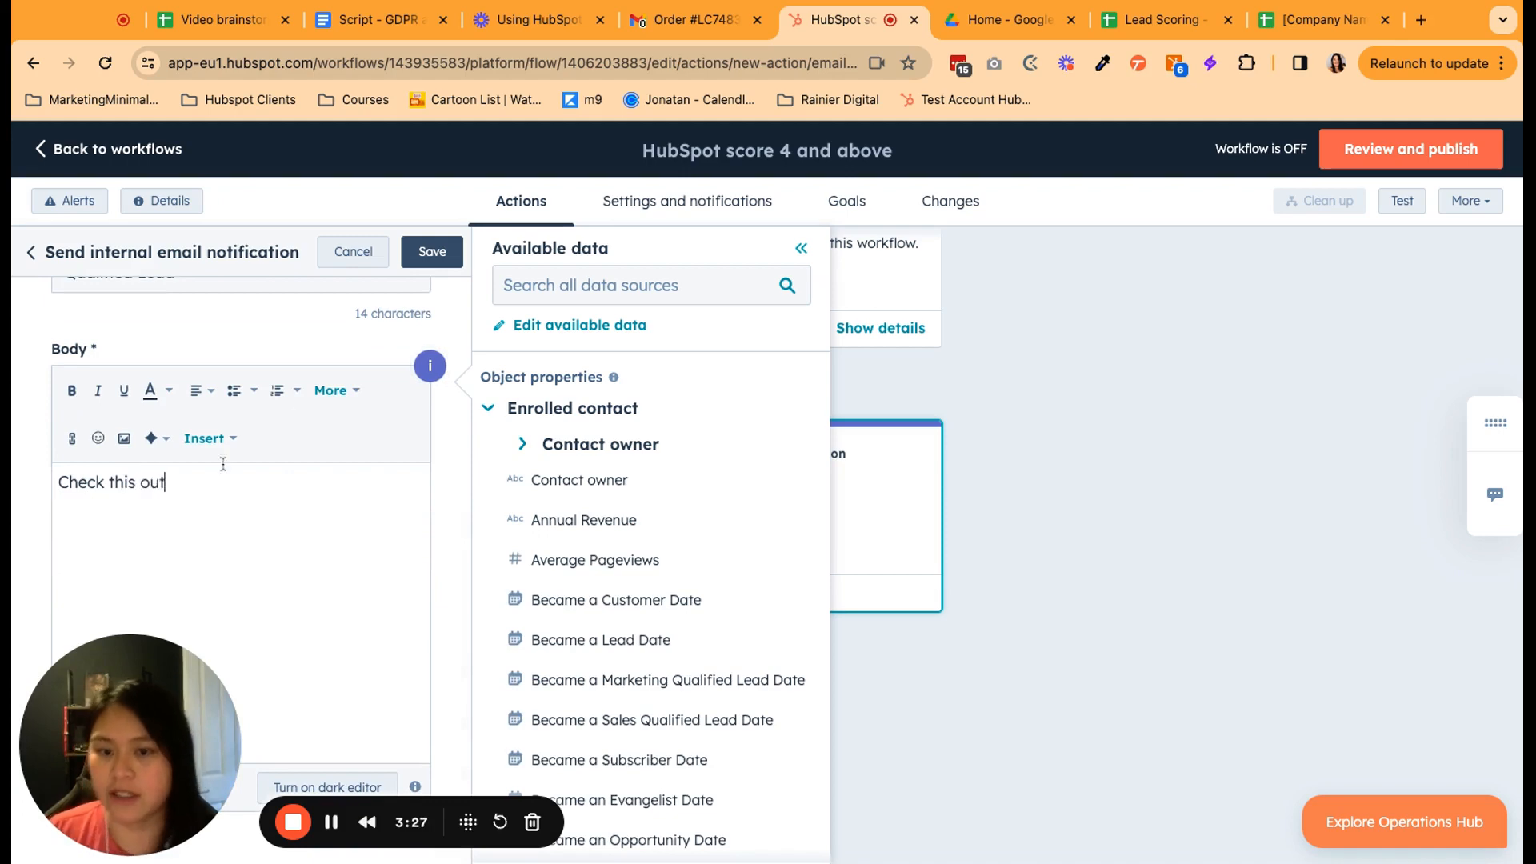
{"action": "left_click", "coordinate": [432, 251]}
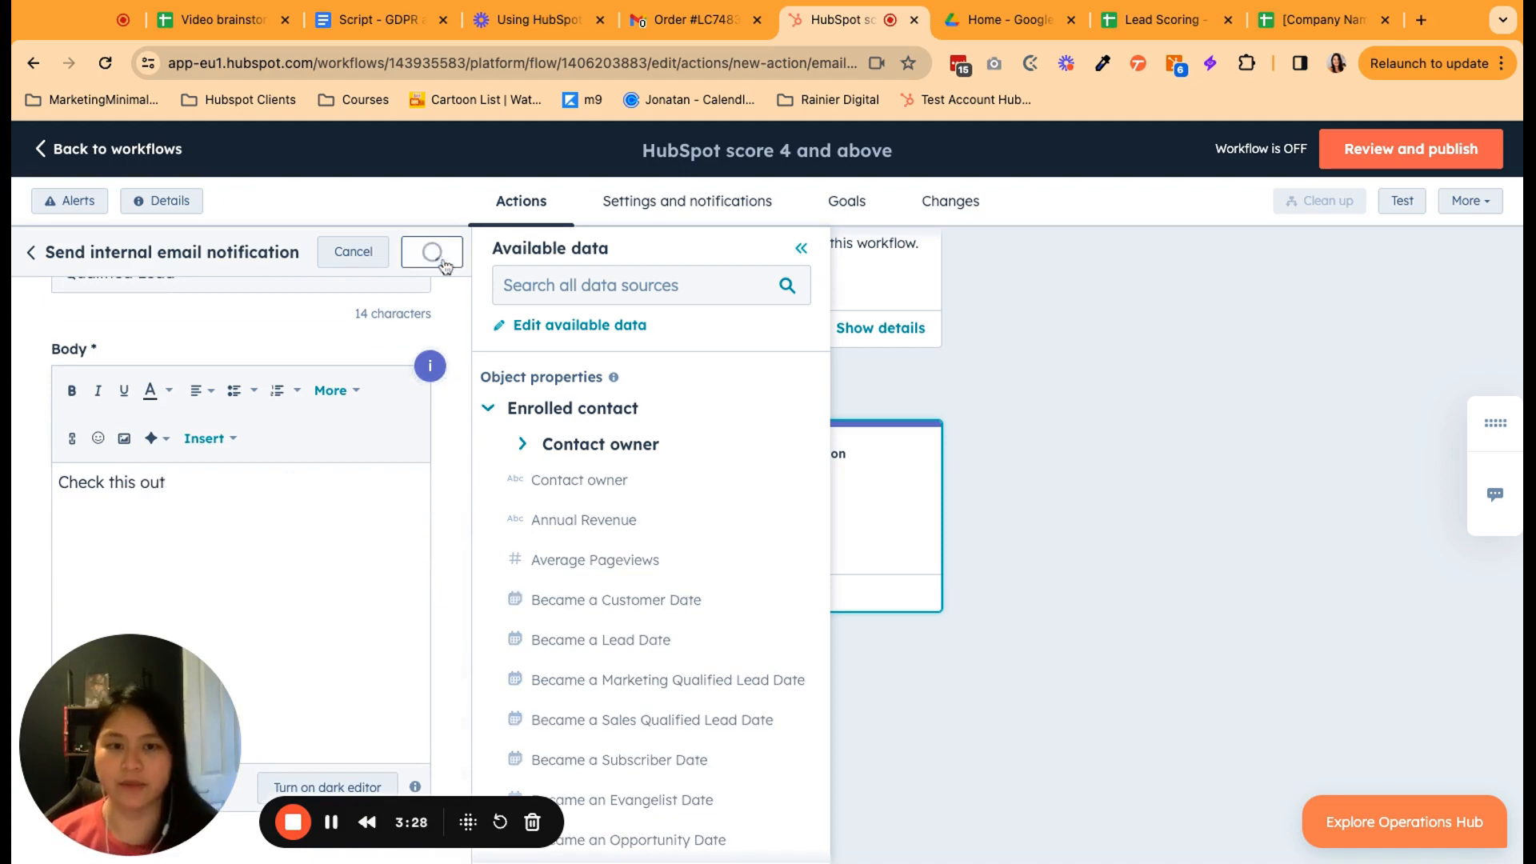
Review the workflow, enroll only contacts who meet the trigger criteria after it is turned on, and turn it on.
{"action": "scroll", "coordinate": [986, 555], "scroll_direction": "up", "scroll_amount": 3}
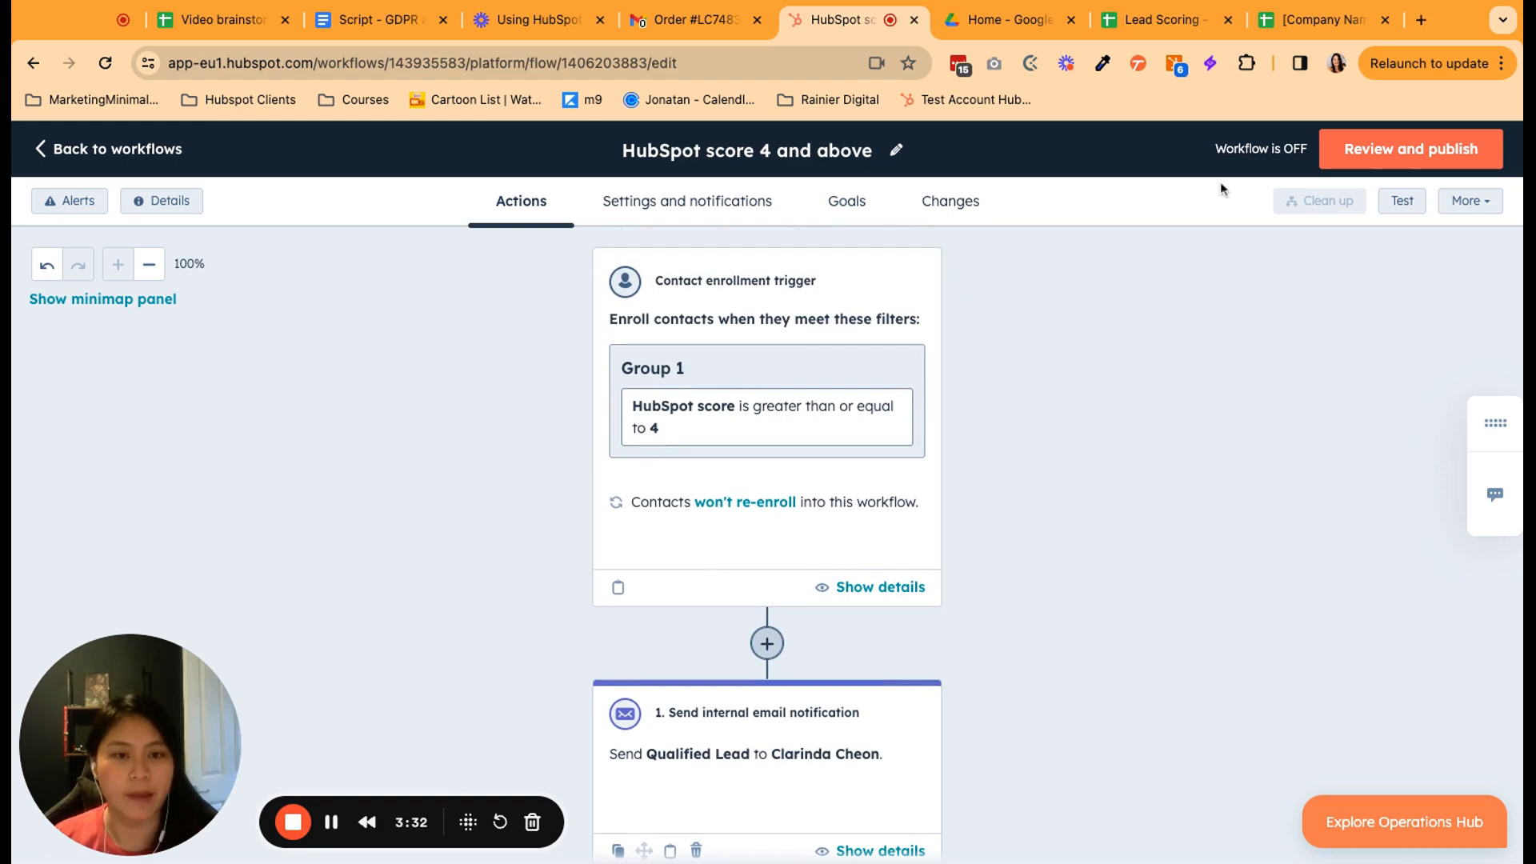
{"action": "left_click", "coordinate": [1404, 159]}
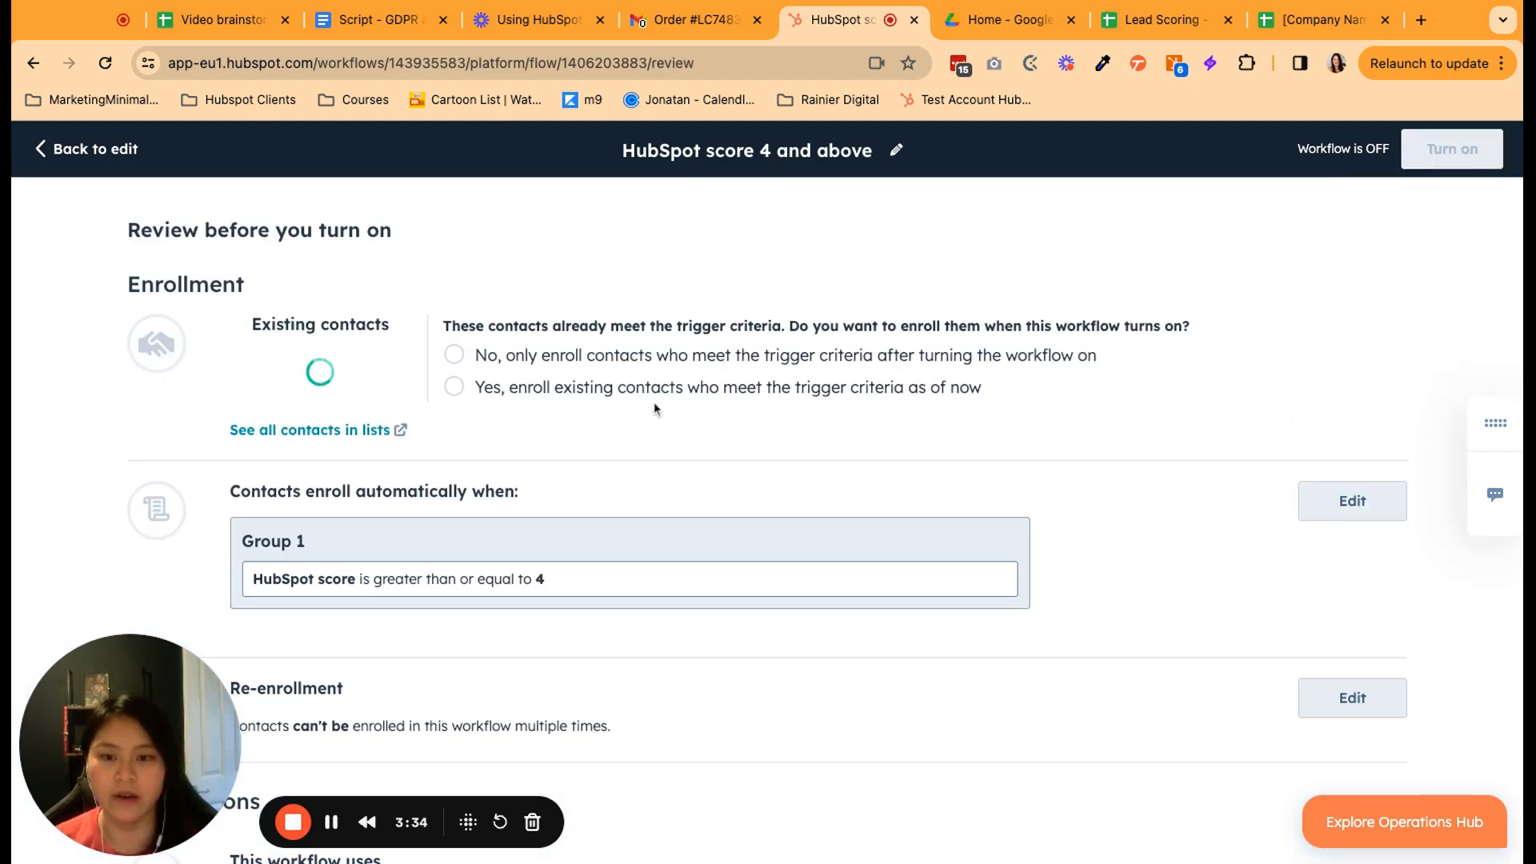
{"action": "left_click", "coordinate": [552, 357]}
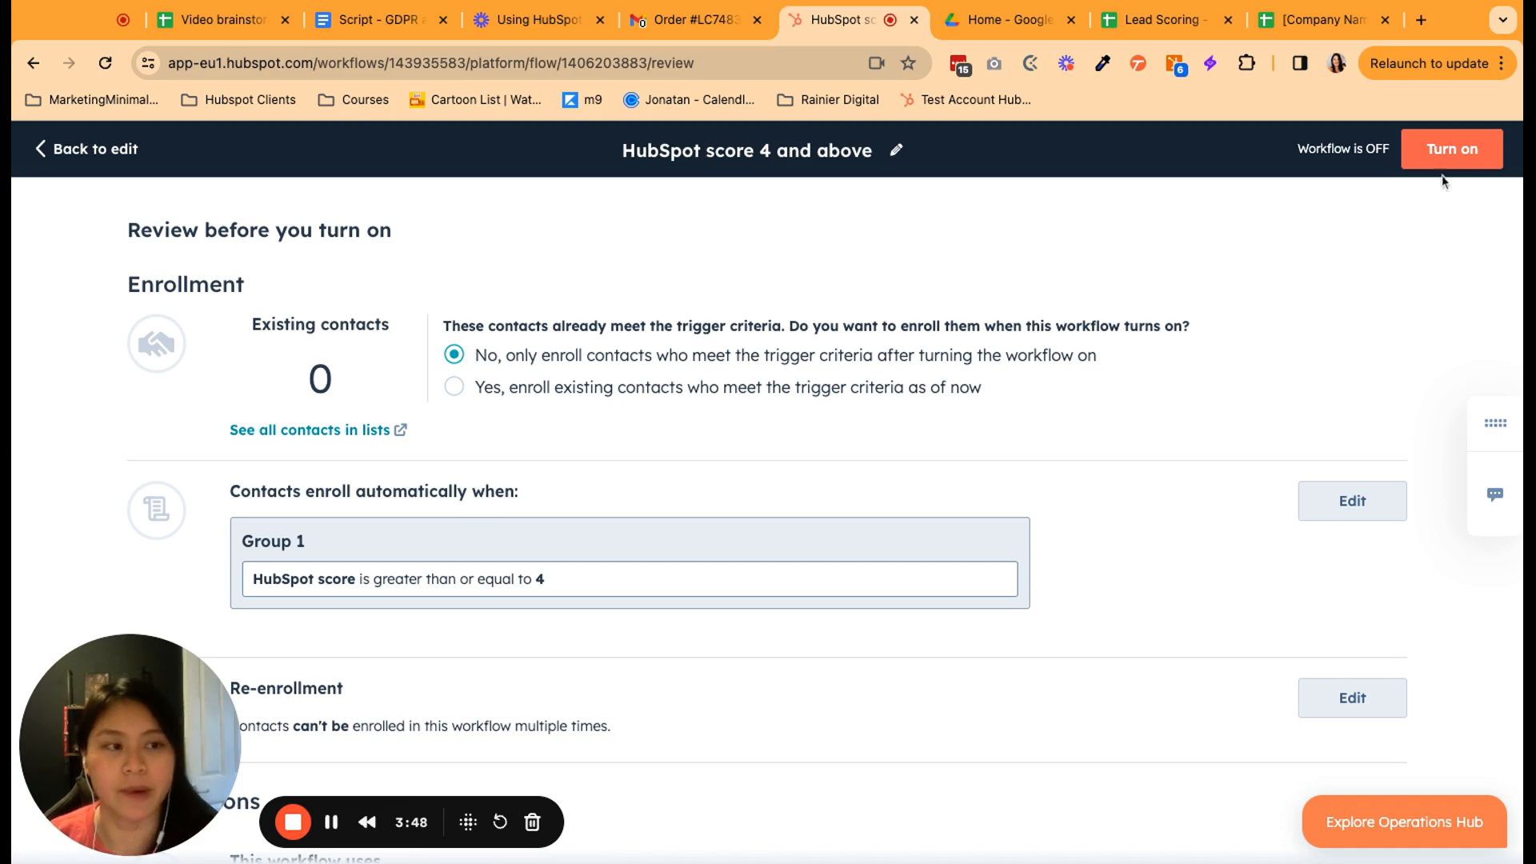
{"action": "left_click", "coordinate": [1450, 151]}
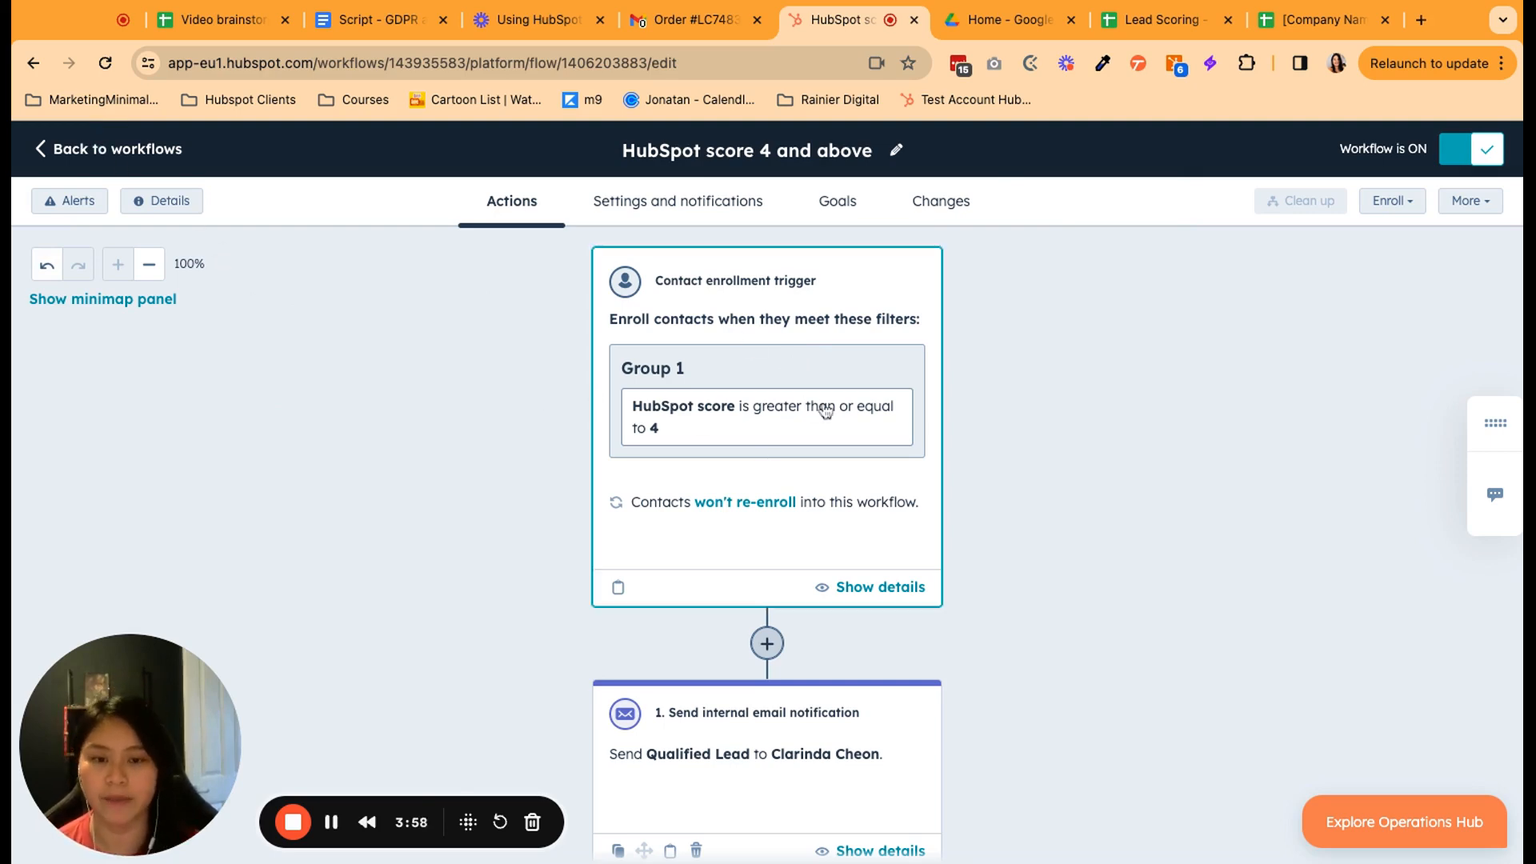
Check the MQLs threshold in the Lead Scoring sheet against the HubSpot workflow's trigger and notification action.
{"action": "left_click", "coordinate": [1160, 19]}
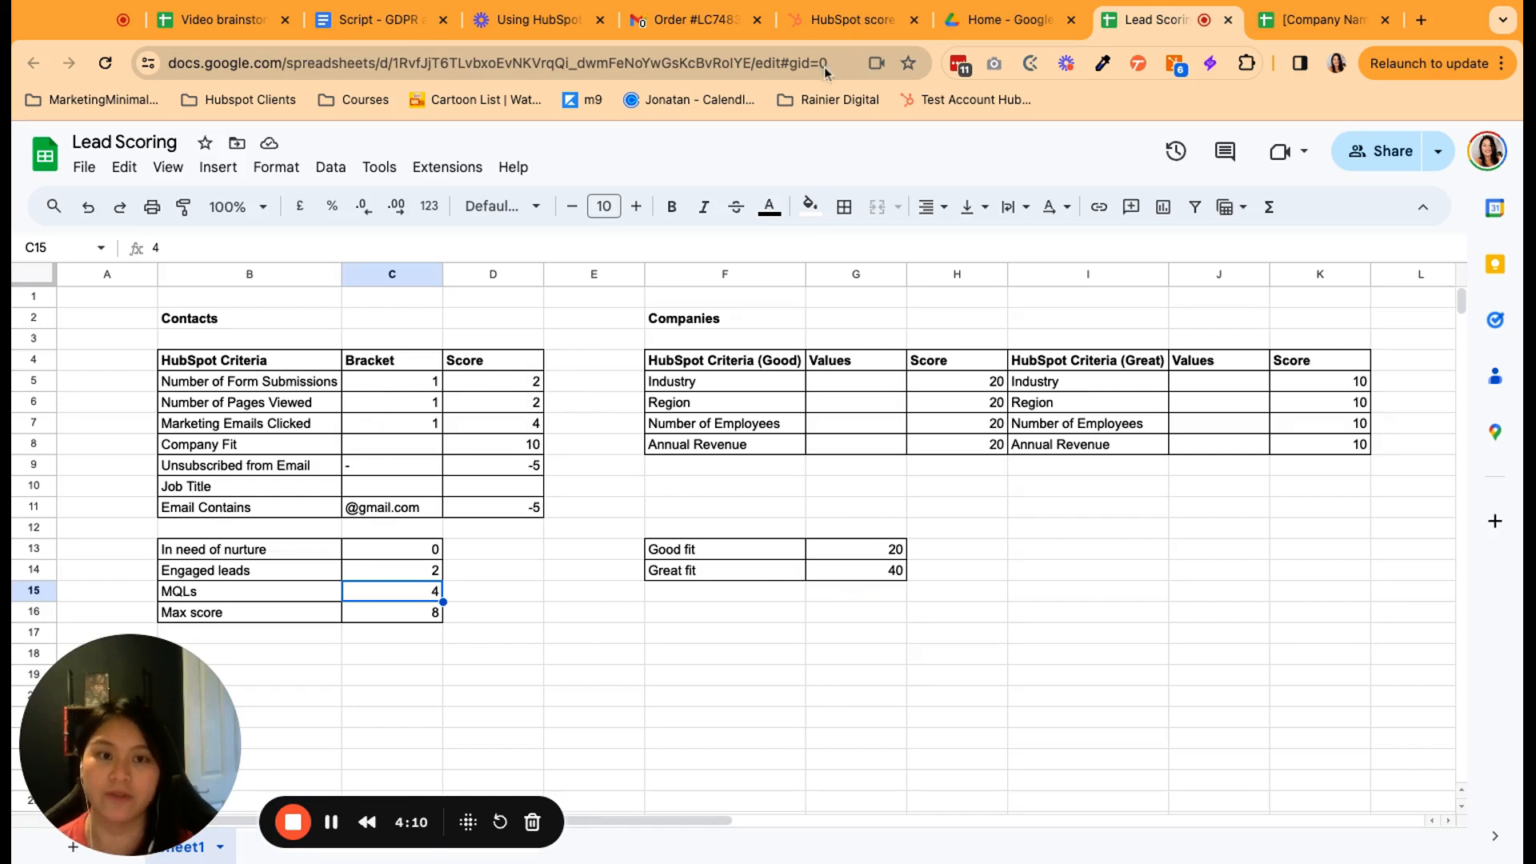
{"action": "left_click", "coordinate": [829, 24]}
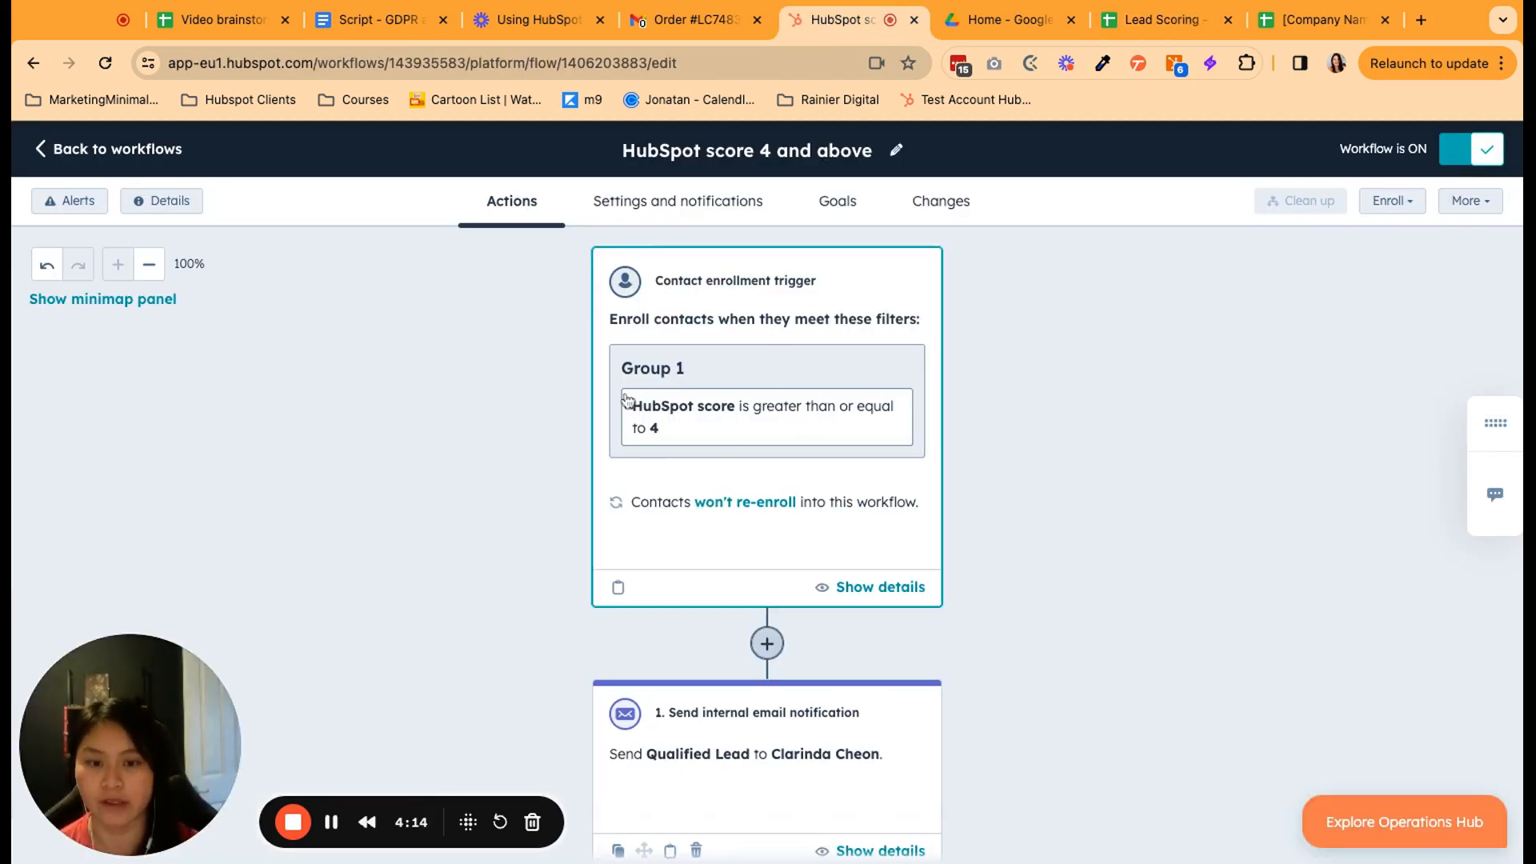
{"action": "scroll", "coordinate": [756, 415], "scroll_direction": "down", "scroll_amount": 1}
{"action": "scroll", "coordinate": [720, 408], "scroll_direction": "down", "scroll_amount": 5}
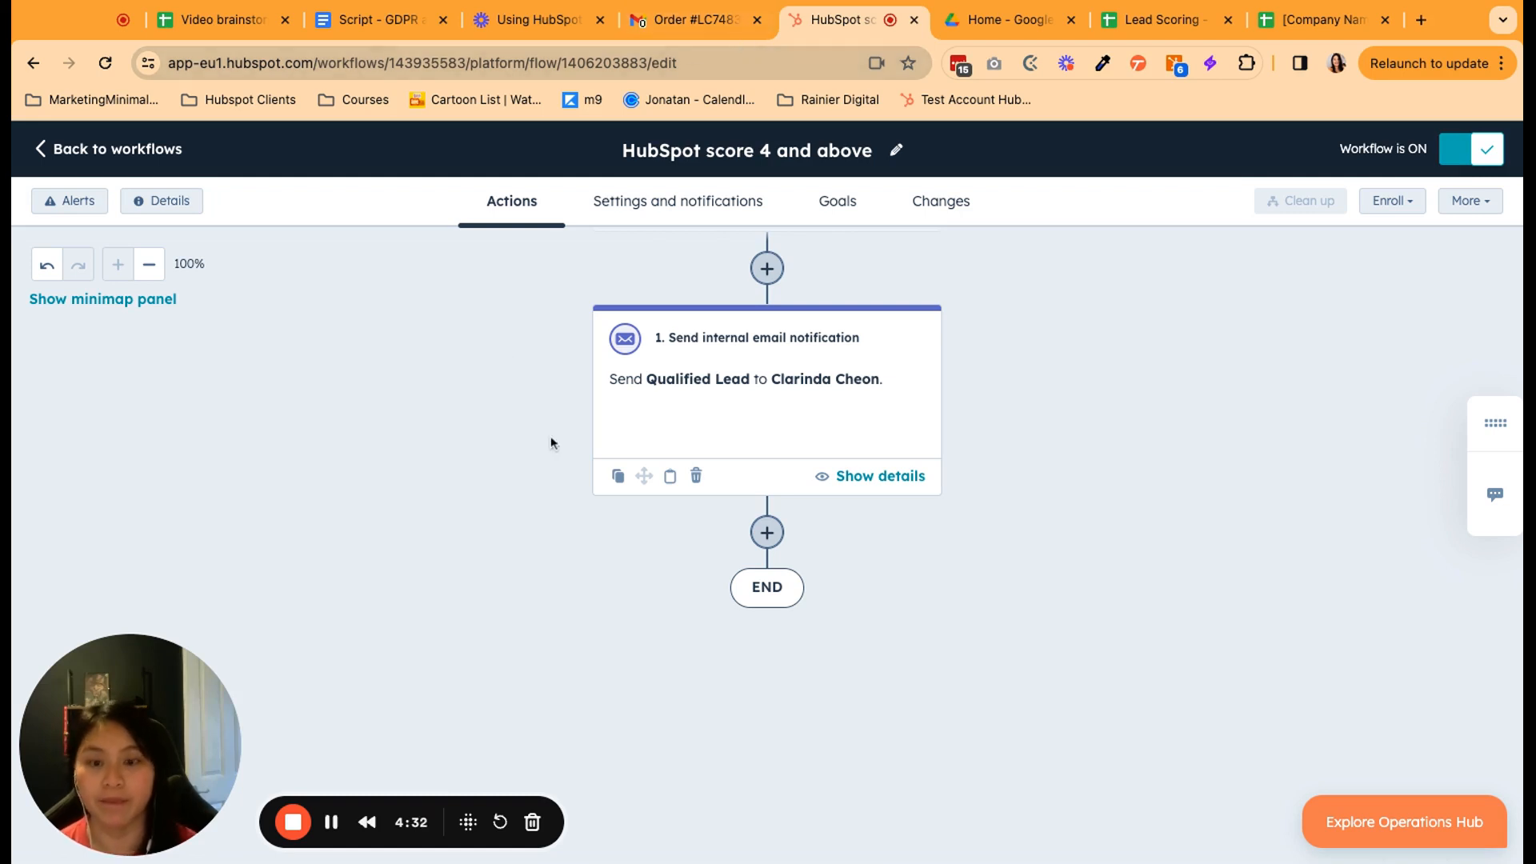
{"action": "left_click", "coordinate": [293, 824]}
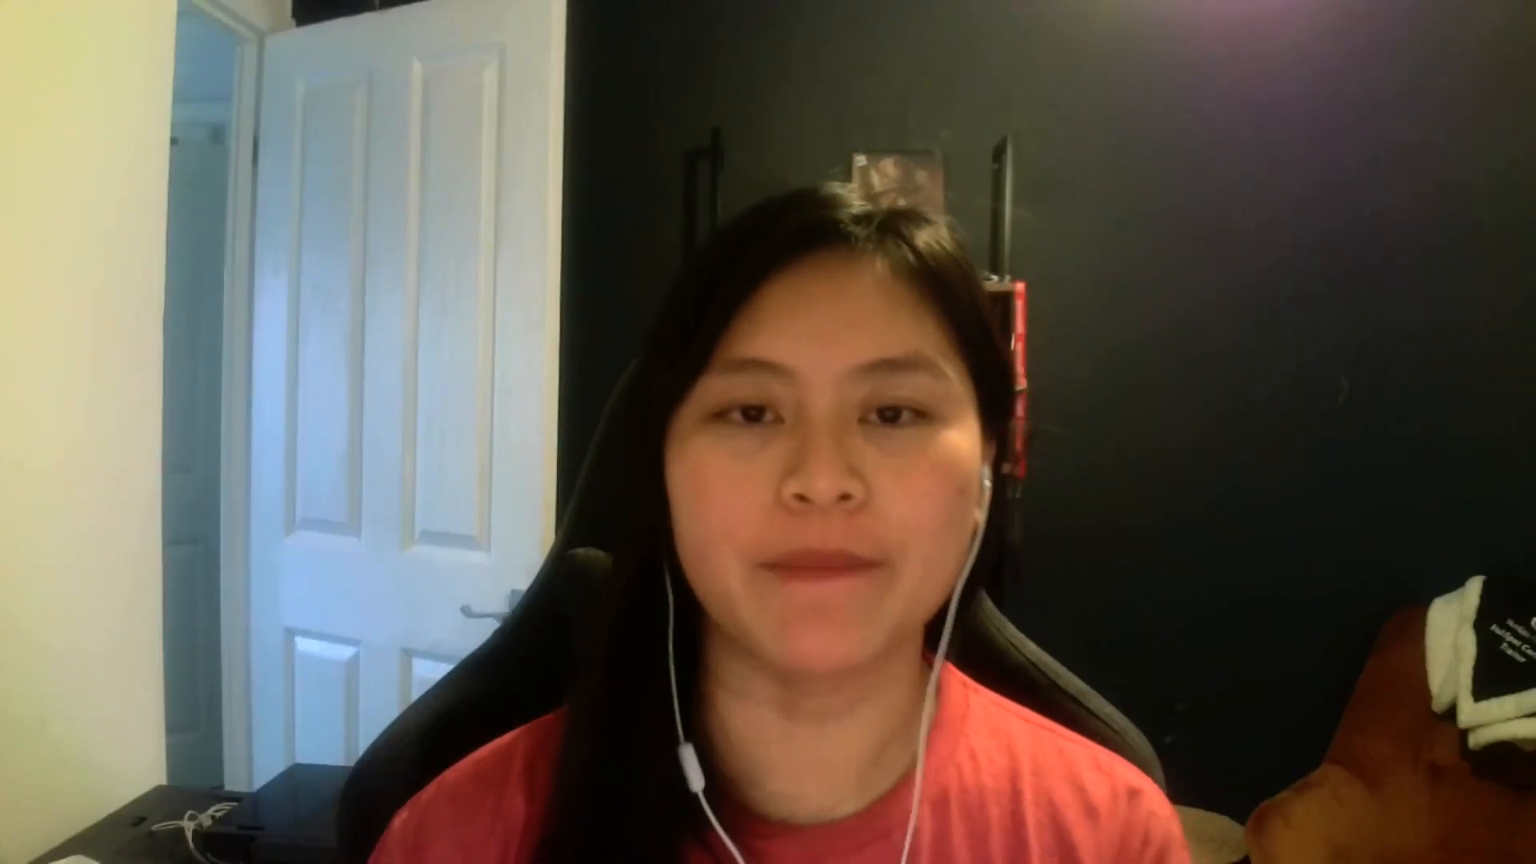